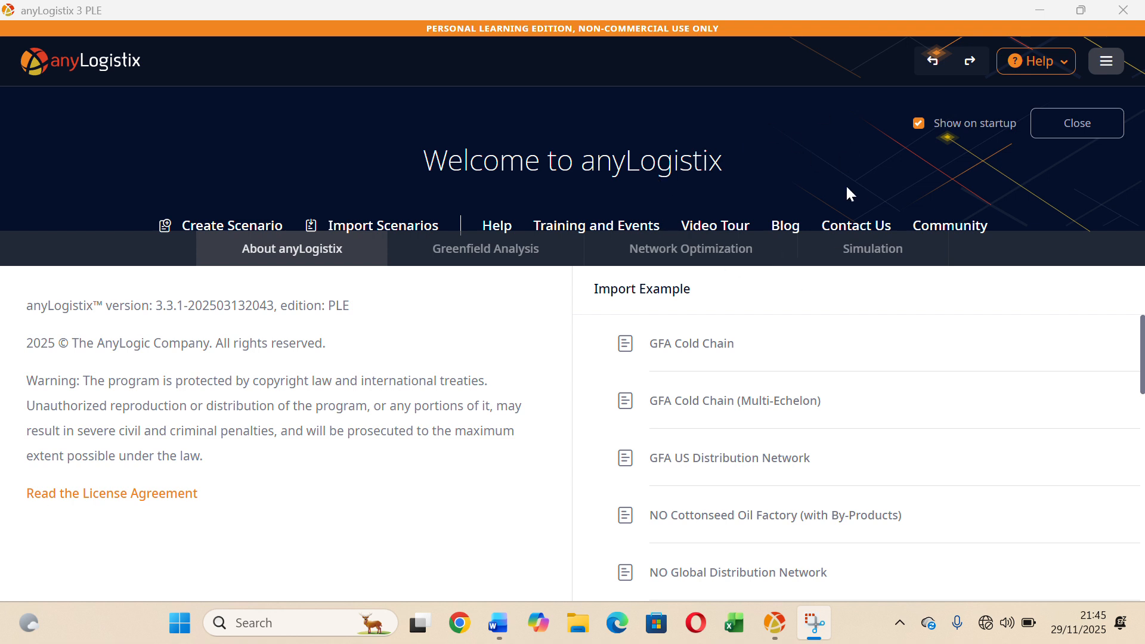
Start creating a new GFA scenario and display its advanced settings.
mouse_move(699, 353)
click(229, 224)
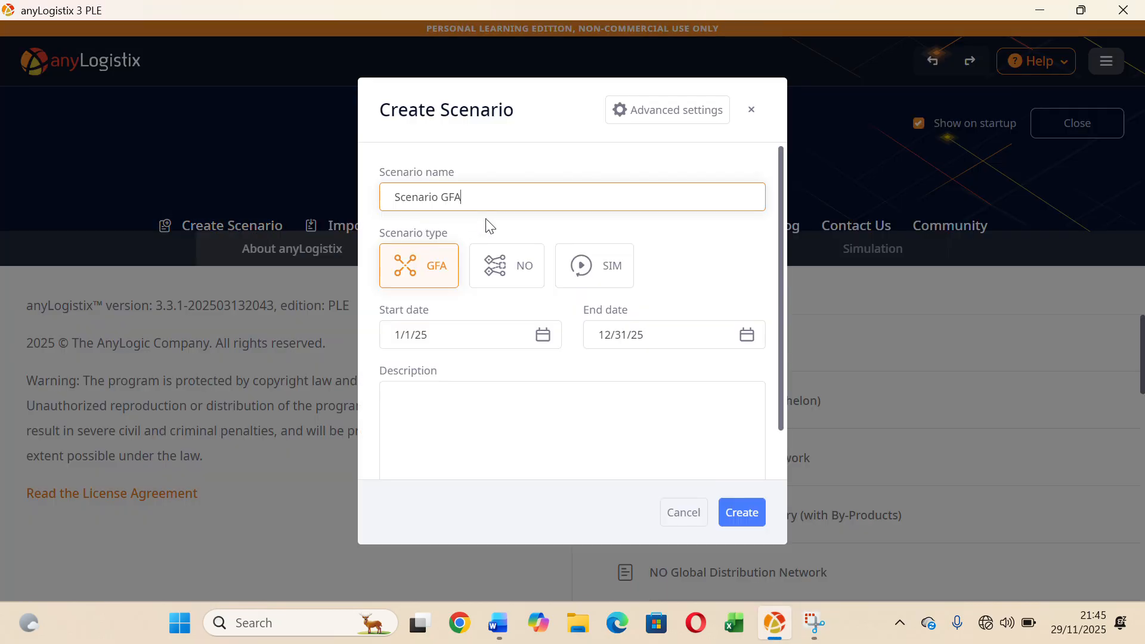
click(687, 121)
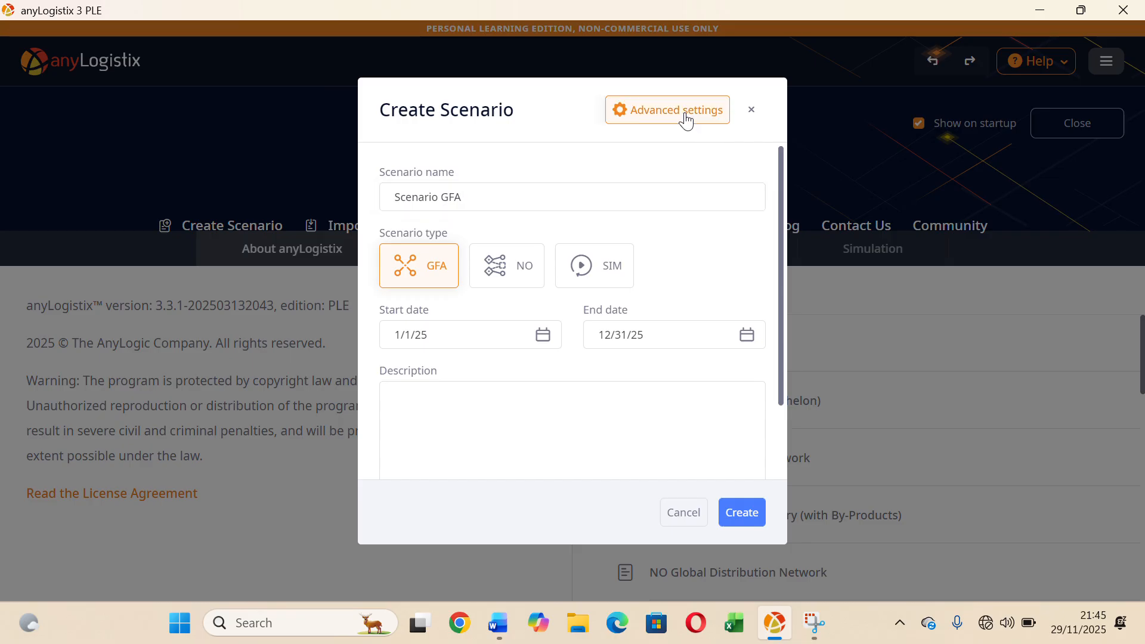
scroll(661, 307, down, 5)
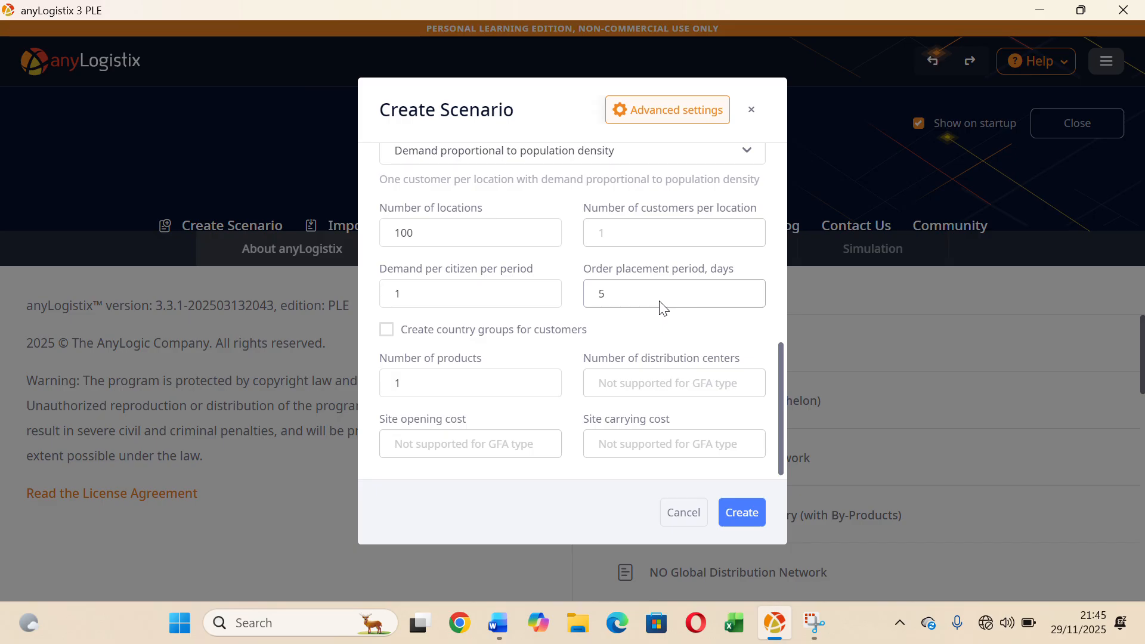
scroll(661, 307, up, 6)
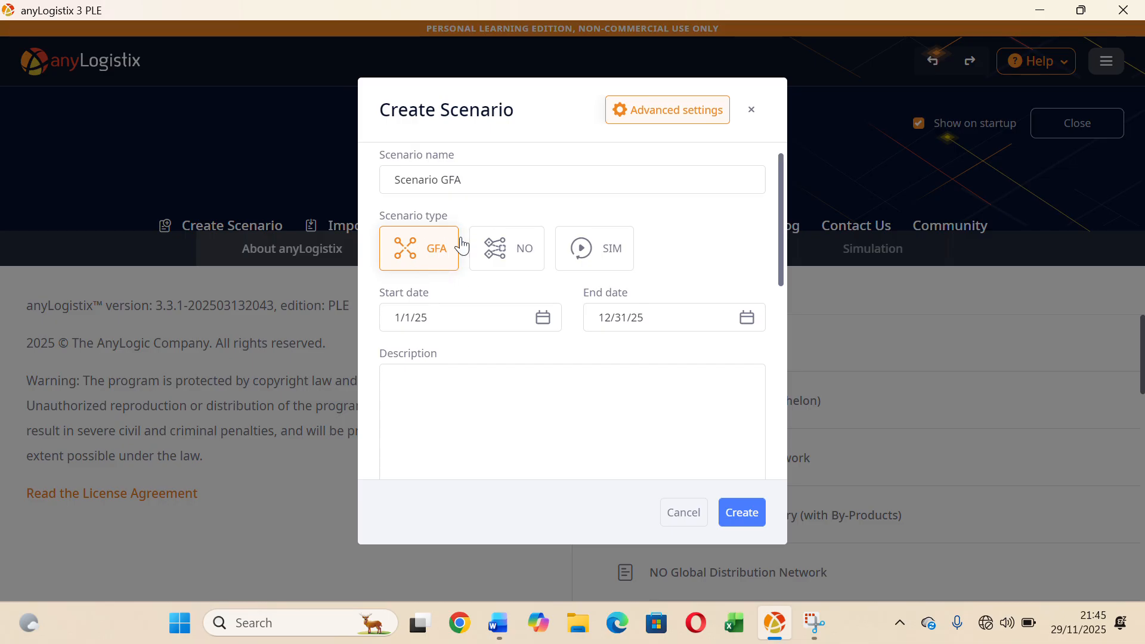
Name the scenario "Distribusi Gula Di Sulawesi Tengah".
click(495, 179)
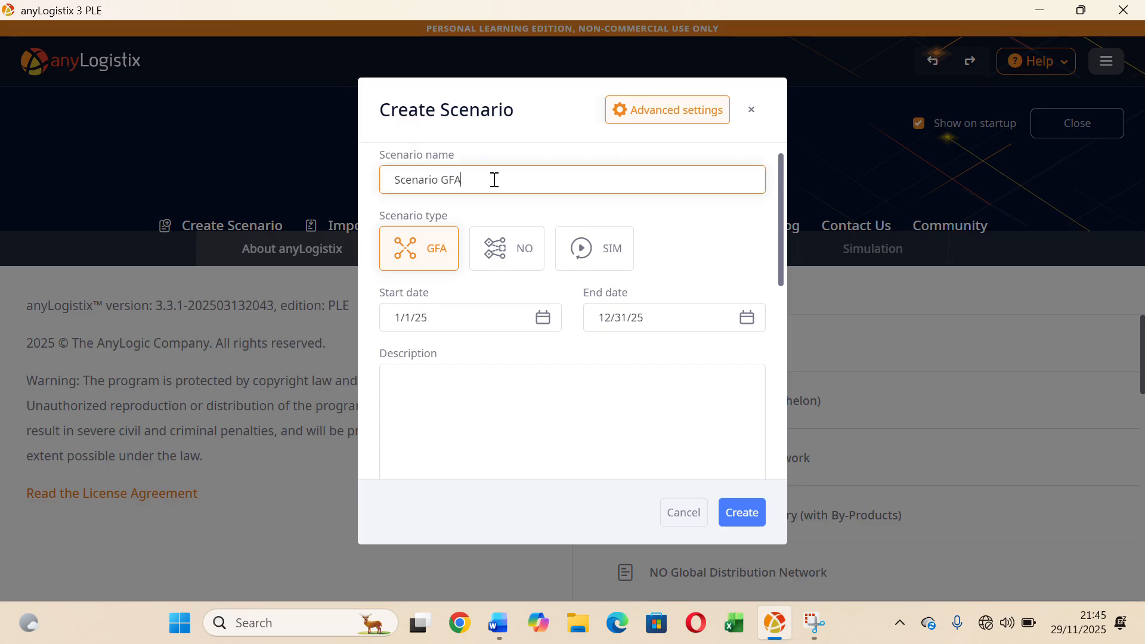
key(BackSpace)
key(BackSpace)
key(BackSpace)
key(BackSpace)
key(BackSpace)
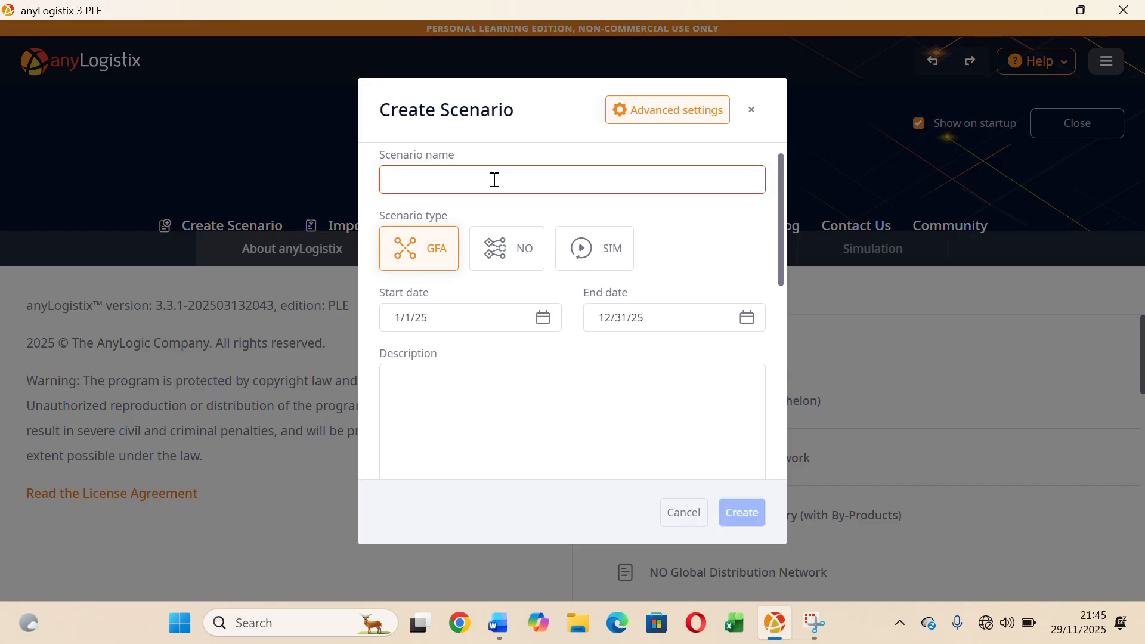
text(D)
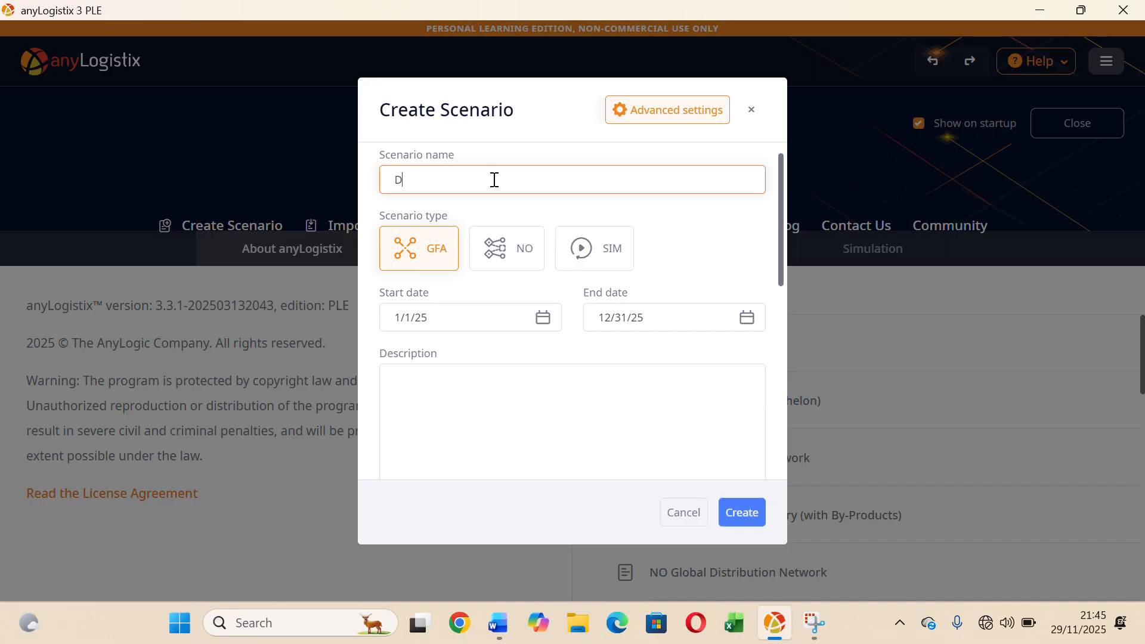
text(istribusi Gula Di)
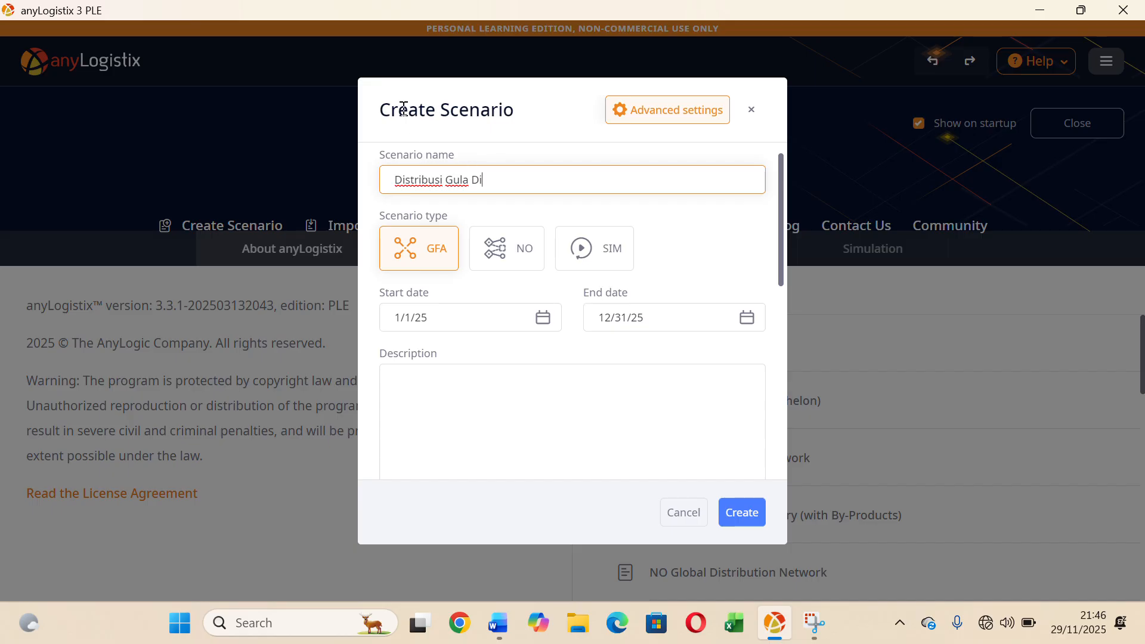
text( Sulawesi Tengah)
Enter the scenario description "Penetuan Distribusi Center Optimal untuk distribusi gula di sulawesi tengah".
scroll(565, 412, down, 3)
scroll(566, 412, up, 3)
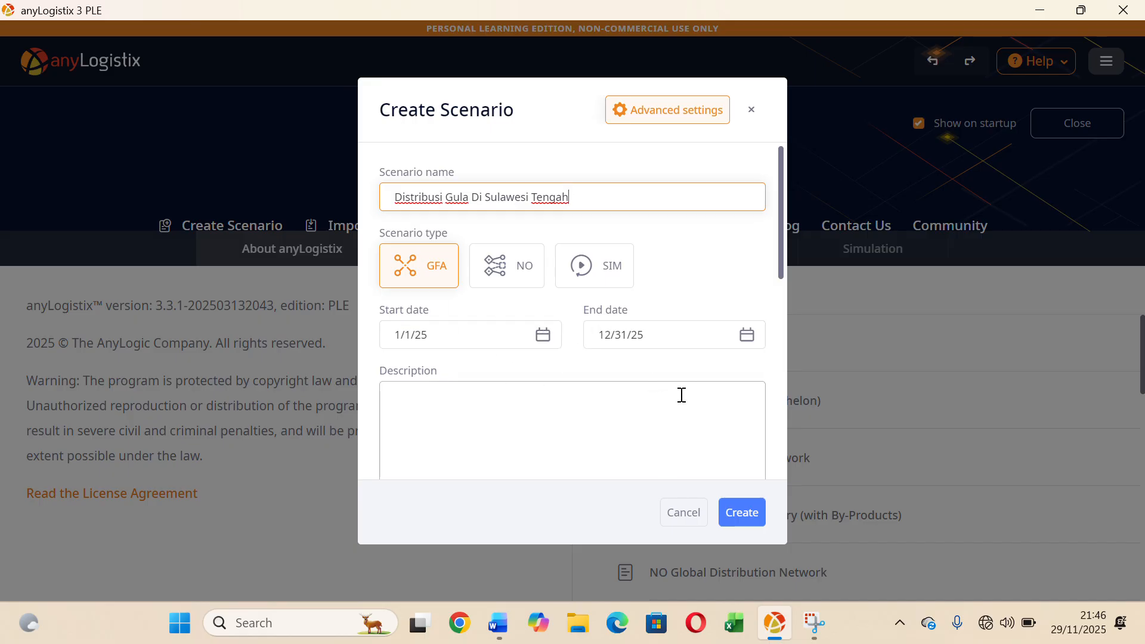
scroll(679, 393, down, 3)
scroll(646, 373, up, 3)
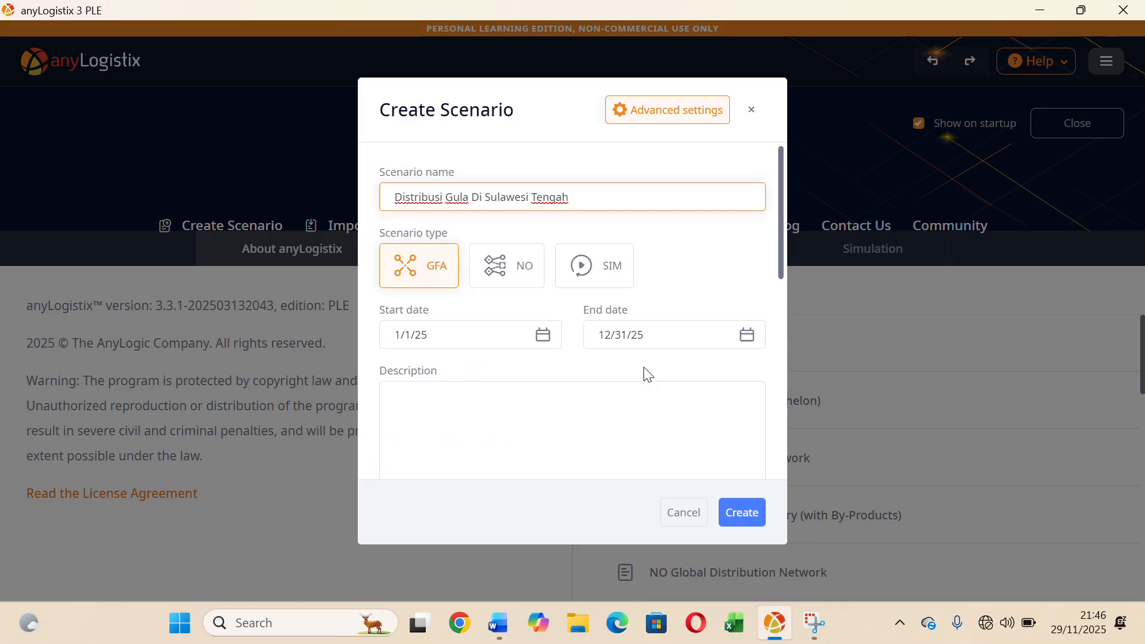
scroll(562, 393, down, 3)
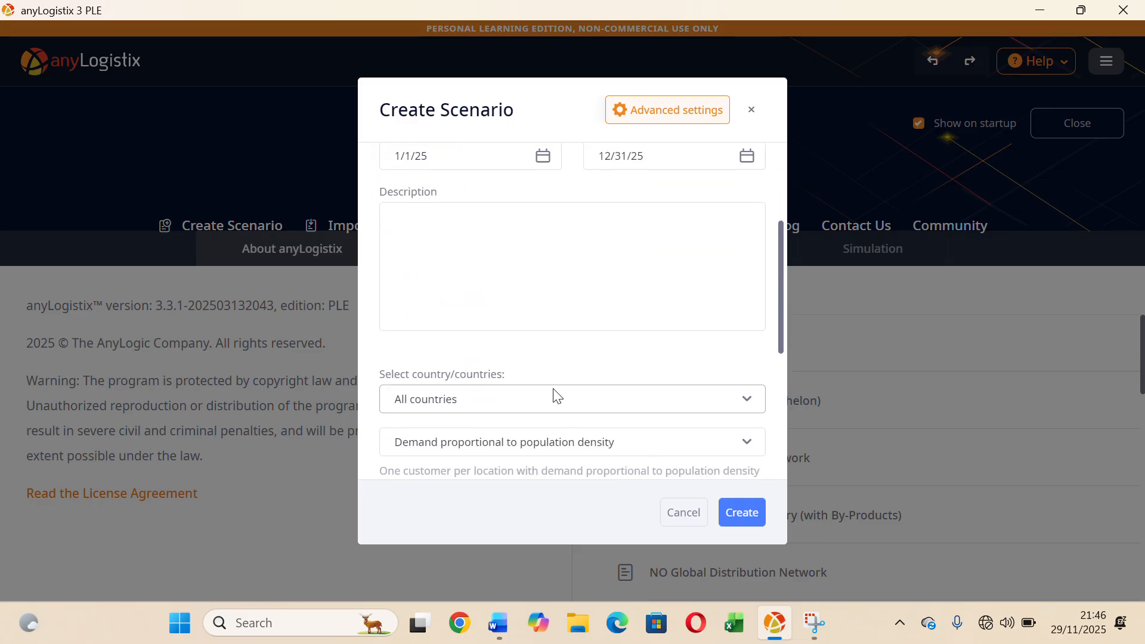
scroll(555, 391, up, 3)
click(444, 403)
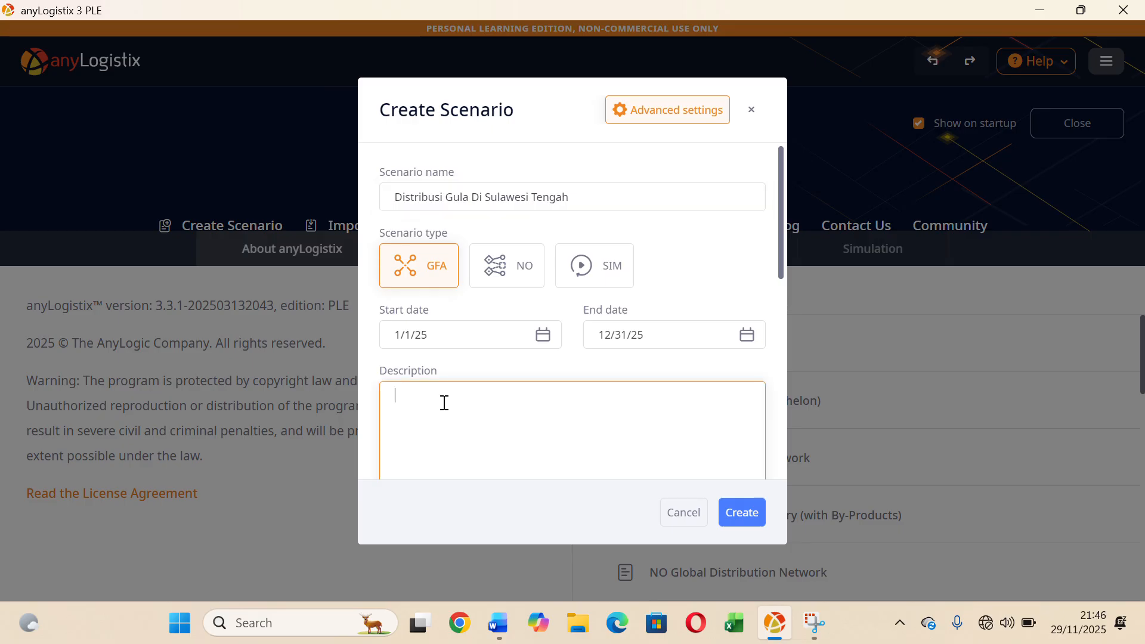
text(Penetuan Distribusi Center Op)
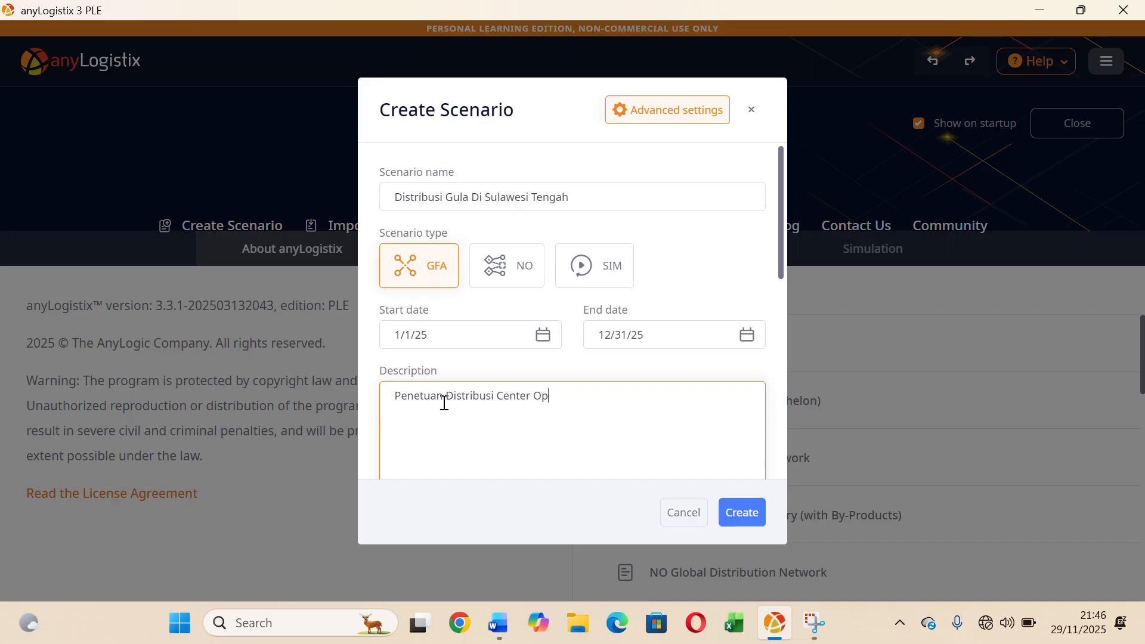
text(timal U)
key(BackSpace)
text(untuk distribusi)
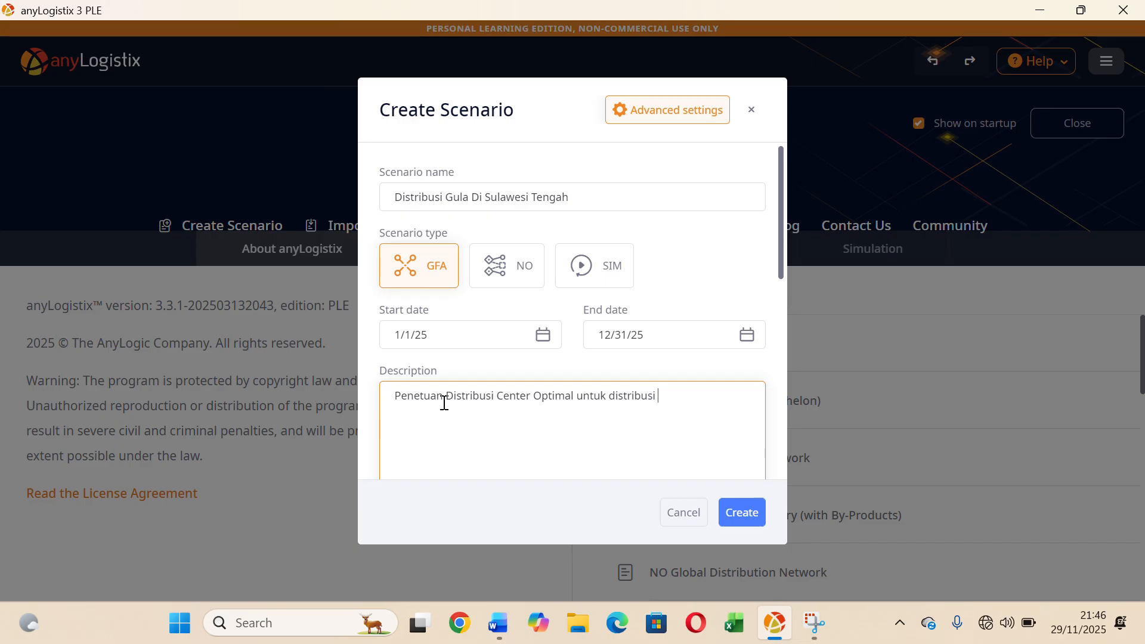
text( gula di suwa)
key(BackSpace)
key(BackSpace)
key(BackSpace)
key(BackSpace)
key(BackSpace)
key(BackSpace)
text(lawesi tengah)
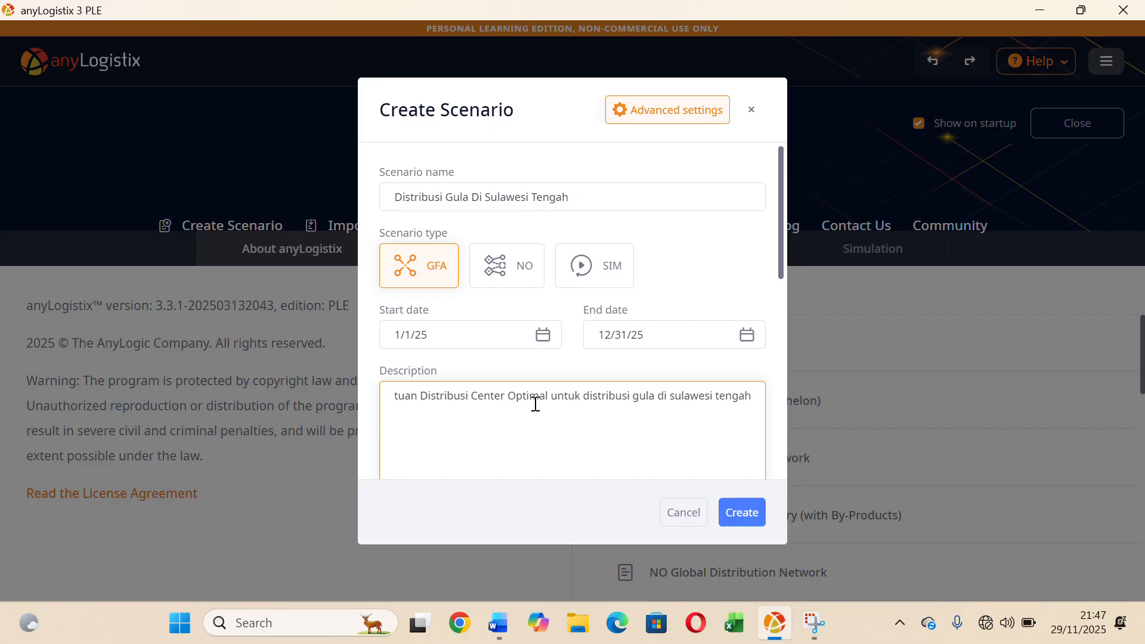
Restrict the scenario's countries to Indonesia.
scroll(585, 404, down, 5)
scroll(590, 410, up, 3)
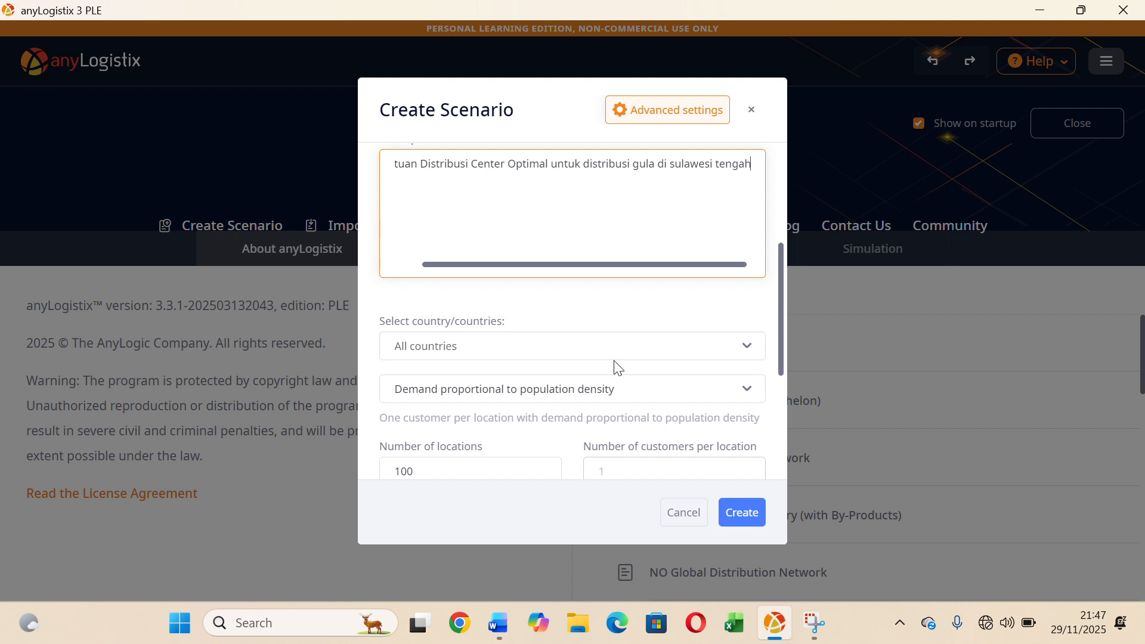
click(527, 358)
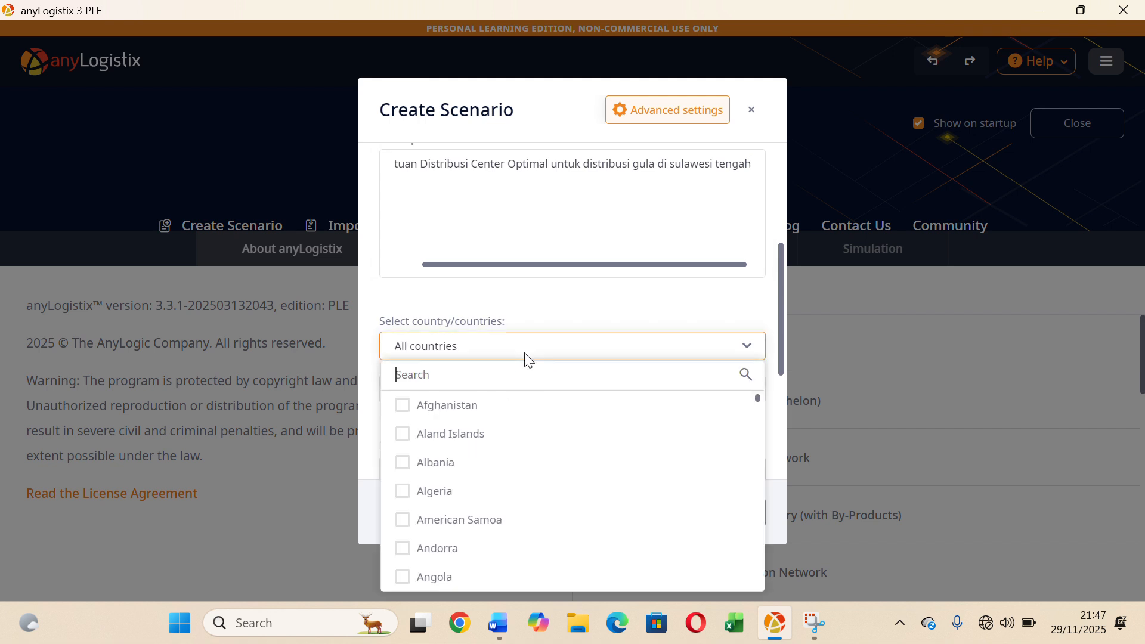
click(483, 377)
text(Indo)
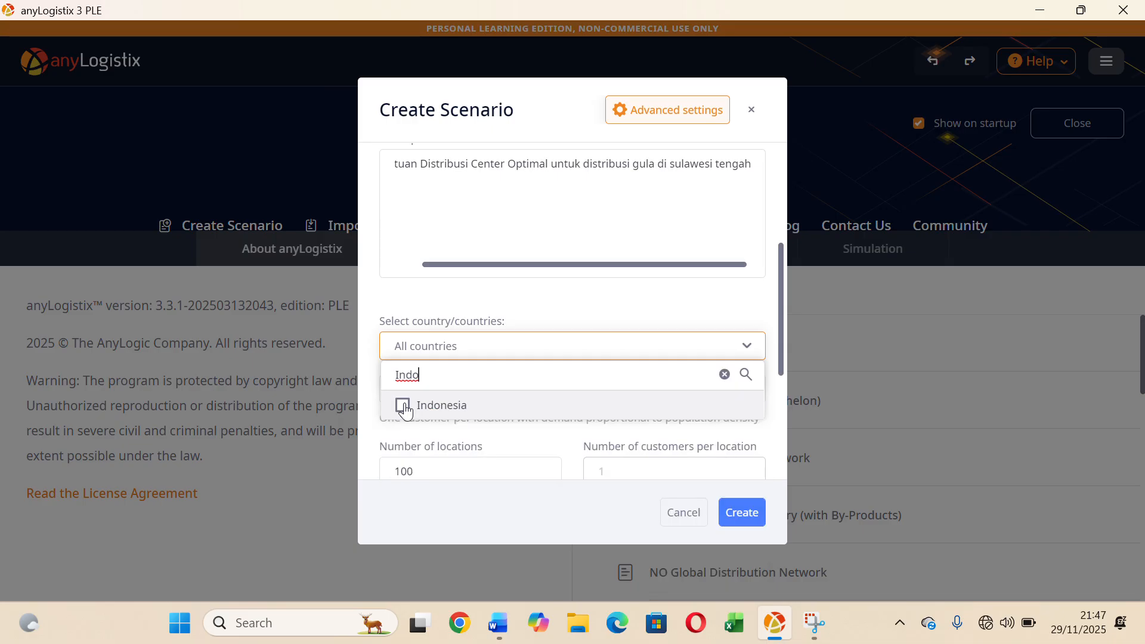
click(404, 408)
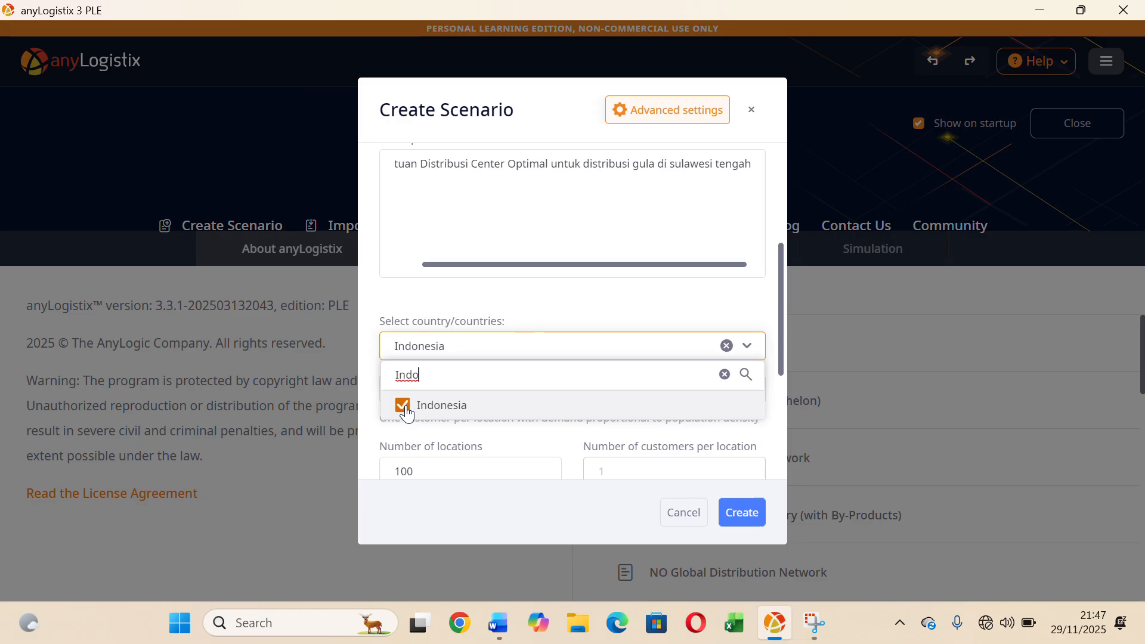
click(565, 463)
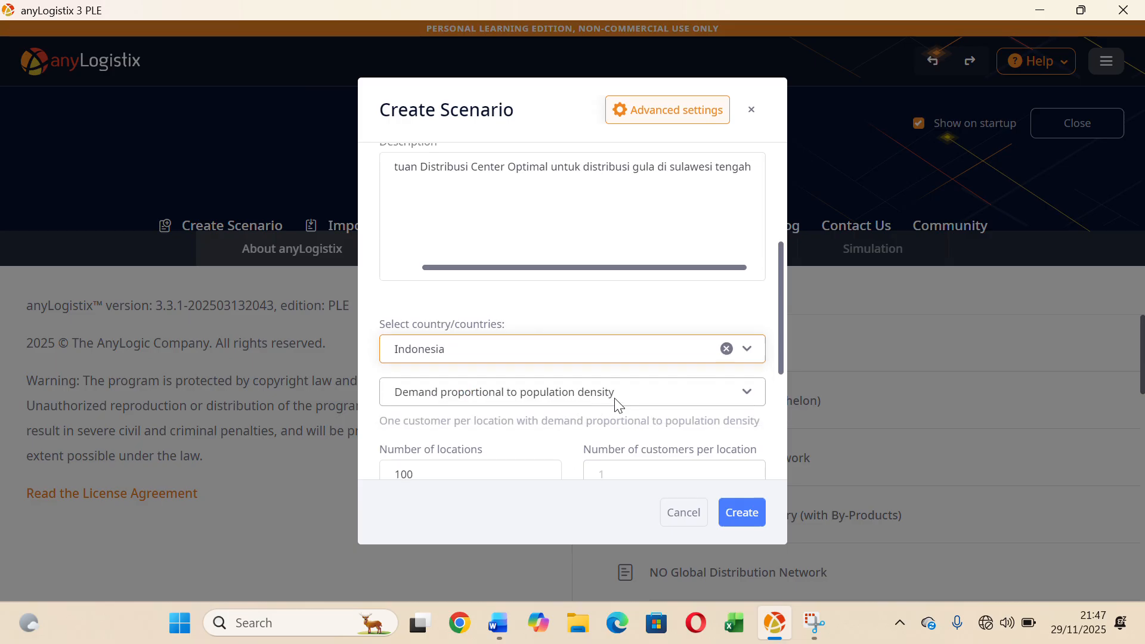
Keep demand proportional to population density and set the number of locations to 10.
scroll(616, 403, up, 3)
scroll(611, 378, down, 4)
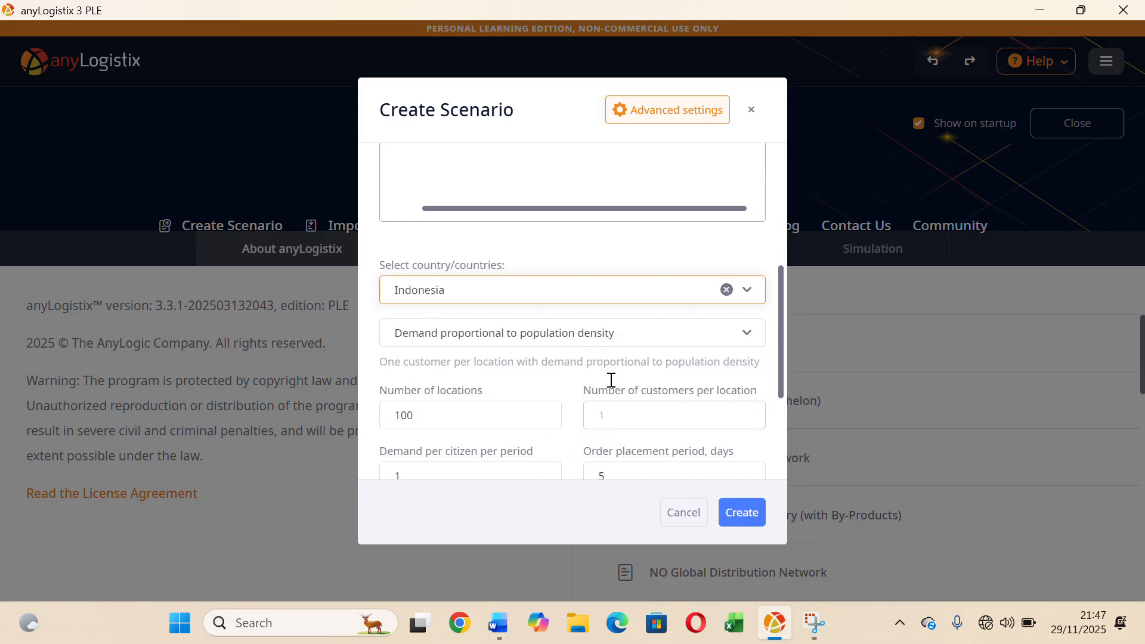
scroll(610, 380, down, 2)
click(603, 262)
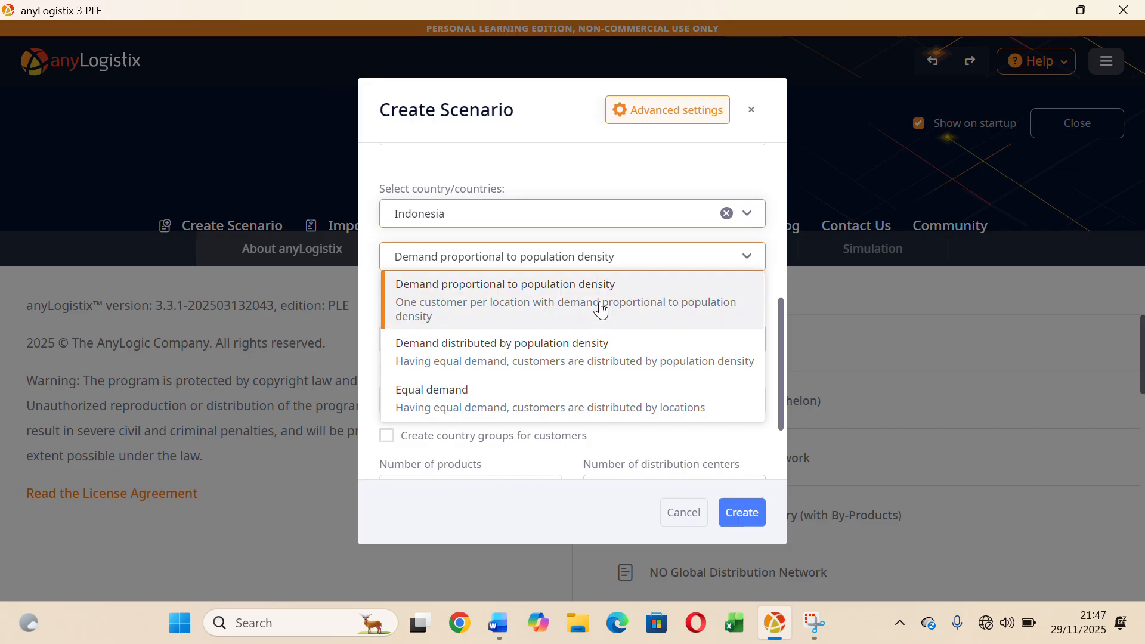
click(639, 255)
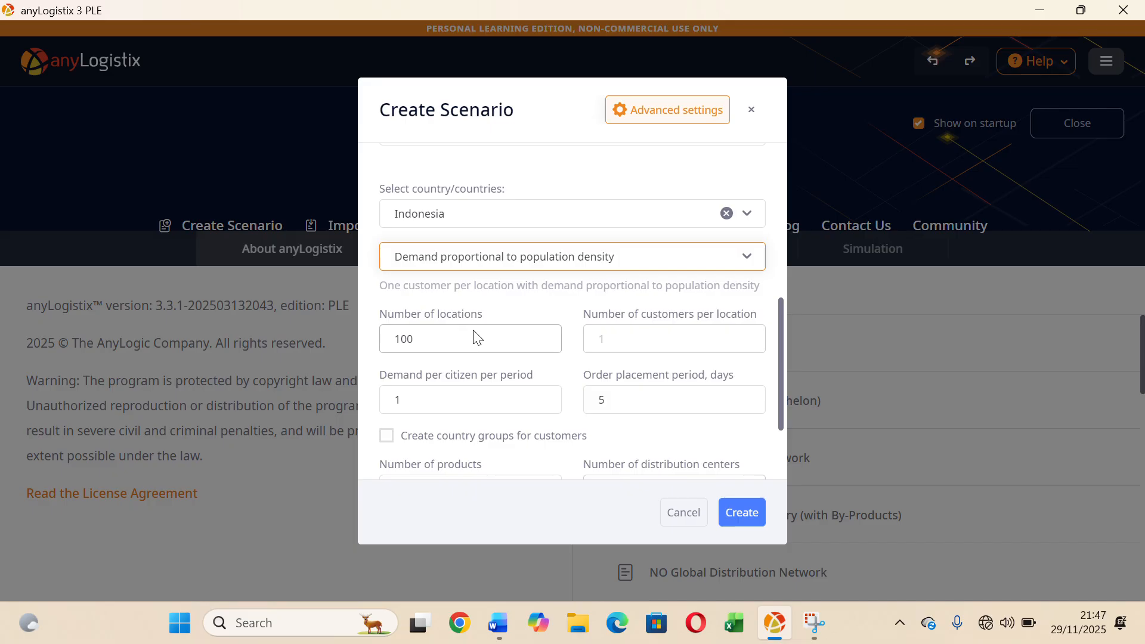
click(449, 342)
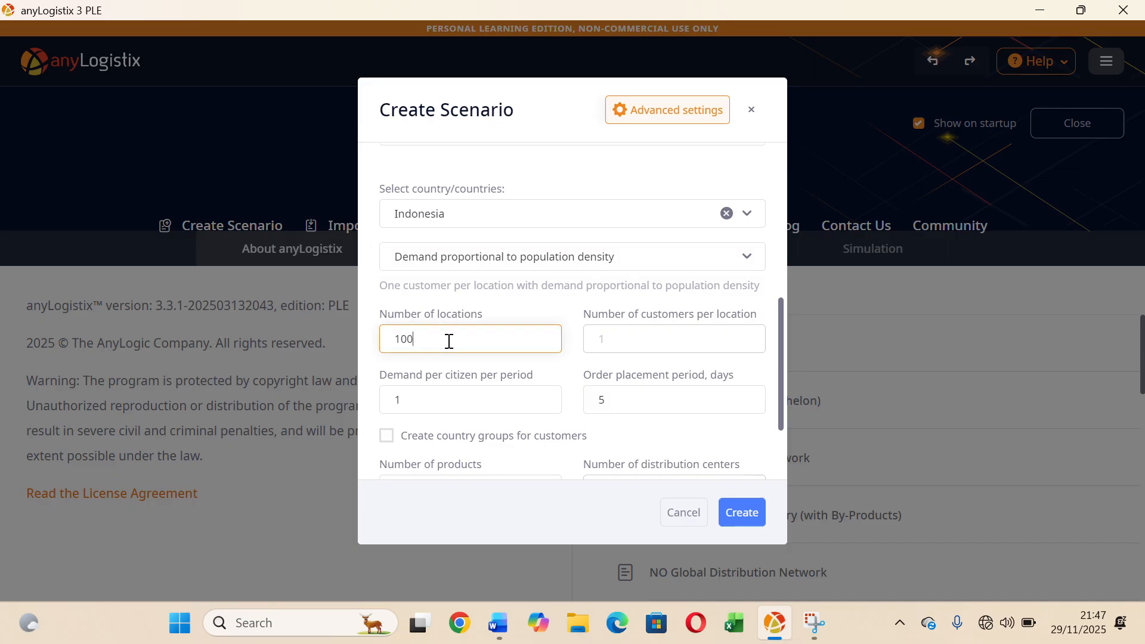
key(BackSpace)
text(10)
scroll(471, 400, down, 2)
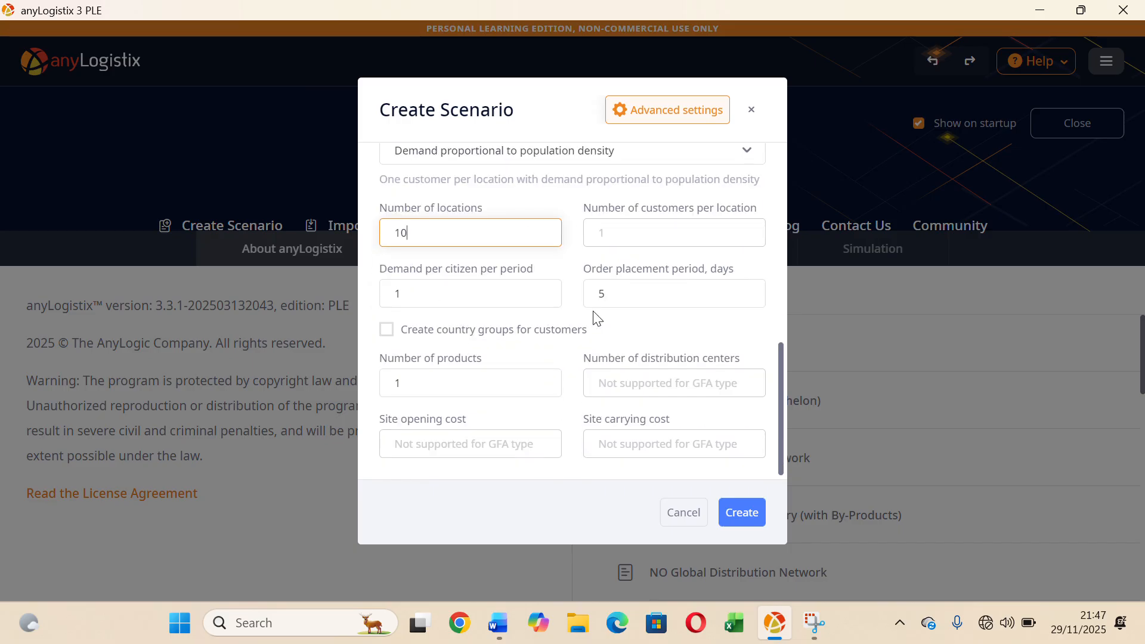
Set the order placement period to 2 days and create the scenario.
click(650, 299)
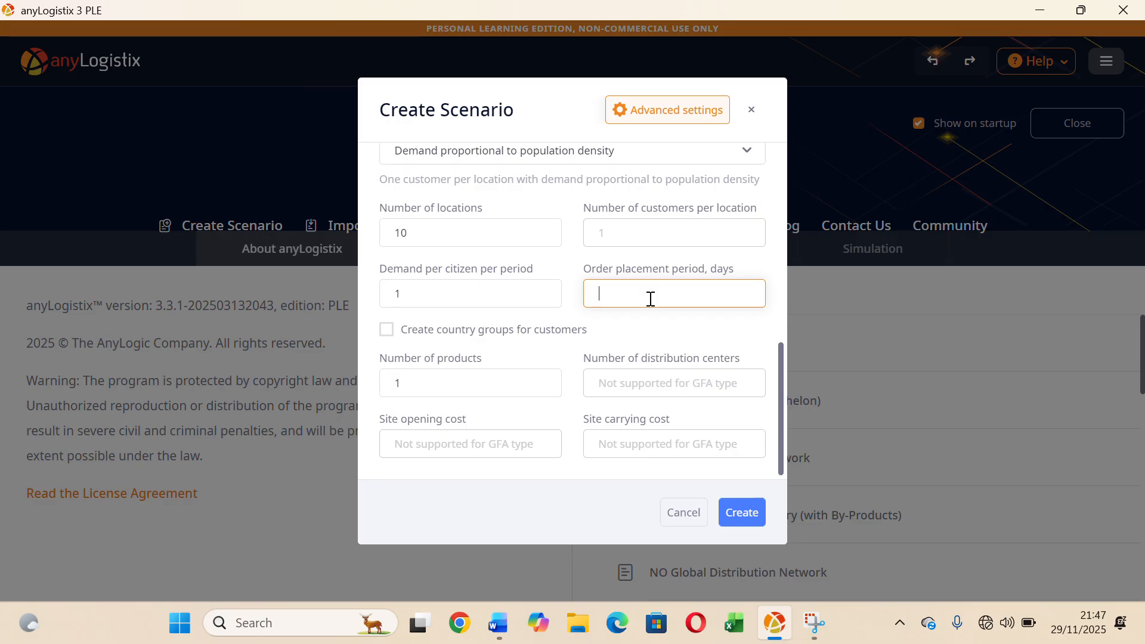
text(2)
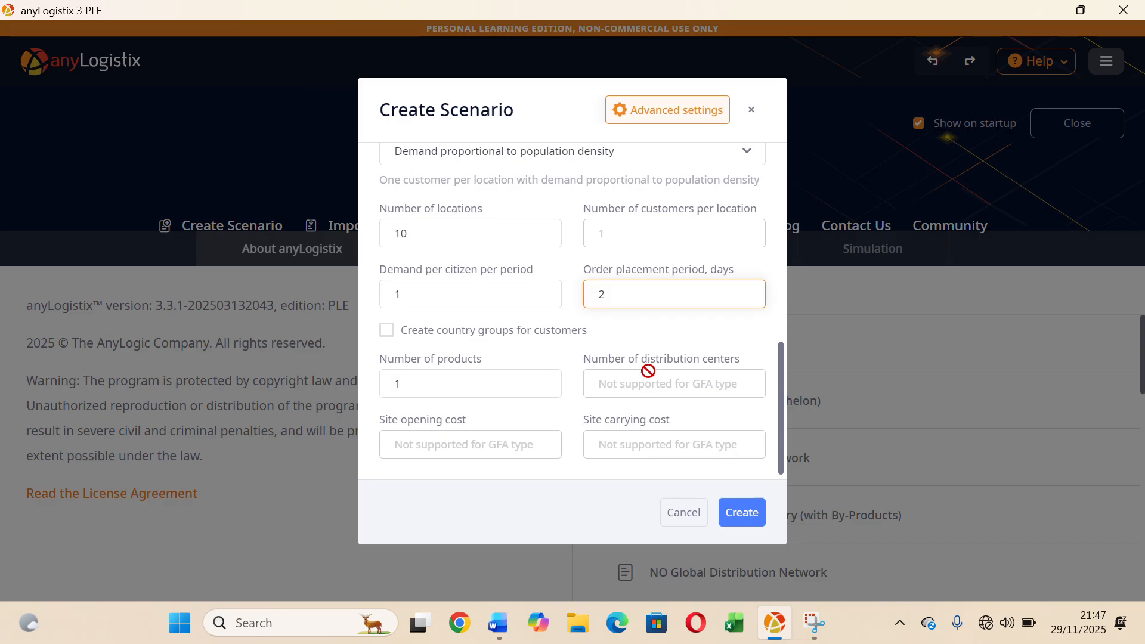
scroll(648, 371, up, 5)
scroll(647, 370, down, 5)
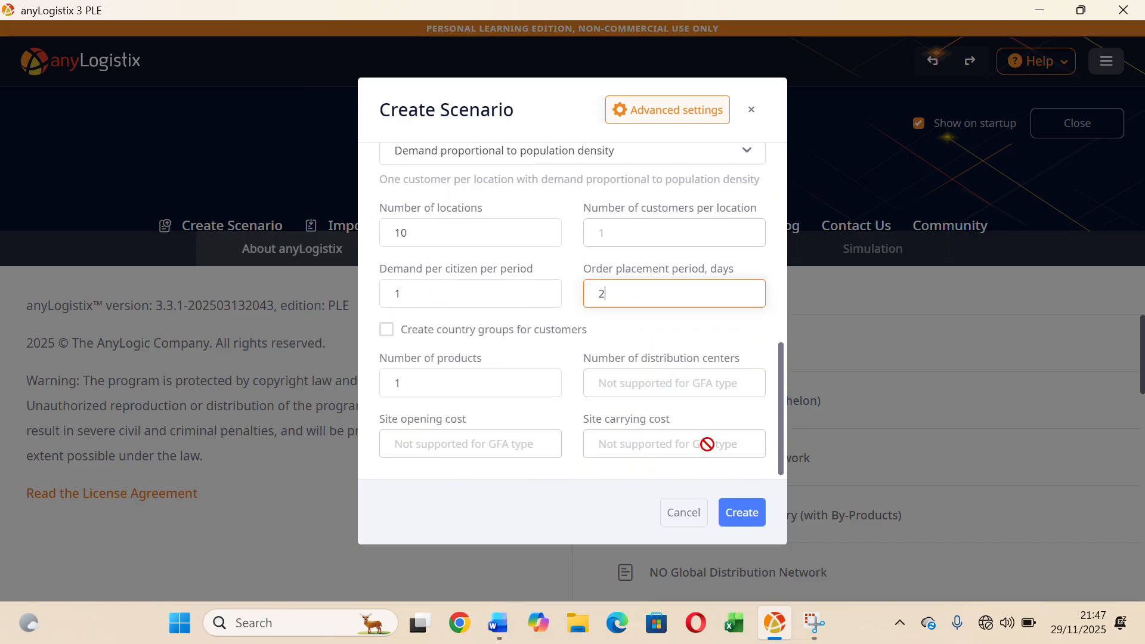
click(742, 524)
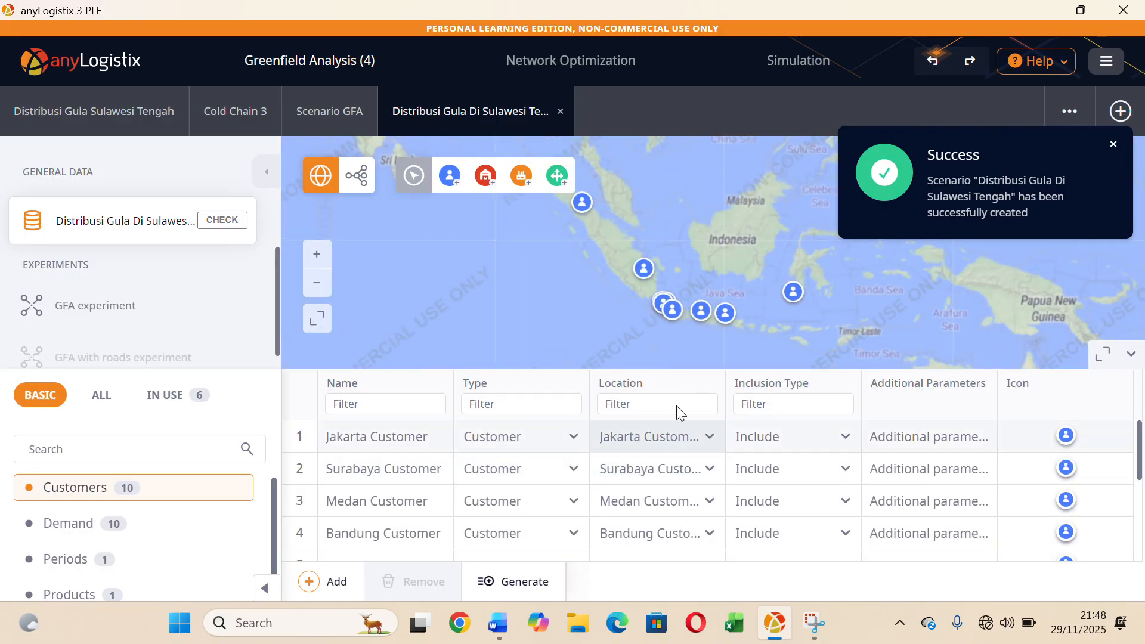
Examine Central Sulawesi on the map, covering the area around Palu, Poso and Luwuk.
scroll(740, 266, up, 2)
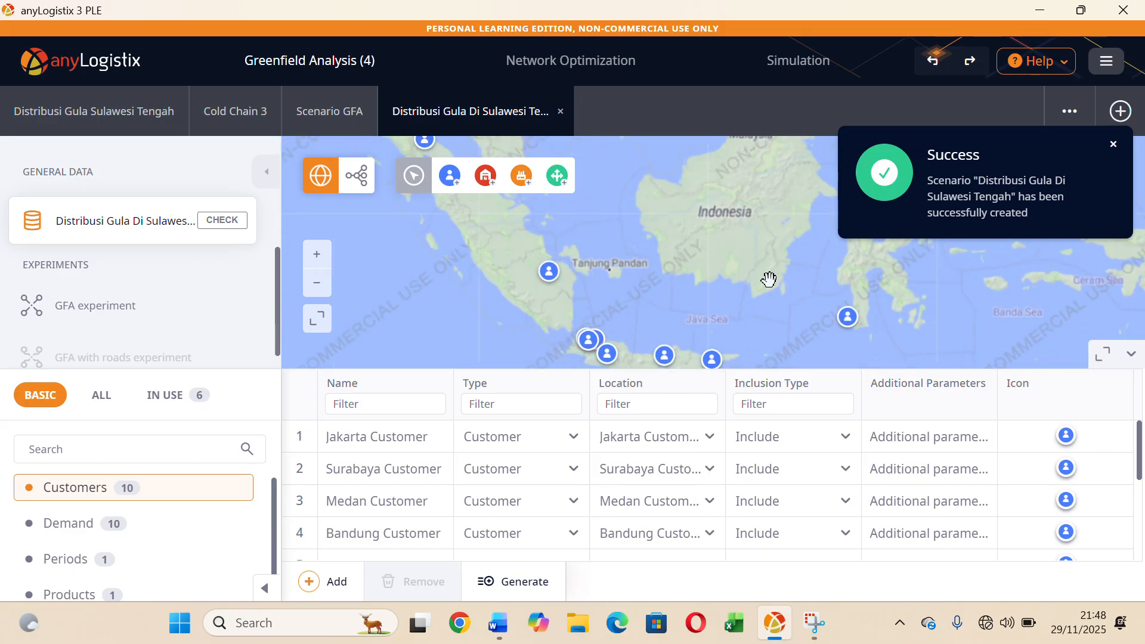
drag(808, 312, 615, 316)
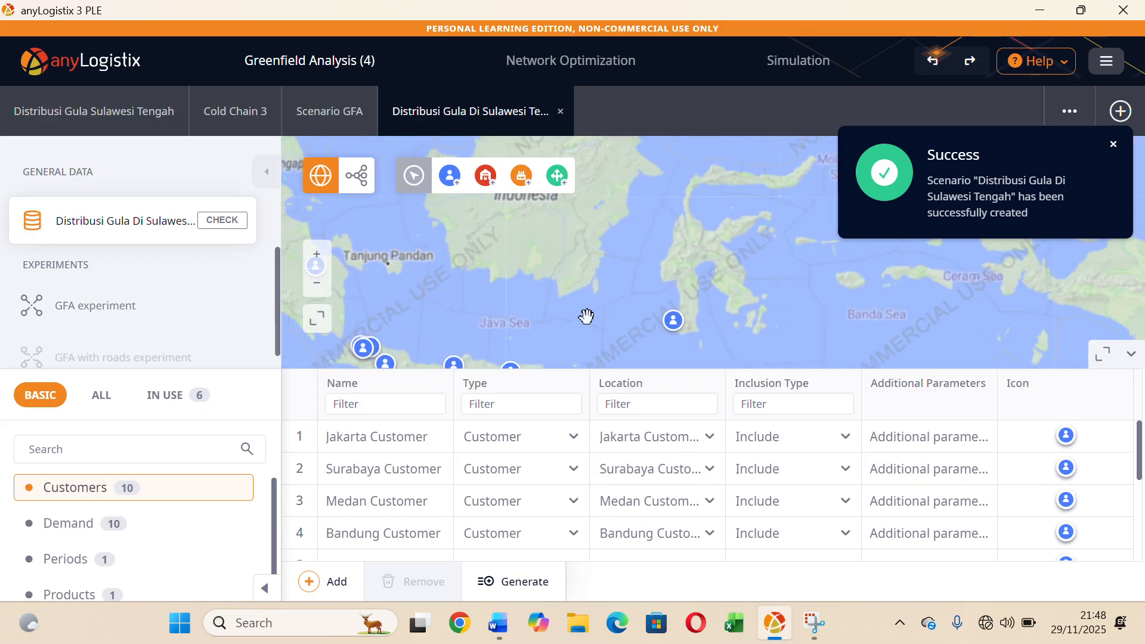
scroll(585, 314, up, 1)
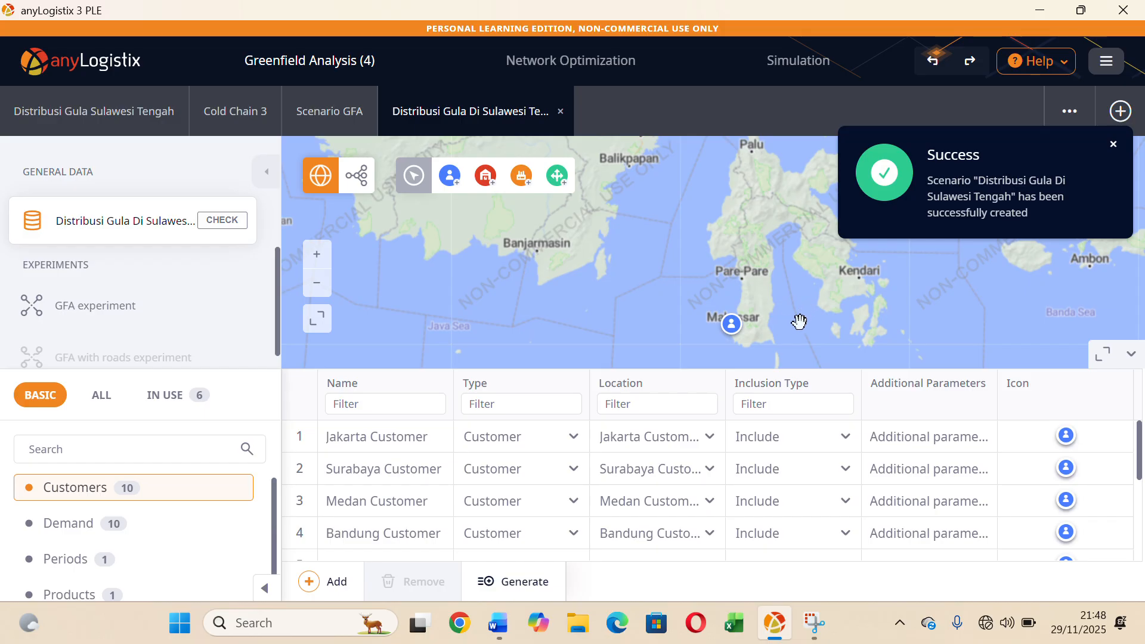
drag(799, 322, 685, 377)
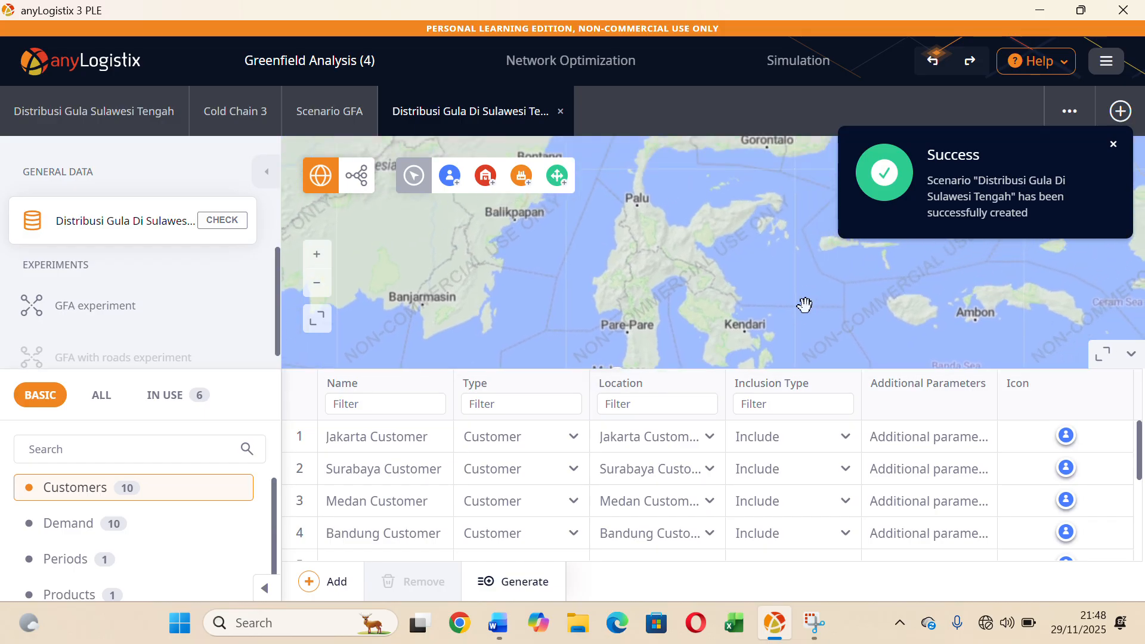
drag(806, 297, 788, 356)
scroll(852, 337, up, 1)
scroll(851, 337, up, 2)
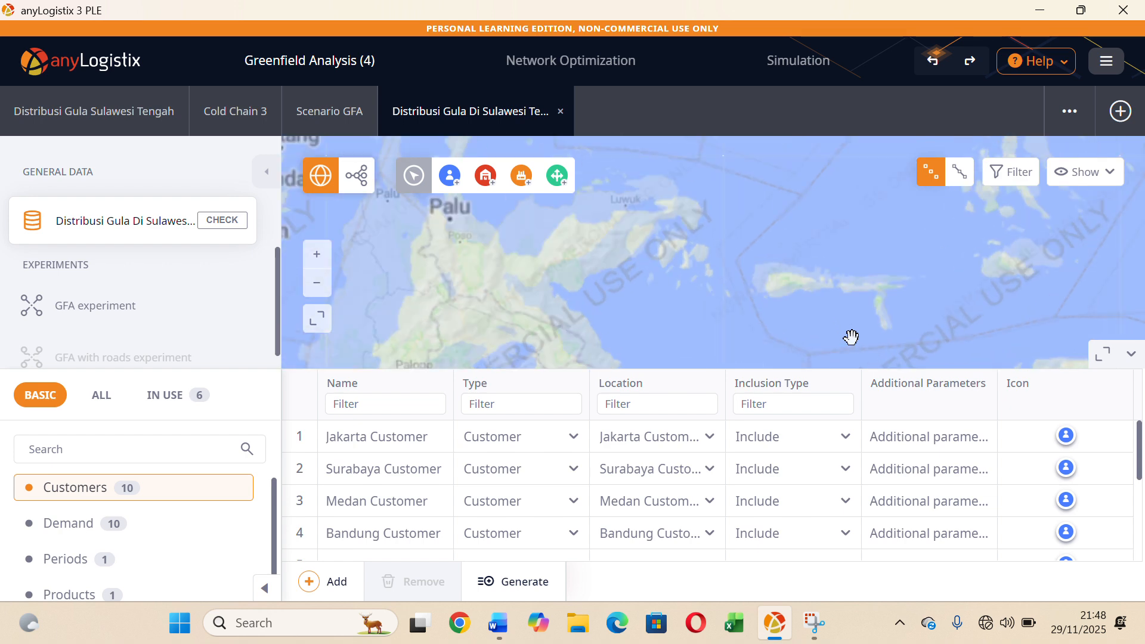
scroll(619, 306, down, 1)
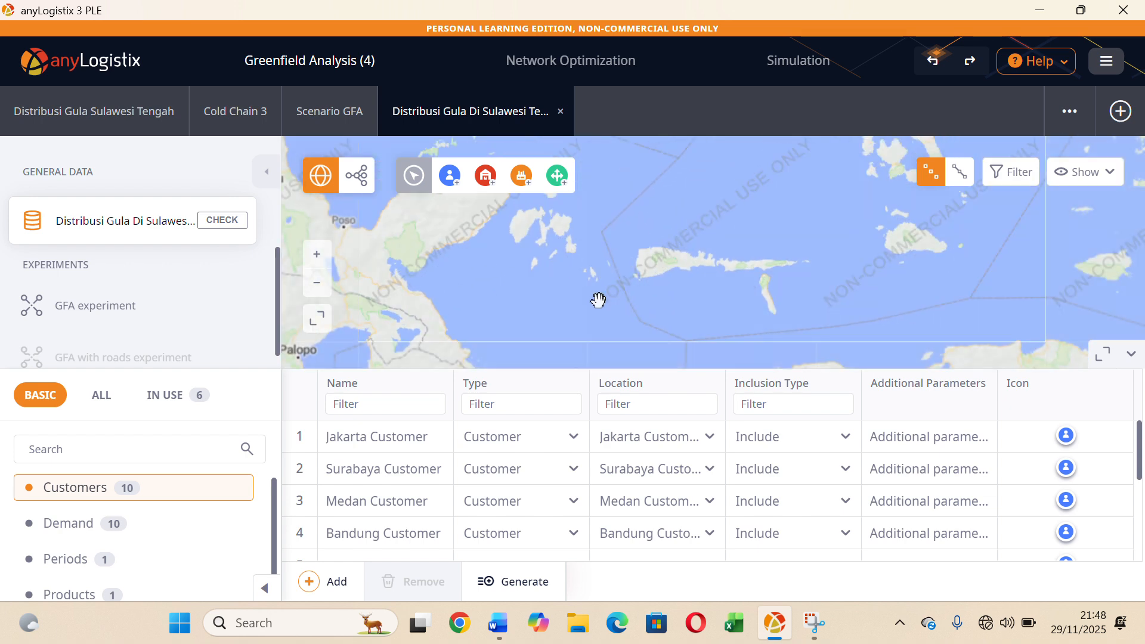
drag(597, 297, 860, 326)
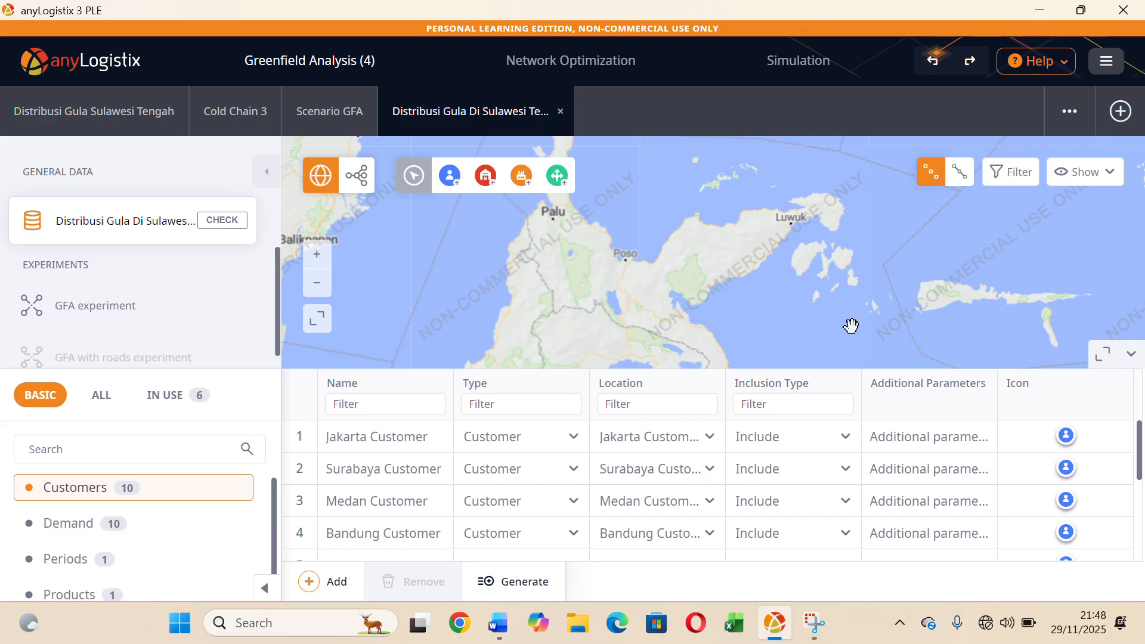
scroll(803, 317, up, 1)
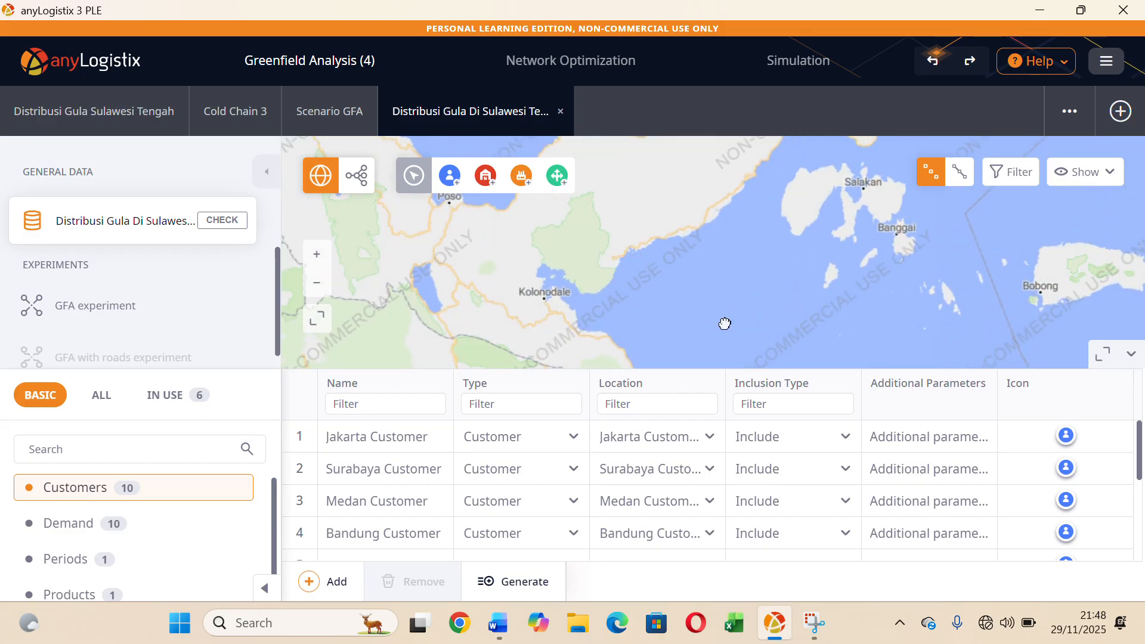
drag(725, 324, 898, 386)
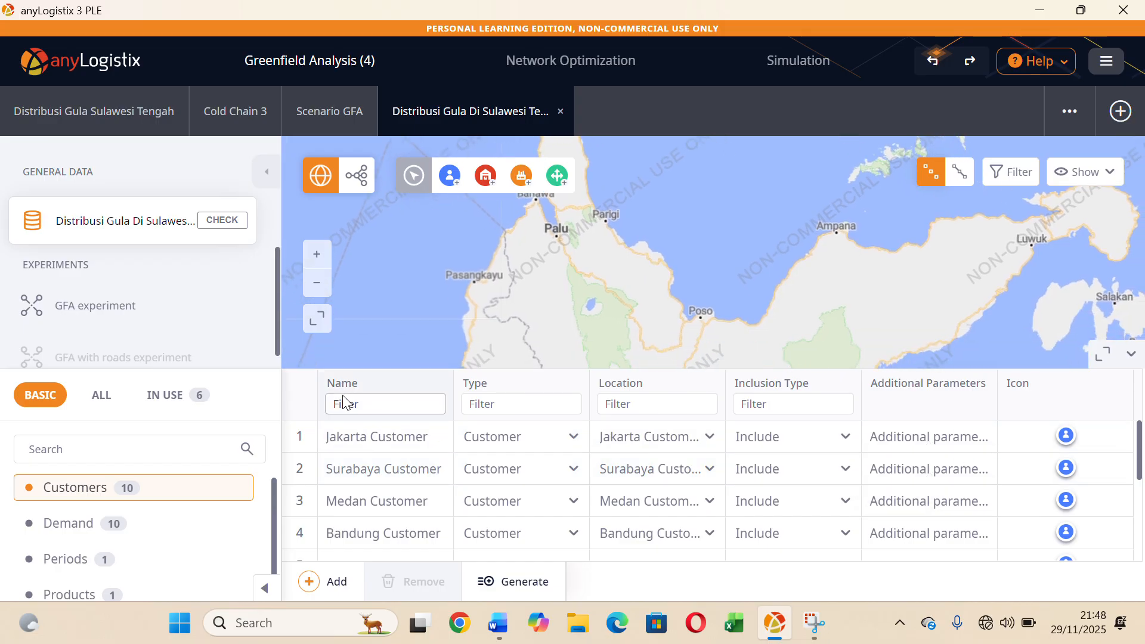
Look through the basic data tables of the scenario, from Customers and Demand to Periods and Products.
scroll(179, 562, down, 1)
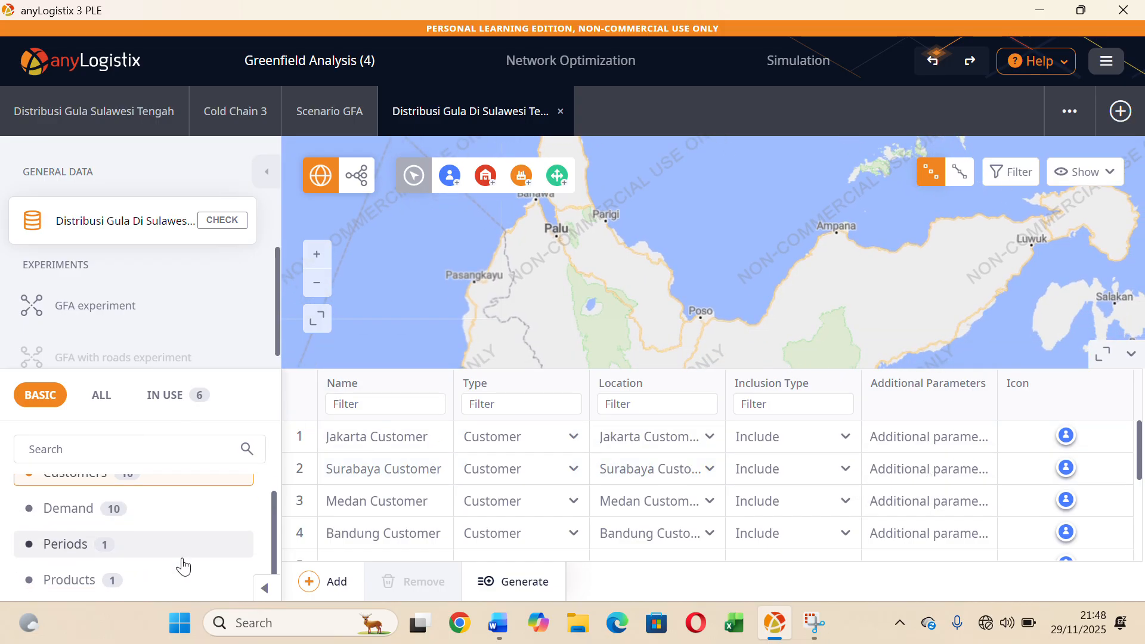
scroll(137, 519, up, 1)
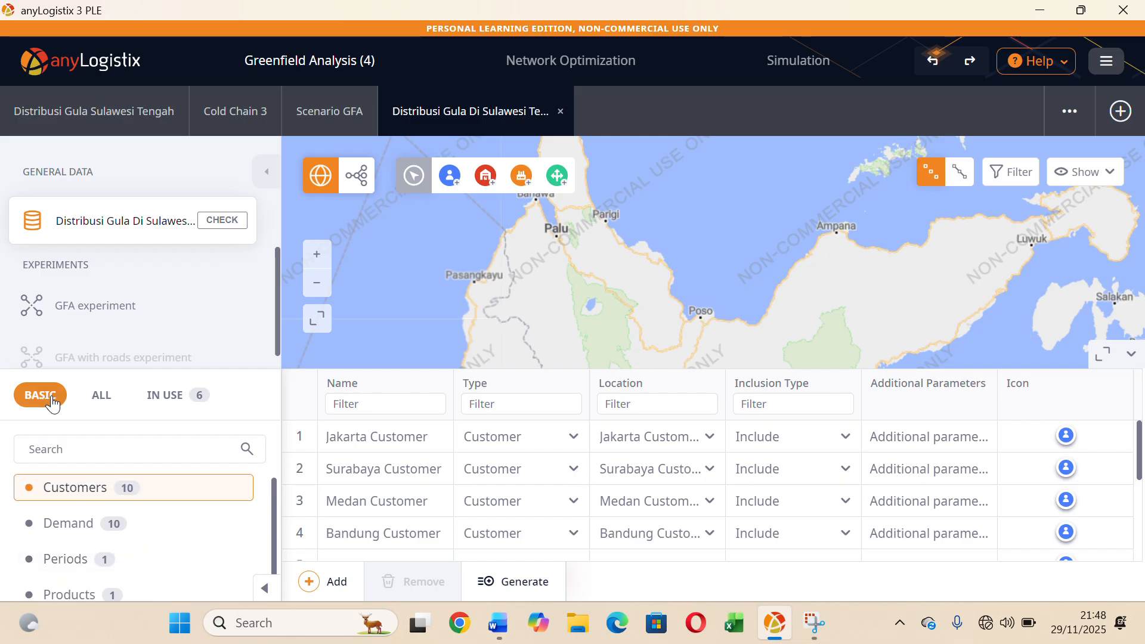
scroll(155, 539, down, 1)
scroll(155, 539, up, 1)
scroll(154, 538, down, 1)
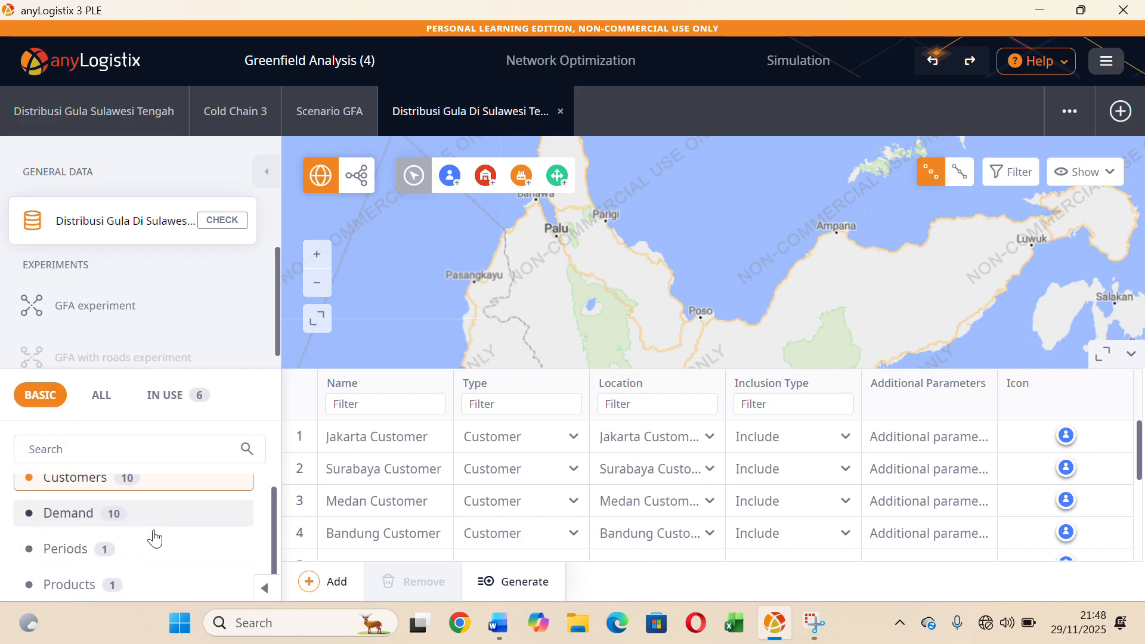
scroll(154, 539, up, 1)
scroll(154, 539, down, 1)
scroll(154, 538, up, 1)
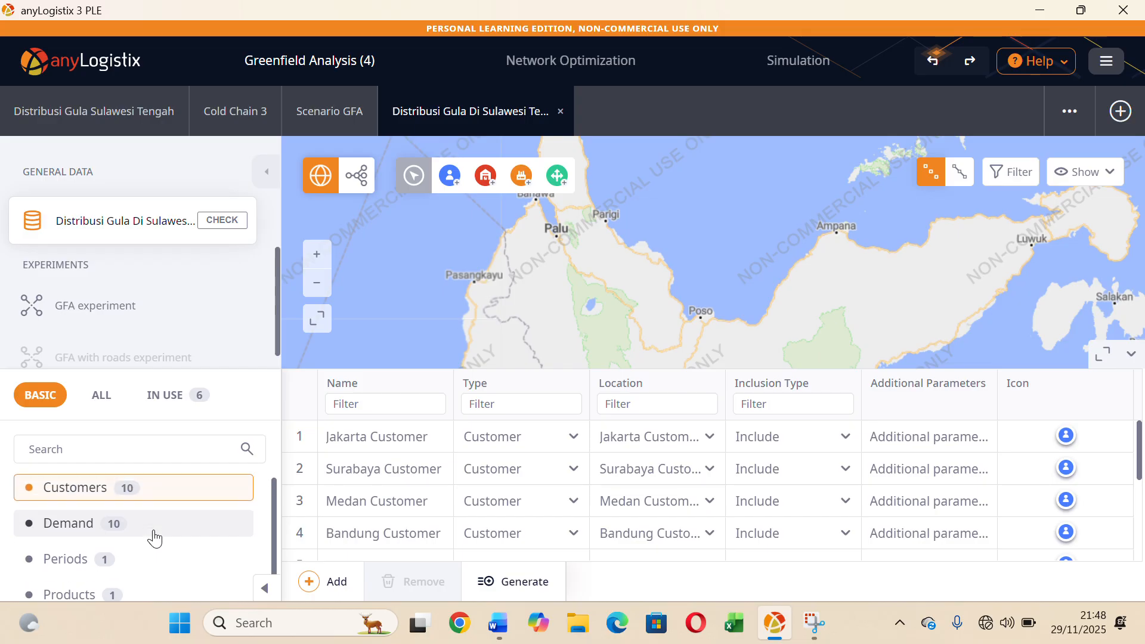
Open the Distribution Centers table from the full table list and collapse the table area to enlarge the map around Palu.
click(101, 395)
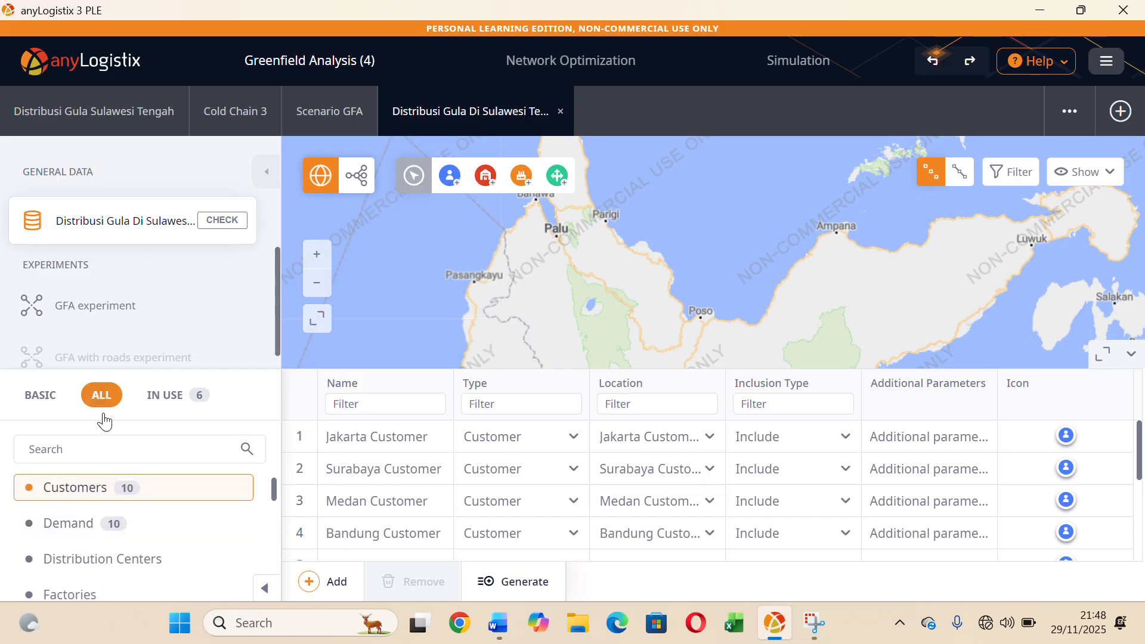
click(167, 569)
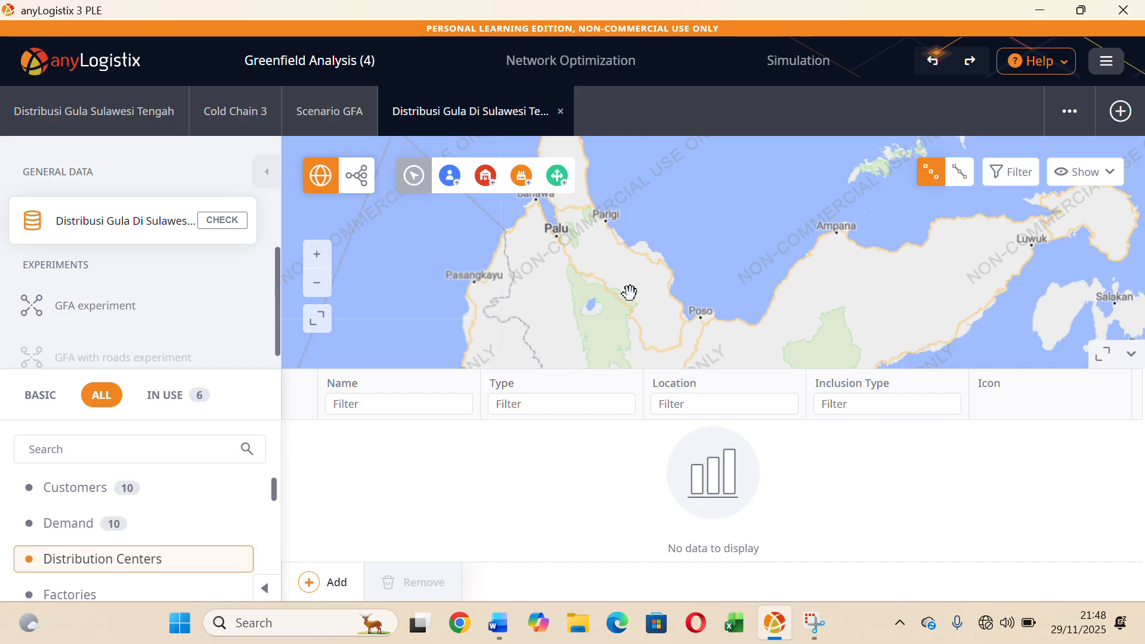
drag(630, 292, 677, 343)
scroll(677, 343, up, 1)
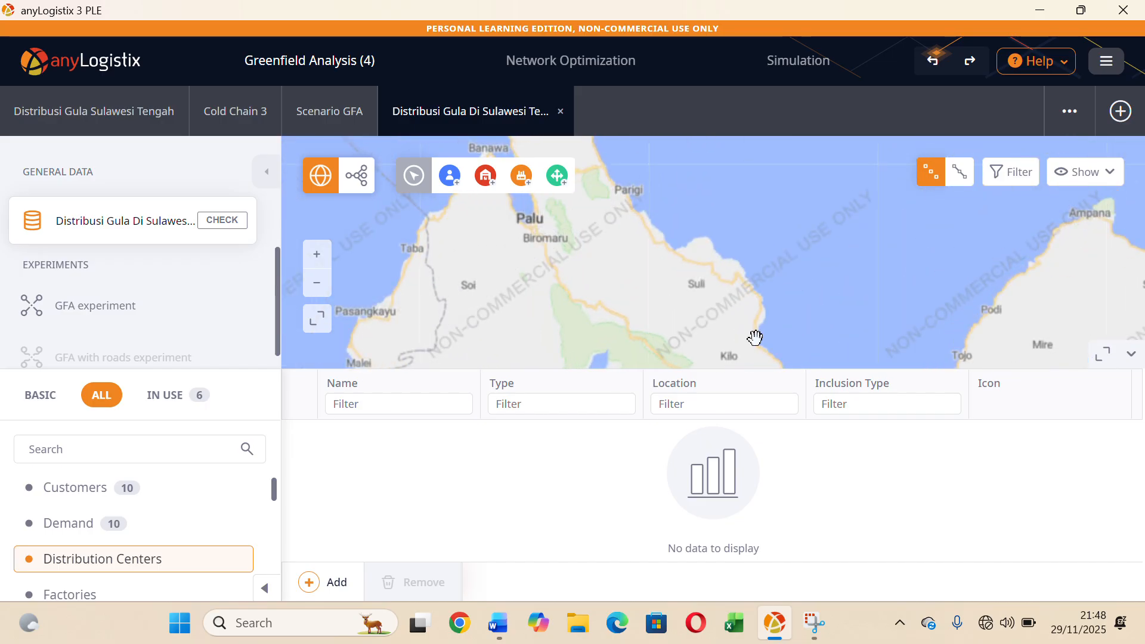
click(1131, 354)
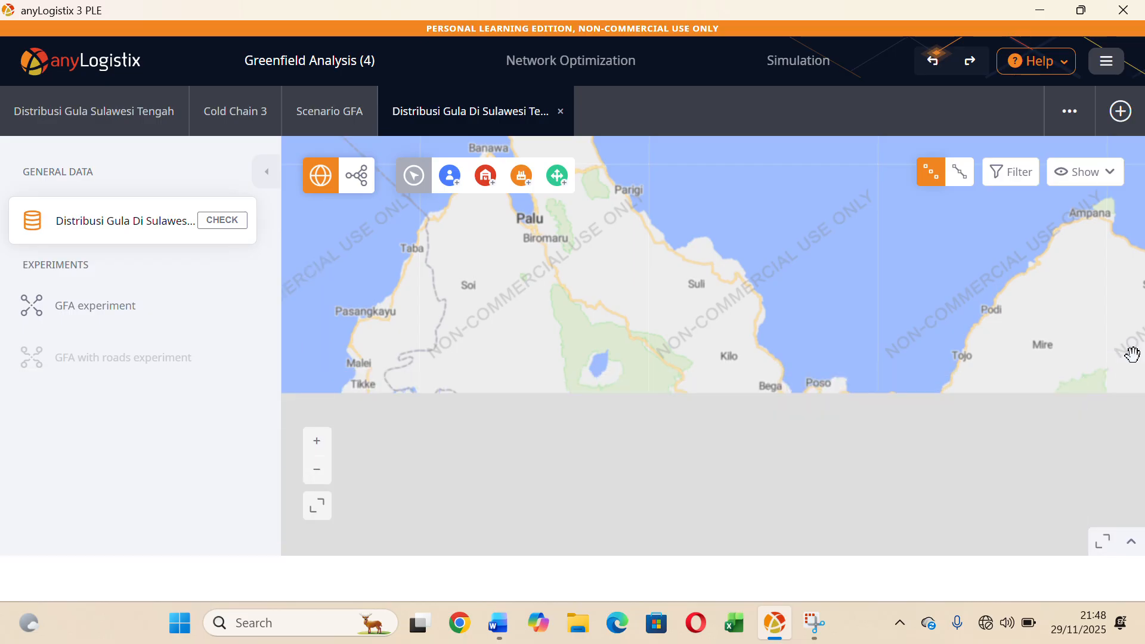
scroll(688, 271, up, 1)
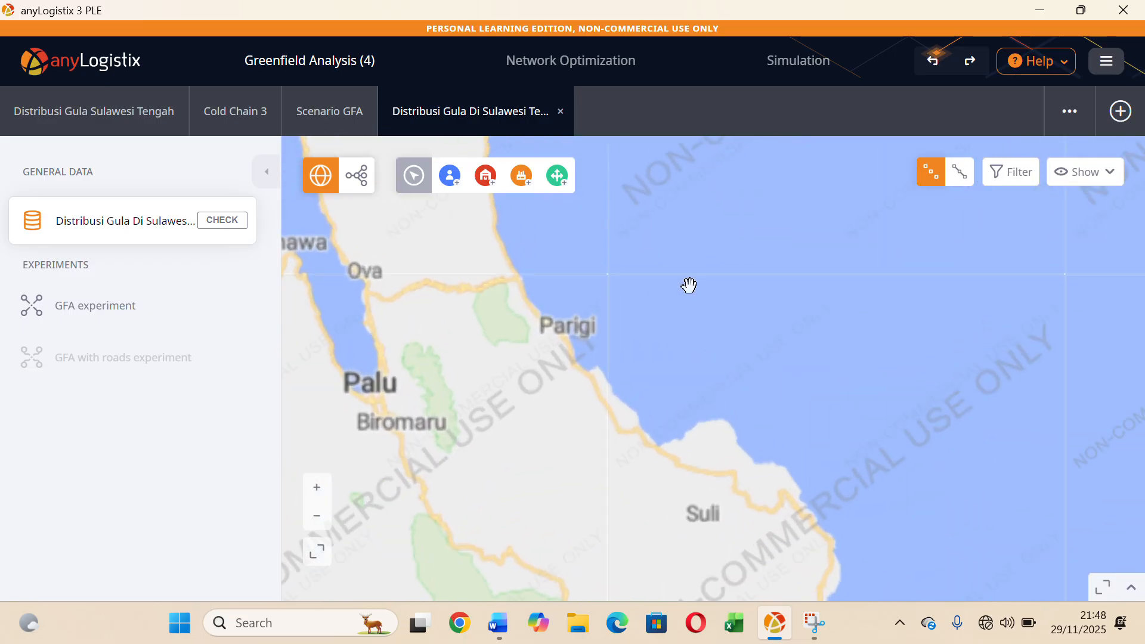
Place a distribution center on the map at Palu.
click(487, 179)
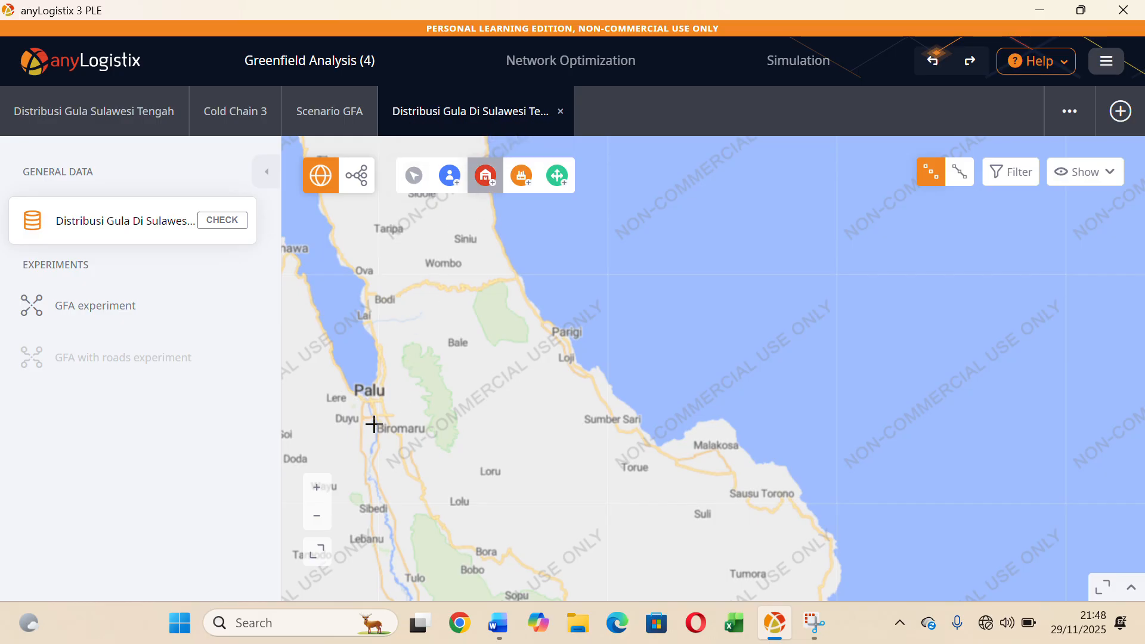
scroll(372, 414, up, 2)
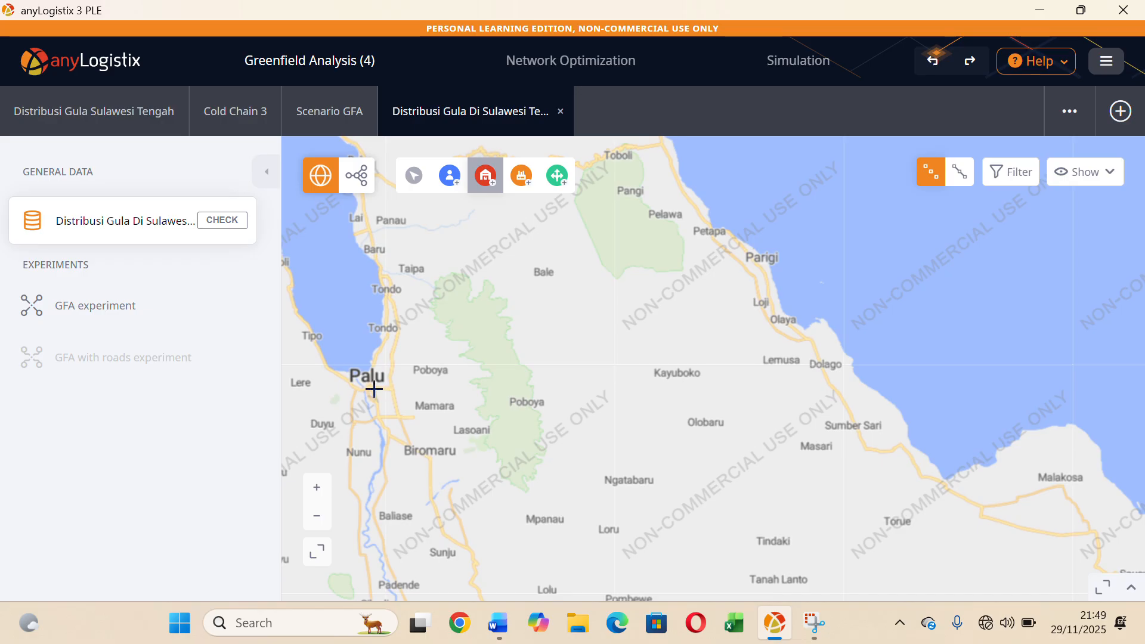
click(374, 389)
Place a second distribution center on the map at Poso.
scroll(558, 379, down, 2)
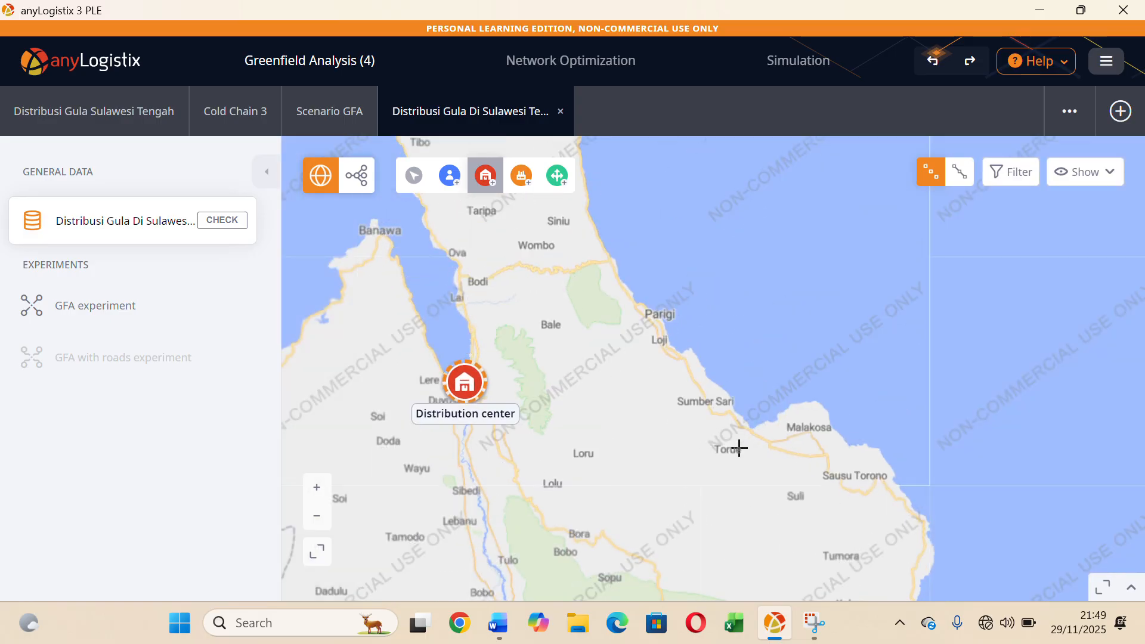
scroll(739, 448, down, 2)
drag(761, 458, 616, 299)
scroll(738, 403, up, 4)
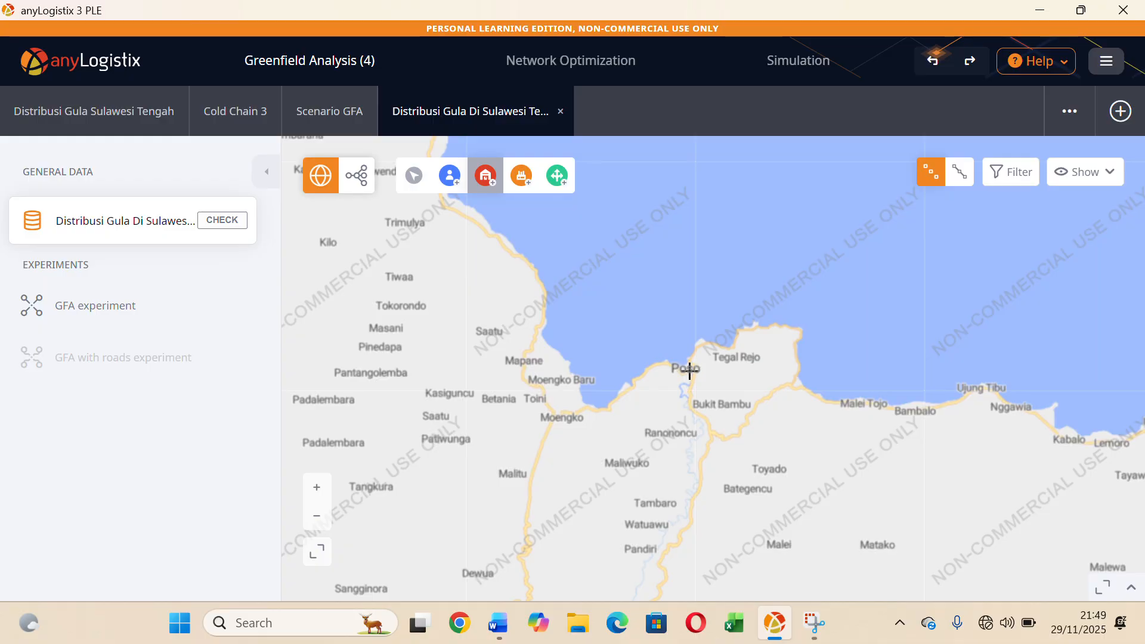
click(679, 373)
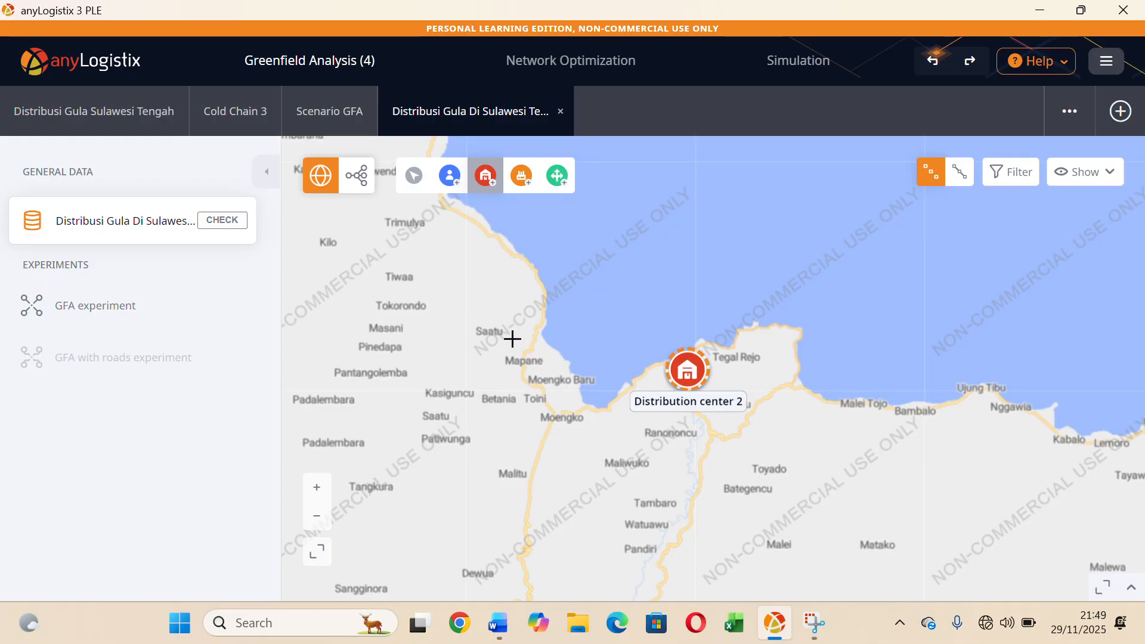
Place a third distribution center on the coast north of Palu, between Wani and Ova.
scroll(511, 338, down, 2)
drag(472, 305, 735, 503)
drag(491, 343, 754, 571)
mouse_move(621, 414)
mouse_down()
mouse_move(711, 519)
mouse_move(716, 545)
mouse_move(725, 514)
mouse_up()
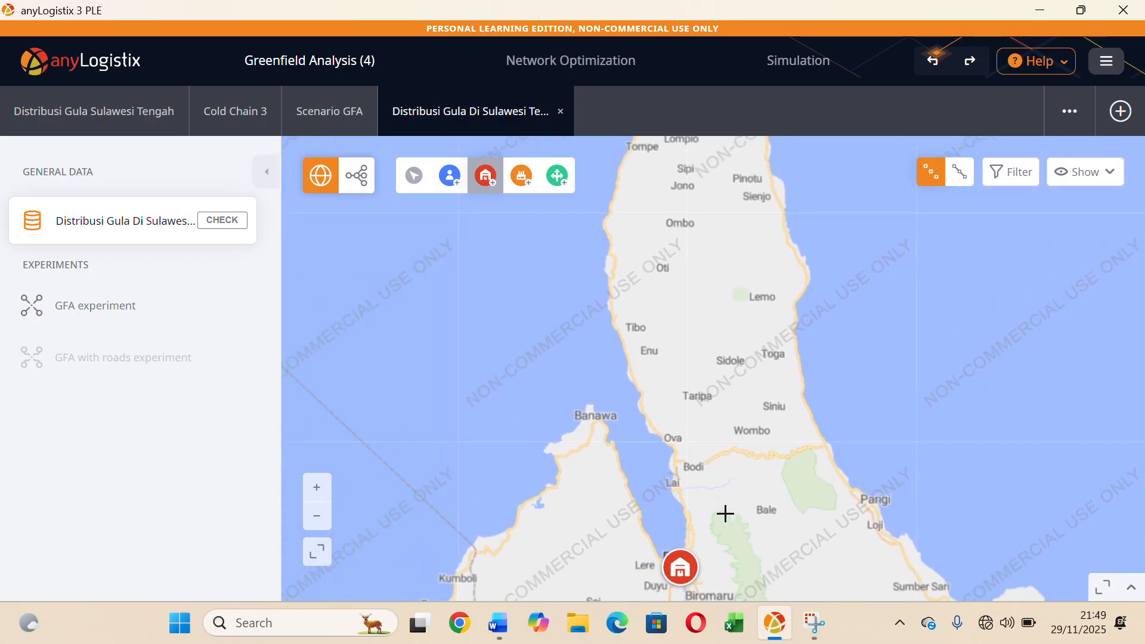
scroll(725, 514, up, 1)
drag(645, 419, 720, 577)
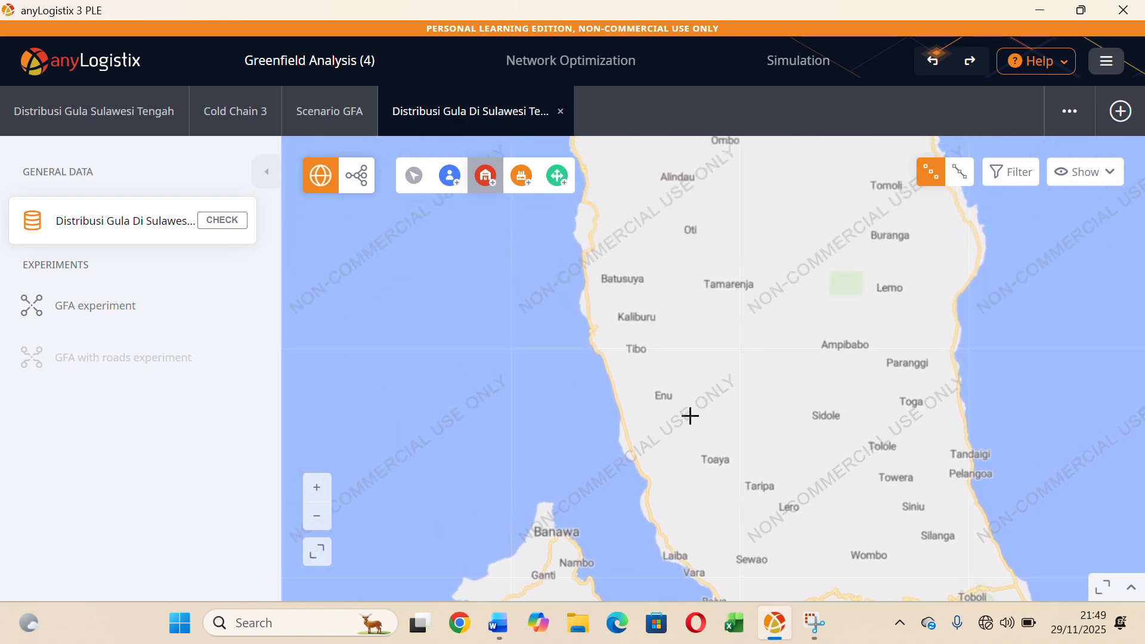
drag(690, 416, 670, 312)
scroll(675, 309, up, 1)
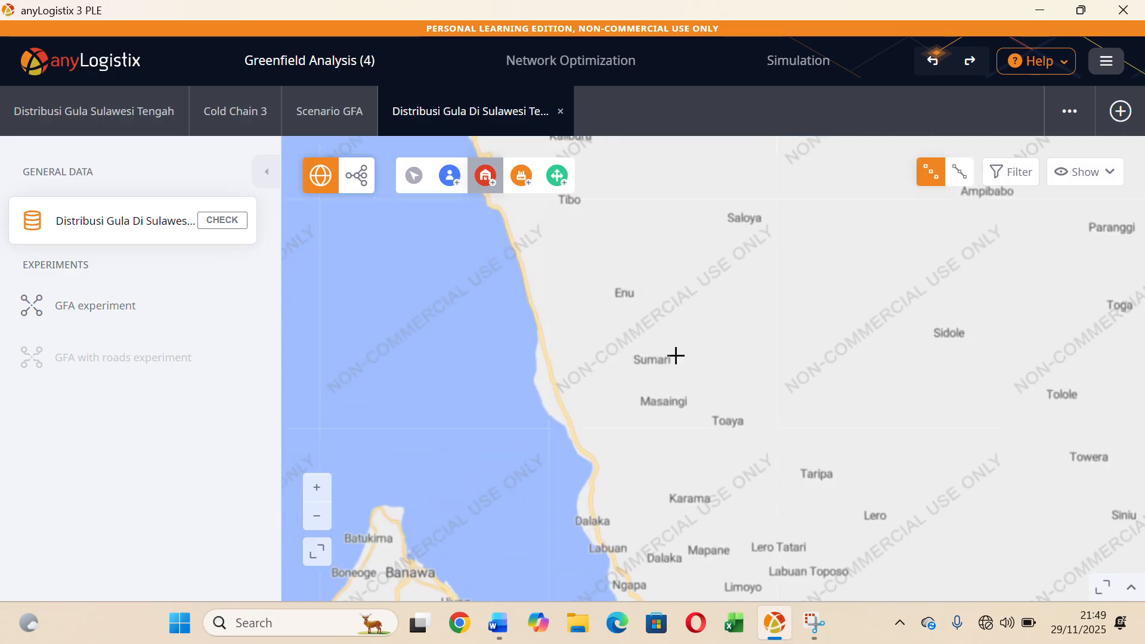
drag(674, 468, 634, 261)
drag(711, 468, 662, 339)
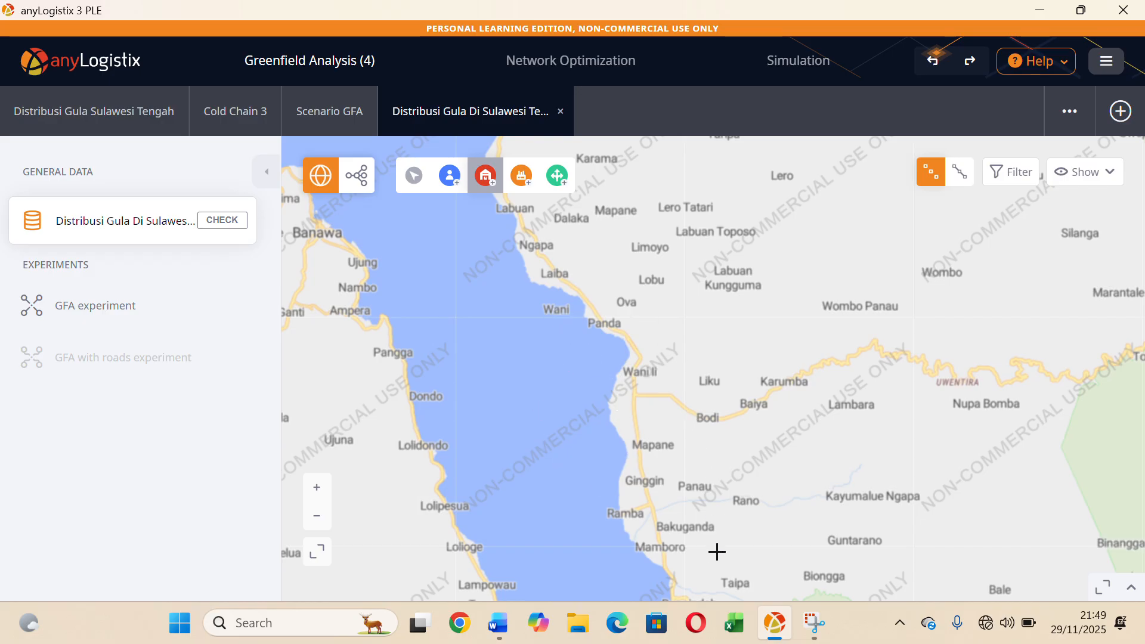
click(590, 296)
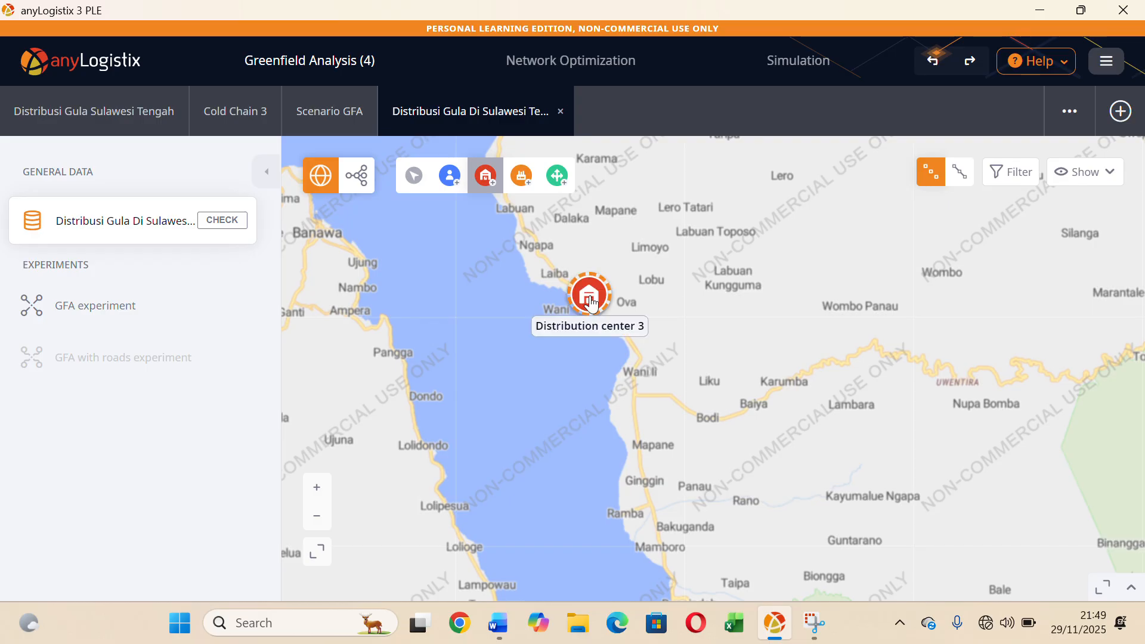
Restore the table area and rename the Palu distribution center to DCPalu.
scroll(595, 390, down, 3)
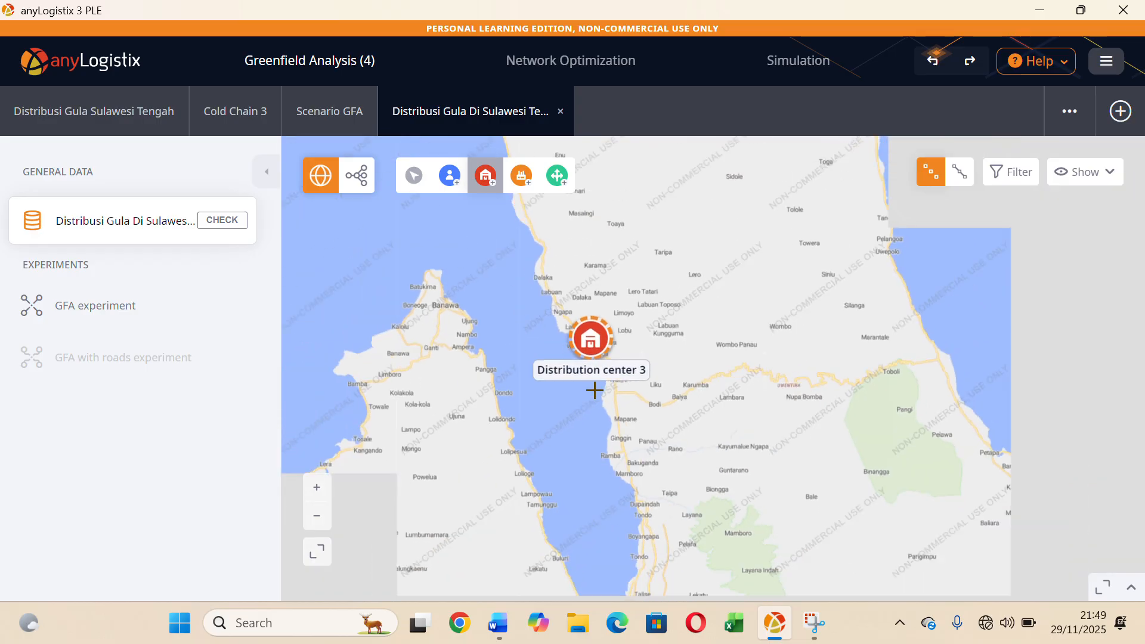
scroll(681, 467, down, 2)
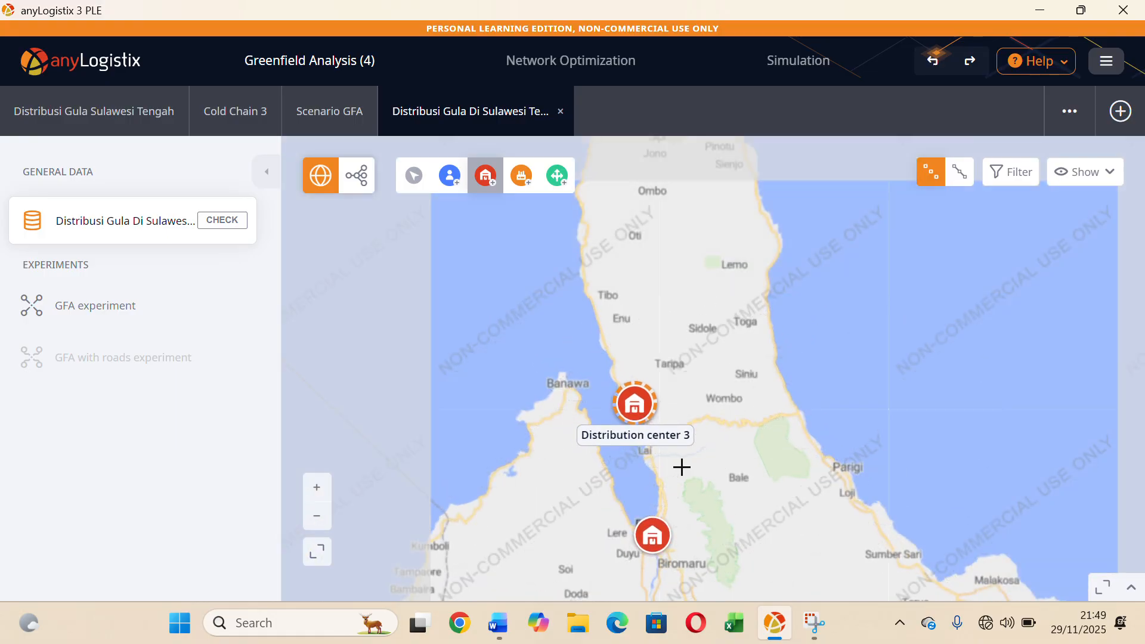
drag(666, 428, 519, 246)
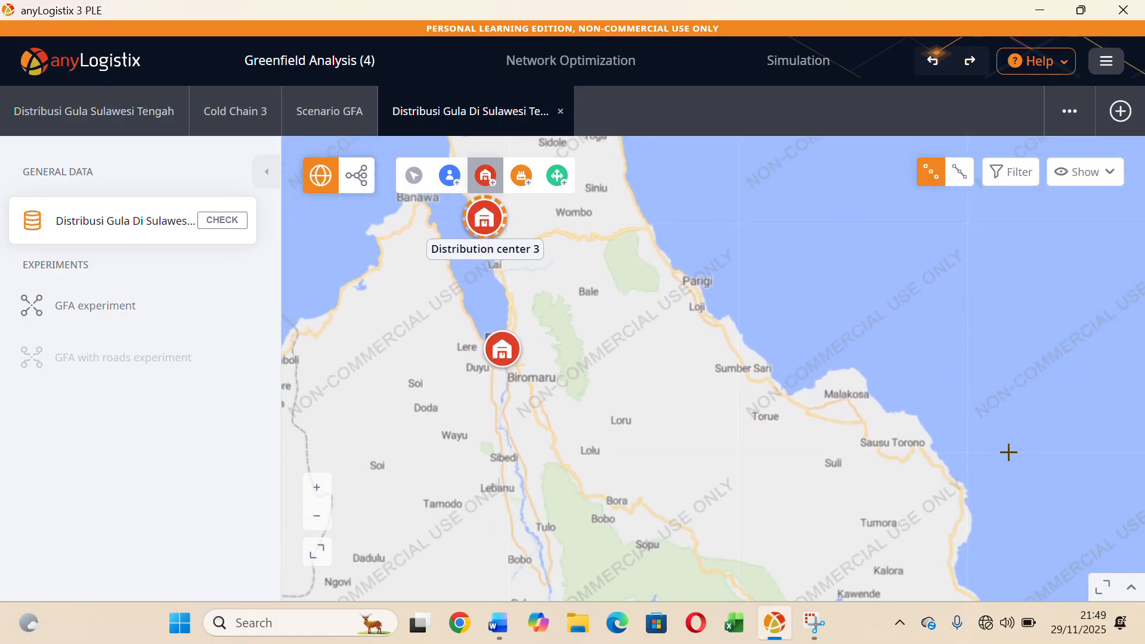
click(1130, 589)
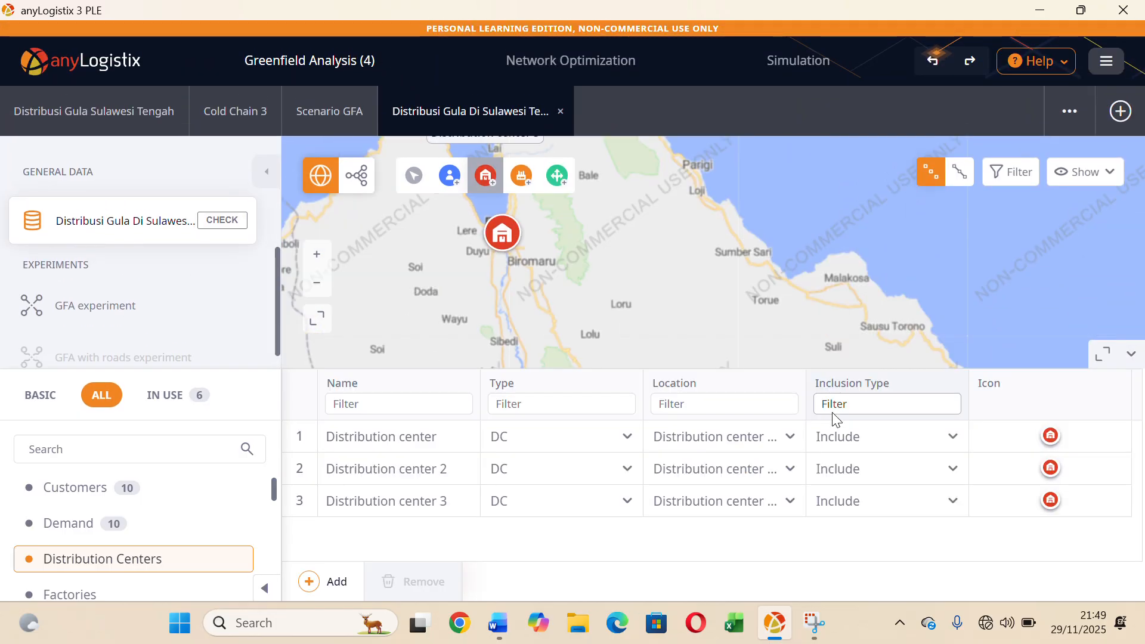
click(444, 438)
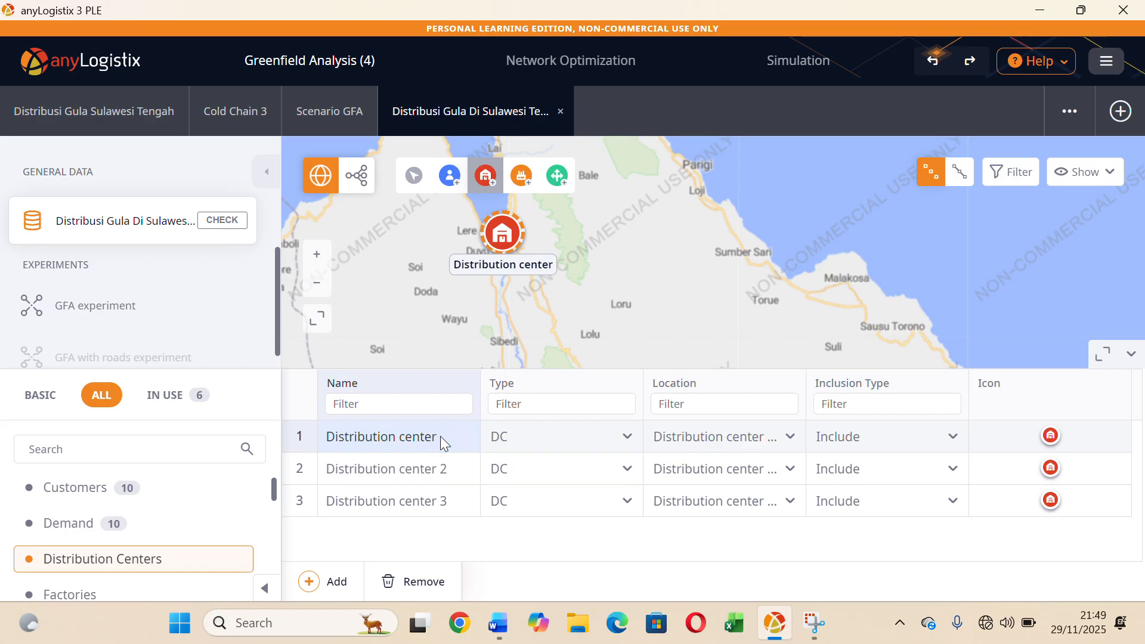
double_click(441, 436)
key(BackSpace)
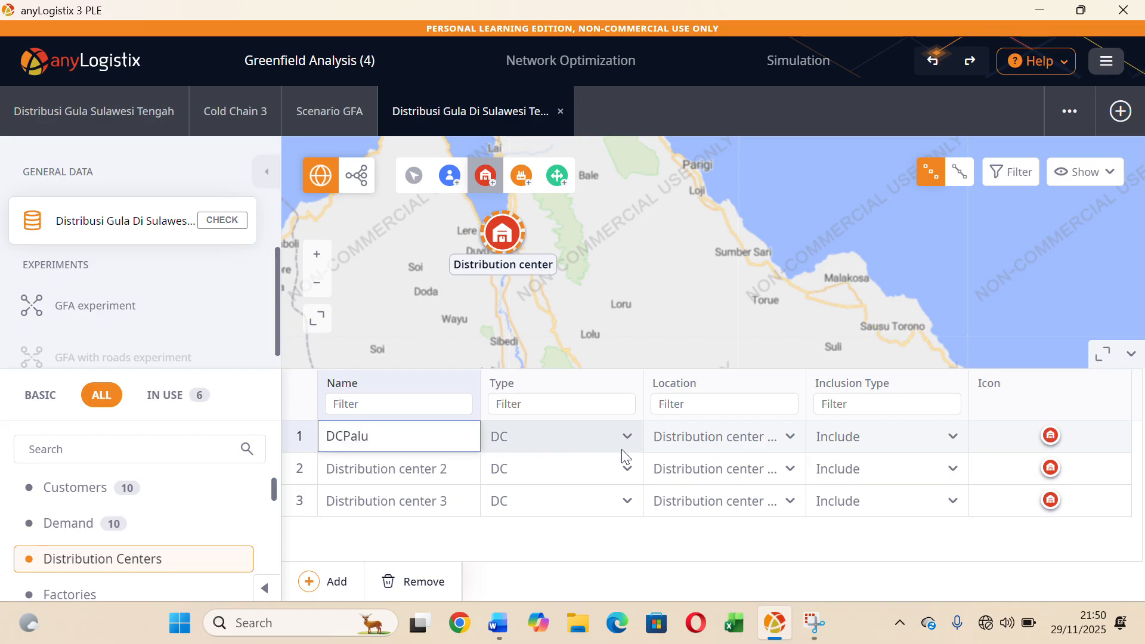
click(743, 438)
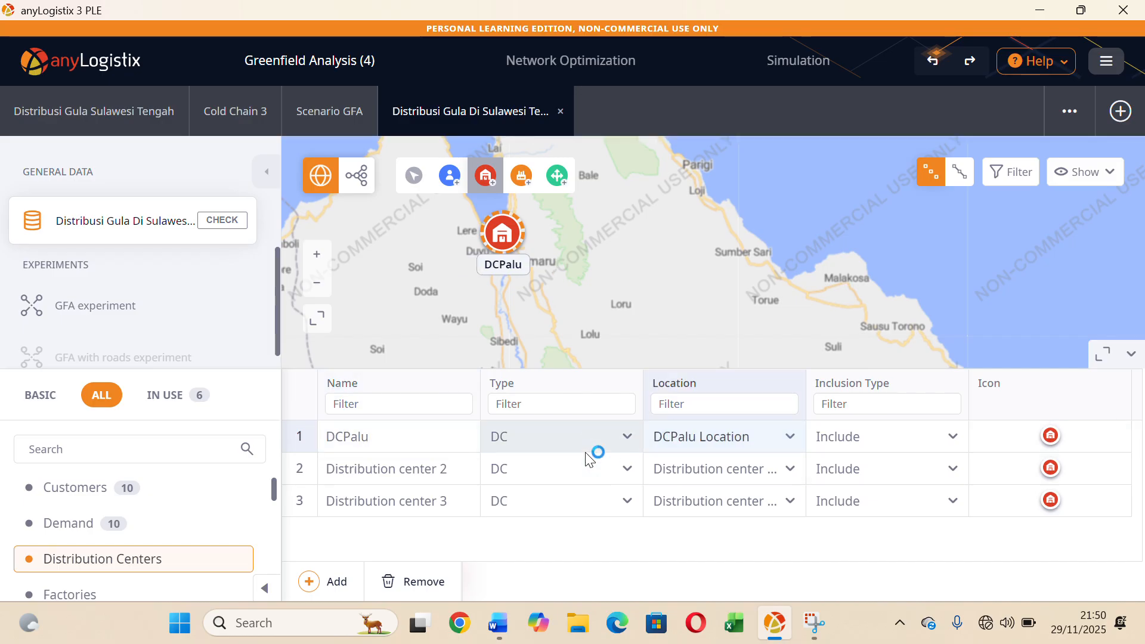
Rename the first distribution center to DC Palu, with a space in the name.
click(345, 440)
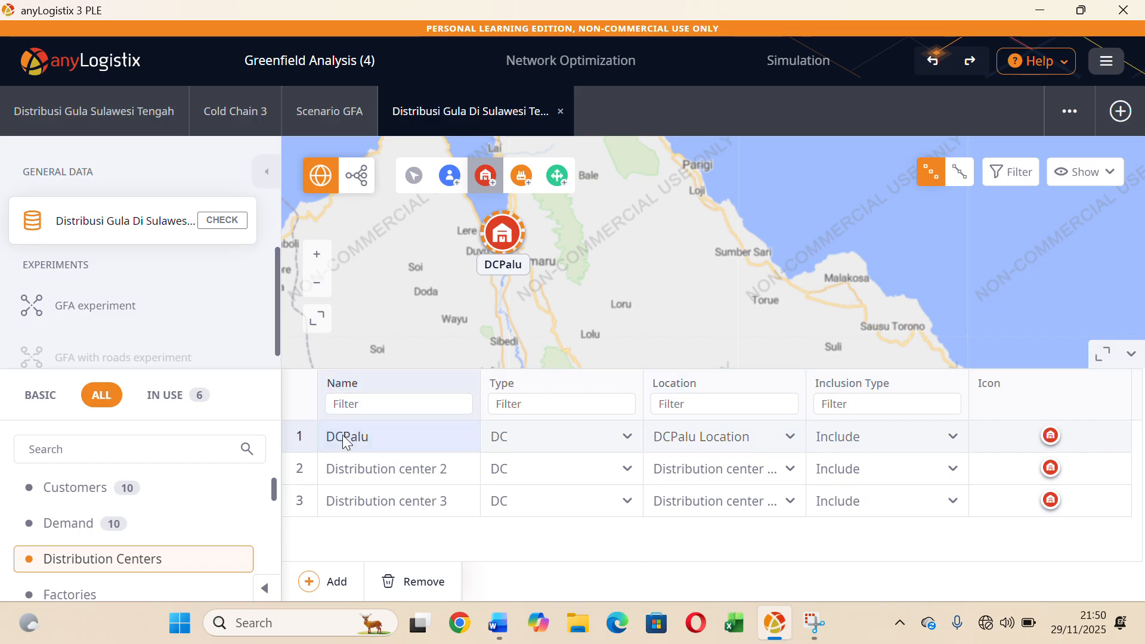
double_click(344, 439)
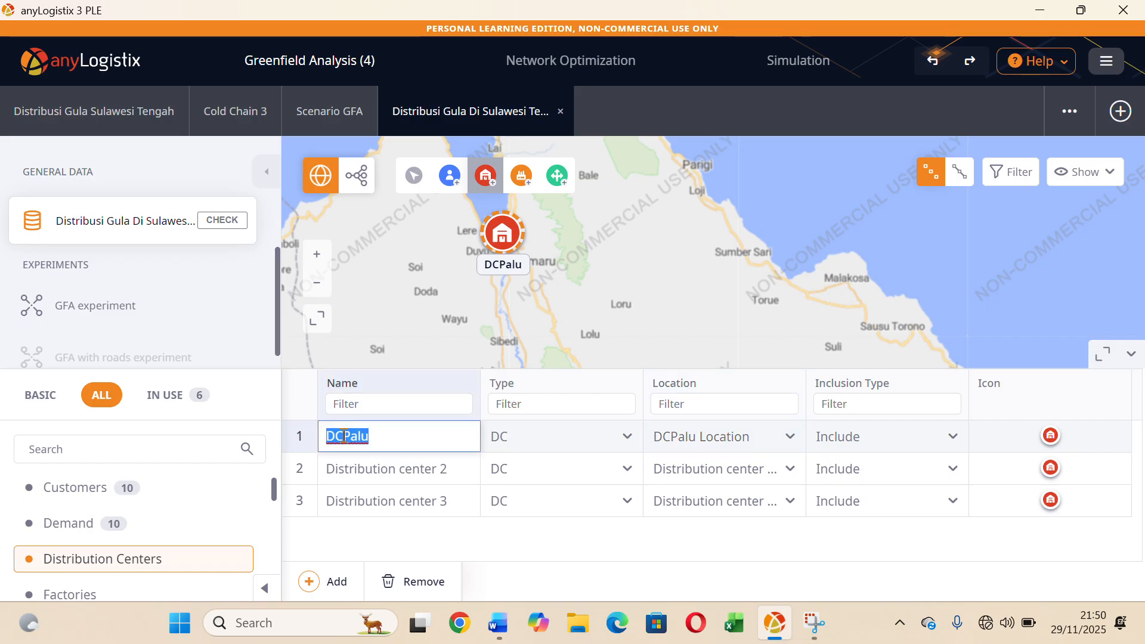
click(345, 437)
key(Return)
Rename the second distribution center to DC Poso.
click(411, 476)
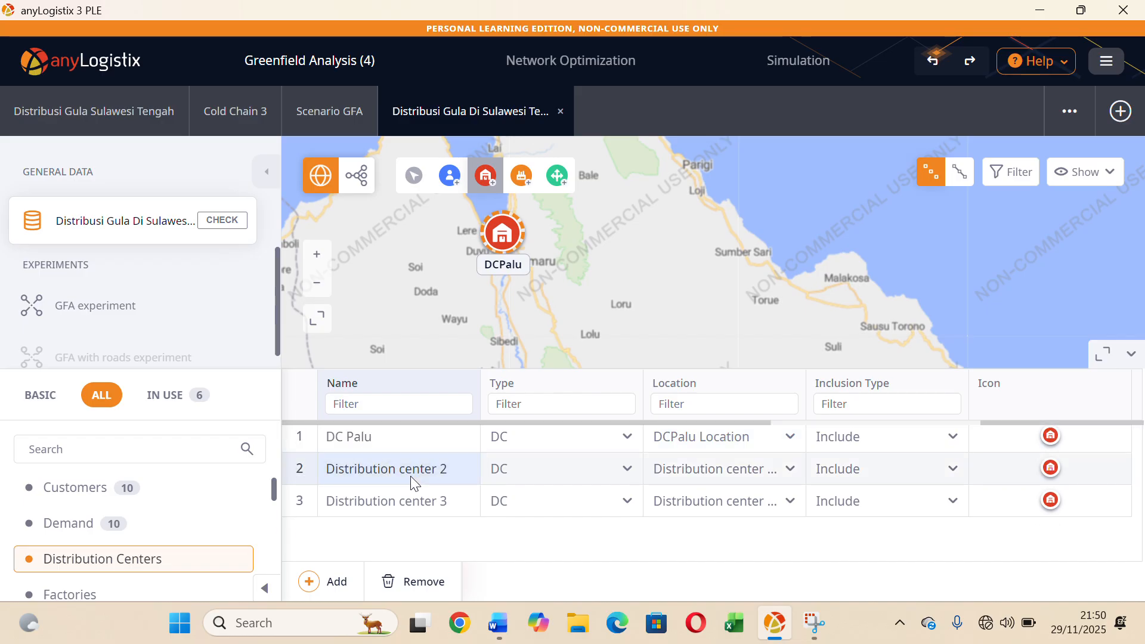
double_click(442, 467)
key(BackSpace)
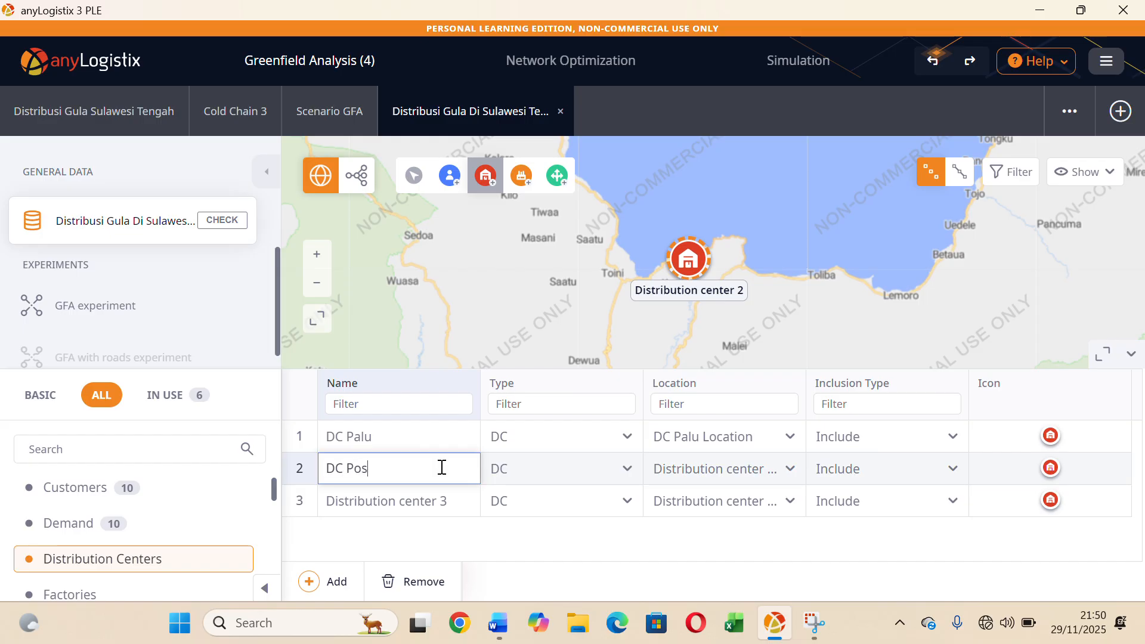
text(DC Poso)
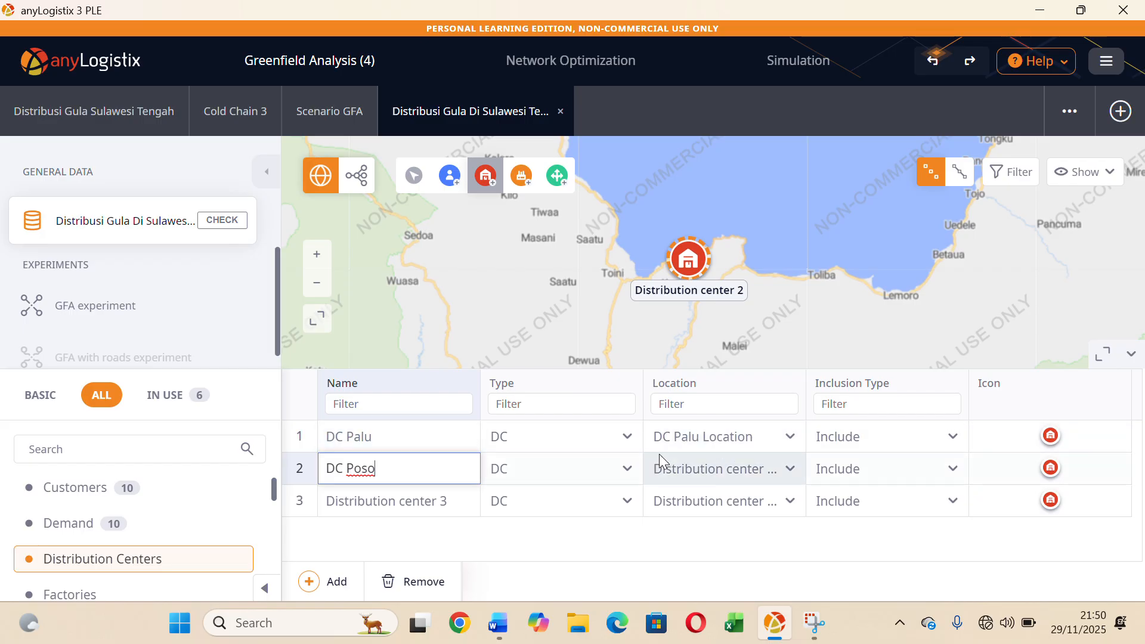
Rename the third distribution center to DC Donggala.
click(420, 487)
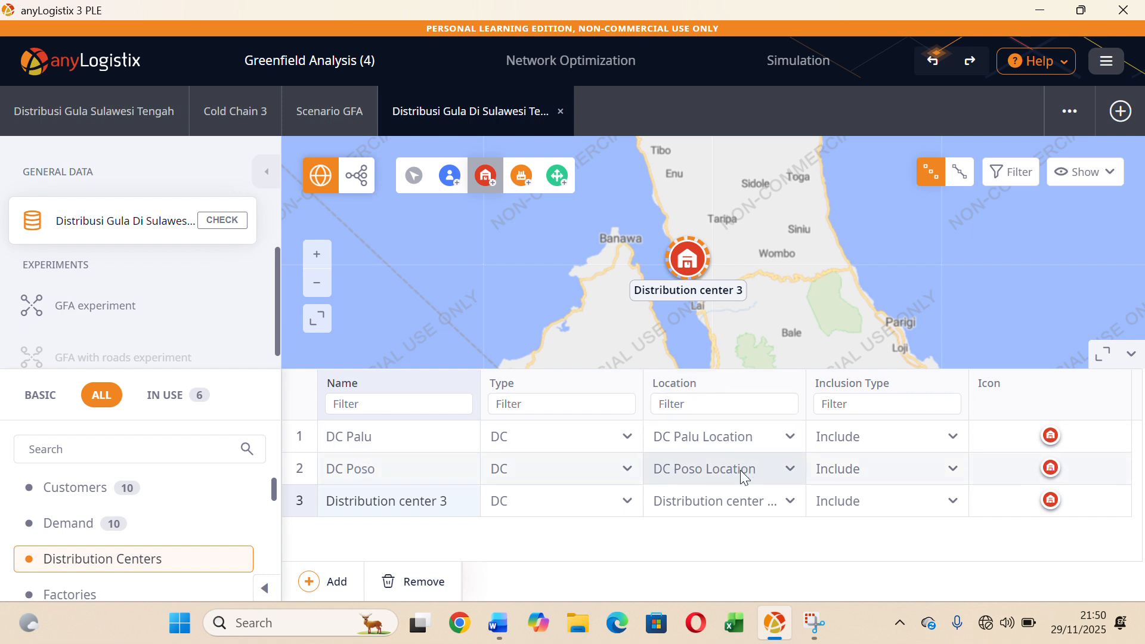
double_click(425, 501)
key(BackSpace)
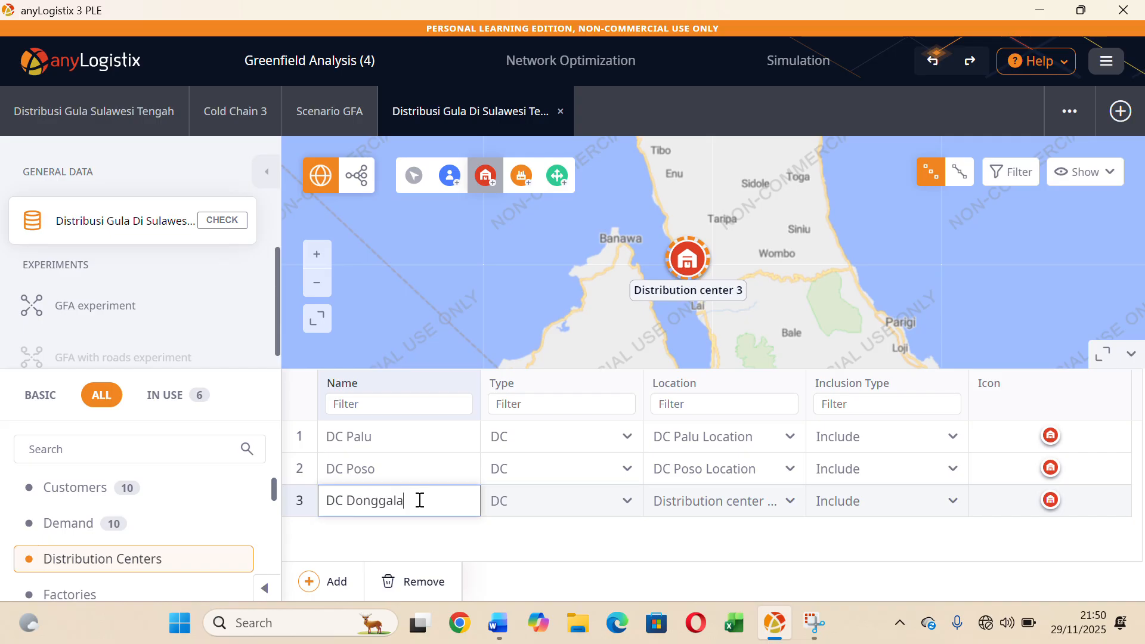
click(655, 529)
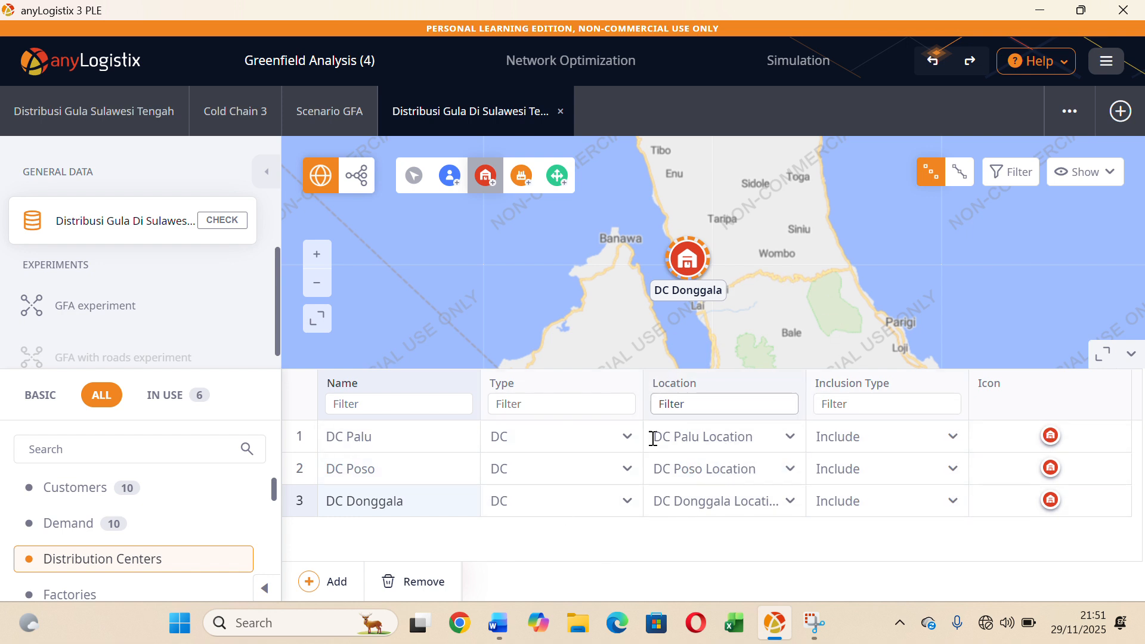
Set the inclusion type of DC Palu, DC Poso and DC Donggala to Consider.
click(907, 438)
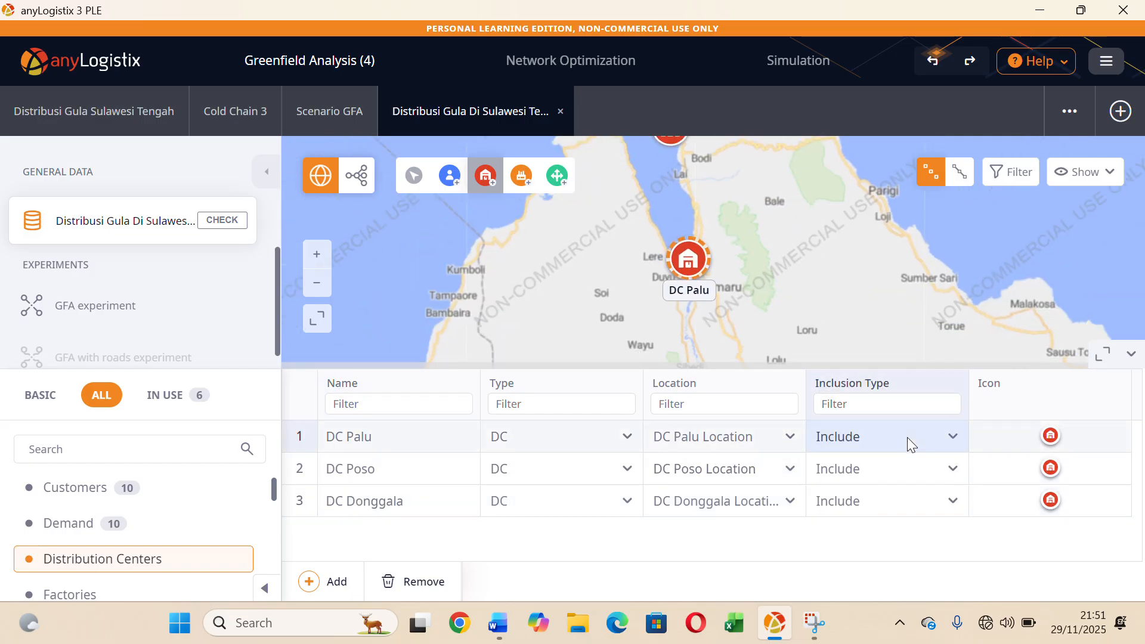
click(953, 437)
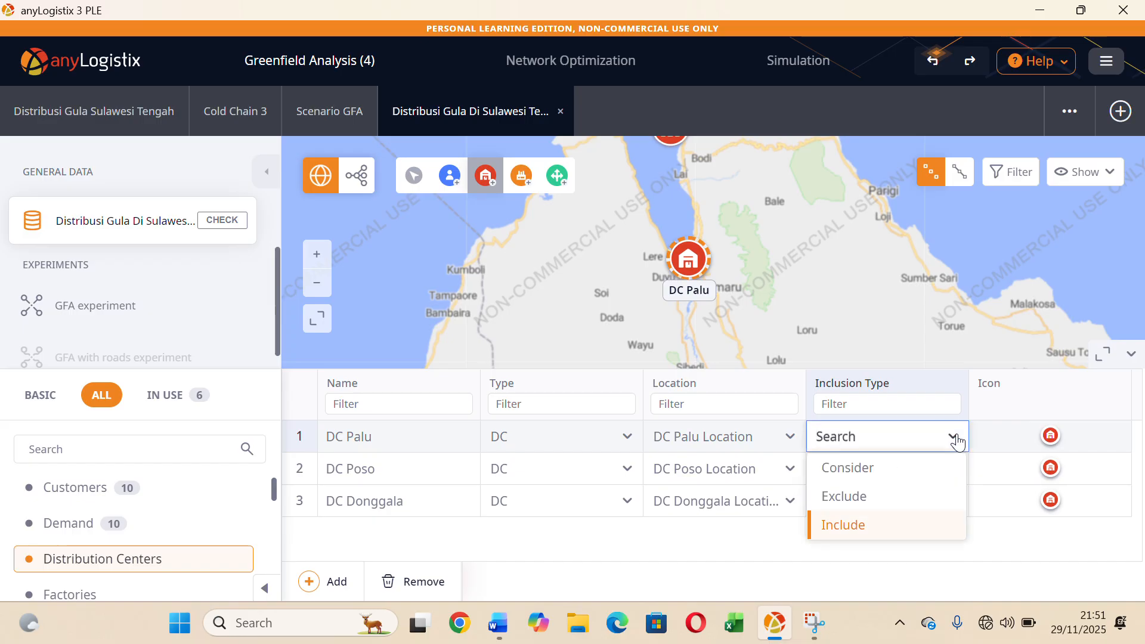
click(892, 467)
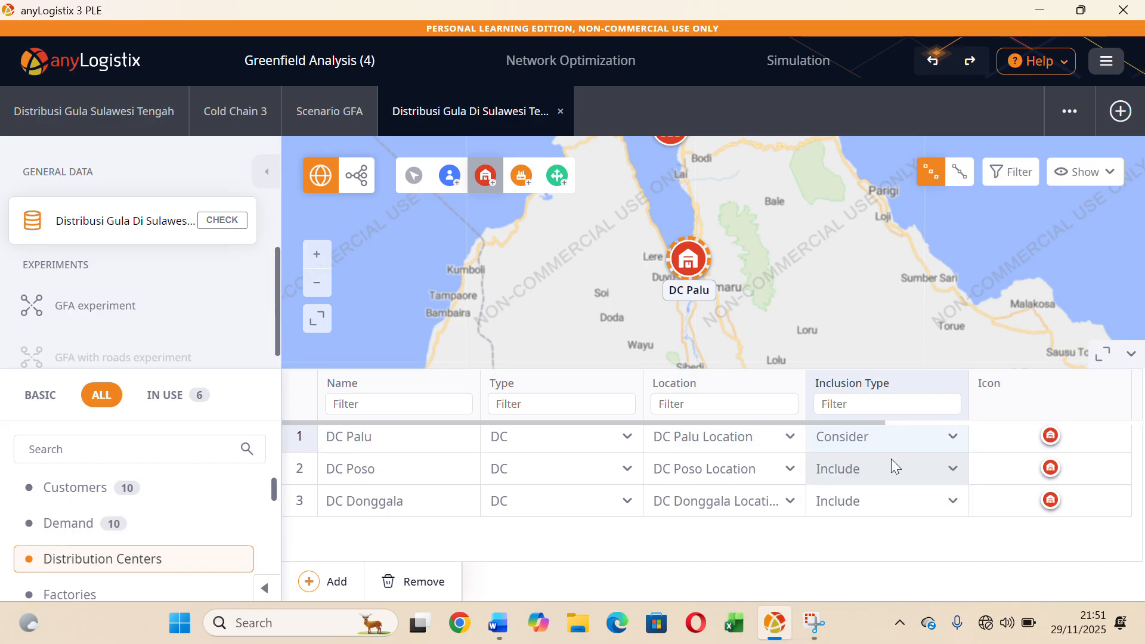
click(954, 474)
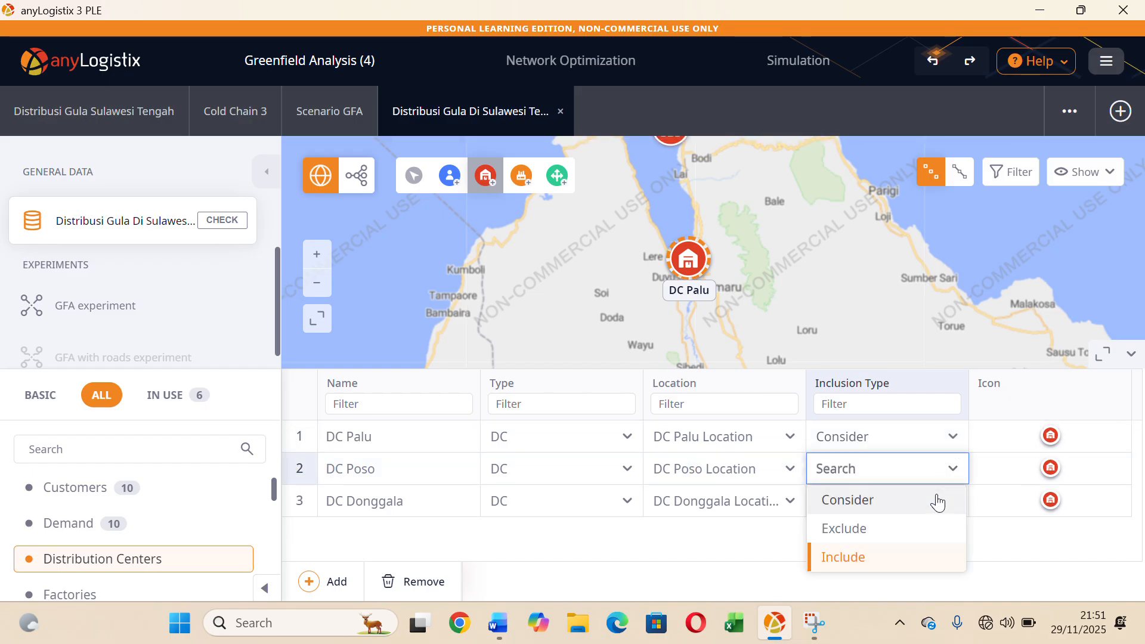
click(887, 501)
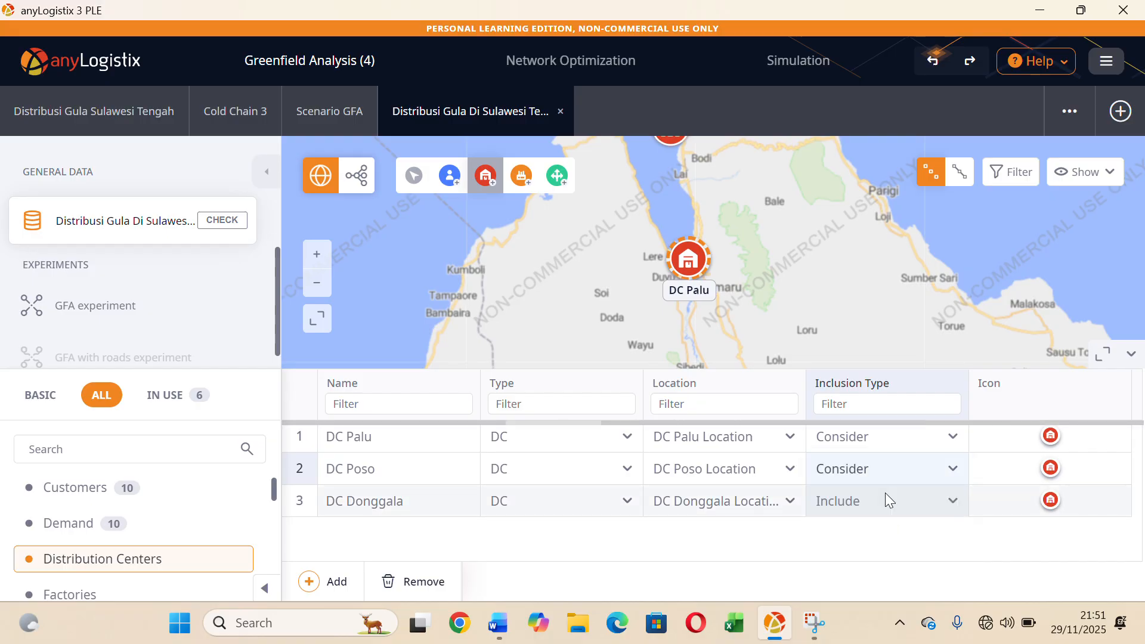
click(953, 504)
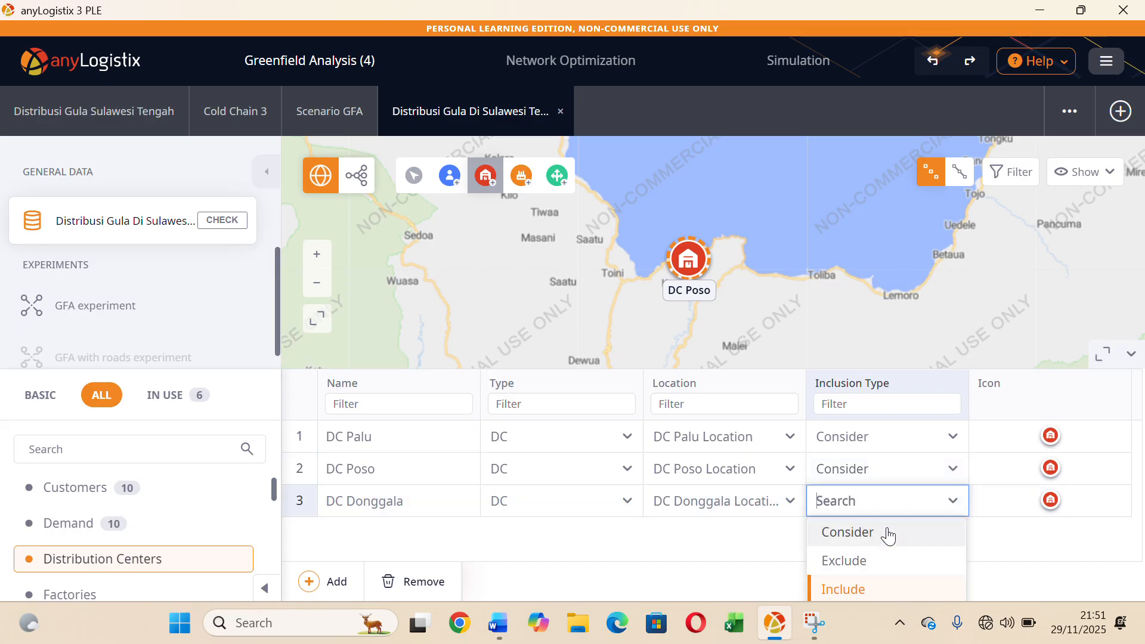
click(888, 533)
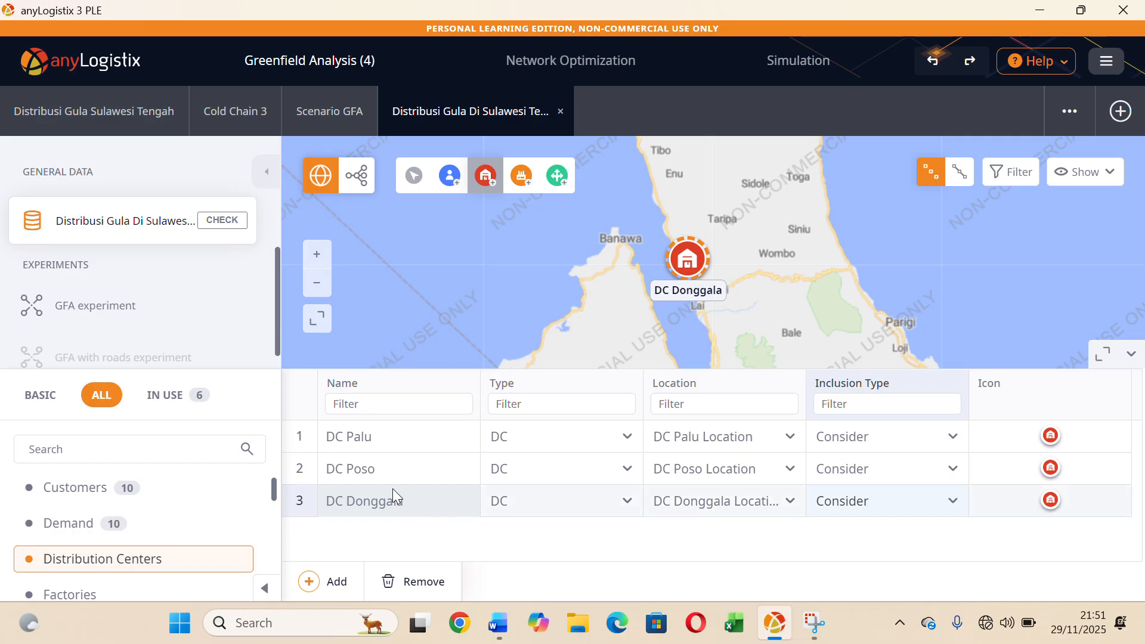
Examine the existing customers in the Customers table and their positions on the map relative to the distribution centers.
click(152, 501)
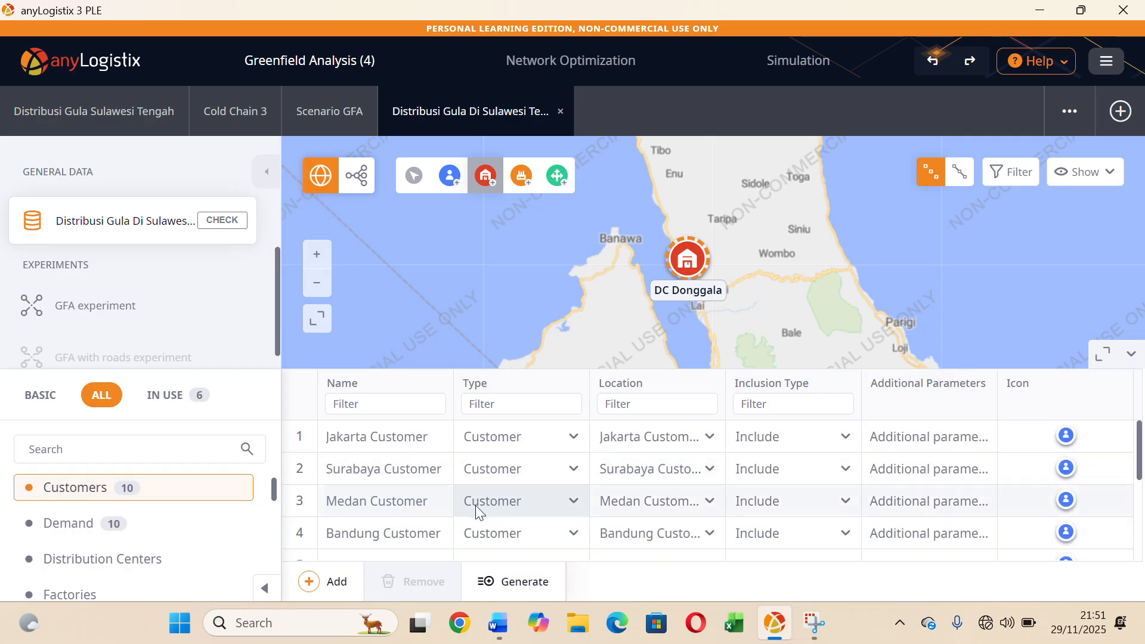
scroll(475, 506, down, 5)
scroll(475, 505, up, 5)
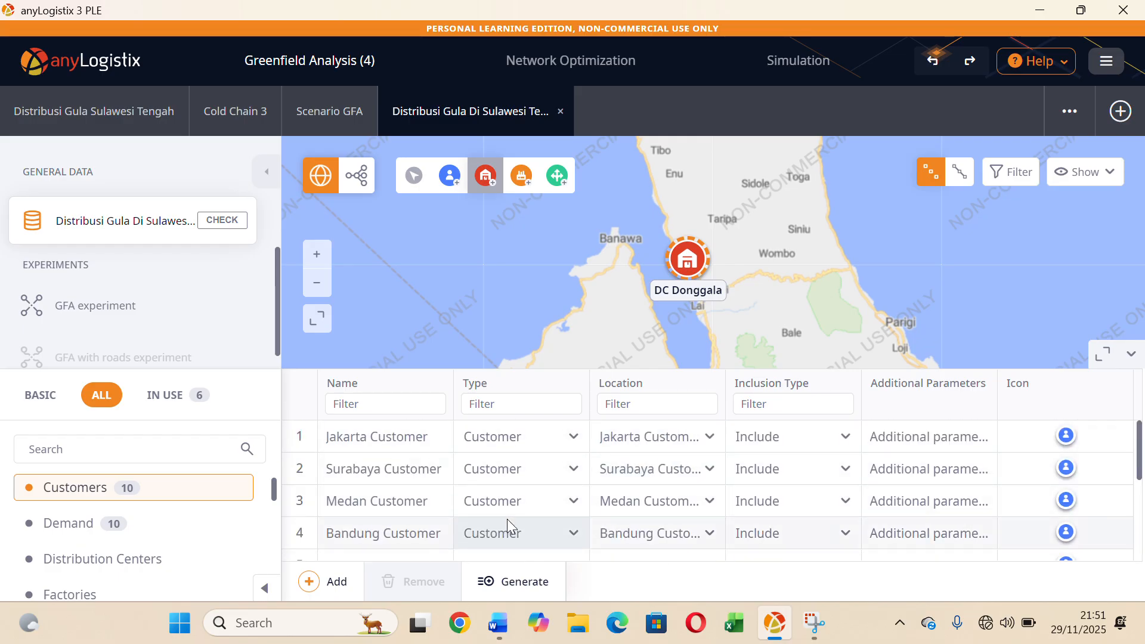
click(407, 436)
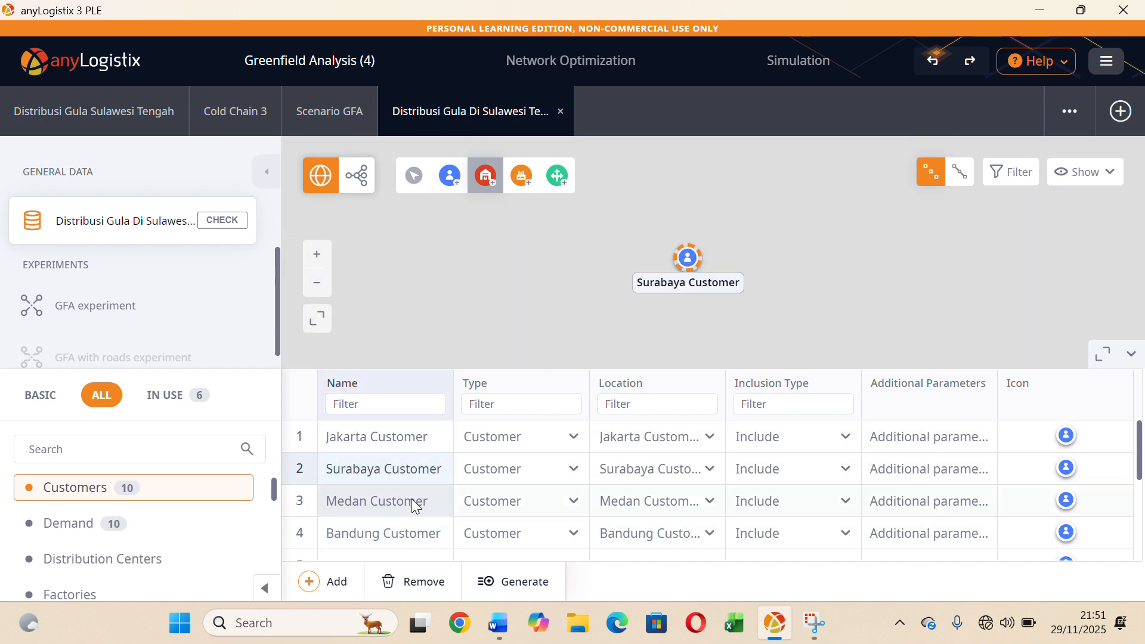
scroll(405, 525, down, 3)
scroll(405, 525, up, 3)
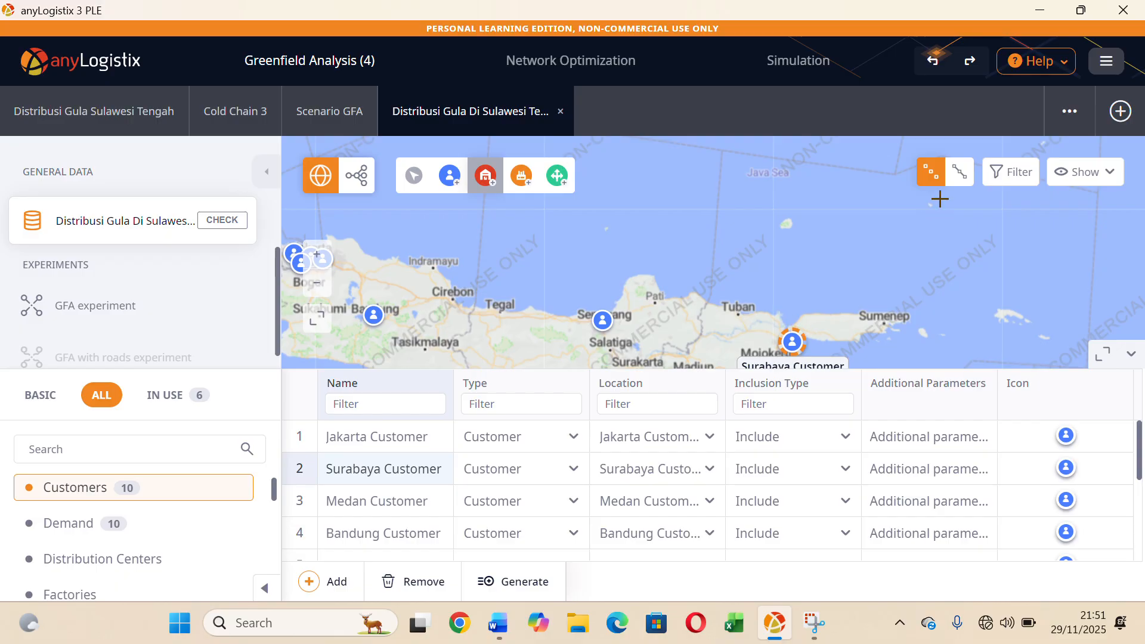
scroll(940, 199, down, 2)
drag(945, 272, 679, 398)
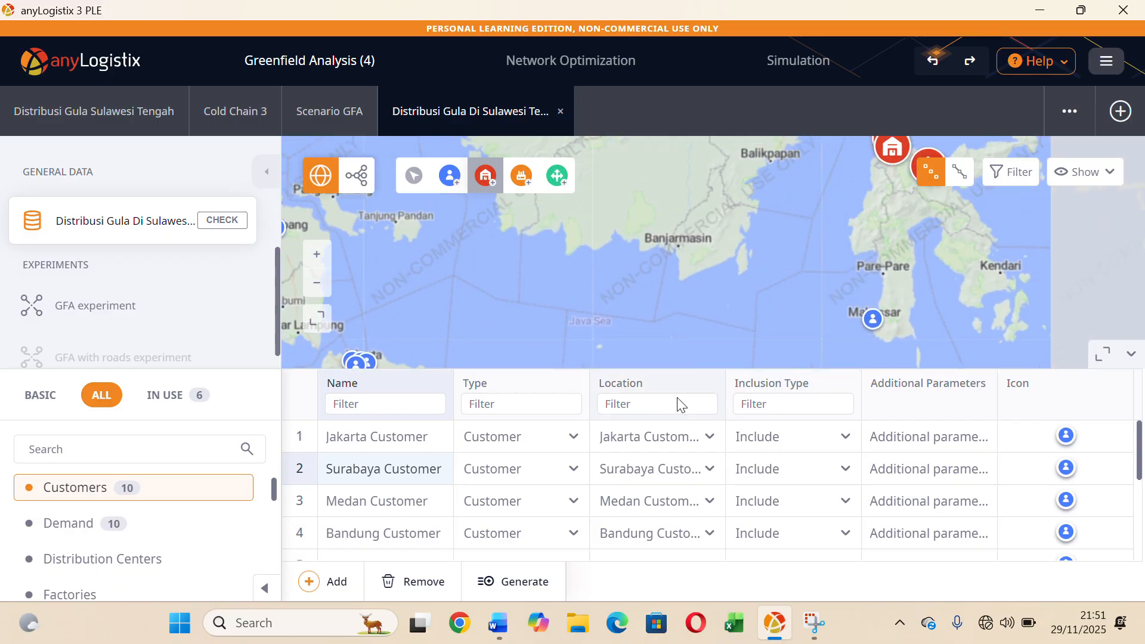
drag(897, 308, 818, 296)
Remove all existing customers from the Customers table, from Jakarta Customer through Semarang Customer.
click(412, 439)
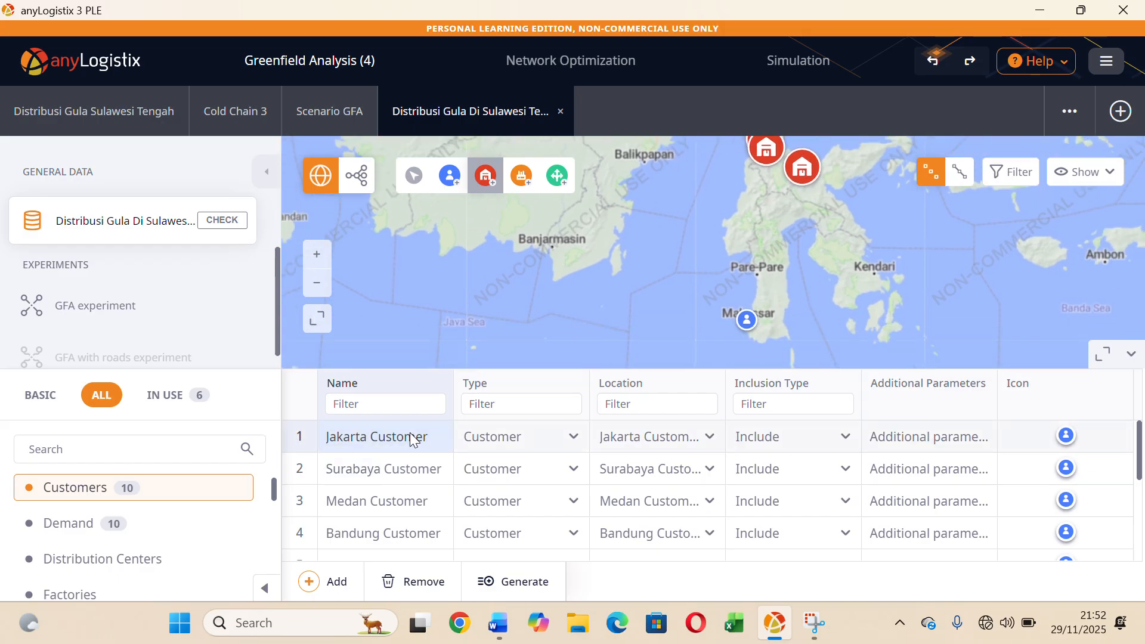
click(425, 582)
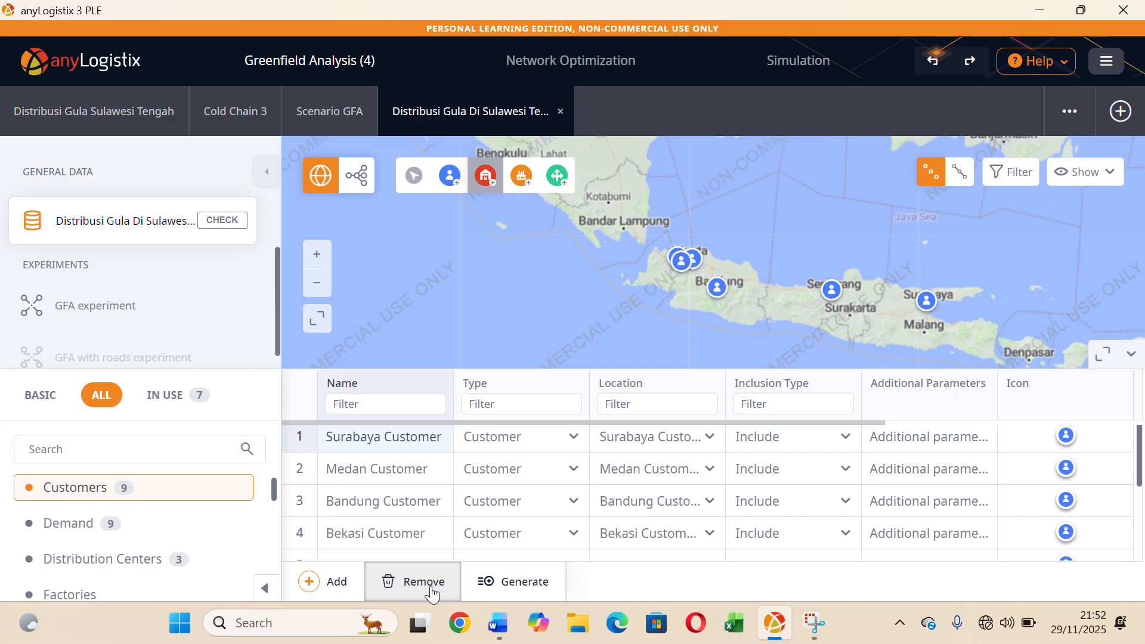
click(425, 581)
click(430, 588)
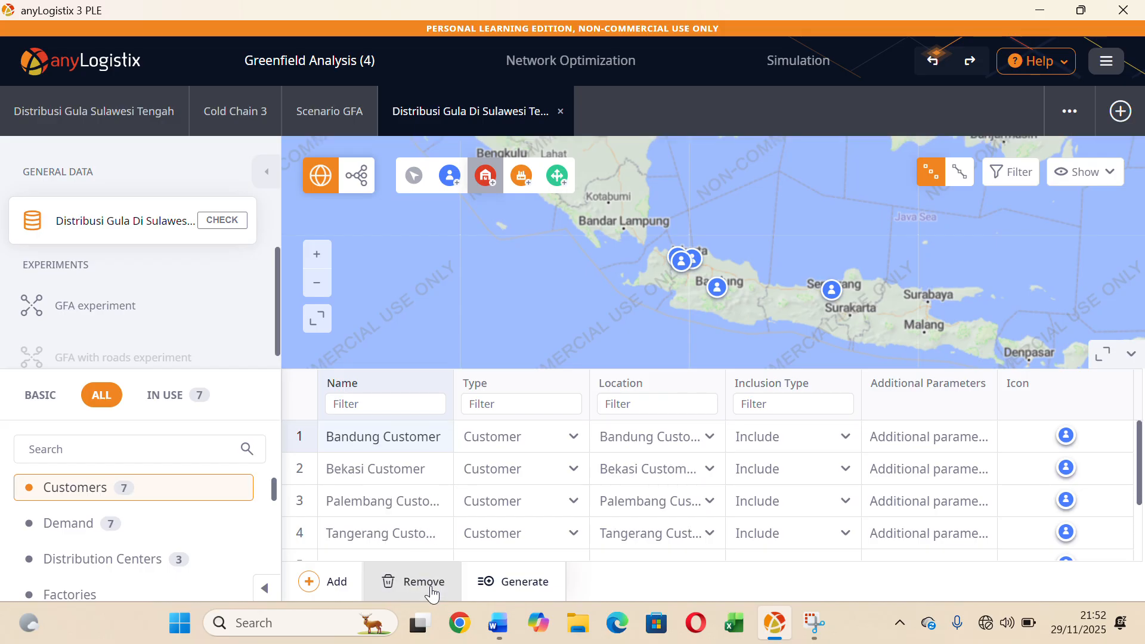
click(430, 588)
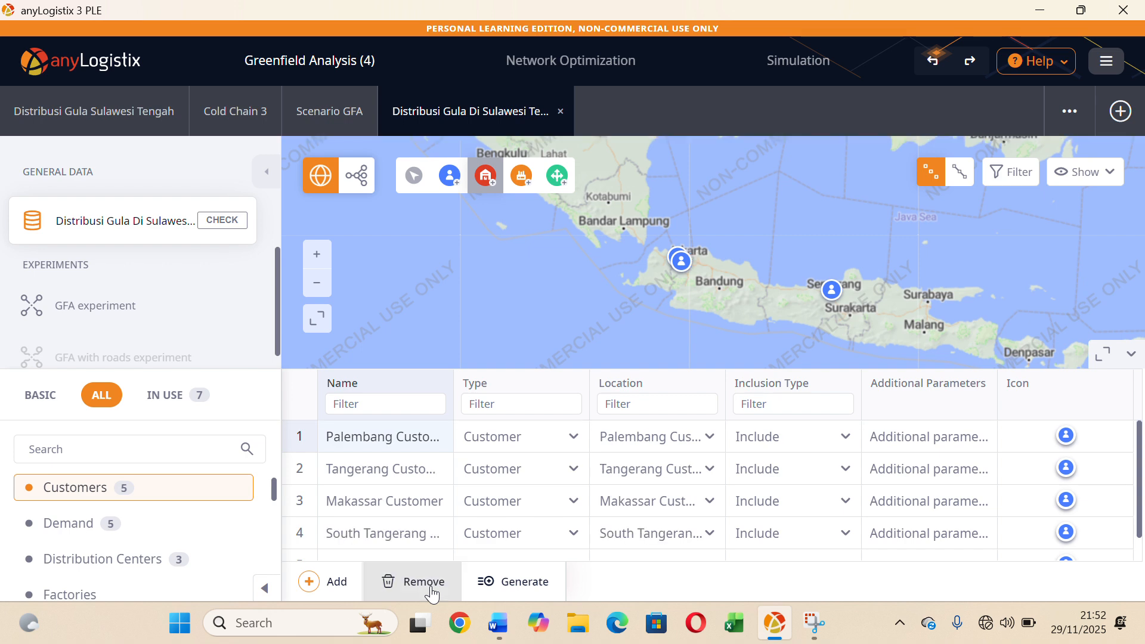
click(430, 587)
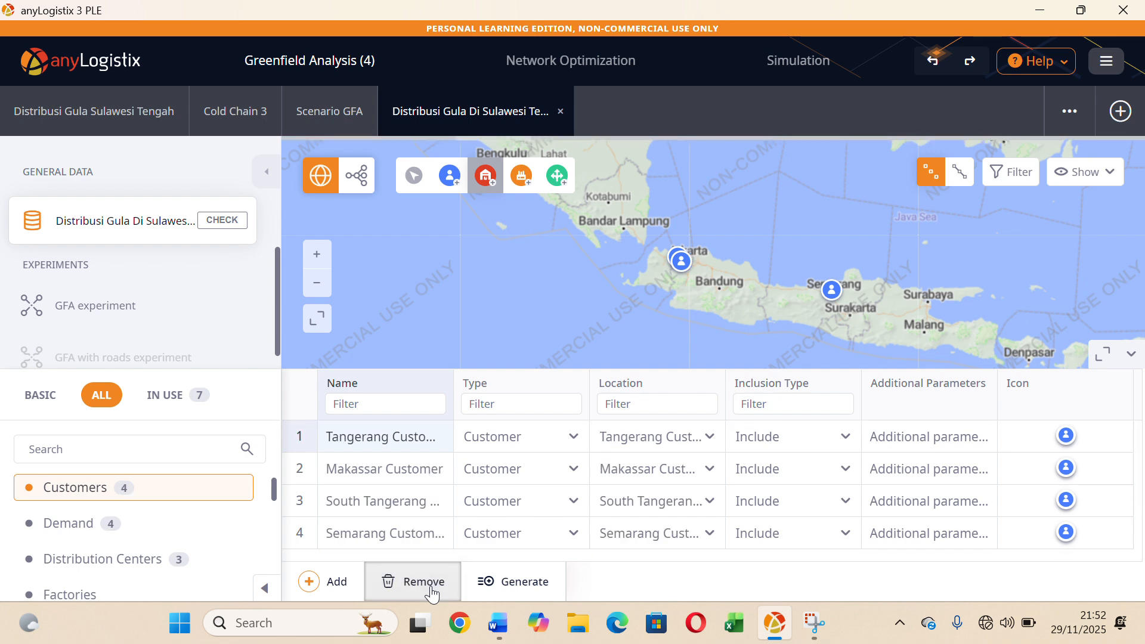
click(431, 588)
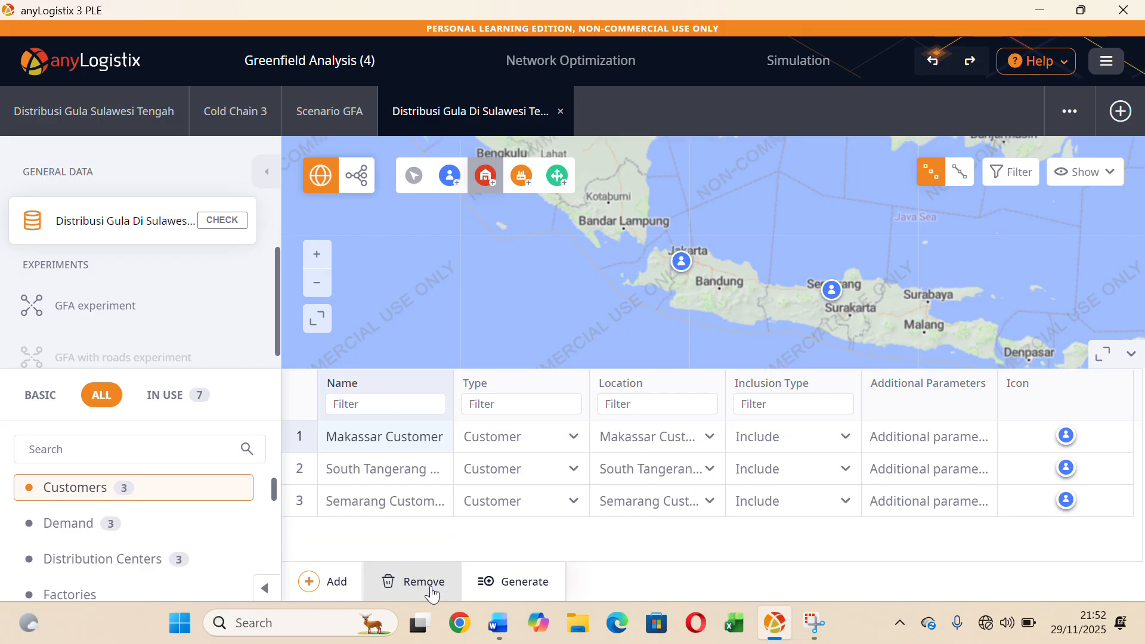
click(431, 588)
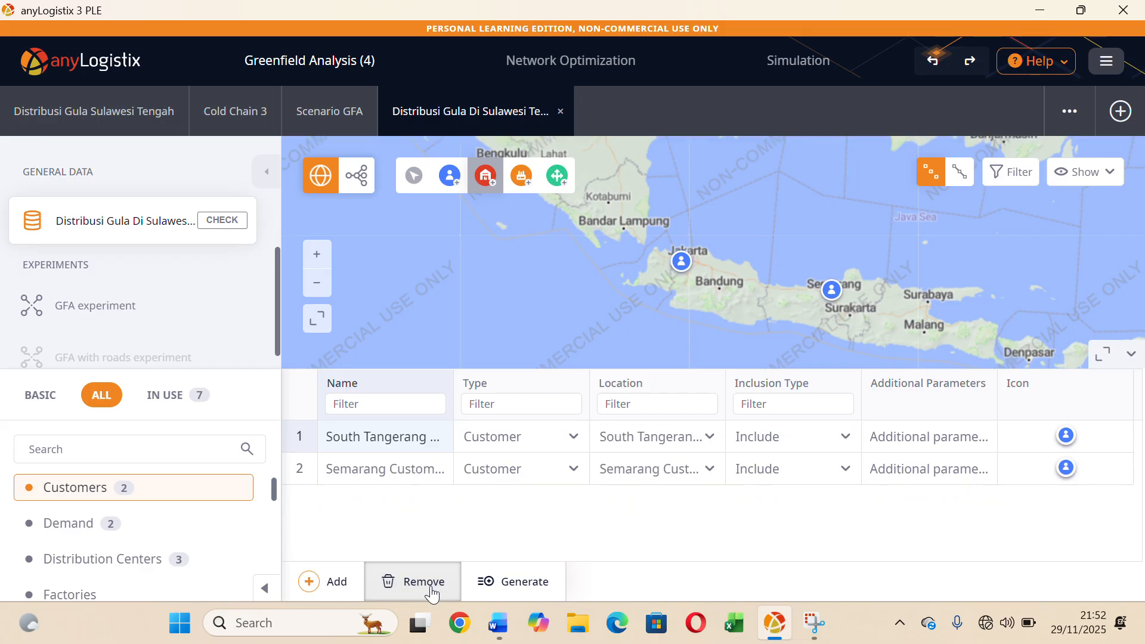
click(433, 592)
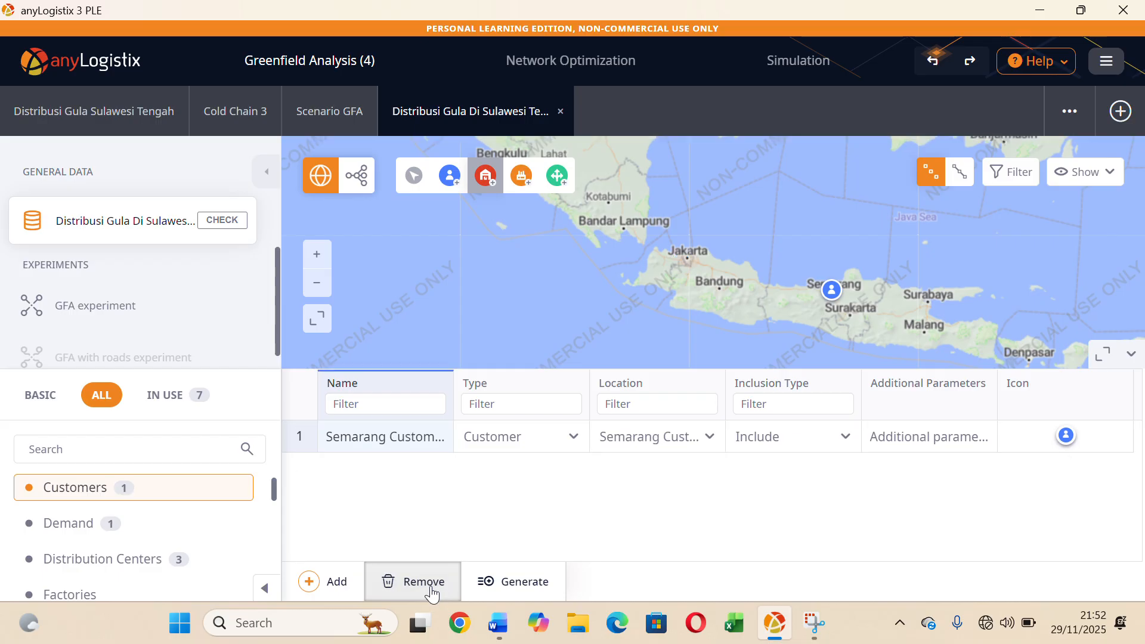
click(431, 592)
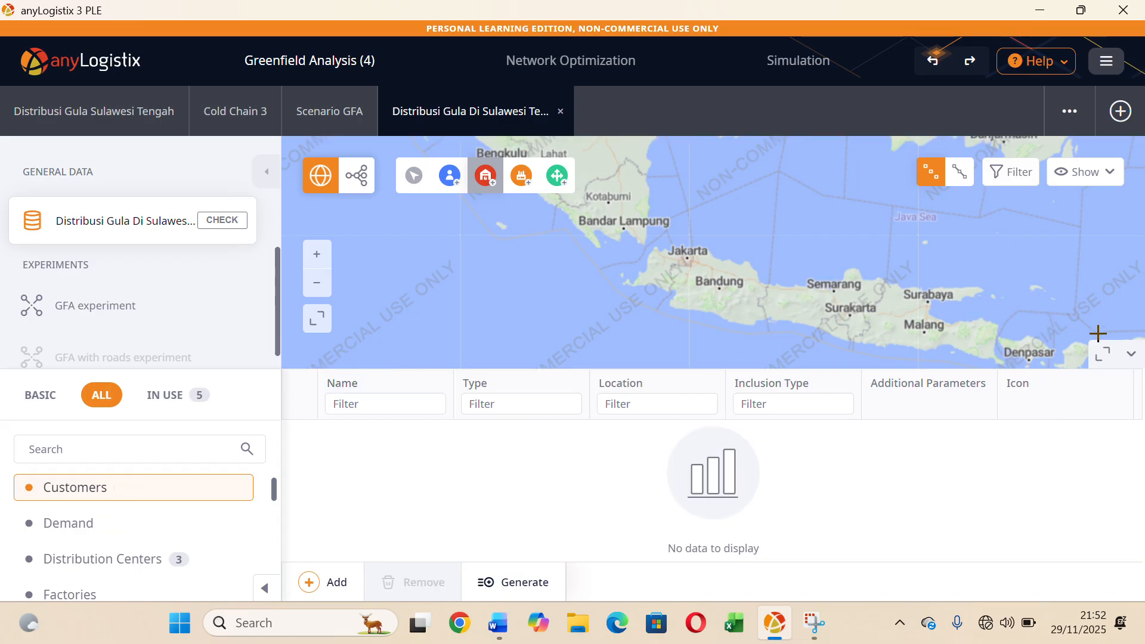
Create a customer on the map in Palu, right beside the DC Palu distribution center.
click(1131, 354)
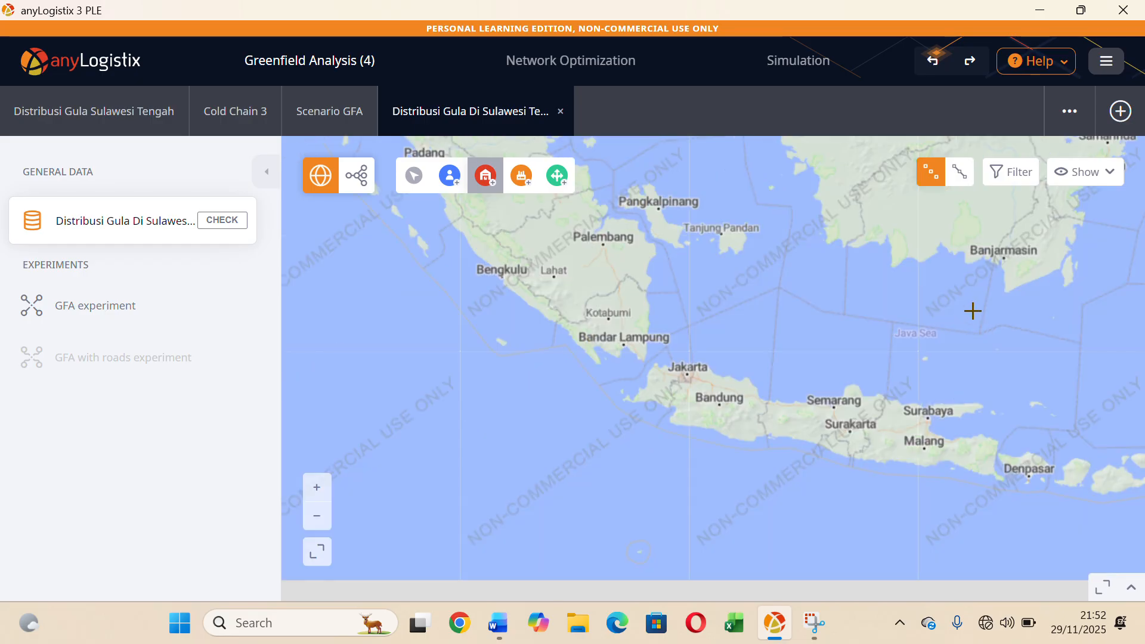
drag(947, 328, 442, 524)
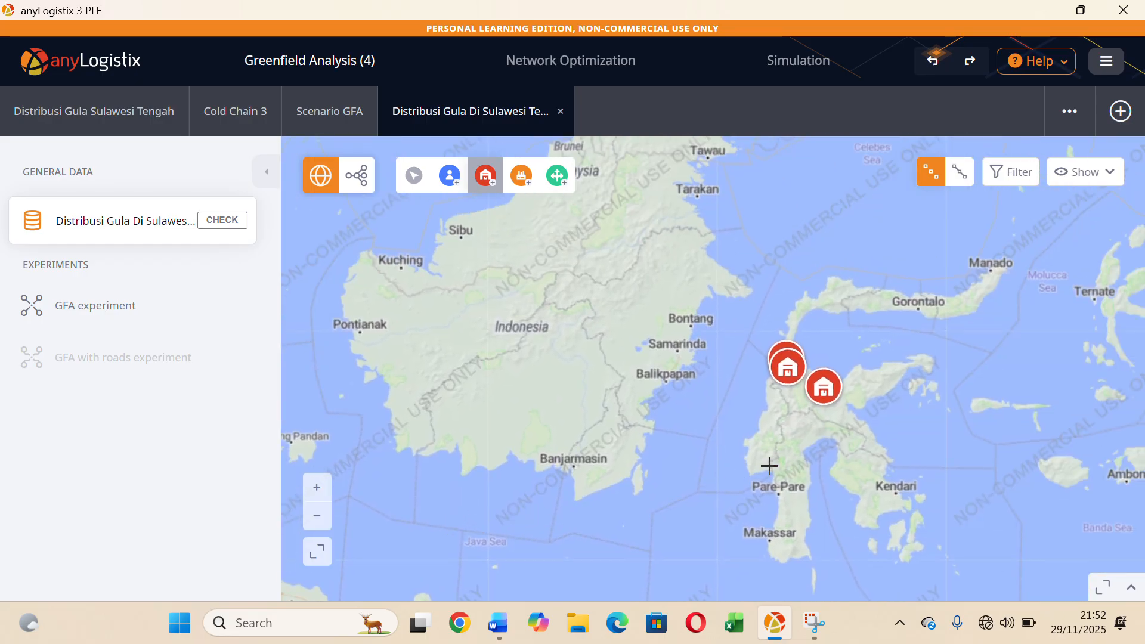
scroll(842, 439, up, 1)
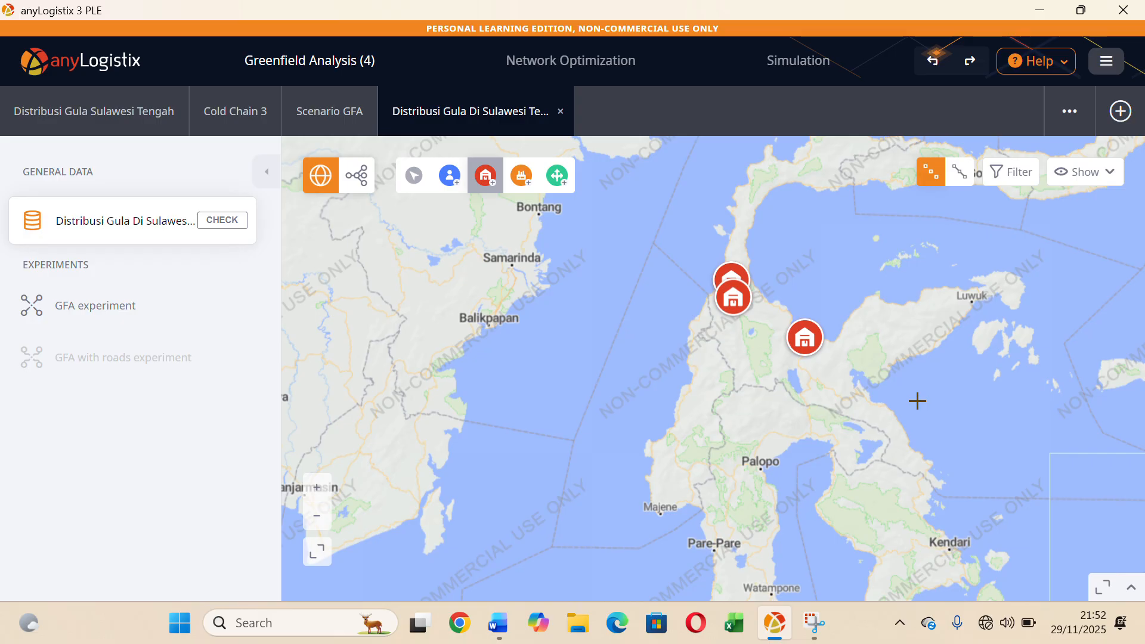
scroll(917, 401, up, 1)
drag(652, 363, 632, 481)
scroll(632, 480, up, 1)
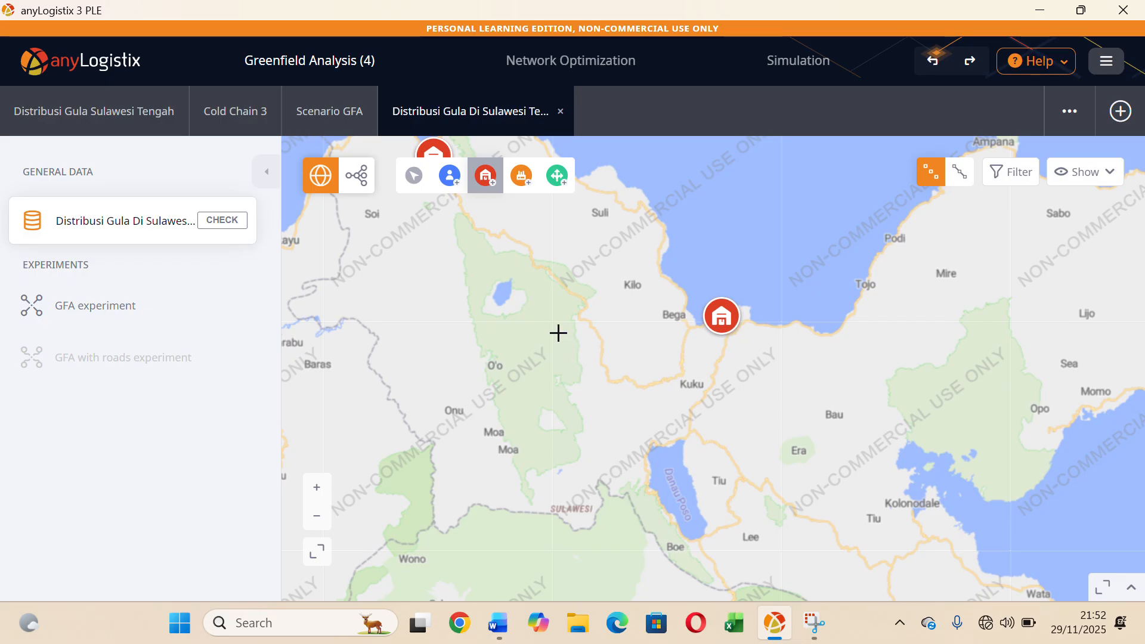
drag(558, 333, 662, 461)
scroll(632, 401, up, 1)
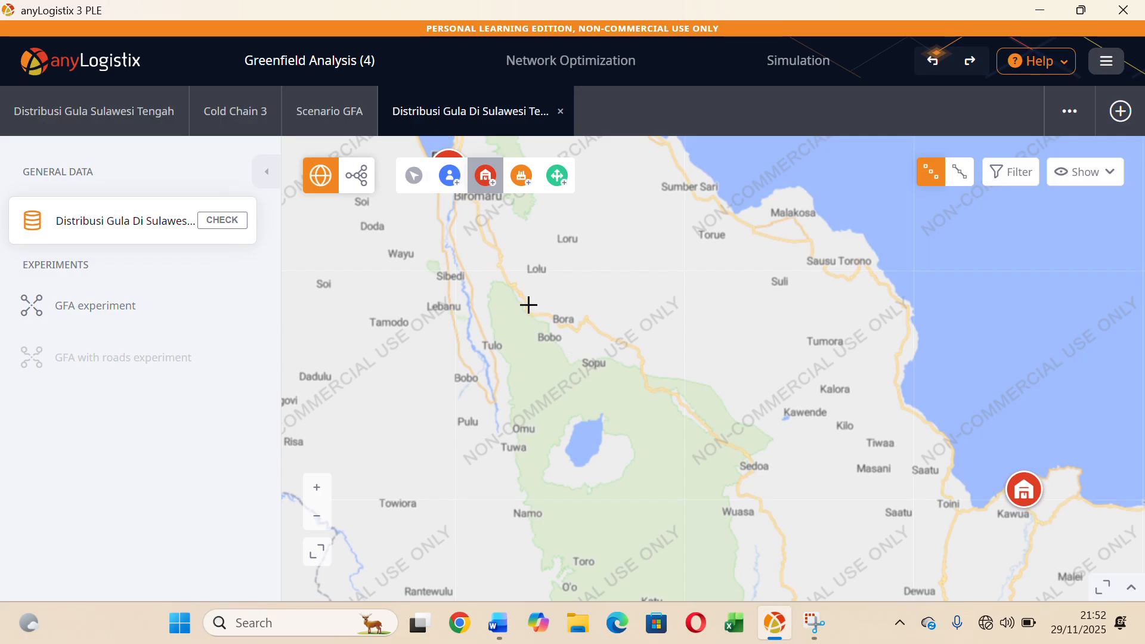
click(452, 190)
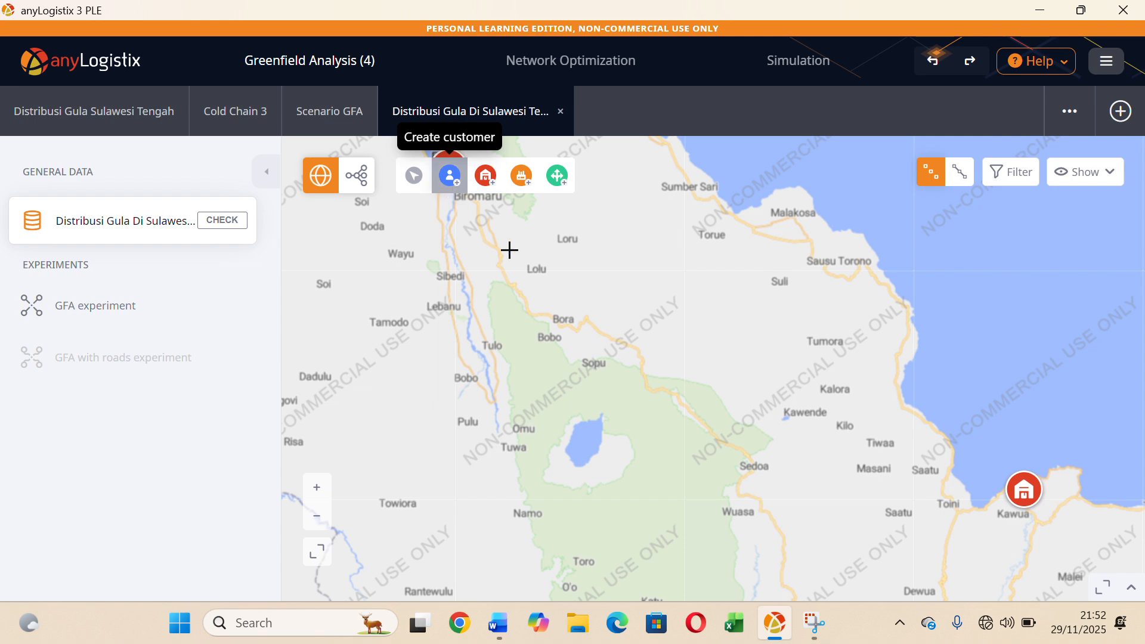
drag(544, 268, 625, 375)
scroll(551, 300, up, 3)
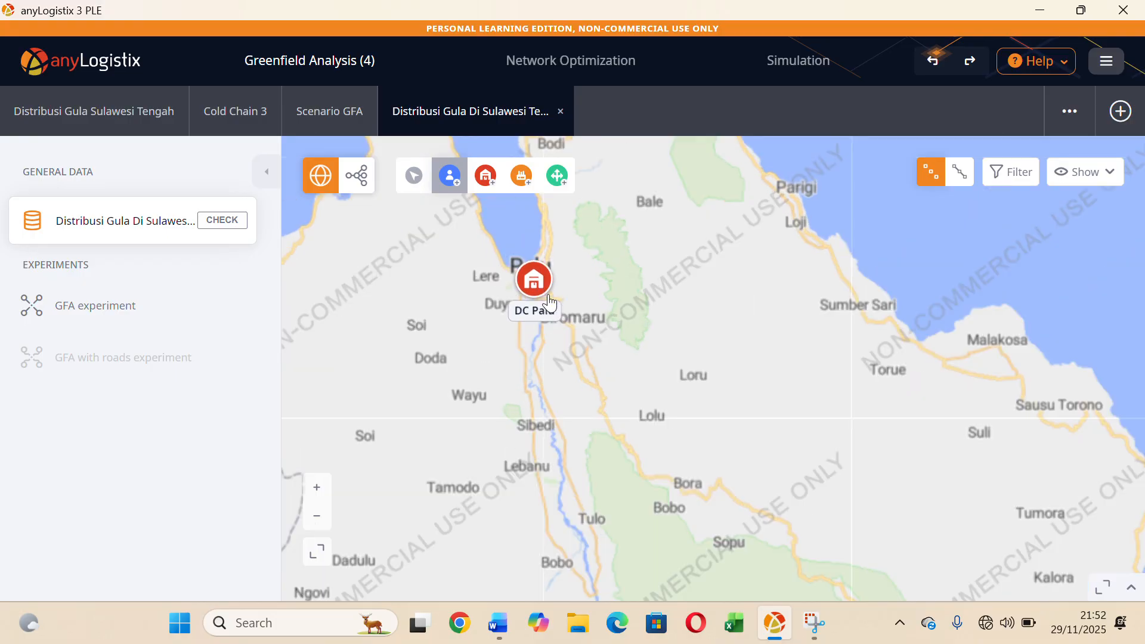
scroll(547, 294, up, 2)
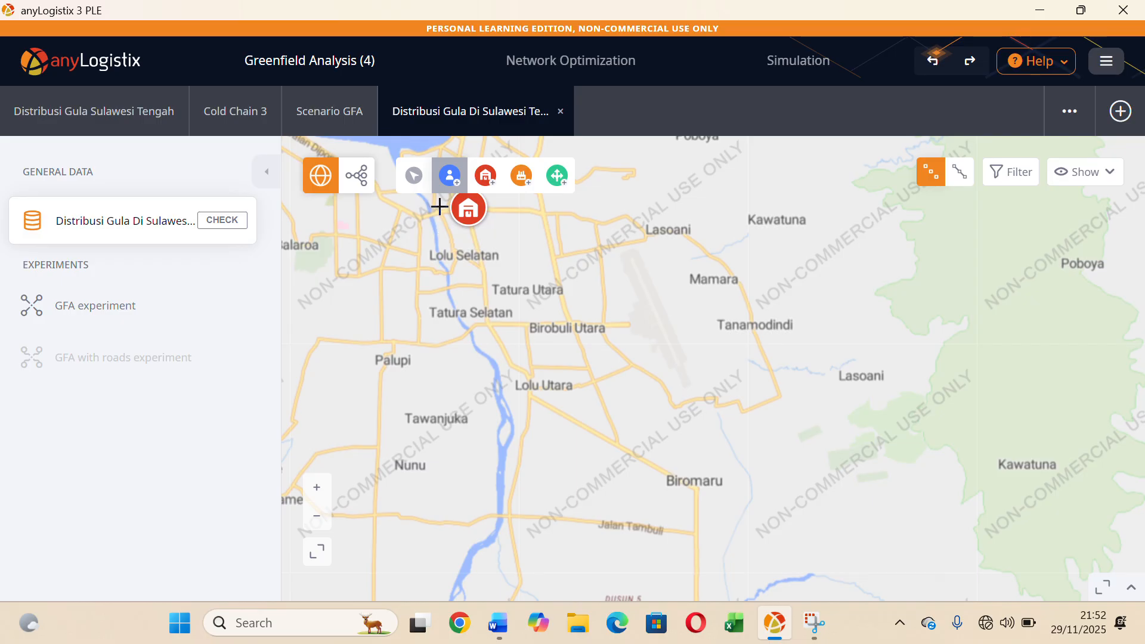
click(451, 238)
Create a second customer at Taipa, north of Palu between DC Palu and DC Donggala.
scroll(591, 314, down, 3)
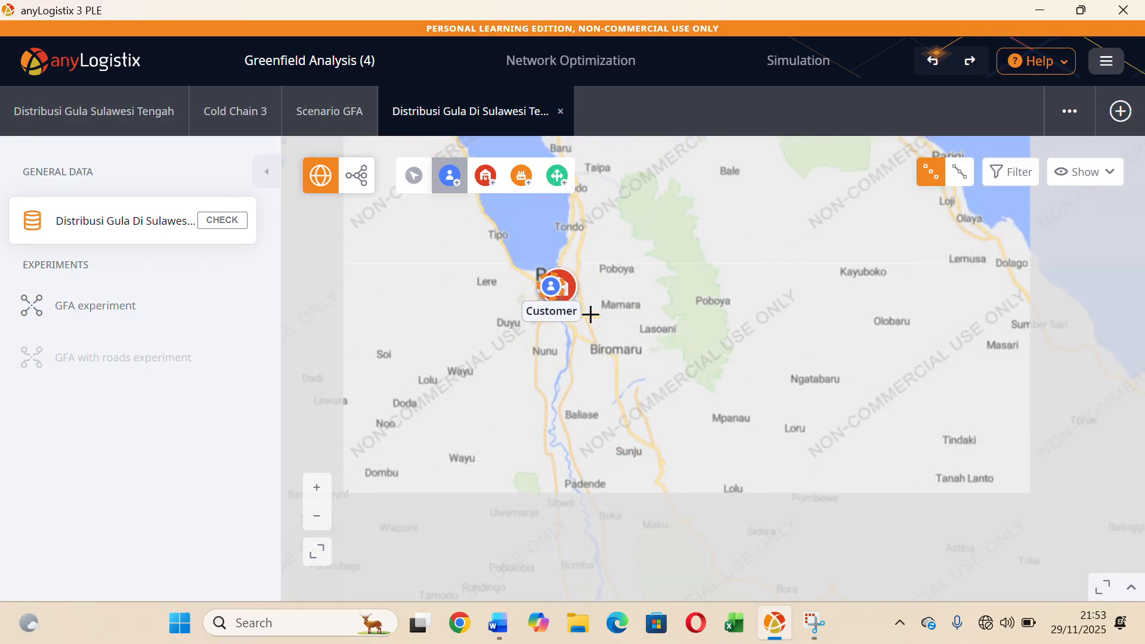
scroll(590, 314, down, 2)
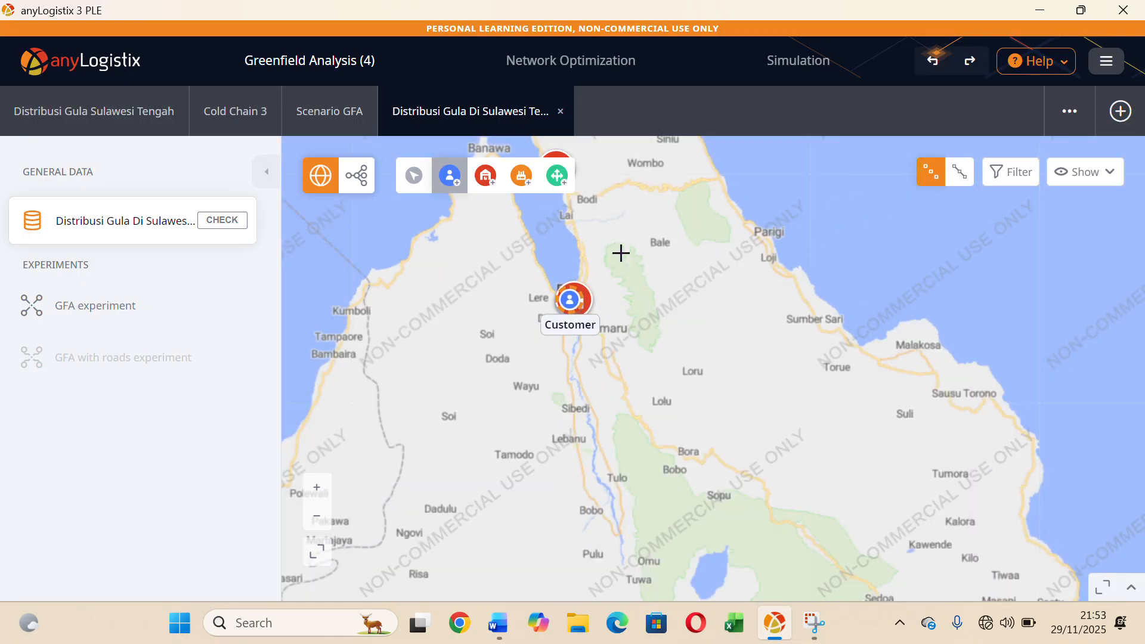
scroll(621, 250, up, 2)
drag(551, 261, 589, 394)
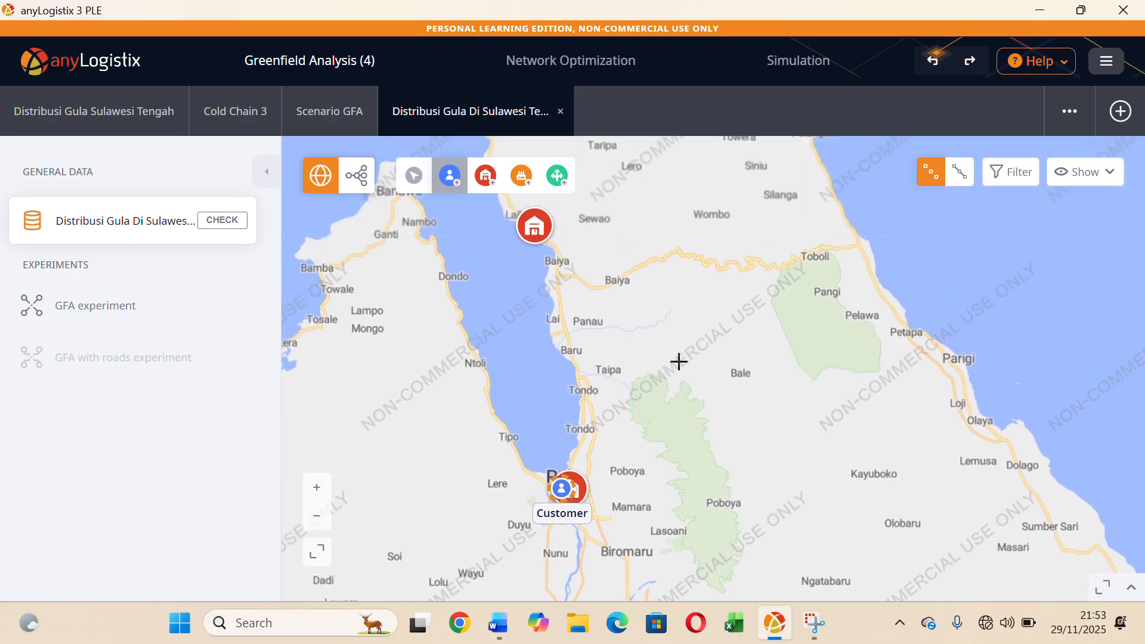
scroll(679, 361, up, 4)
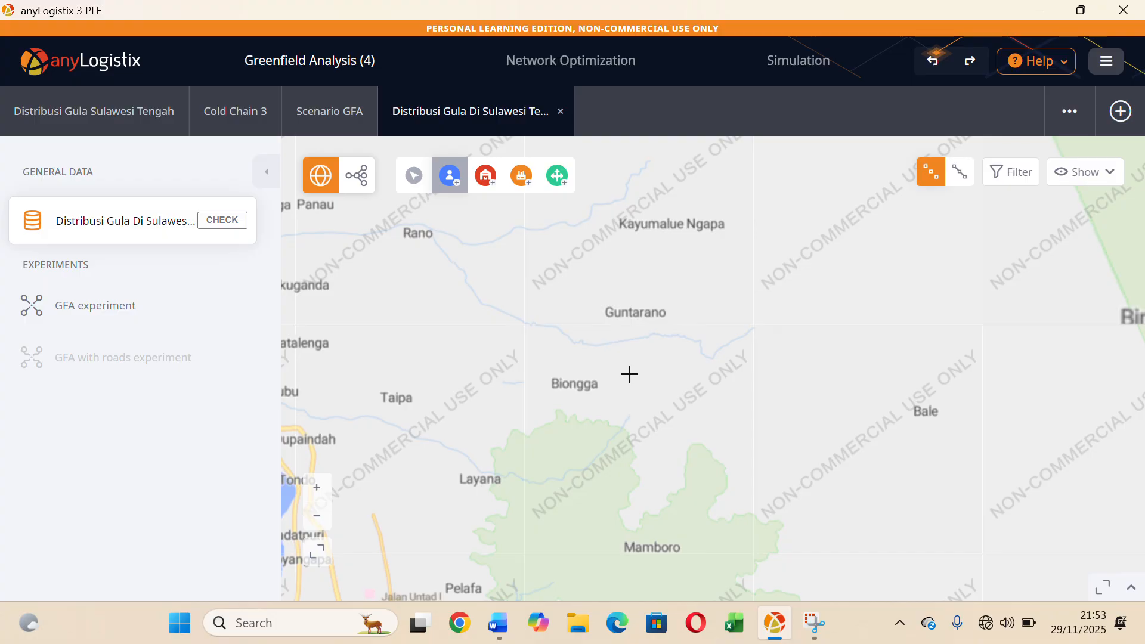
scroll(464, 390, down, 2)
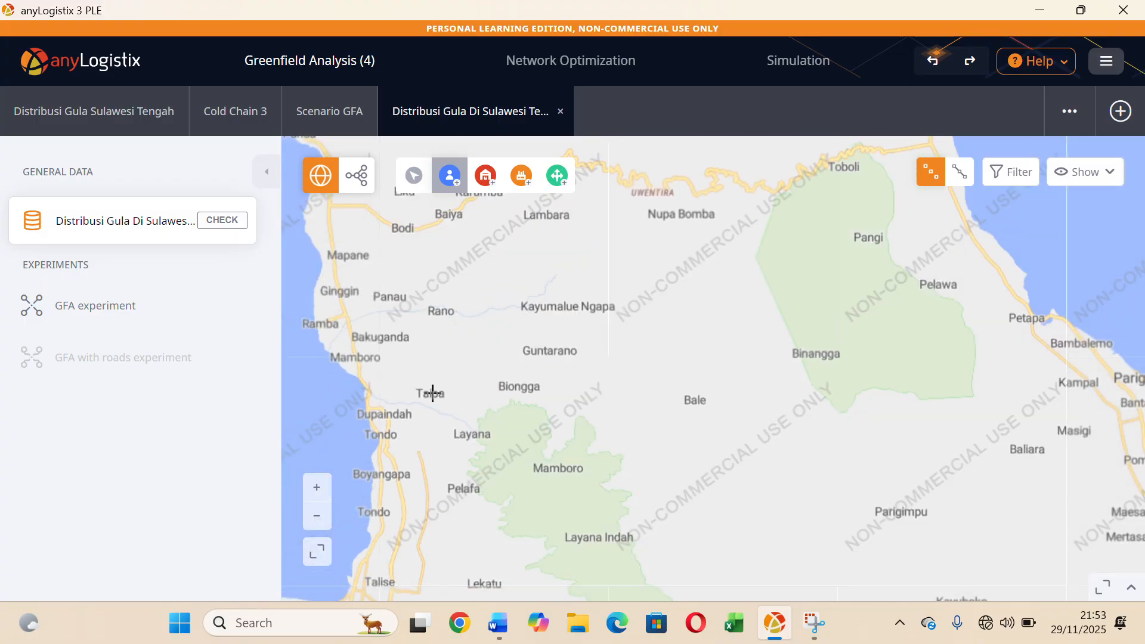
click(473, 392)
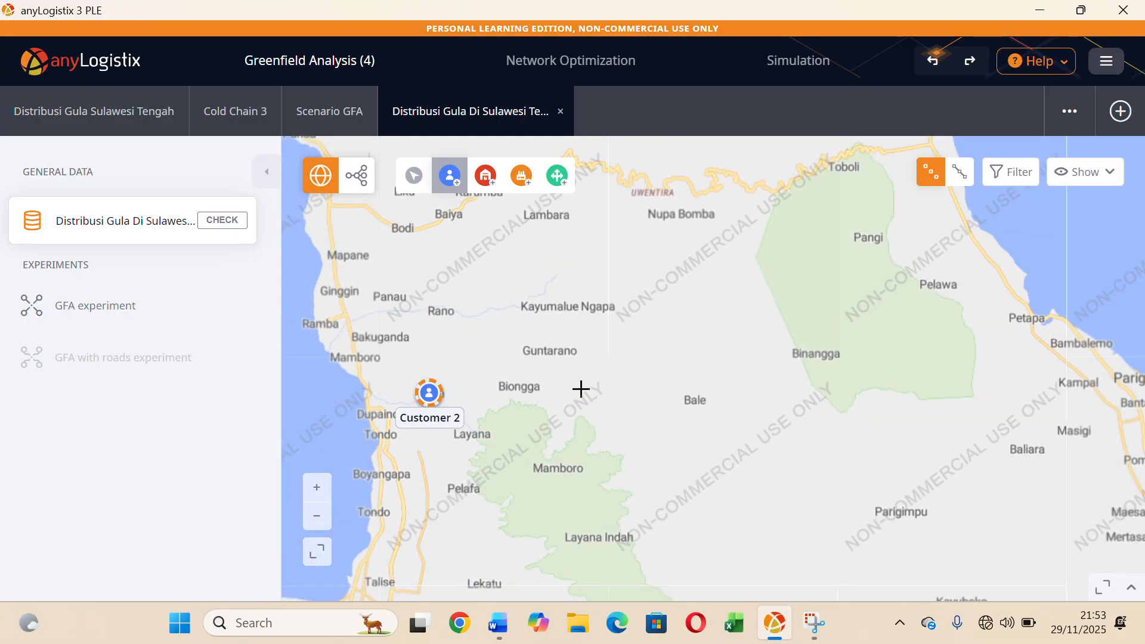
Create a third customer at Parigi, on the coast east of Palu.
scroll(581, 389, down, 2)
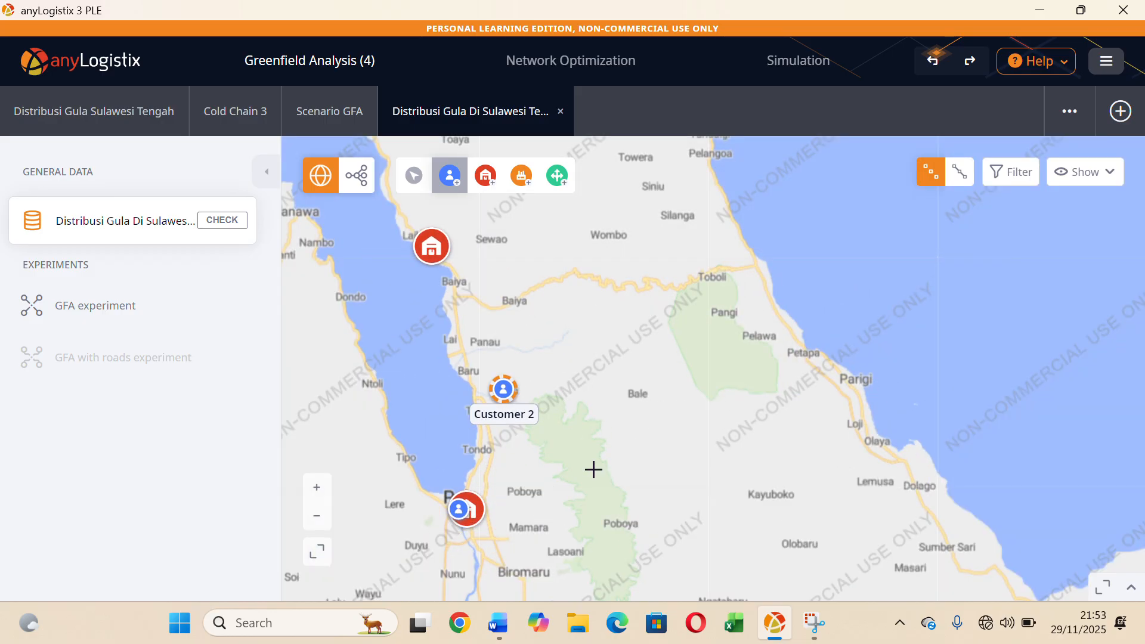
drag(594, 469, 521, 349)
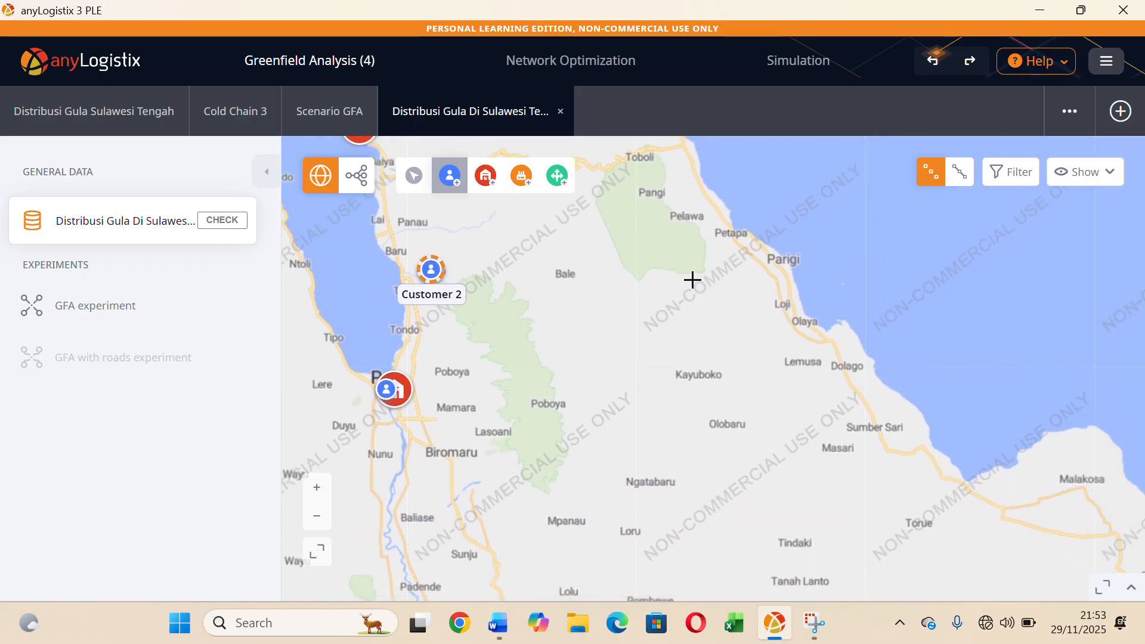
click(777, 260)
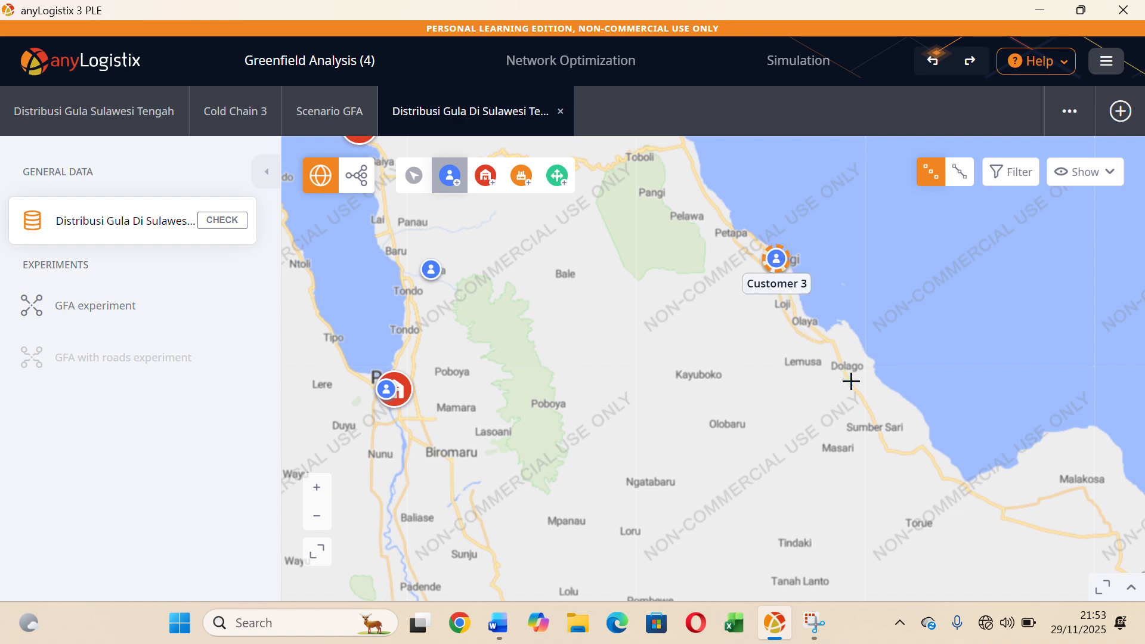
Create a fourth customer at Tojo, on the coast northeast of DC Poso between Pancuma and Uedele.
drag(835, 377, 600, 281)
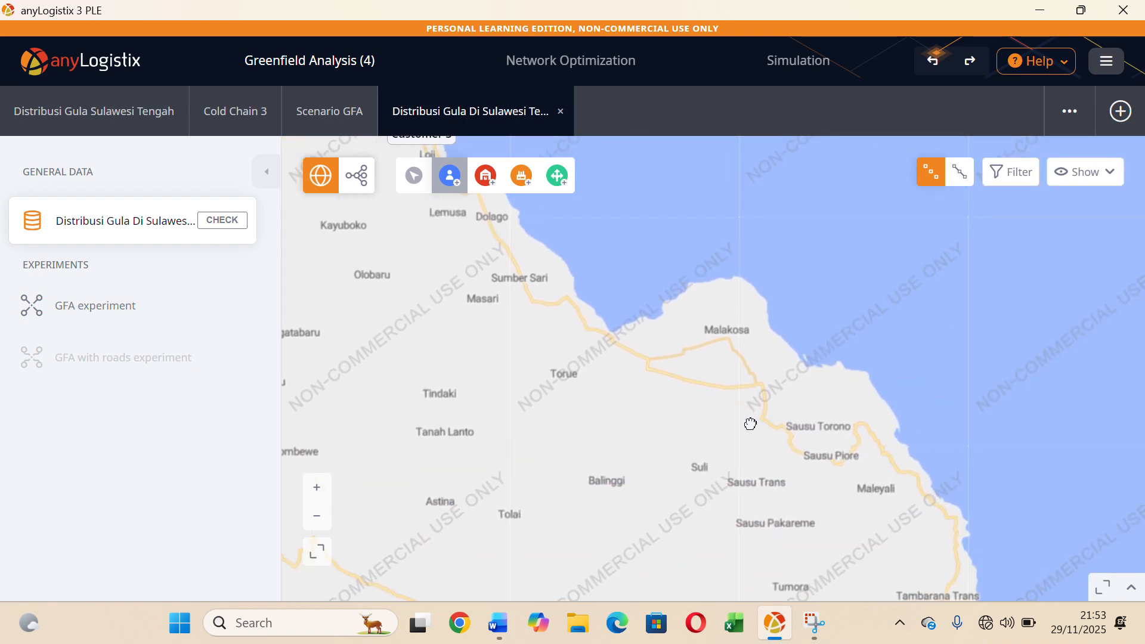
drag(749, 424, 511, 245)
scroll(669, 401, down, 2)
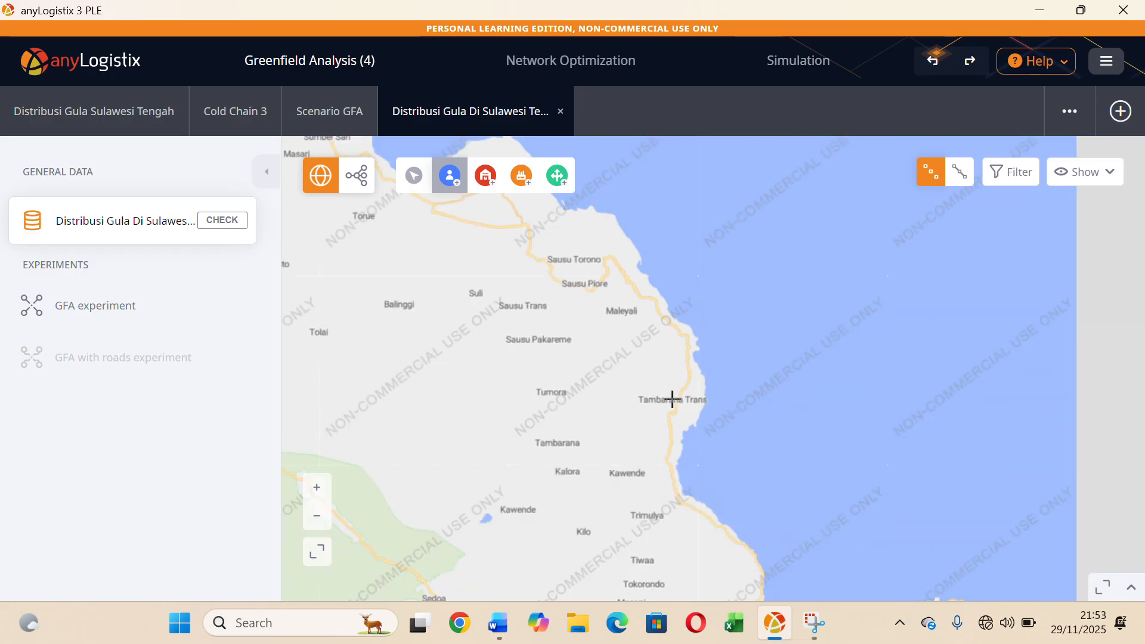
drag(744, 440, 552, 253)
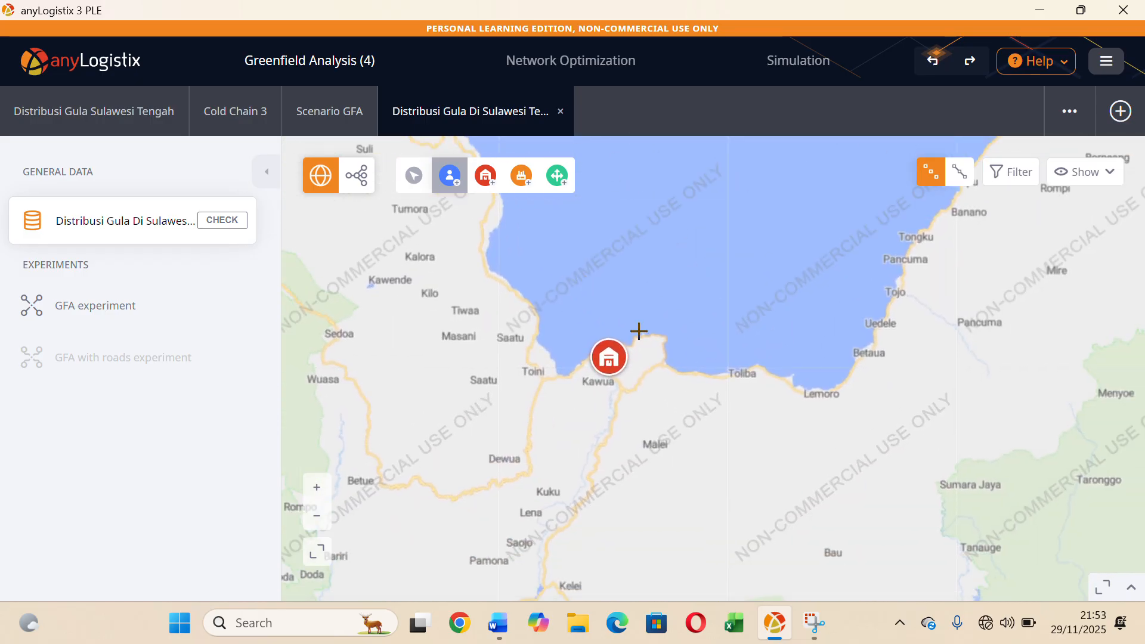
scroll(733, 417, up, 1)
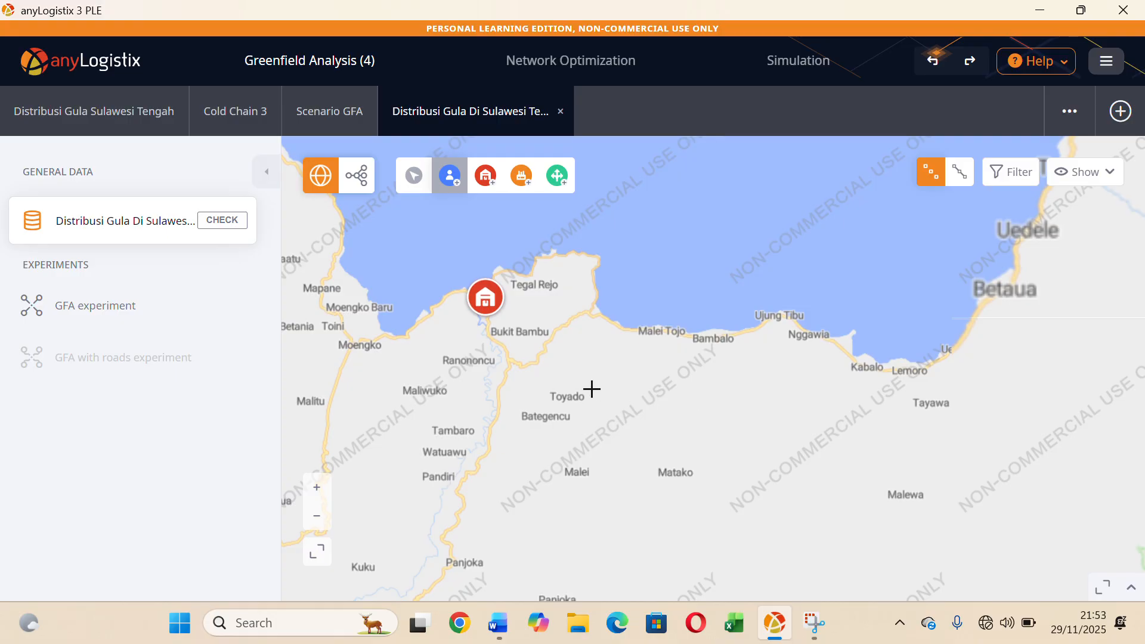
scroll(591, 389, up, 1)
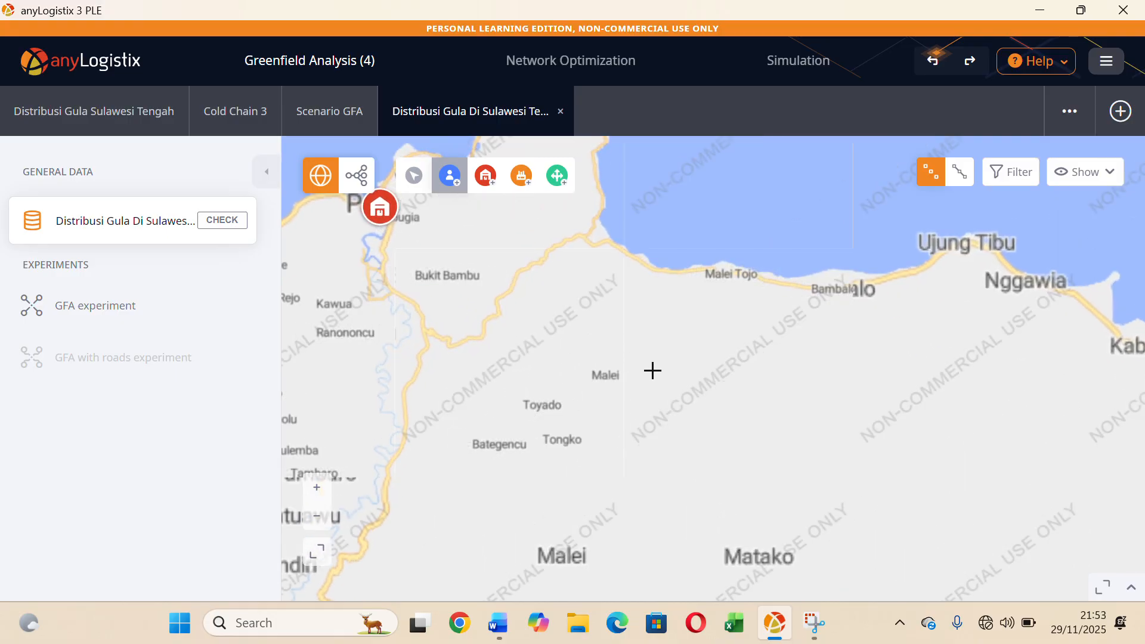
scroll(818, 370, down, 1)
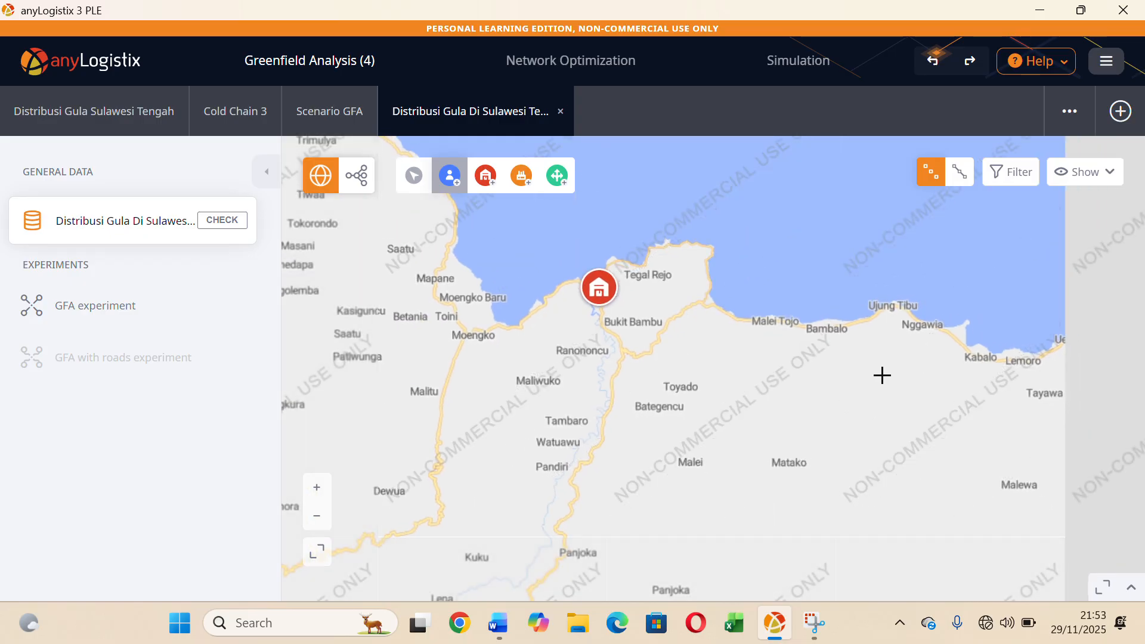
drag(866, 376, 627, 378)
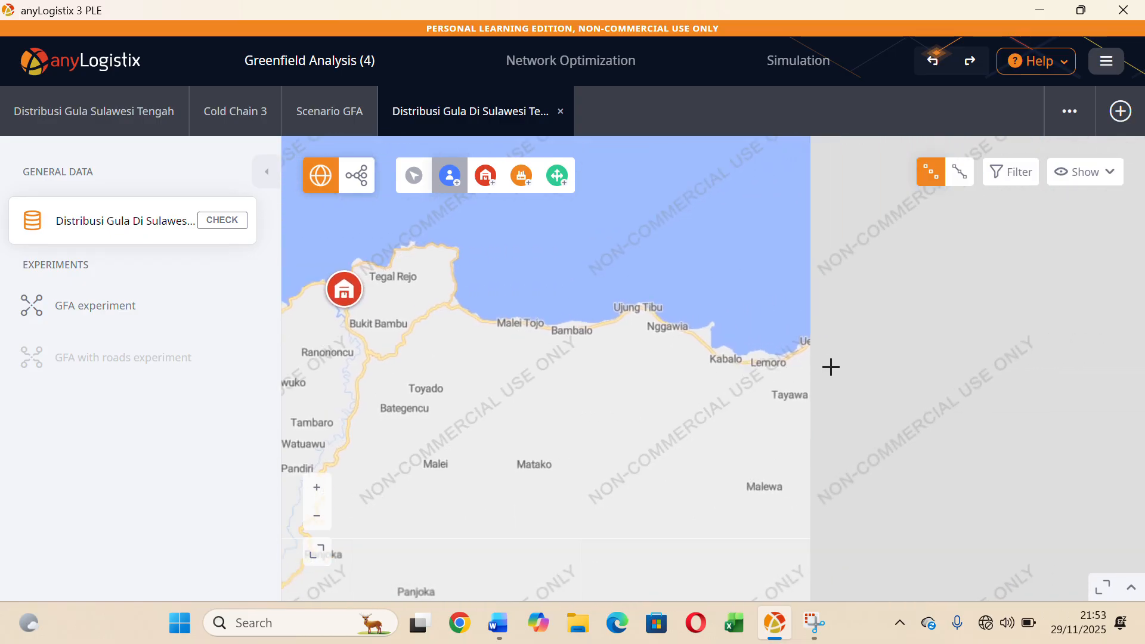
scroll(790, 402, down, 1)
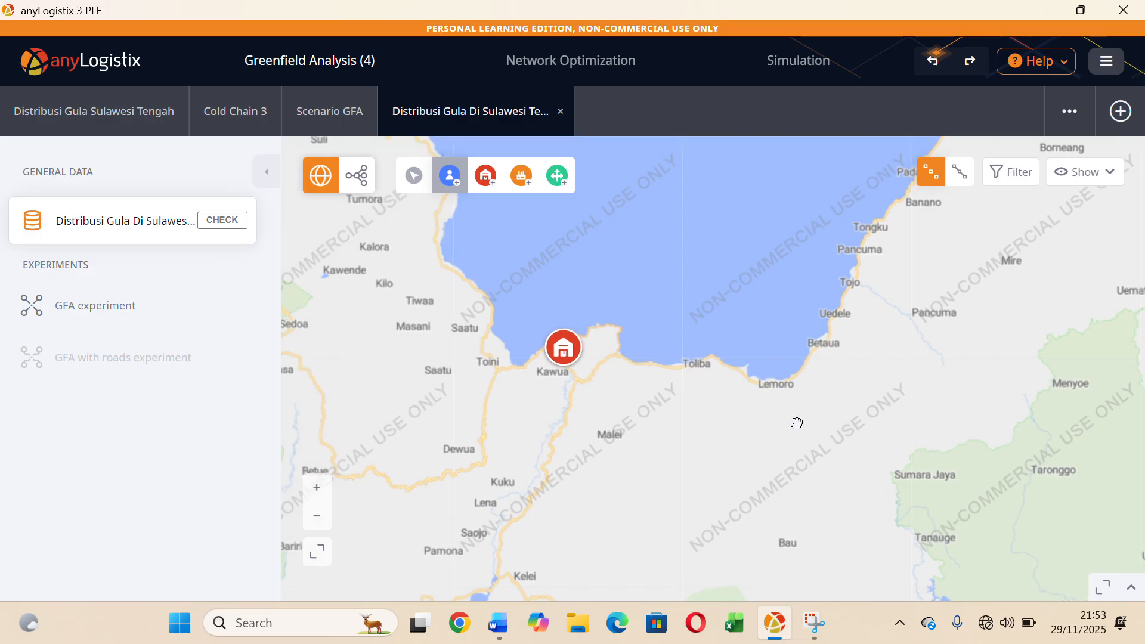
drag(775, 447, 741, 467)
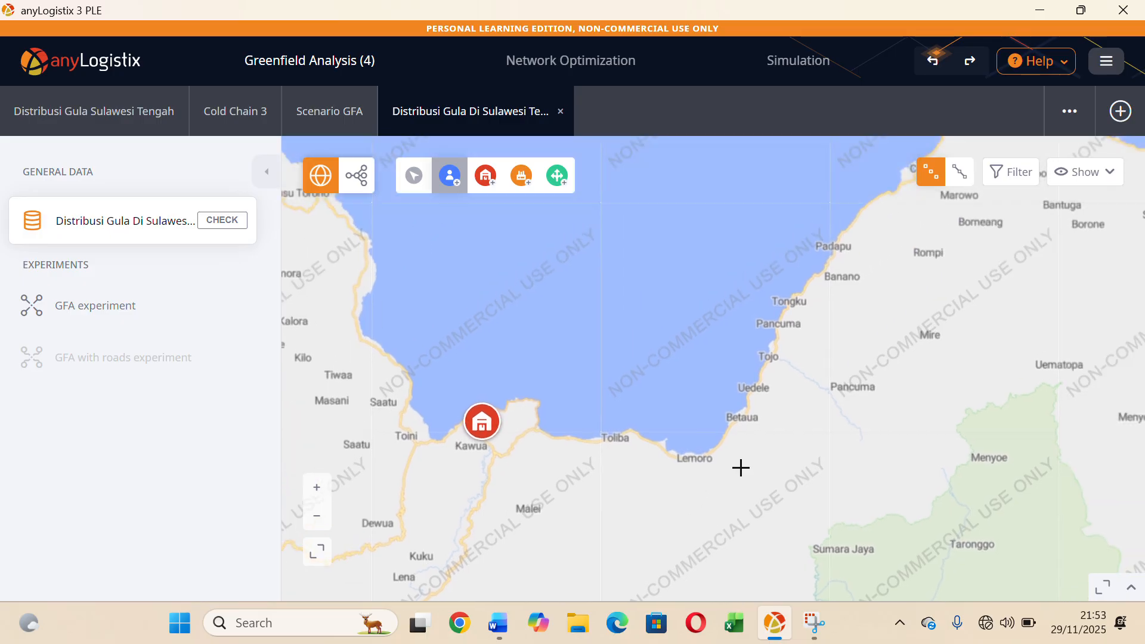
click(771, 355)
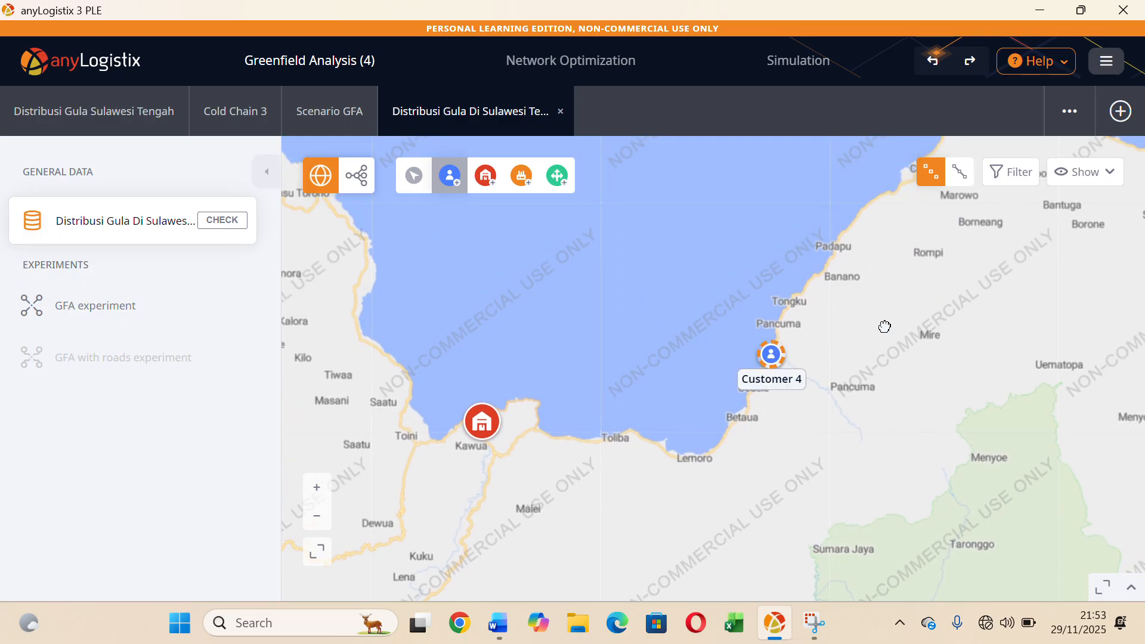
Create a fifth customer at Ampana and a sixth at Luwuk along the eastern peninsula.
drag(885, 326, 709, 516)
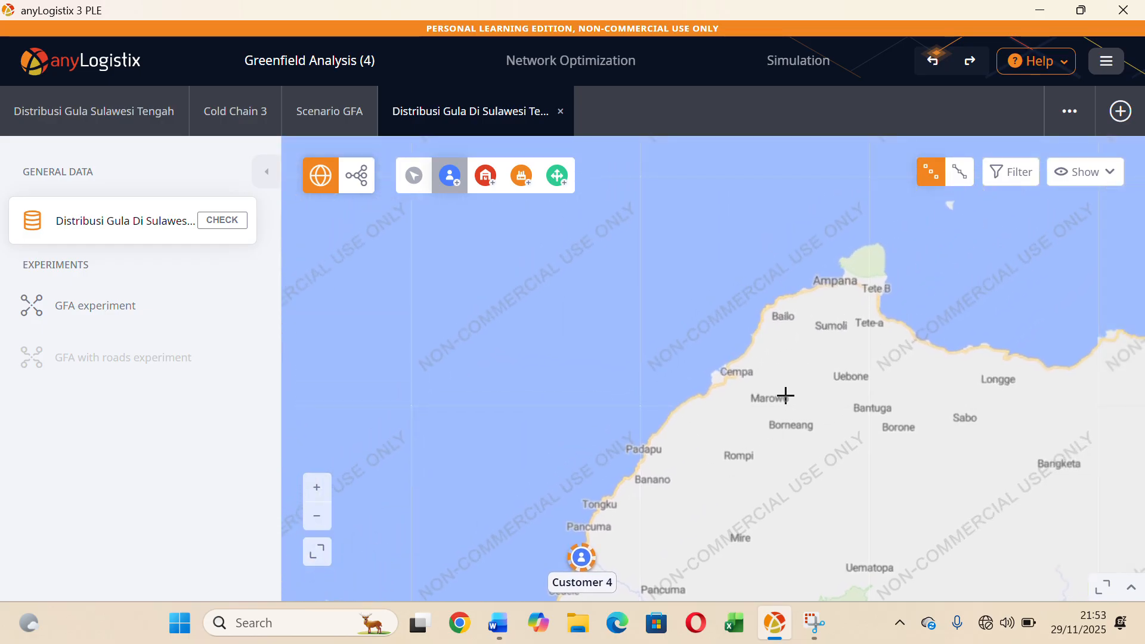
click(832, 285)
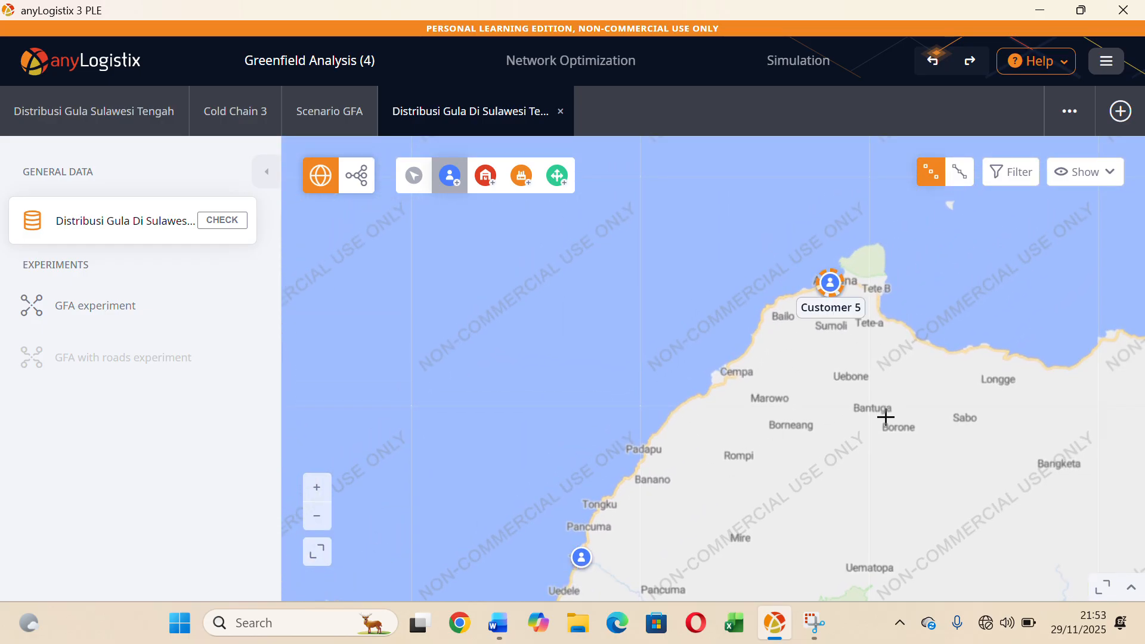
scroll(925, 460, down, 2)
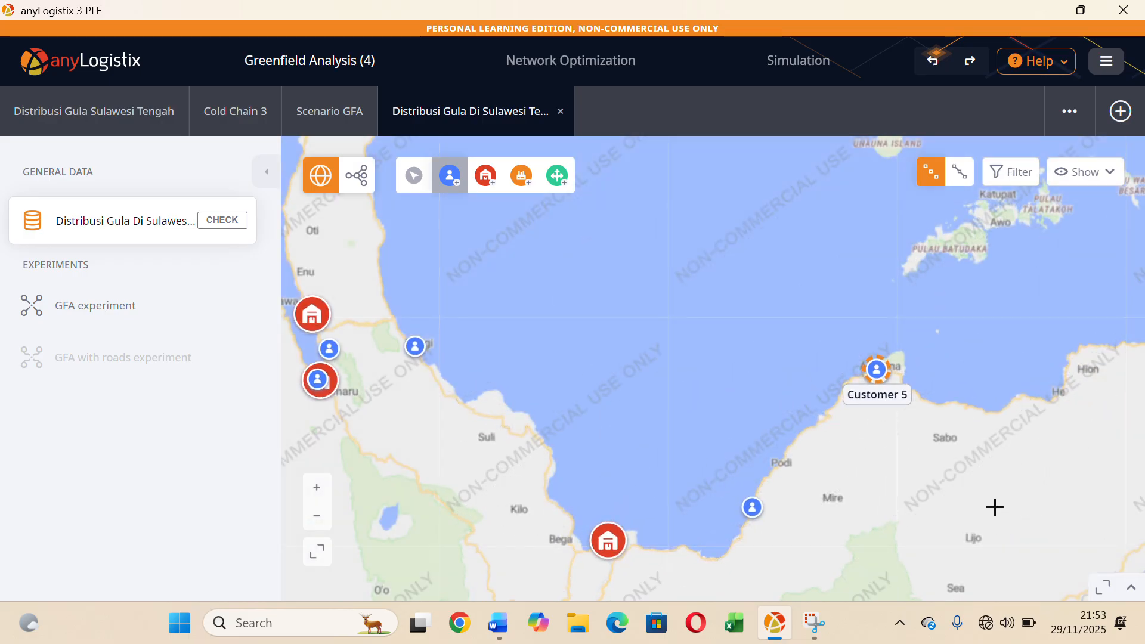
drag(996, 500, 705, 344)
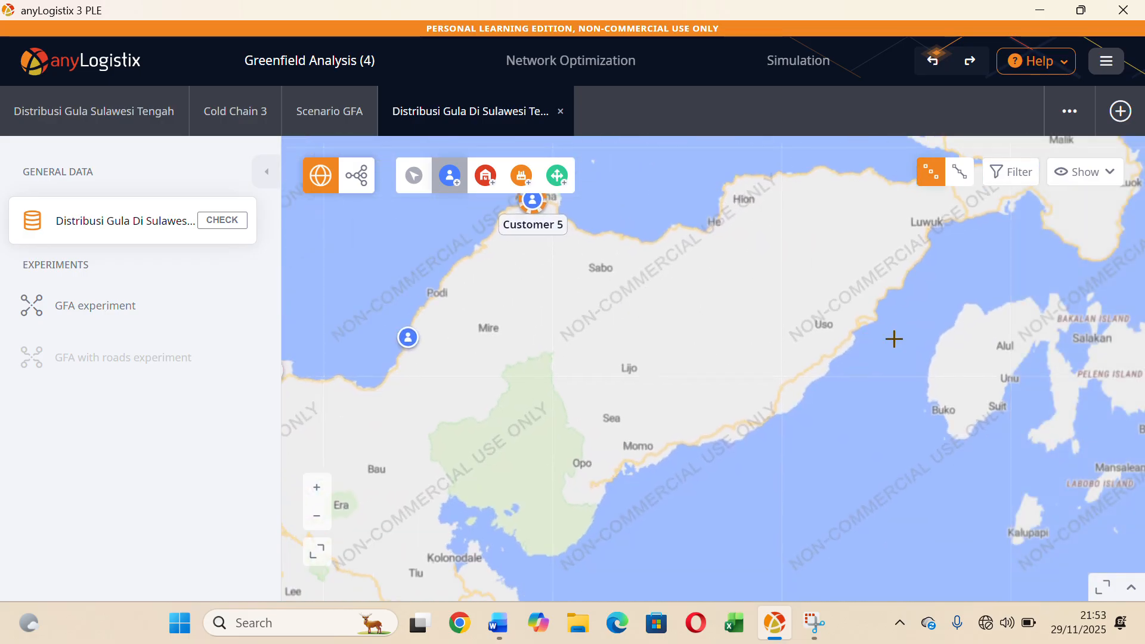
drag(894, 339, 852, 423)
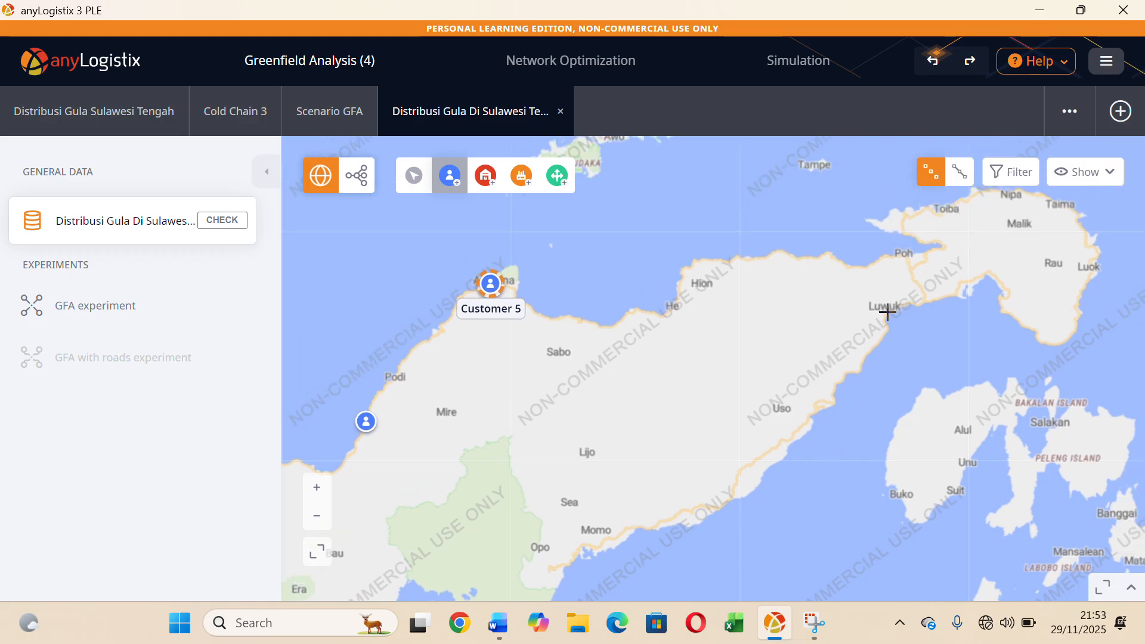
click(886, 310)
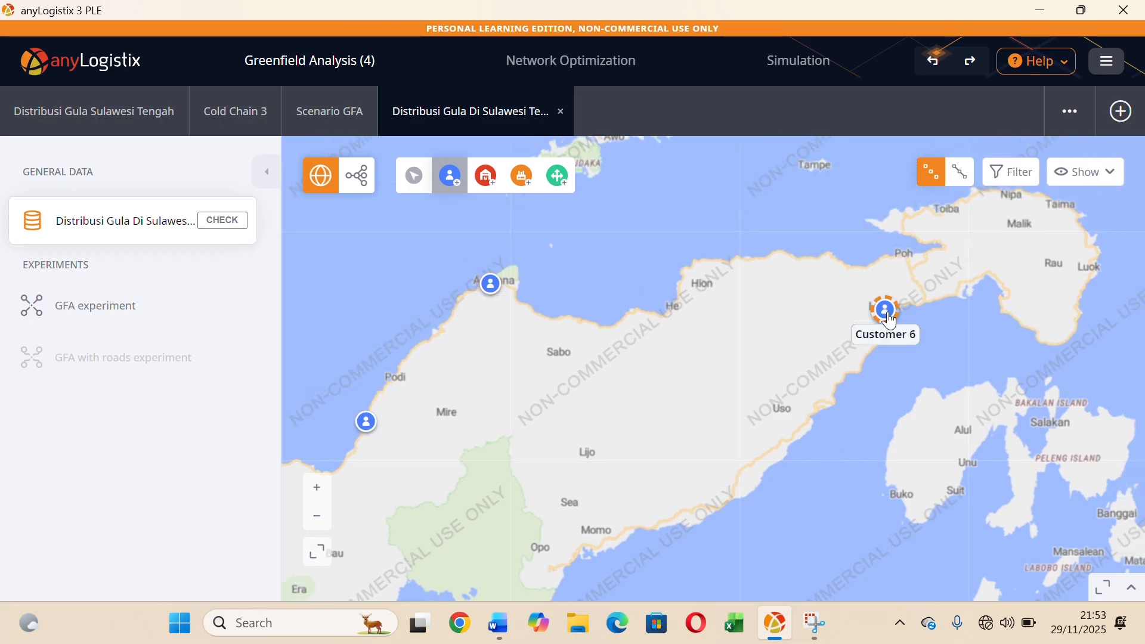
Create a seventh customer at Buol, on the northern coast east of Tolitoli.
drag(559, 388, 834, 547)
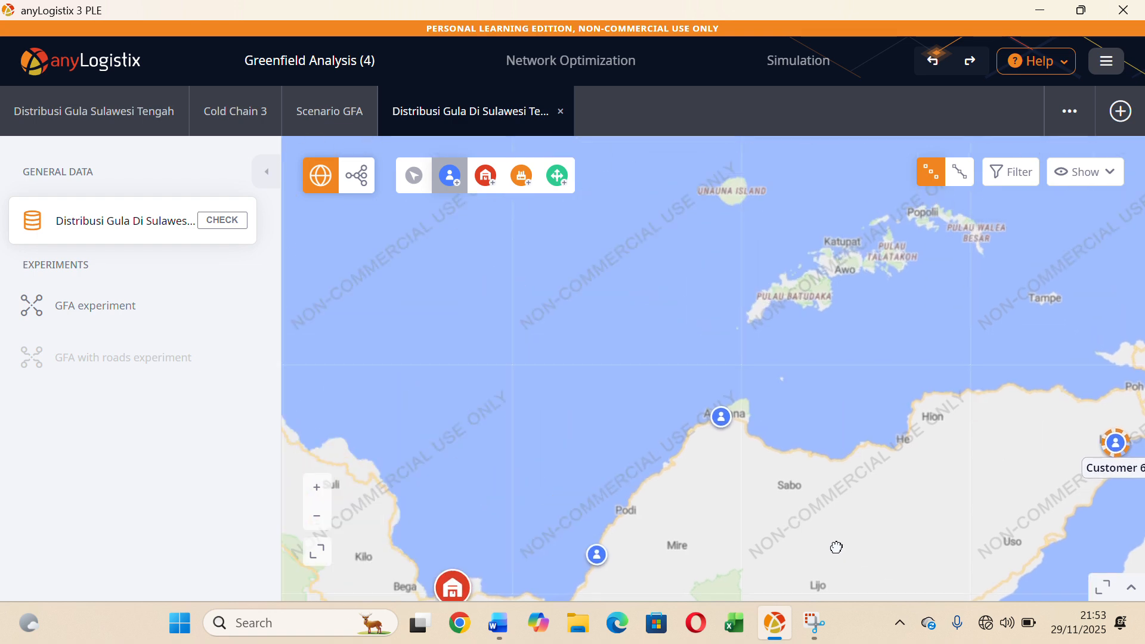
drag(620, 406, 811, 584)
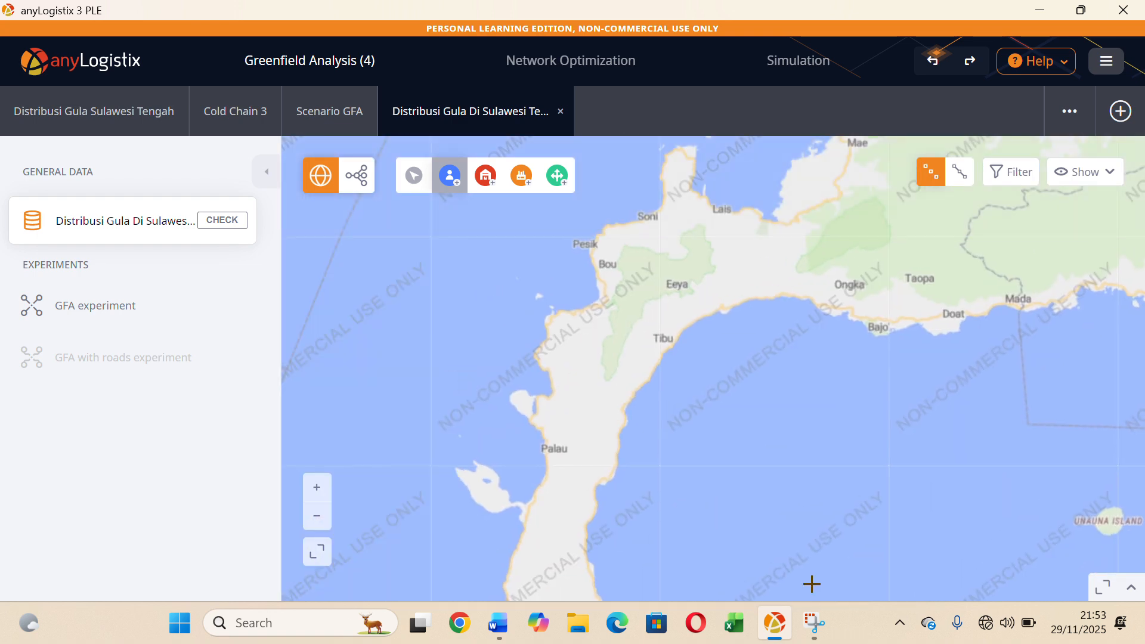
drag(780, 471, 769, 598)
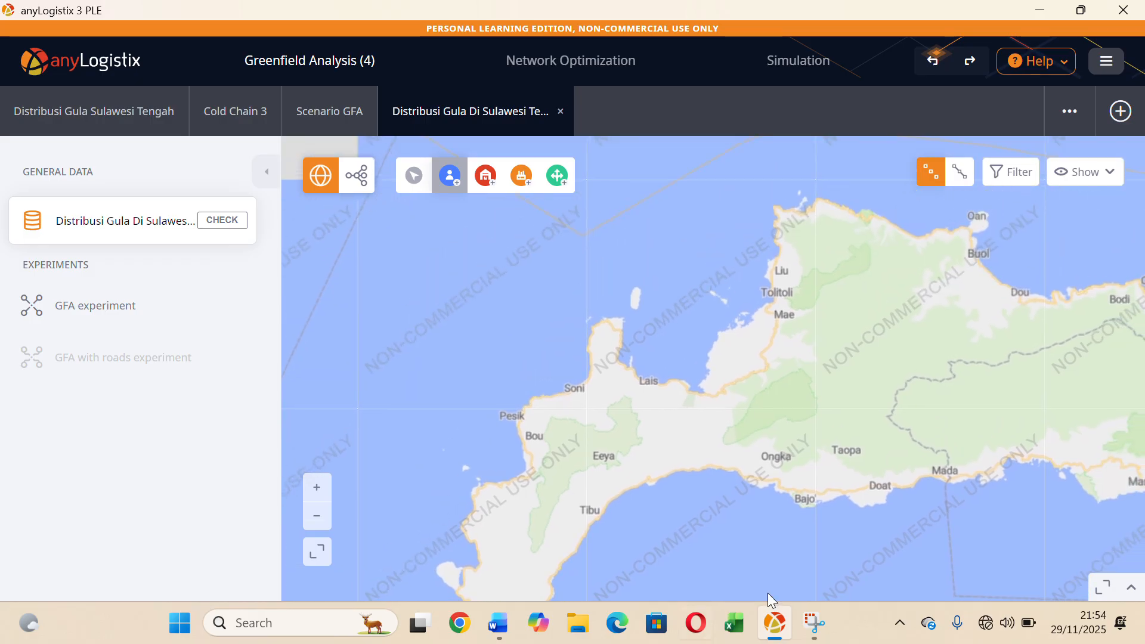
click(975, 255)
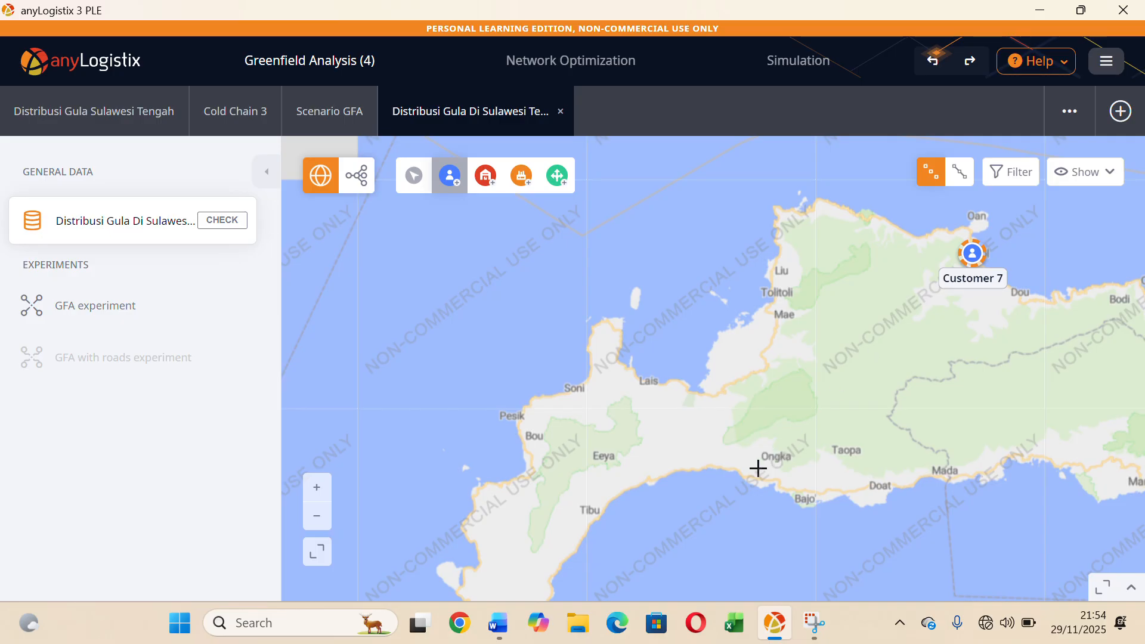
Create an eighth customer at Oloboju, southeast of Palu between Sidera and Watunonju.
drag(691, 496, 718, 235)
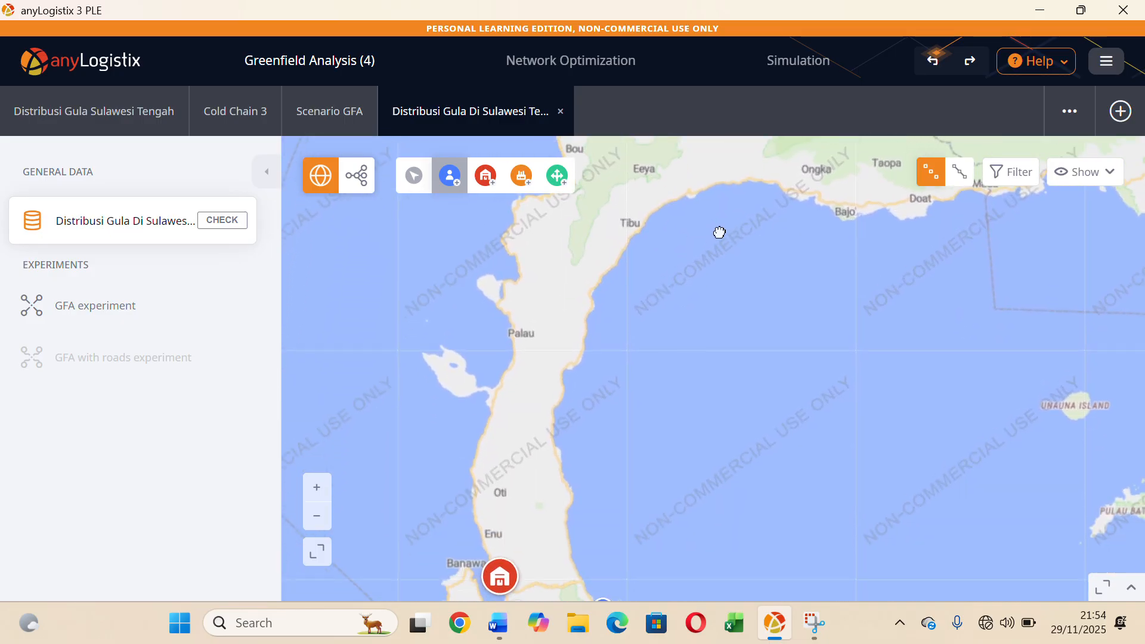
drag(736, 404, 799, 135)
drag(713, 456, 793, 262)
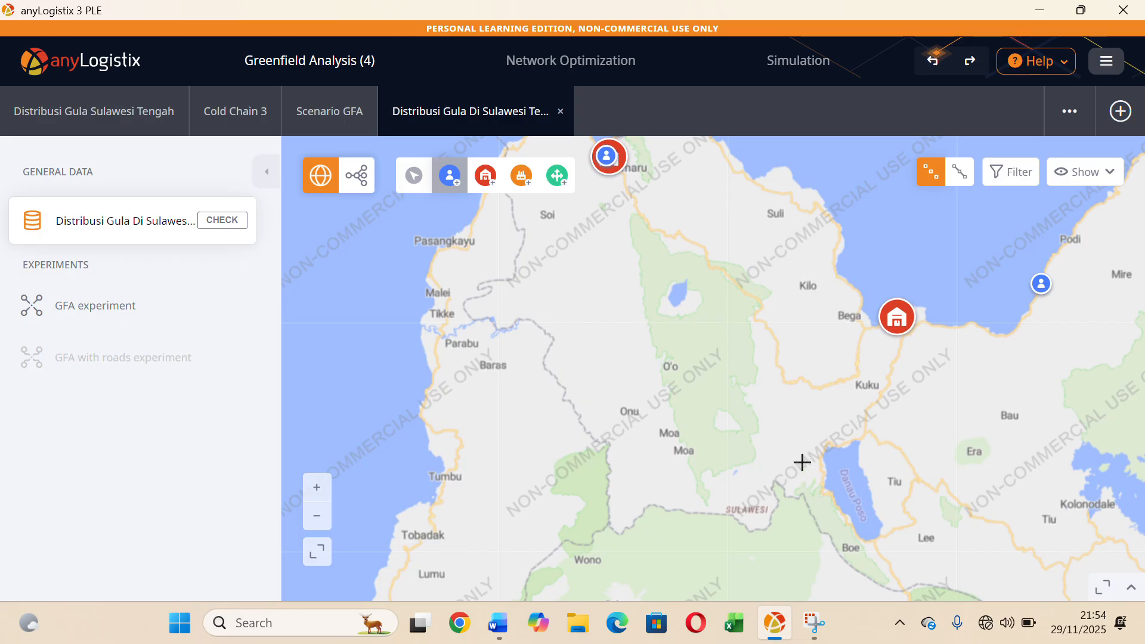
drag(802, 462, 764, 435)
scroll(764, 435, up, 1)
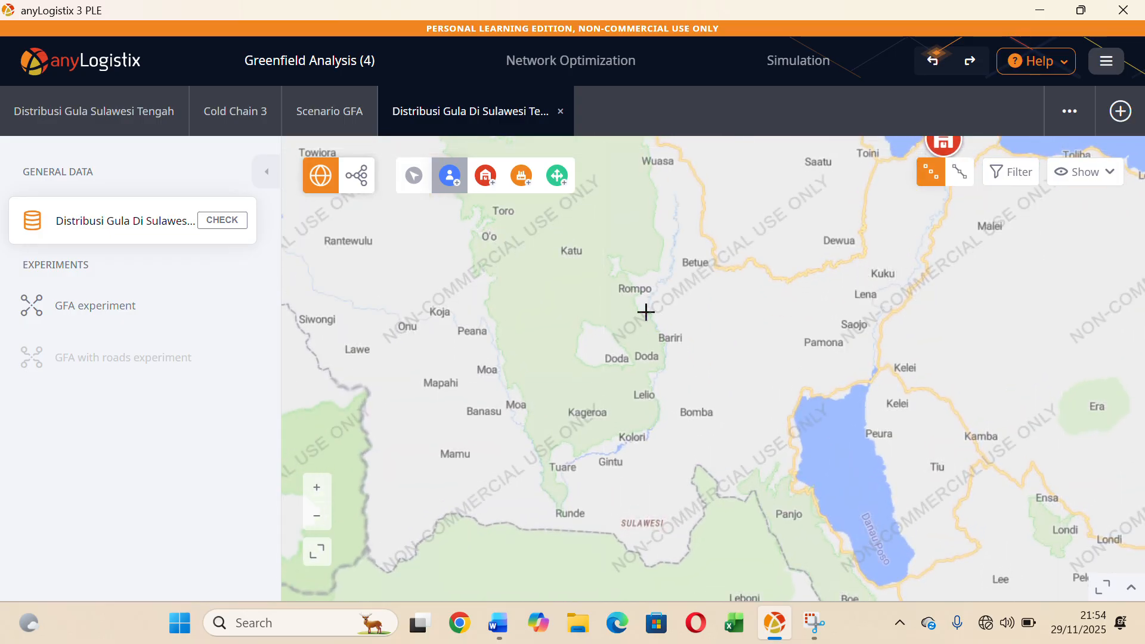
drag(654, 343, 706, 504)
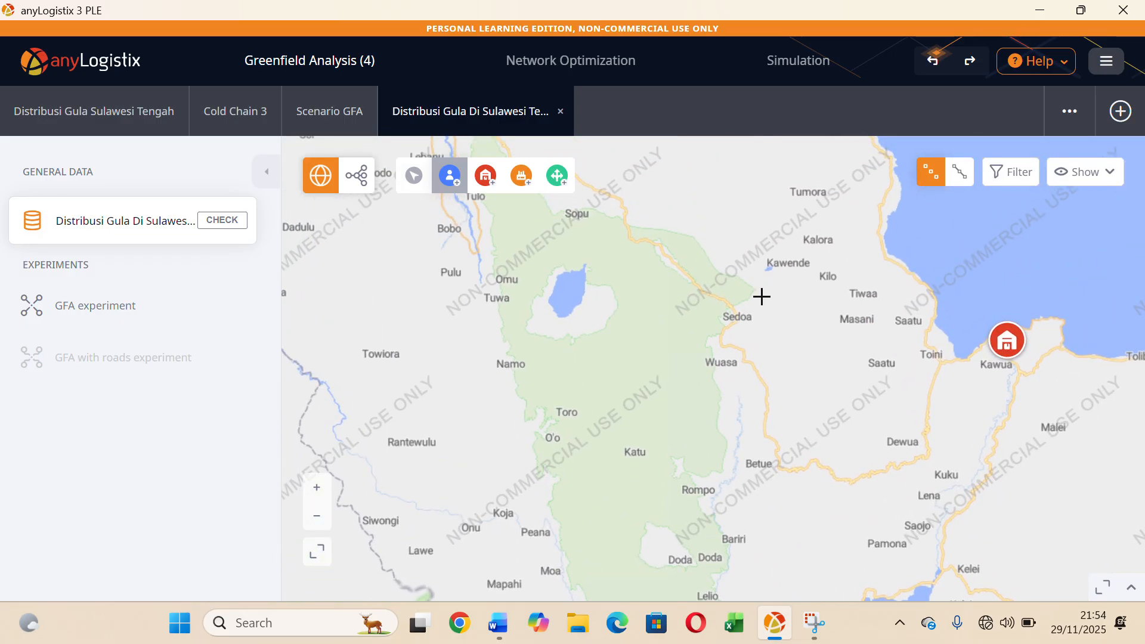
scroll(737, 353, up, 1)
drag(614, 350, 802, 620)
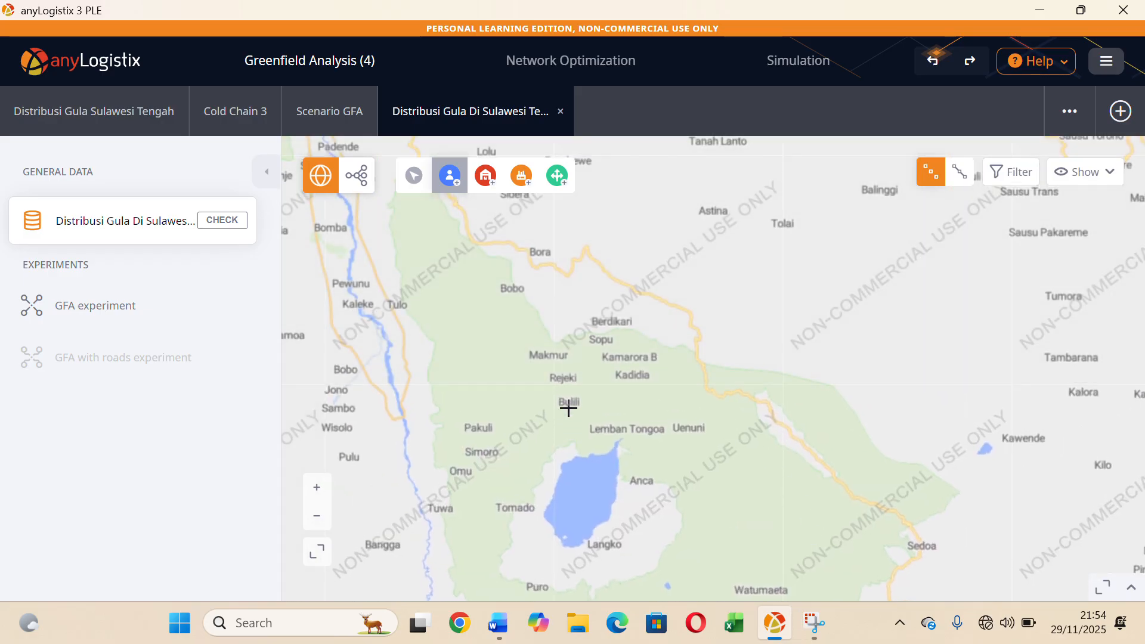
drag(568, 408, 664, 544)
scroll(698, 364, up, 1)
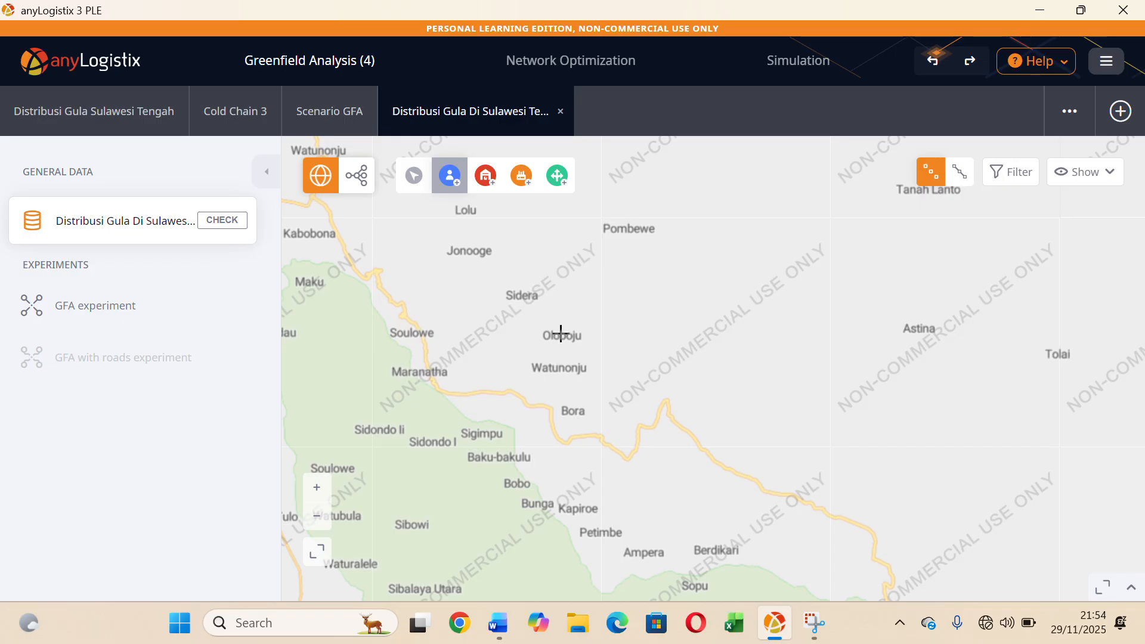
click(559, 332)
Examine the inland area between Palu, DC Poso and Danau Poso for another customer site.
scroll(712, 435, down, 2)
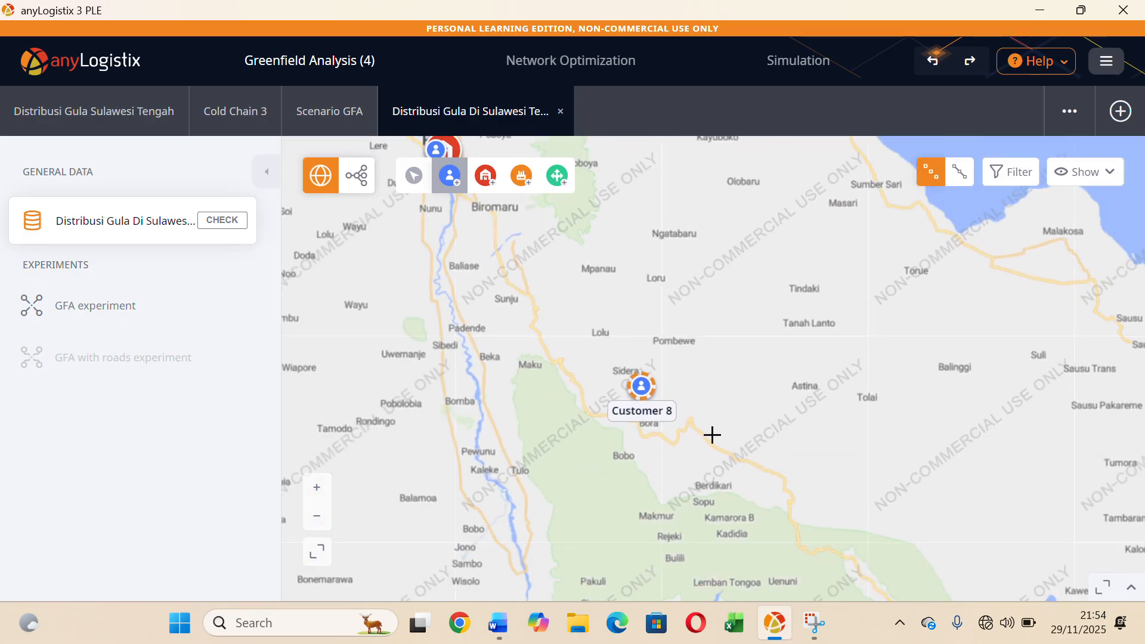
scroll(712, 434, down, 2)
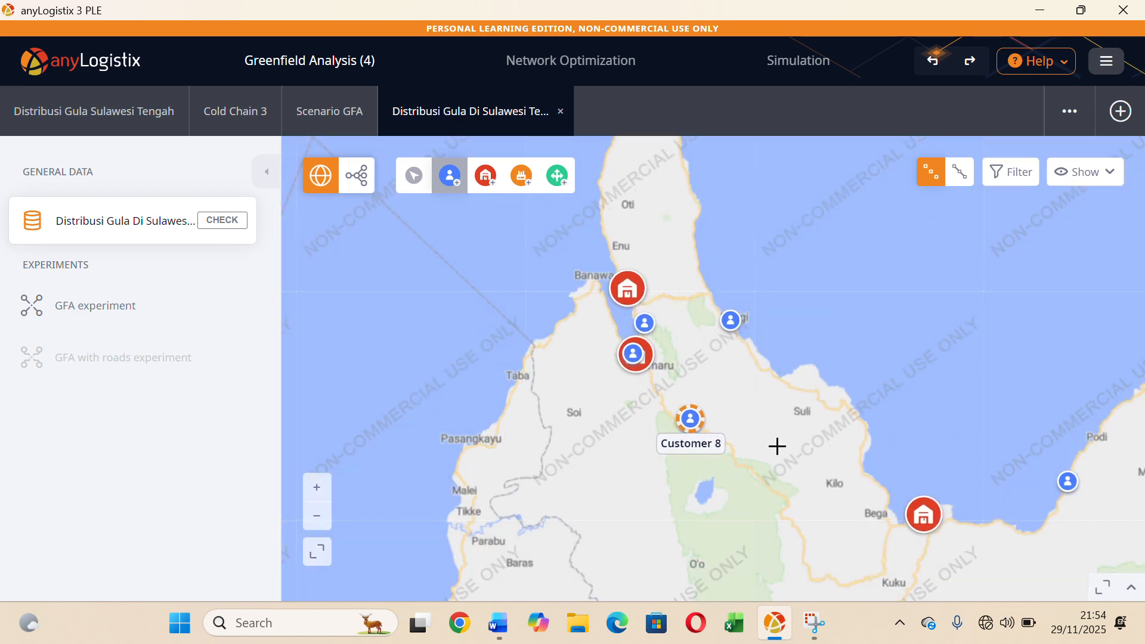
drag(777, 510, 675, 369)
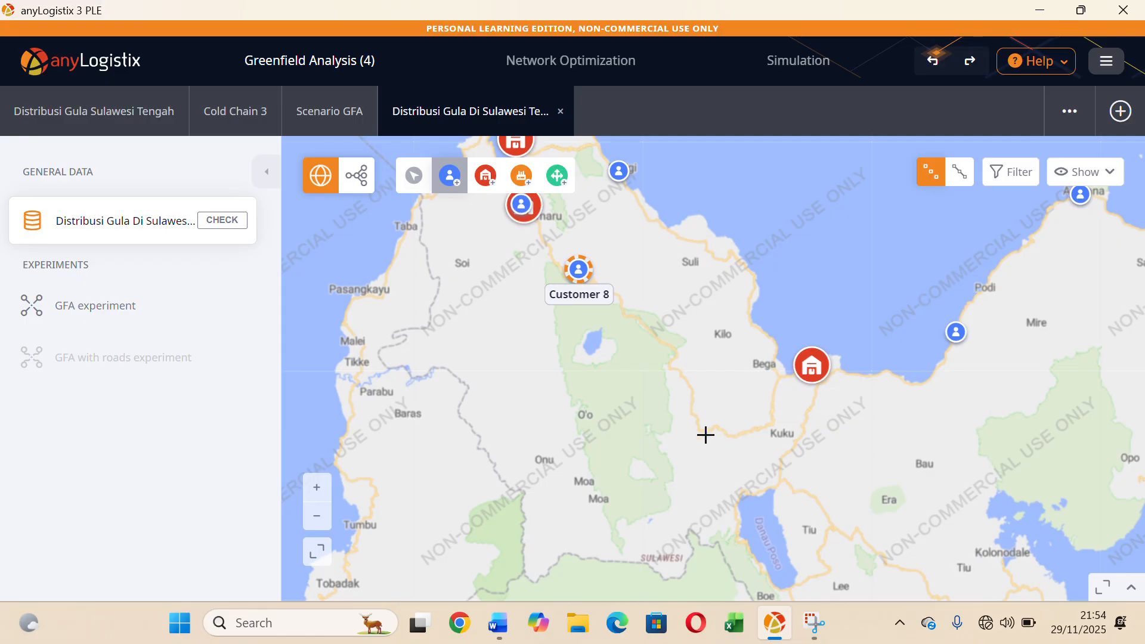
scroll(705, 434, up, 1)
drag(698, 448, 557, 417)
scroll(598, 435, up, 1)
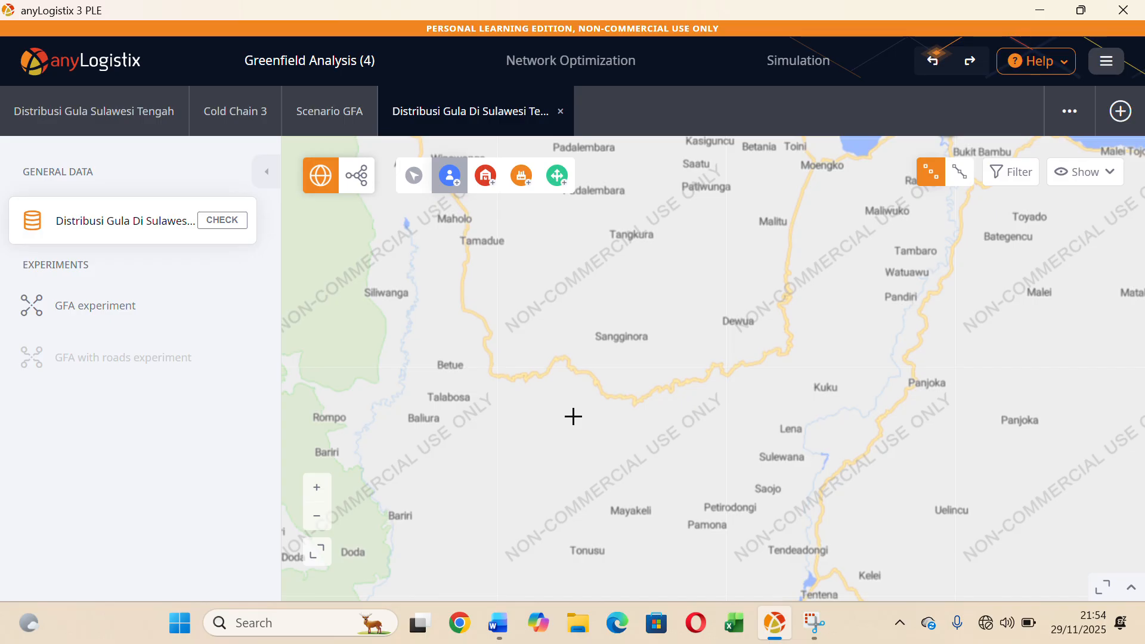
mouse_move(542, 392)
mouse_down()
mouse_move(682, 557)
mouse_move(617, 470)
mouse_up()
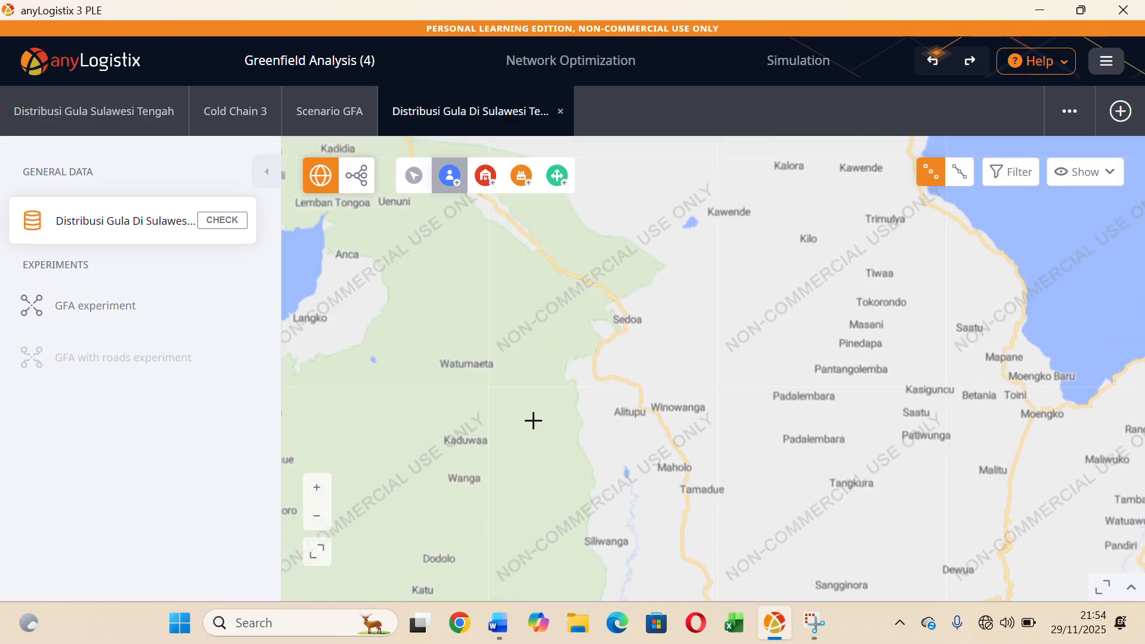
mouse_move(554, 449)
mouse_down()
mouse_move(681, 609)
mouse_move(725, 643)
mouse_up()
drag(463, 425, 773, 590)
drag(649, 463, 818, 573)
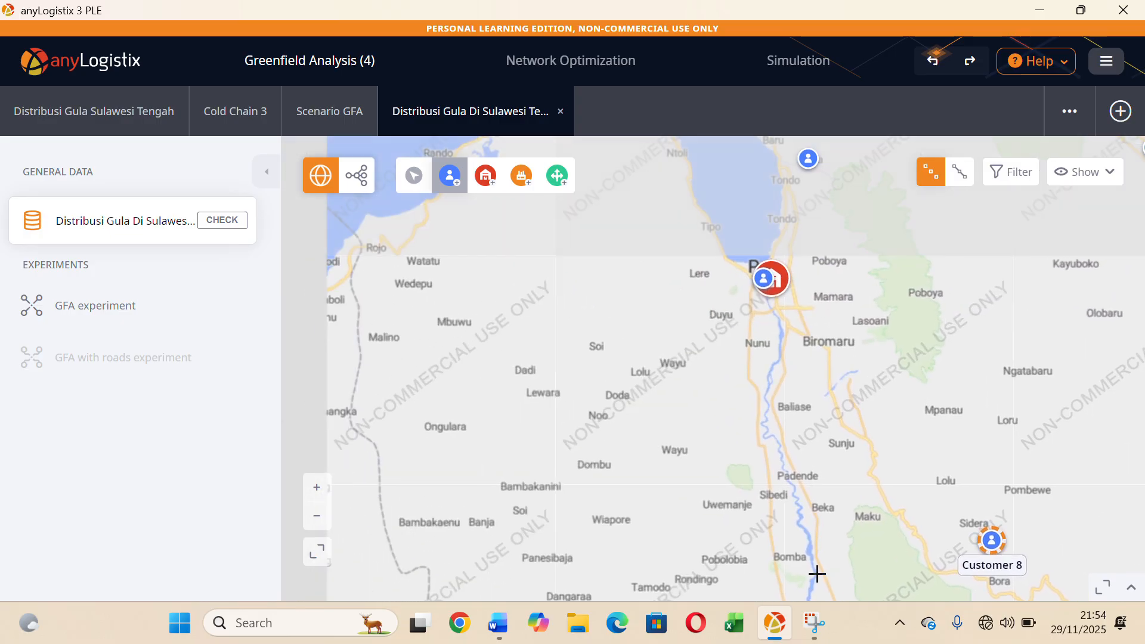
scroll(623, 432, down, 1)
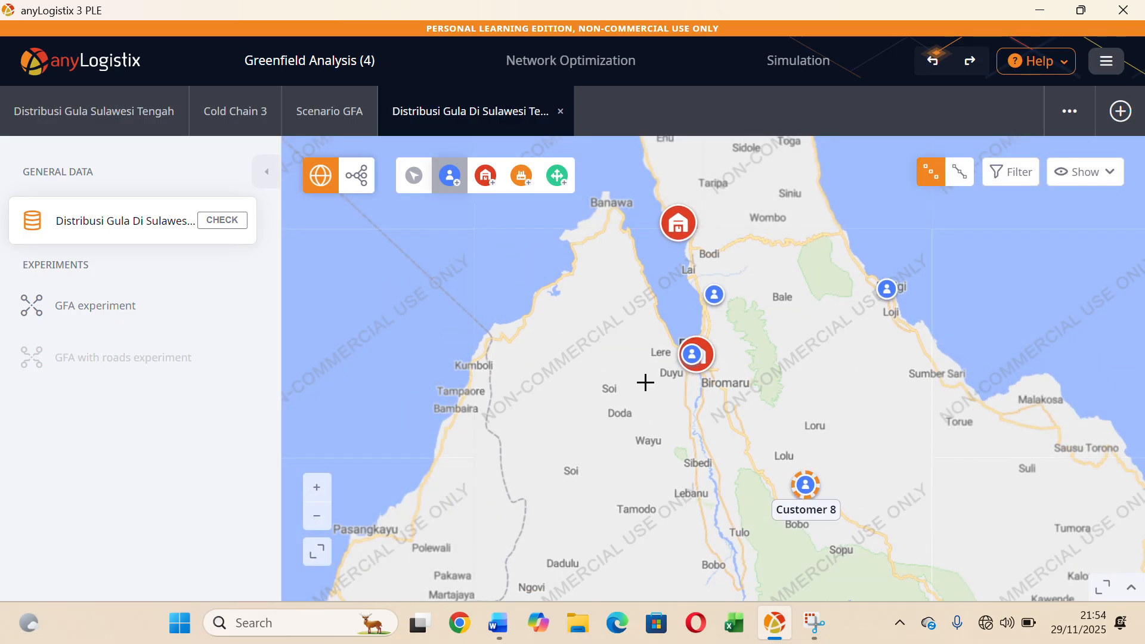
scroll(645, 383, down, 2)
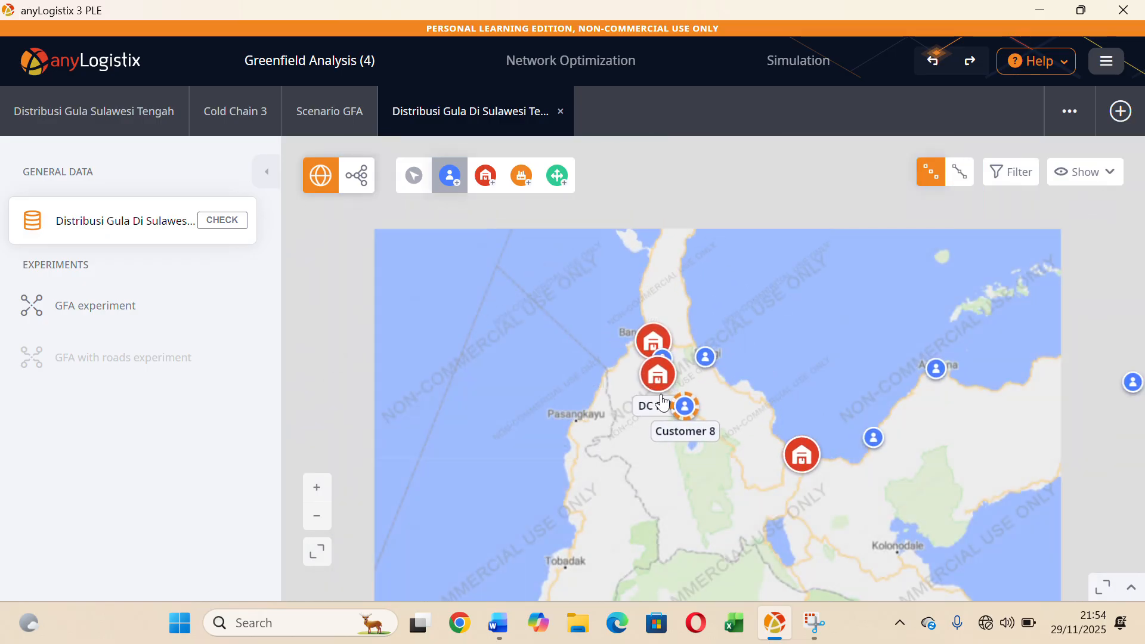
Create a ninth customer at Wata, on the east coast between Kolonodale and Bungku.
scroll(738, 467, up, 1)
scroll(738, 467, up, 1)
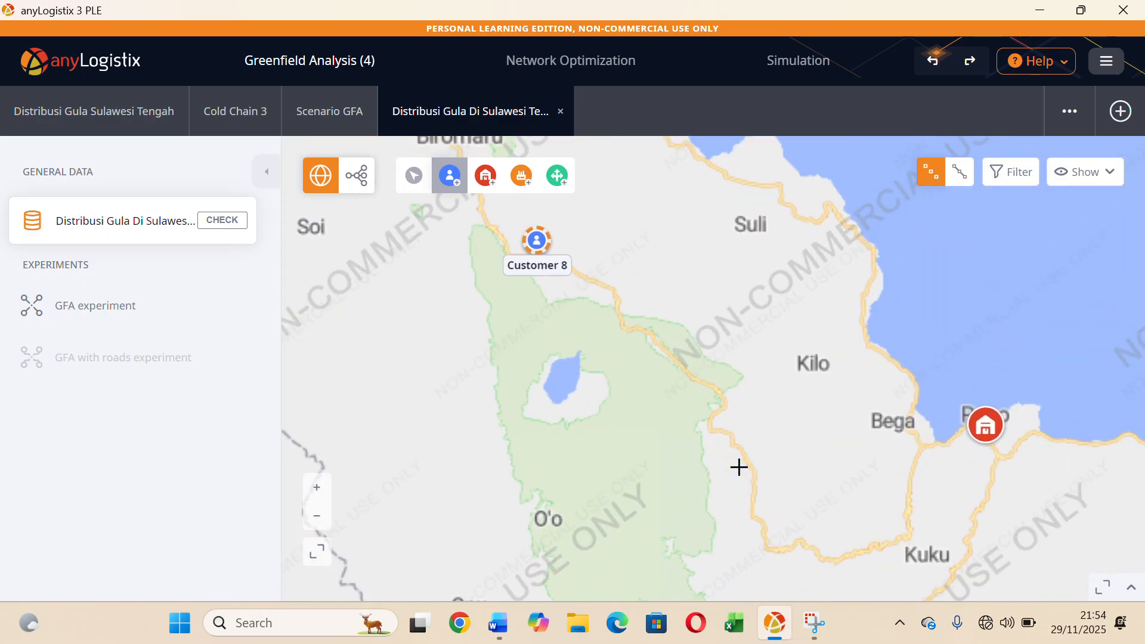
drag(657, 442, 555, 282)
drag(717, 318, 472, 365)
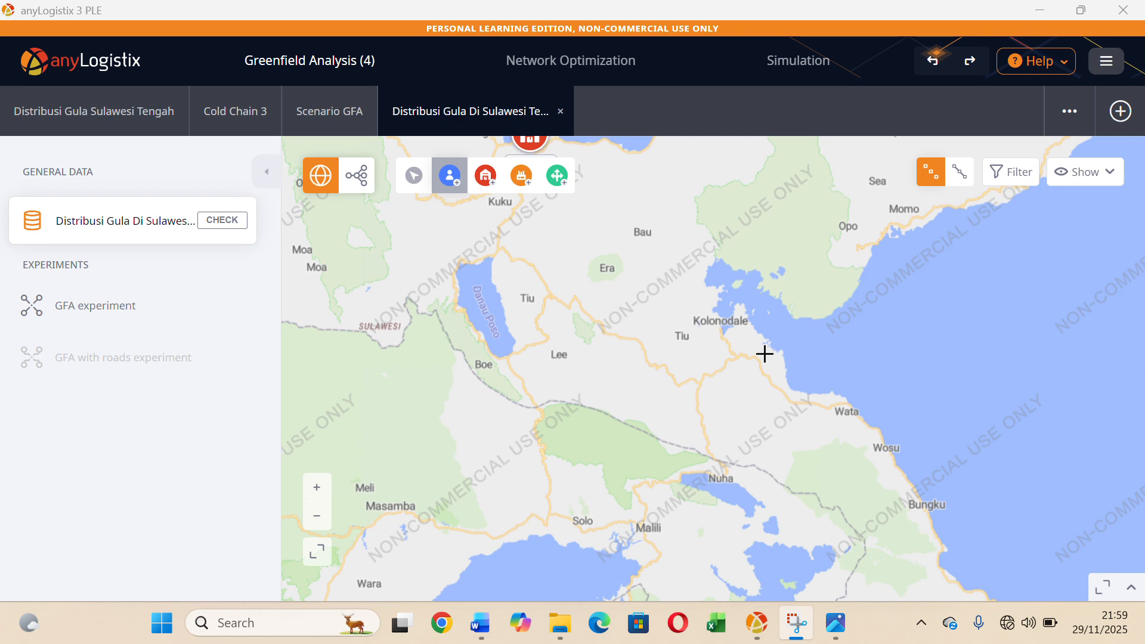
scroll(664, 400, down, 3)
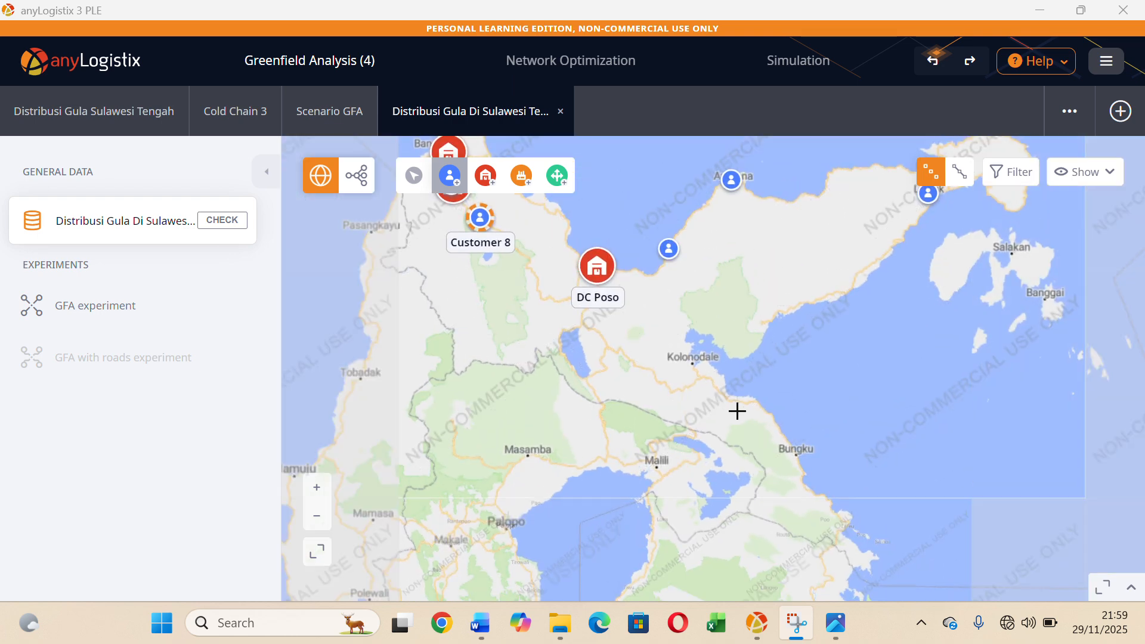
scroll(738, 411, up, 2)
scroll(737, 411, up, 2)
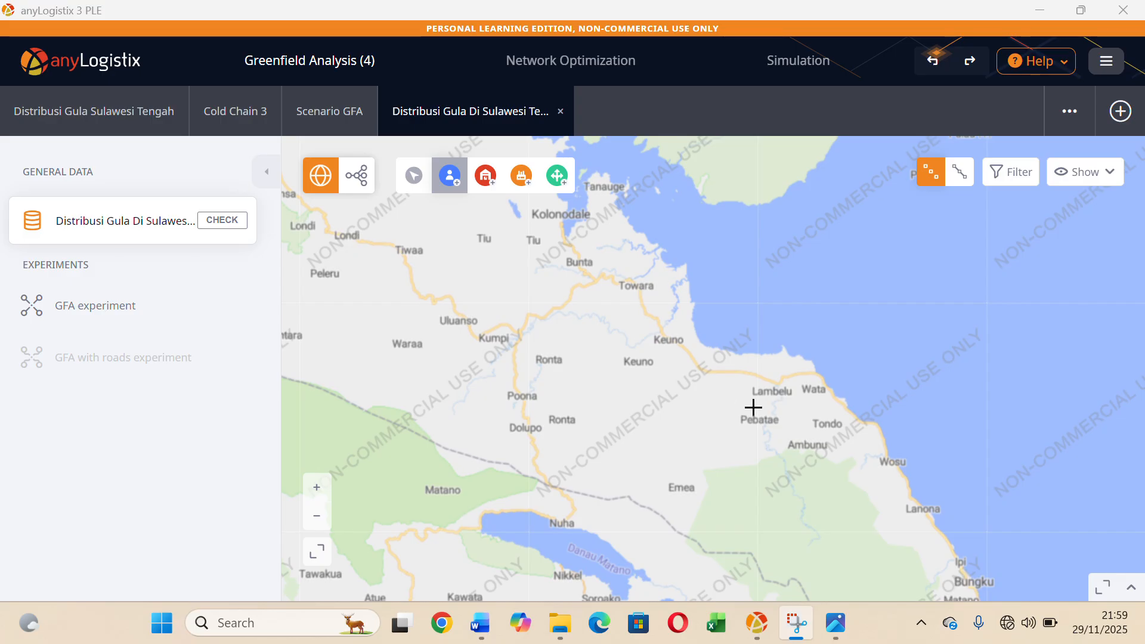
click(815, 382)
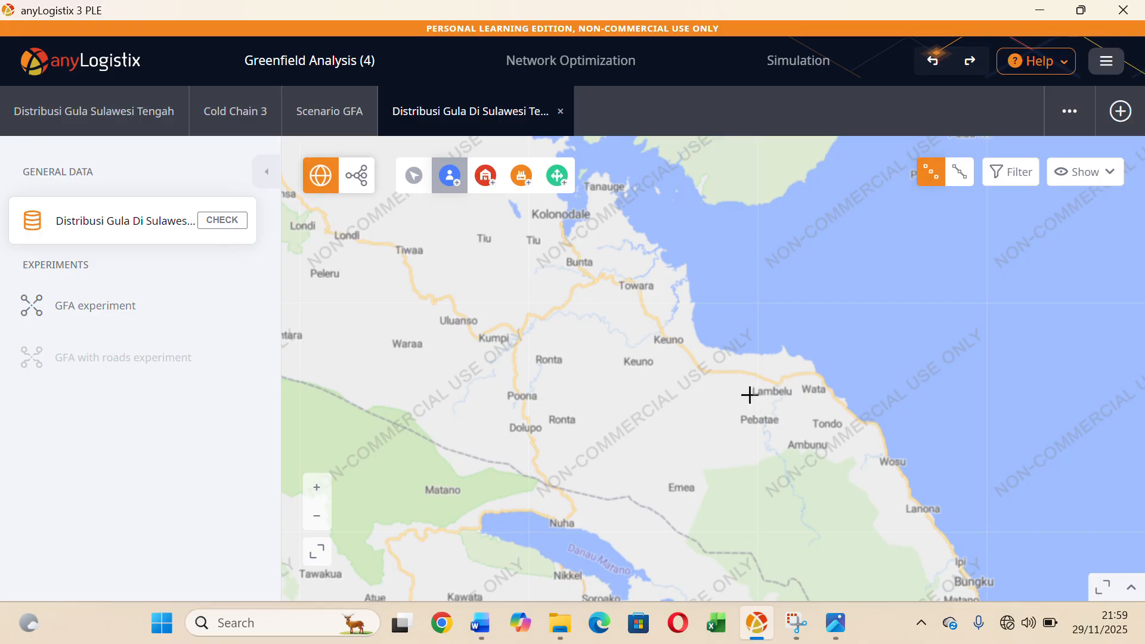
Create a tenth customer at Tolitoli, on the northwest coast west of the Buol customer.
scroll(584, 356, down, 3)
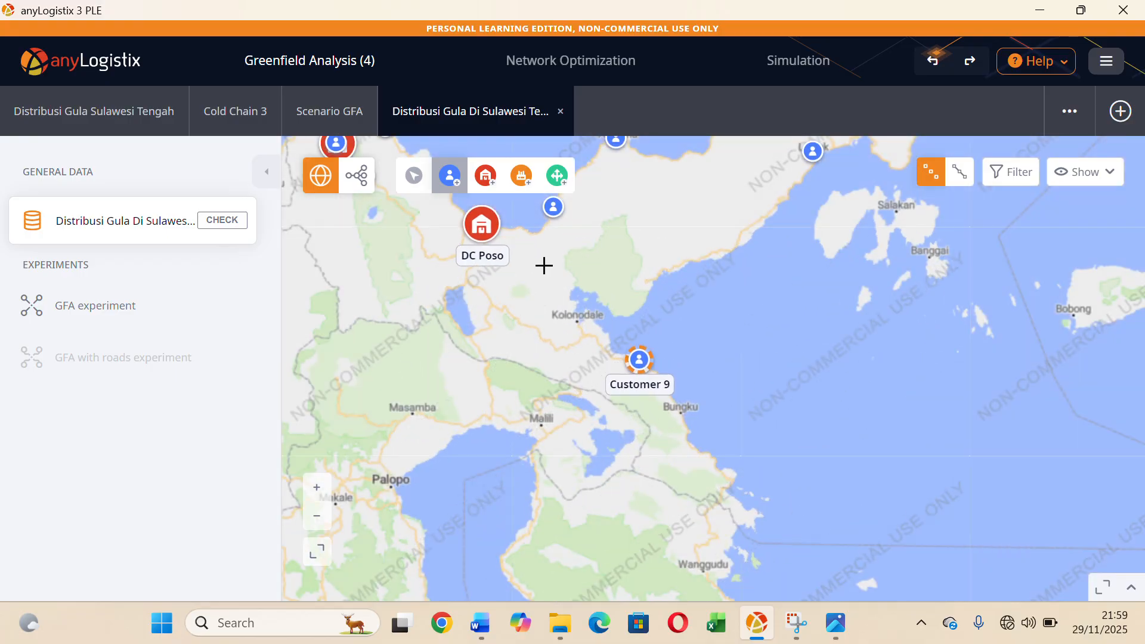
drag(544, 265, 670, 535)
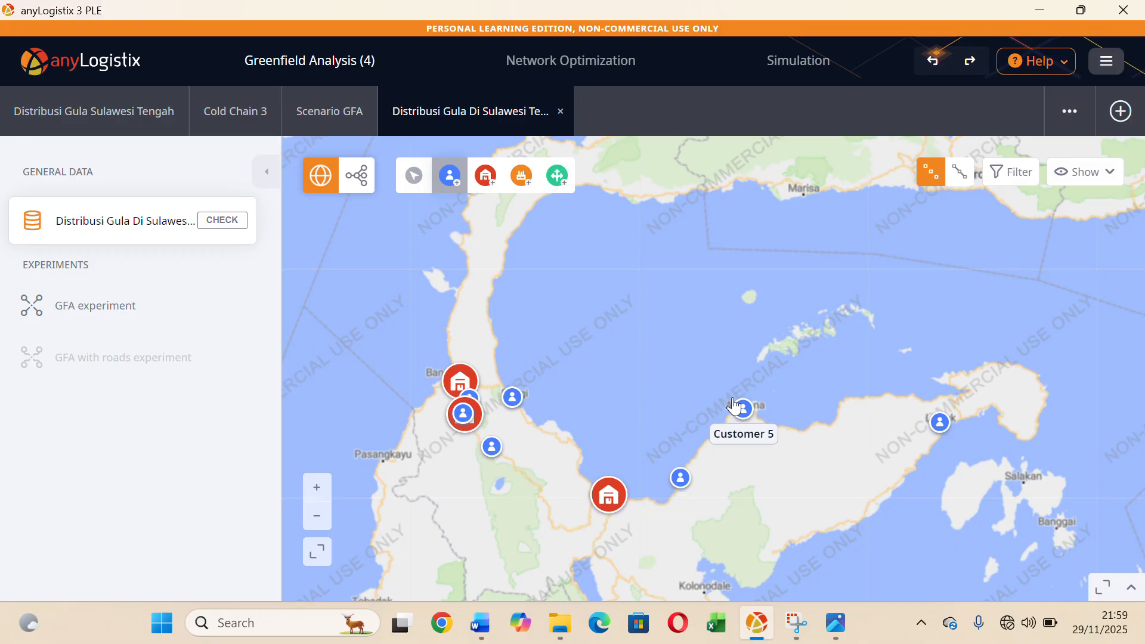
drag(726, 293, 600, 637)
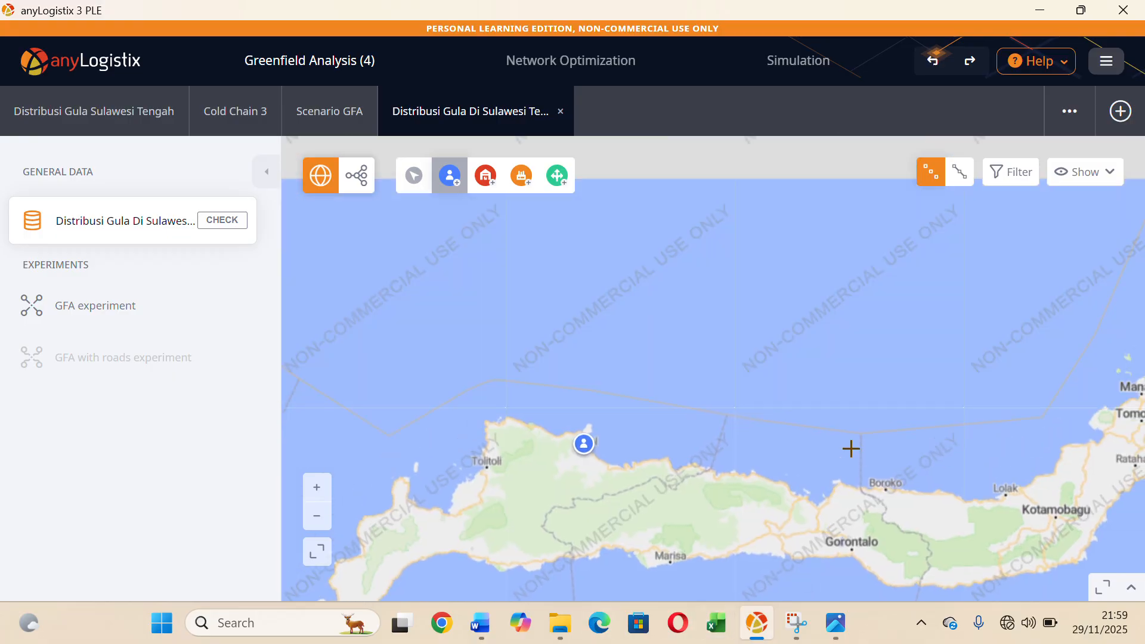
drag(823, 421, 695, 298)
drag(821, 352, 995, 372)
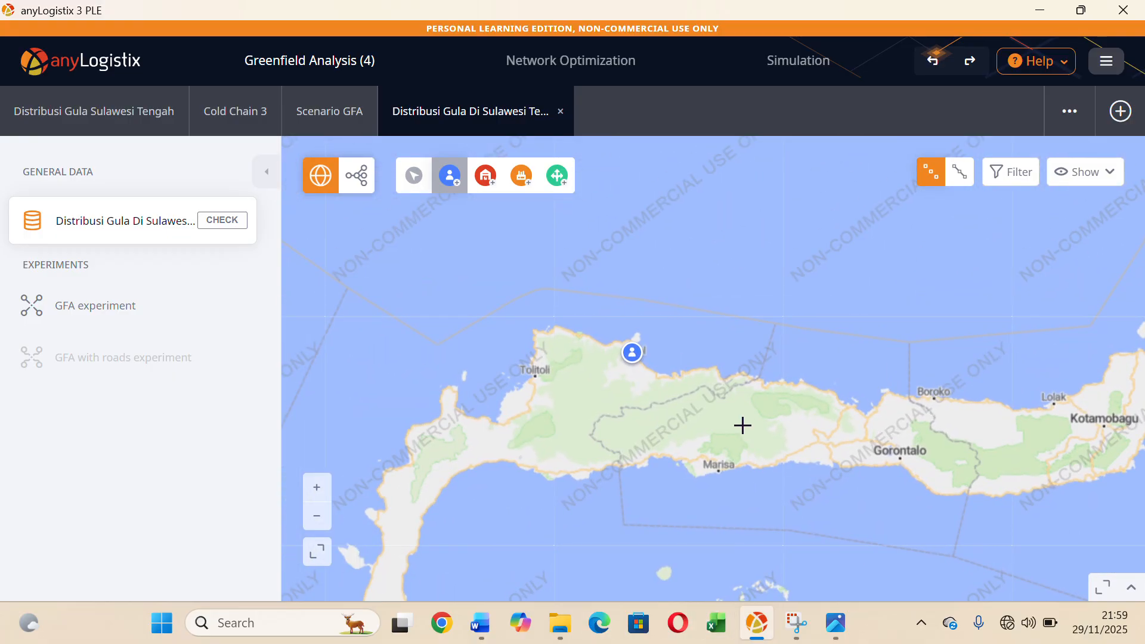
click(535, 375)
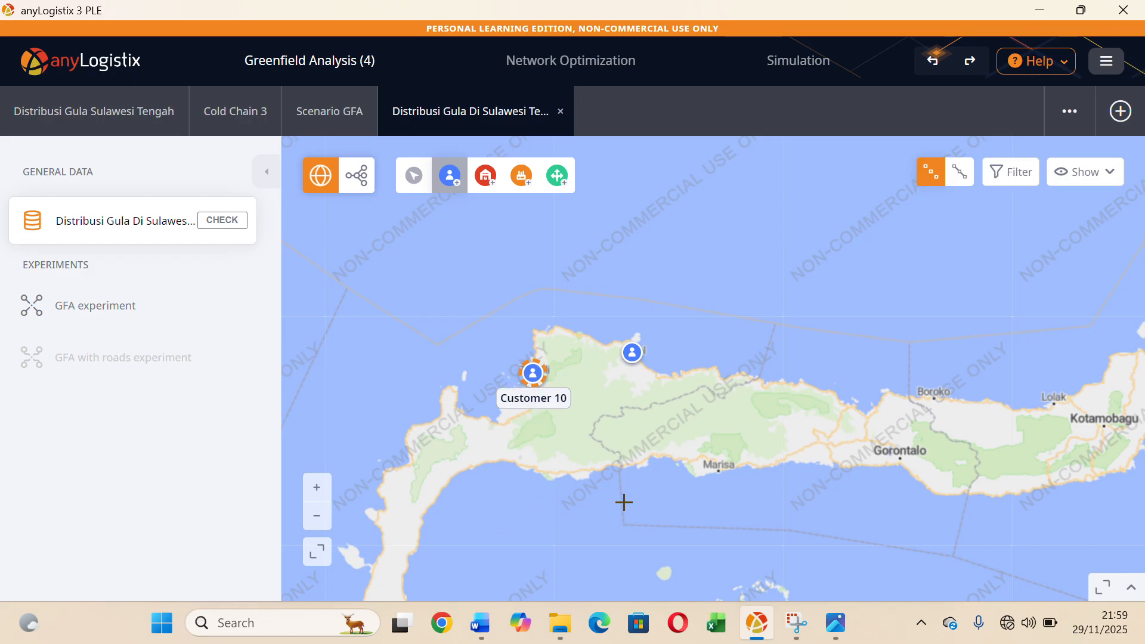
Expand the Customers table below the map and rename the first customer as Palu.
click(1132, 588)
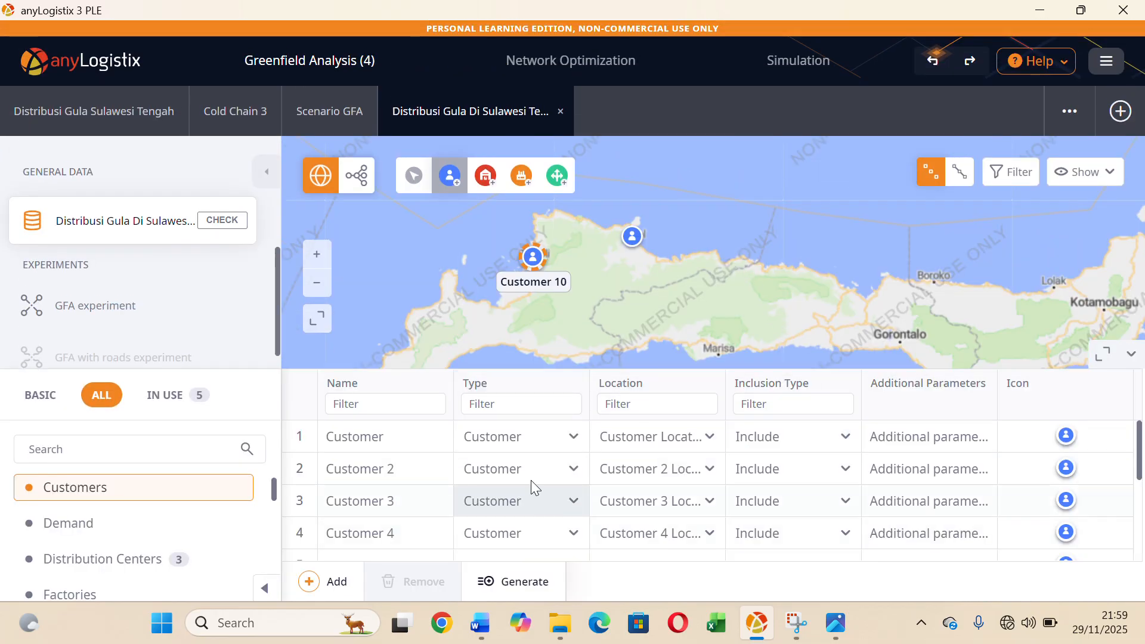
click(407, 438)
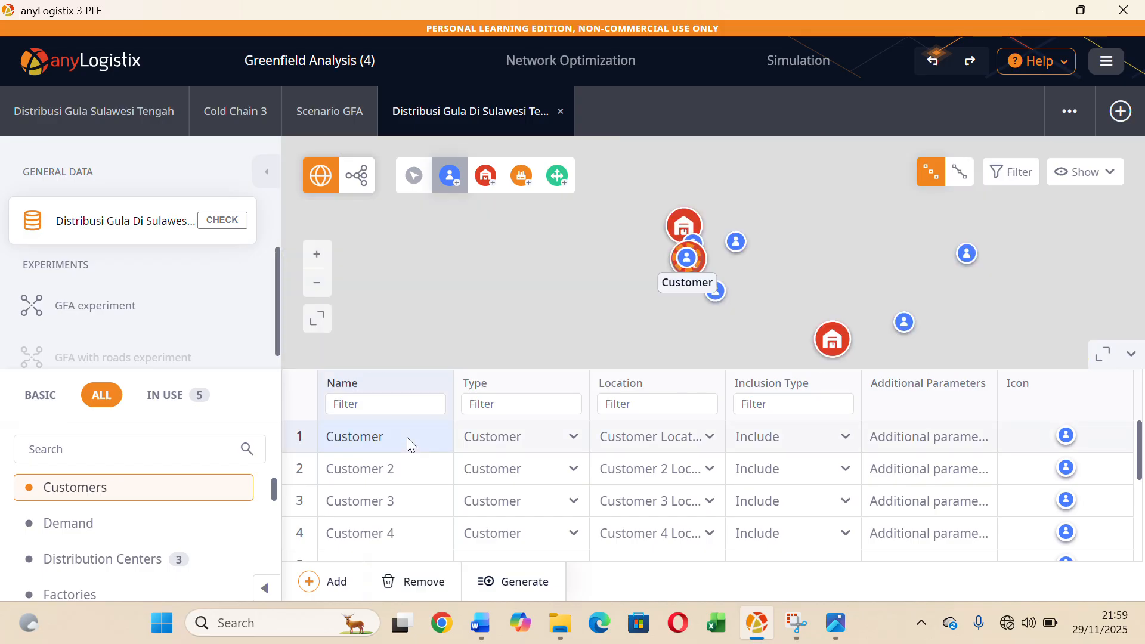
click(407, 437)
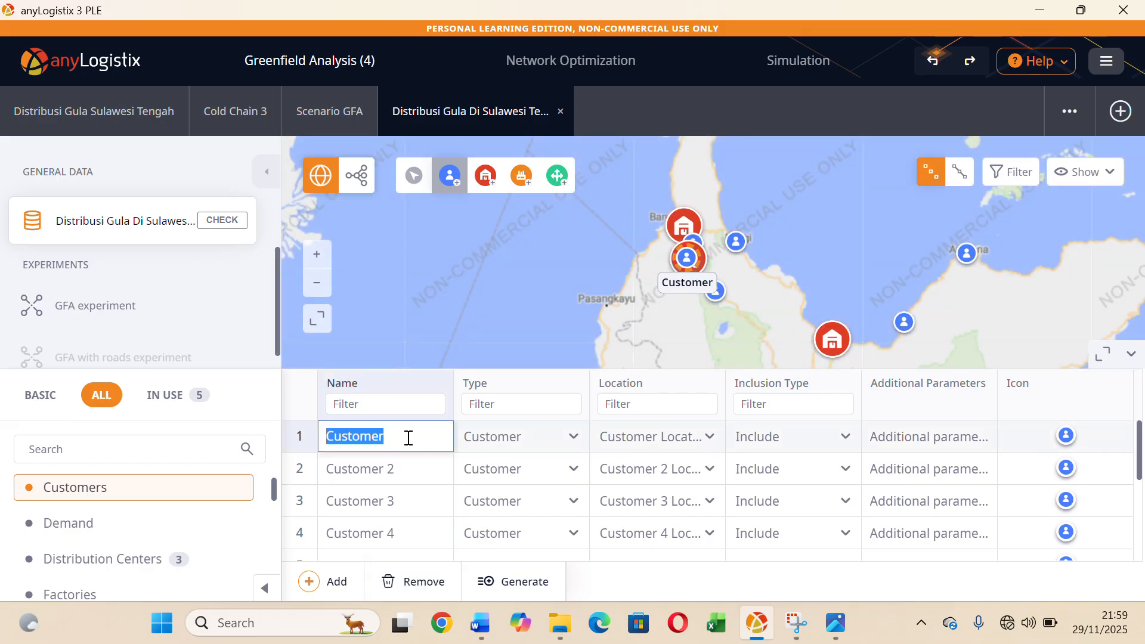
key(BackSpace)
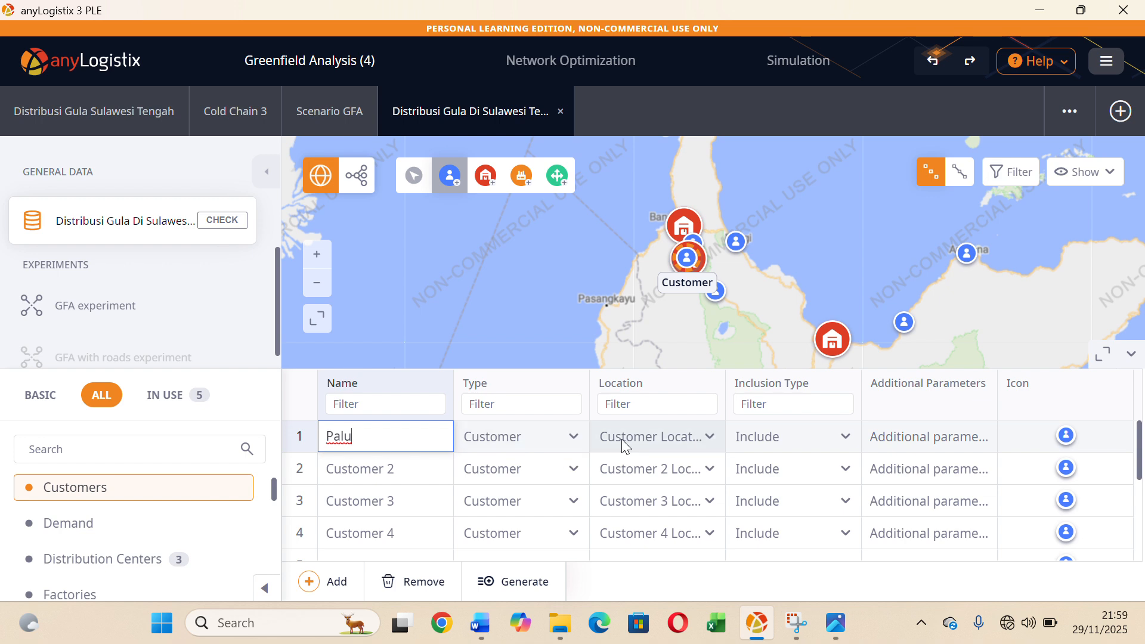
click(683, 442)
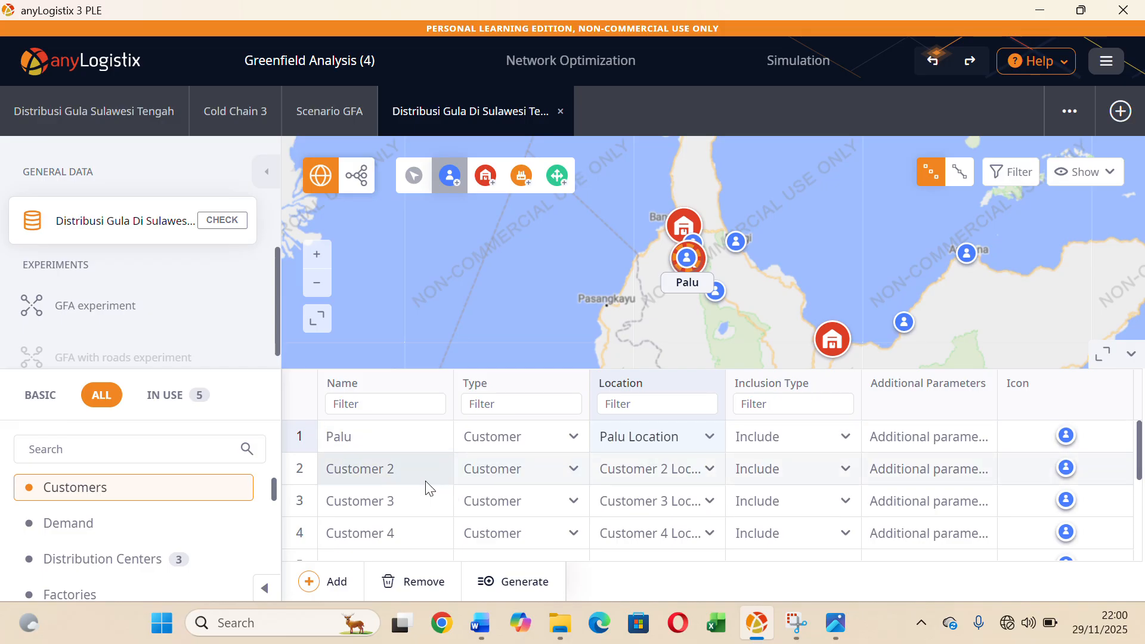
Rename the second customer in the Customers table as Donggala.
click(407, 475)
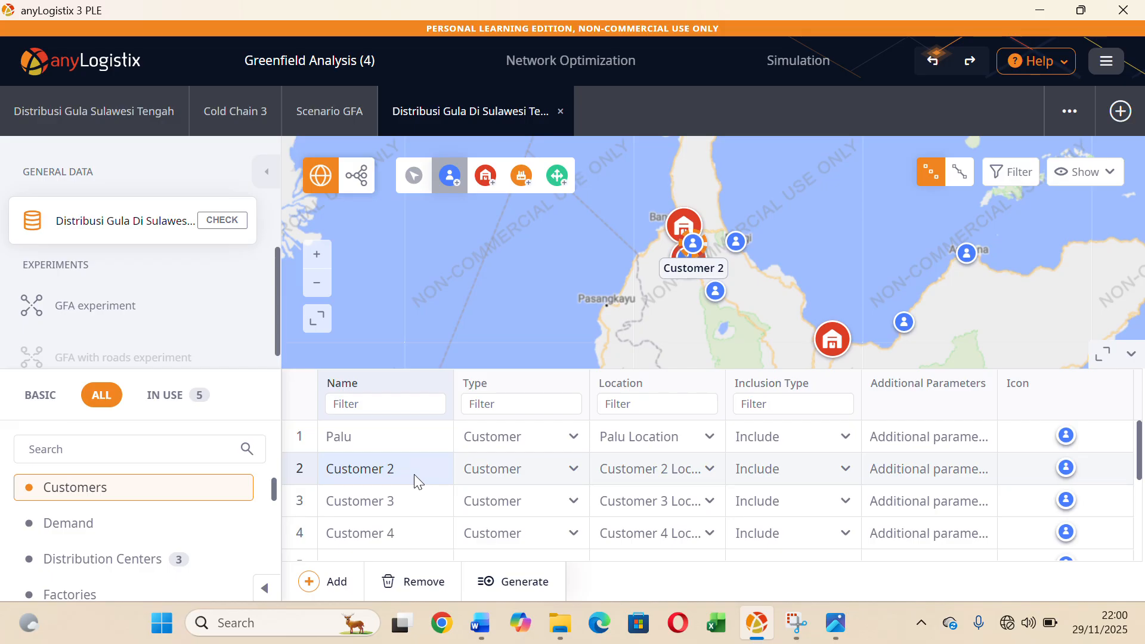
double_click(414, 474)
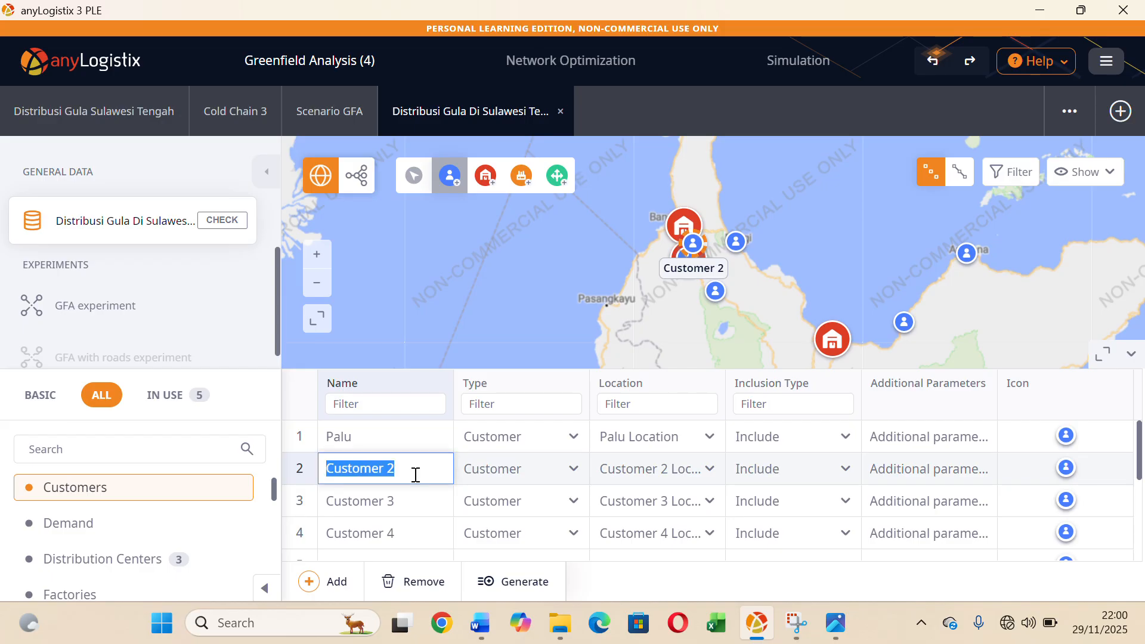
key(BackSpace)
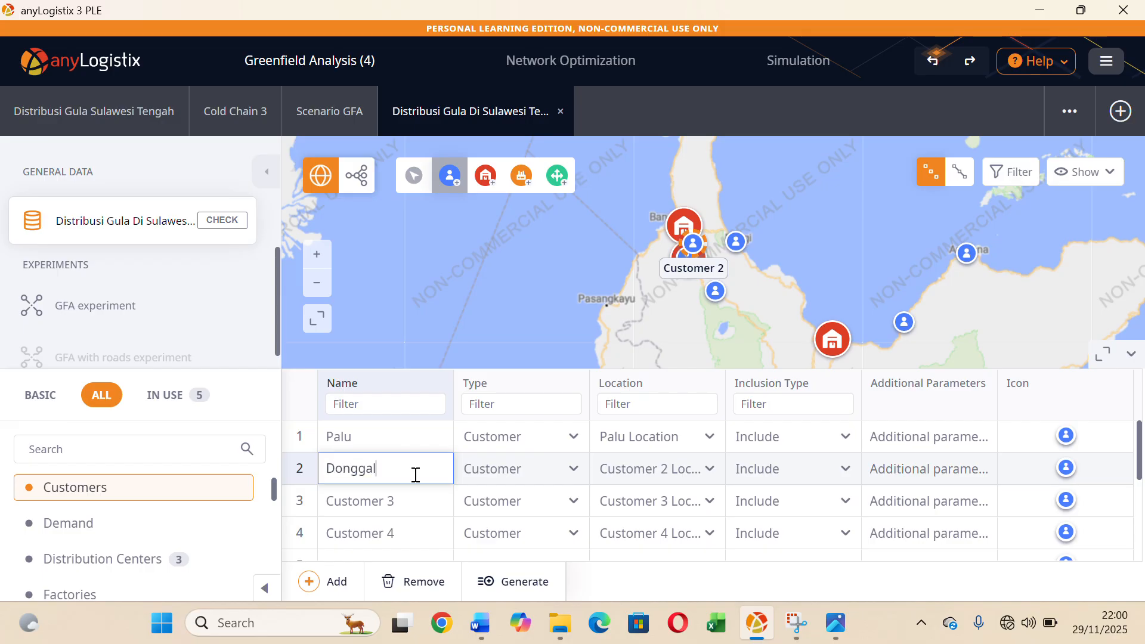
click(414, 500)
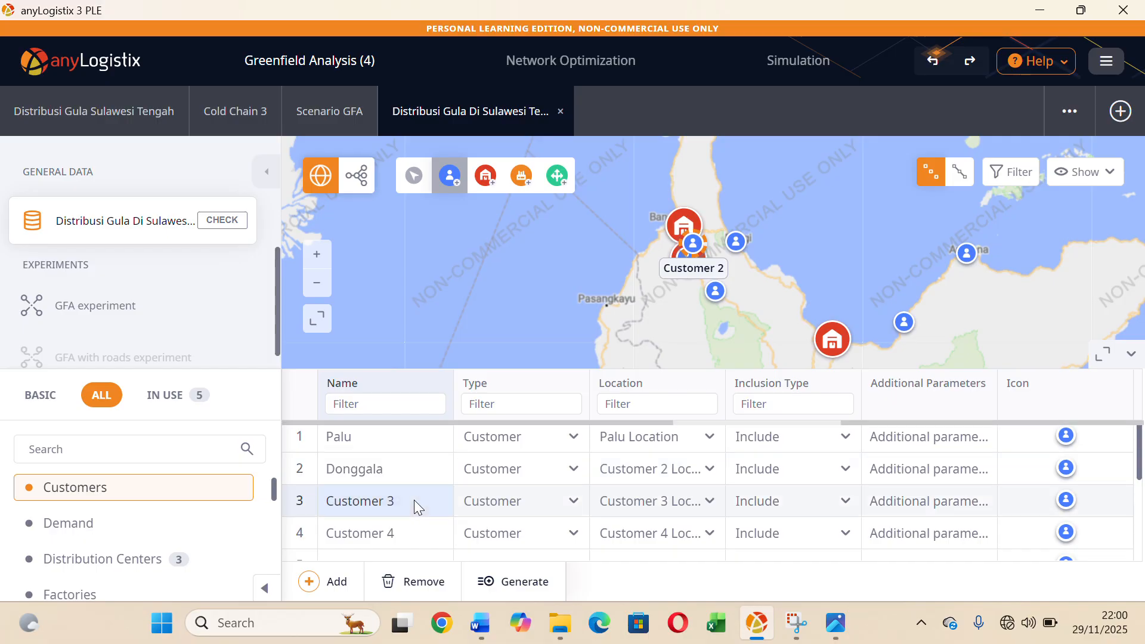
Try to rename the third customer as Parigi after checking its town on the map.
scroll(822, 248, up, 3)
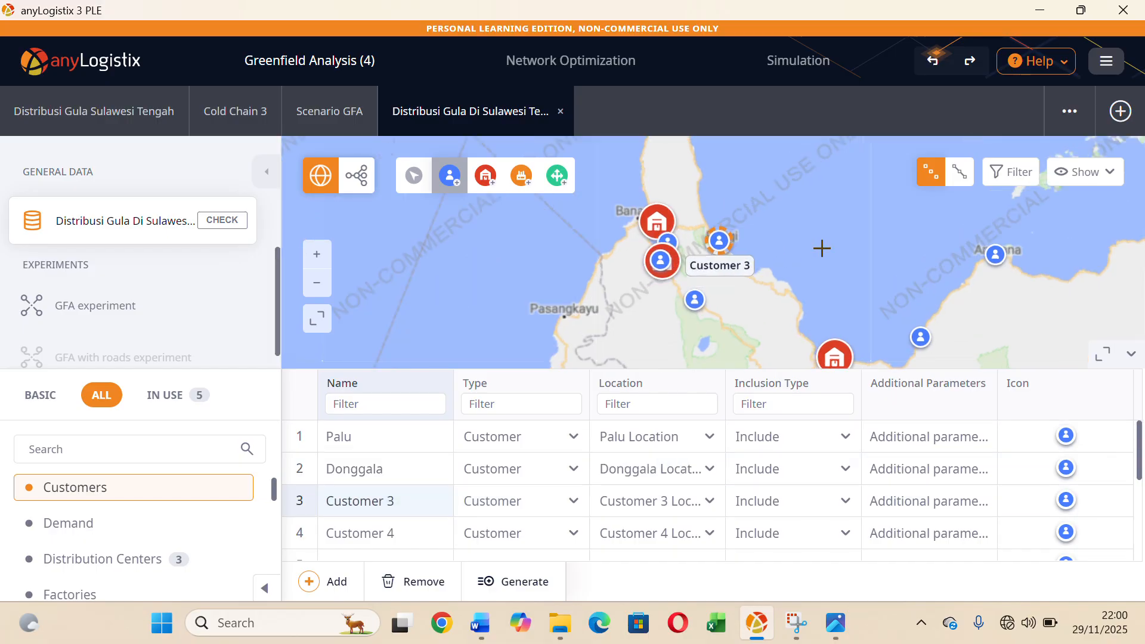
scroll(822, 248, up, 2)
scroll(822, 248, down, 3)
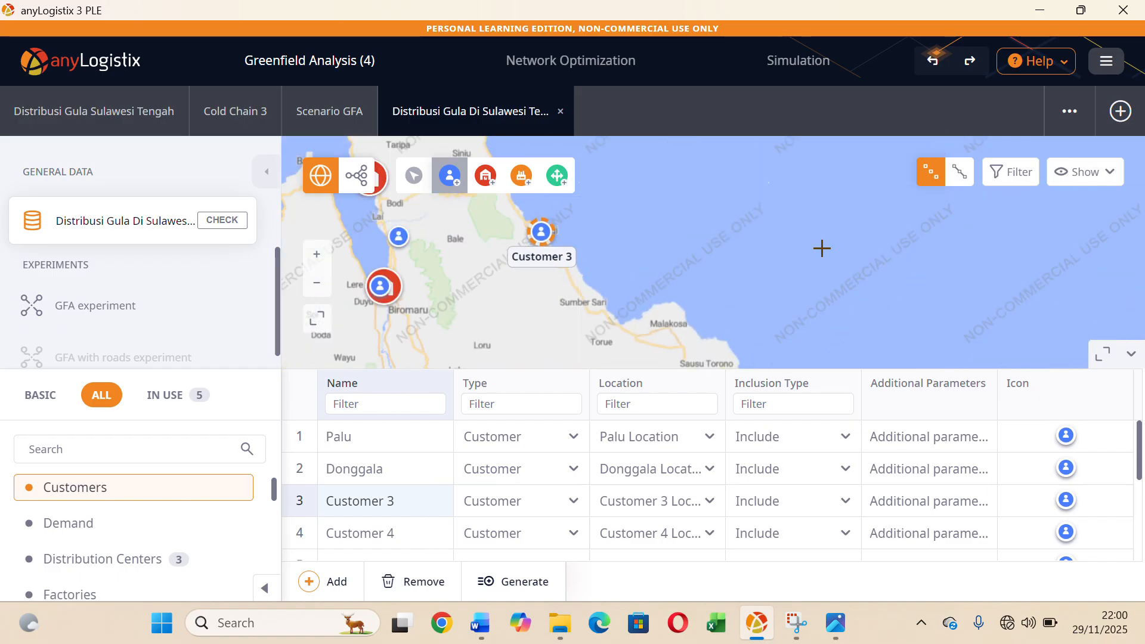
double_click(409, 501)
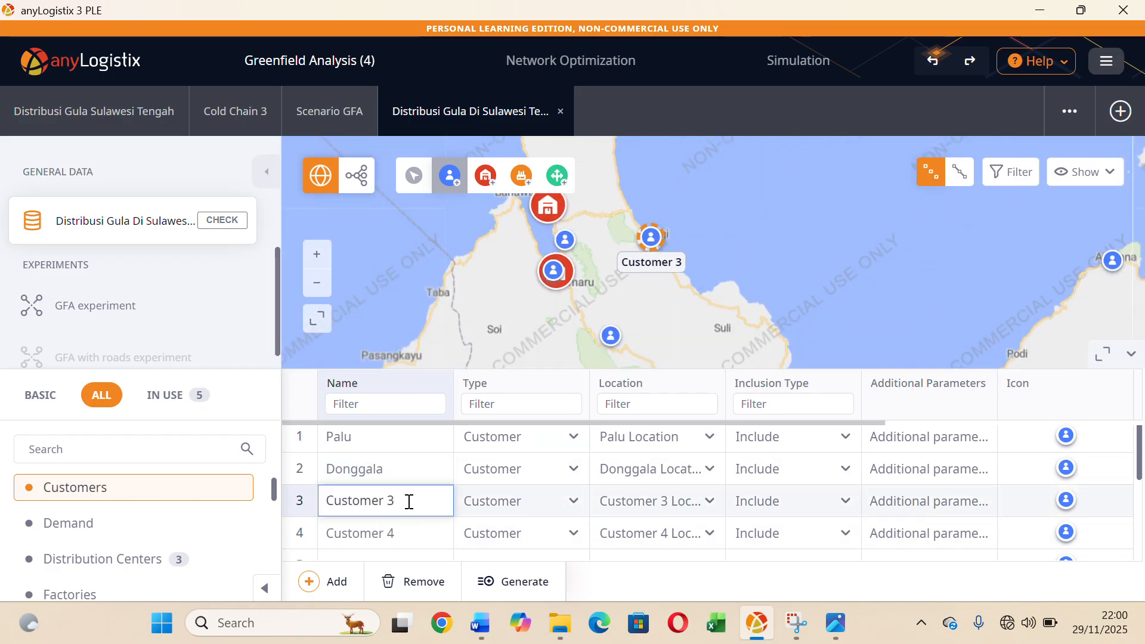
key(BackSpace)
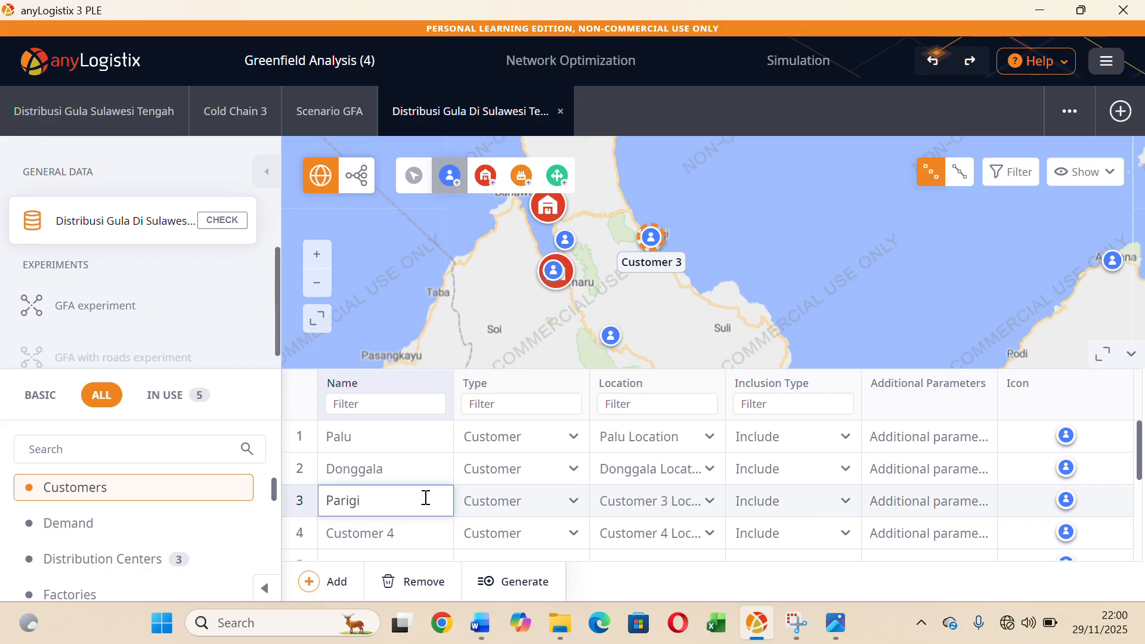
scroll(410, 505, down, 2)
scroll(411, 489, up, 1)
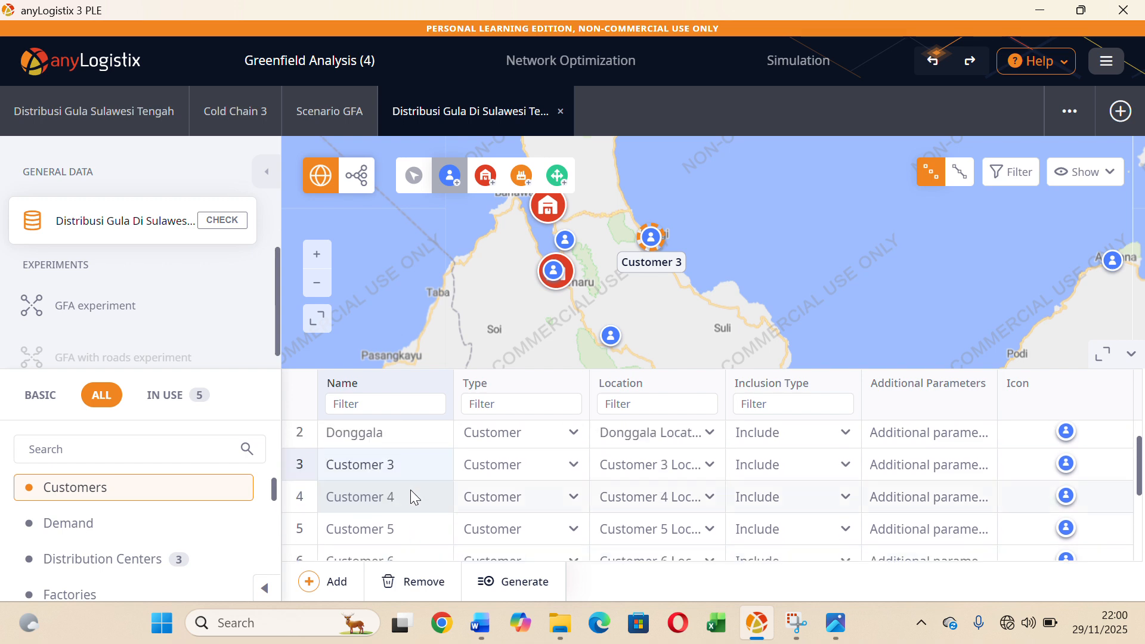
scroll(407, 452, up, 1)
double_click(408, 490)
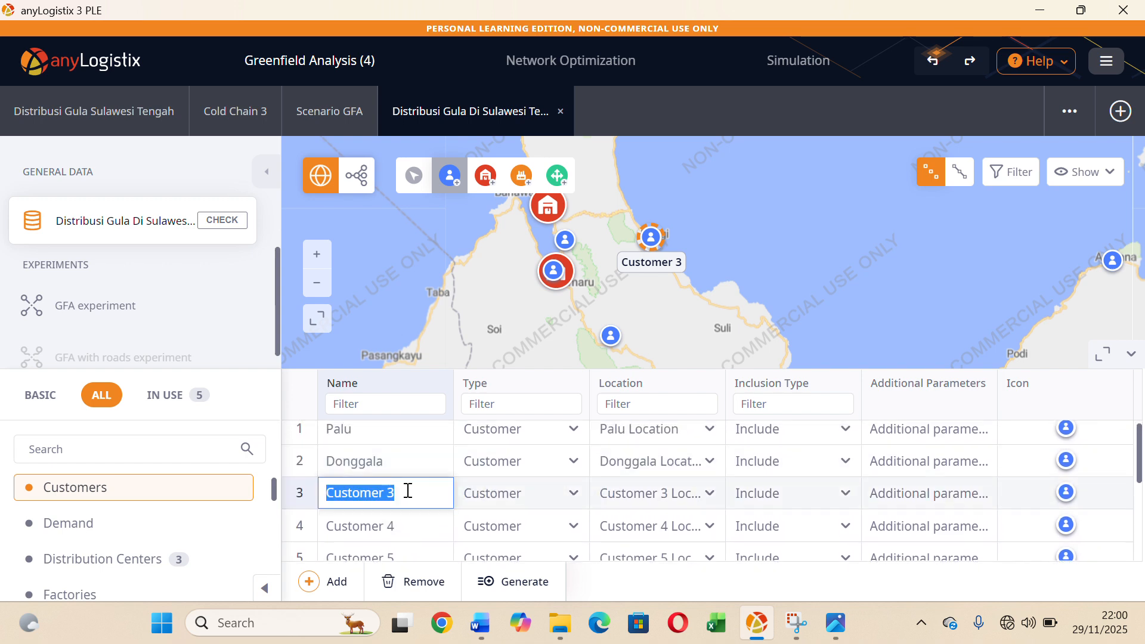
click(407, 490)
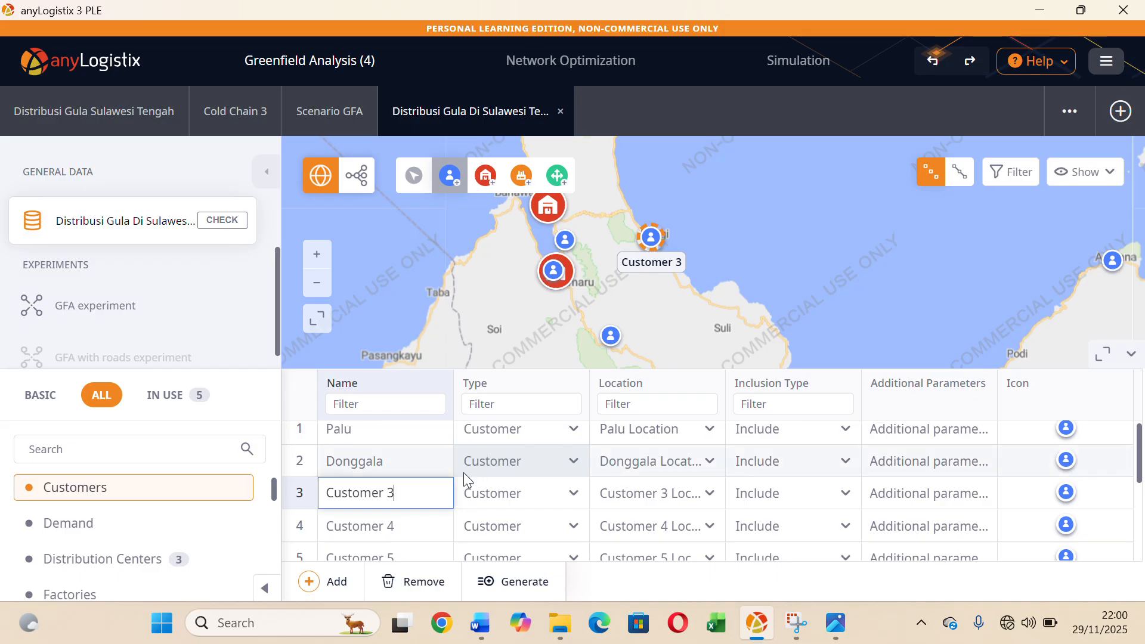
click(419, 518)
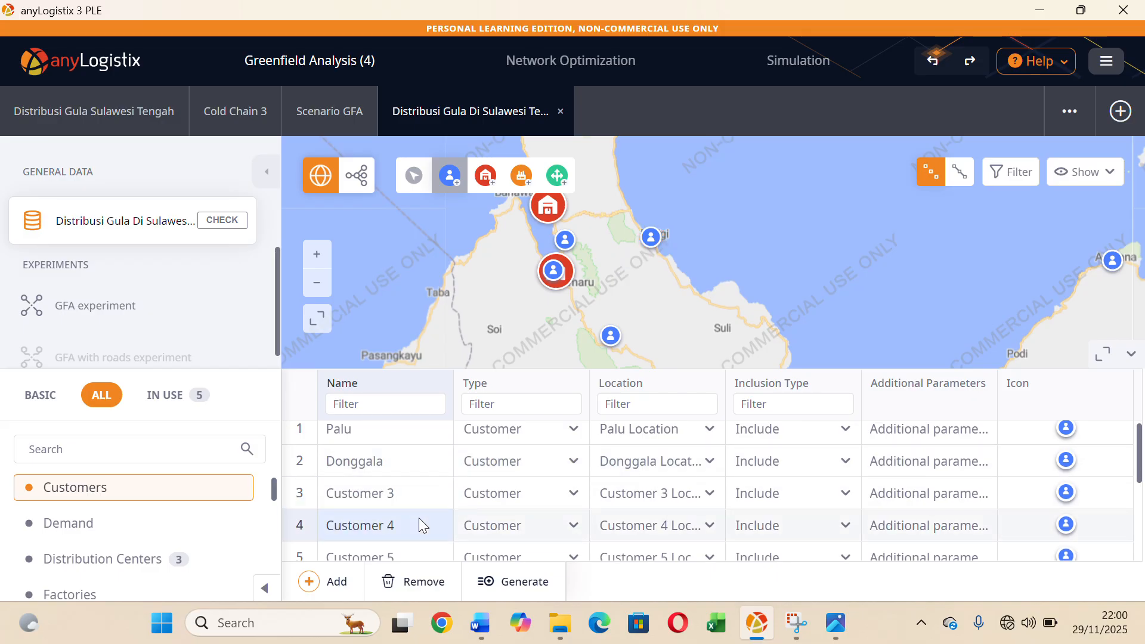
Rename the third customer in the table as Parigi.
click(420, 485)
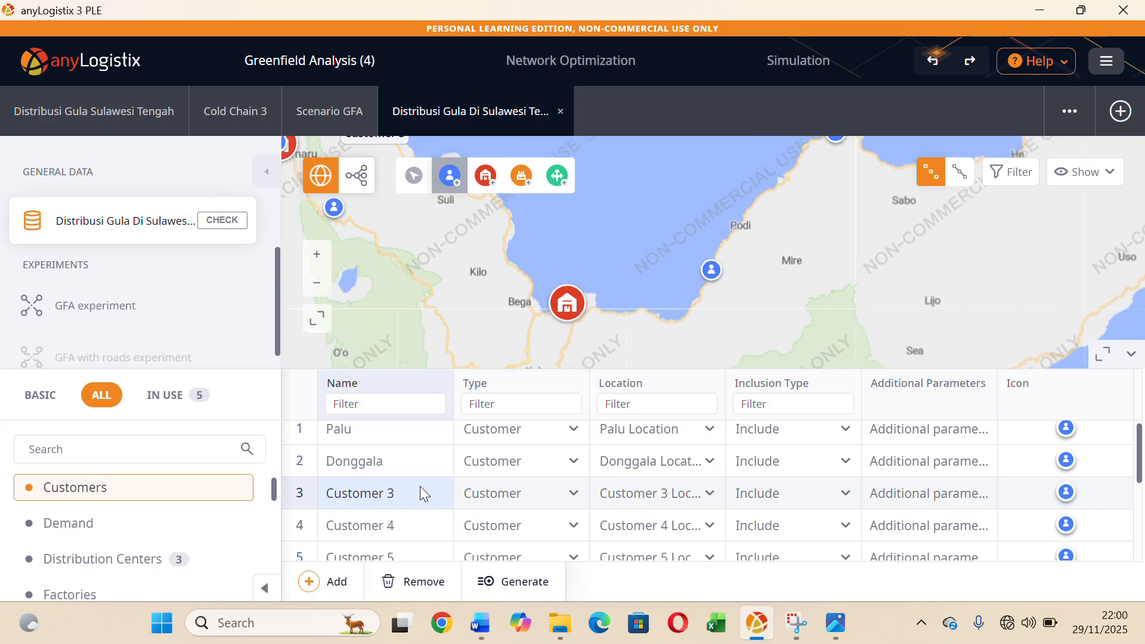
click(421, 486)
key(BackSpace)
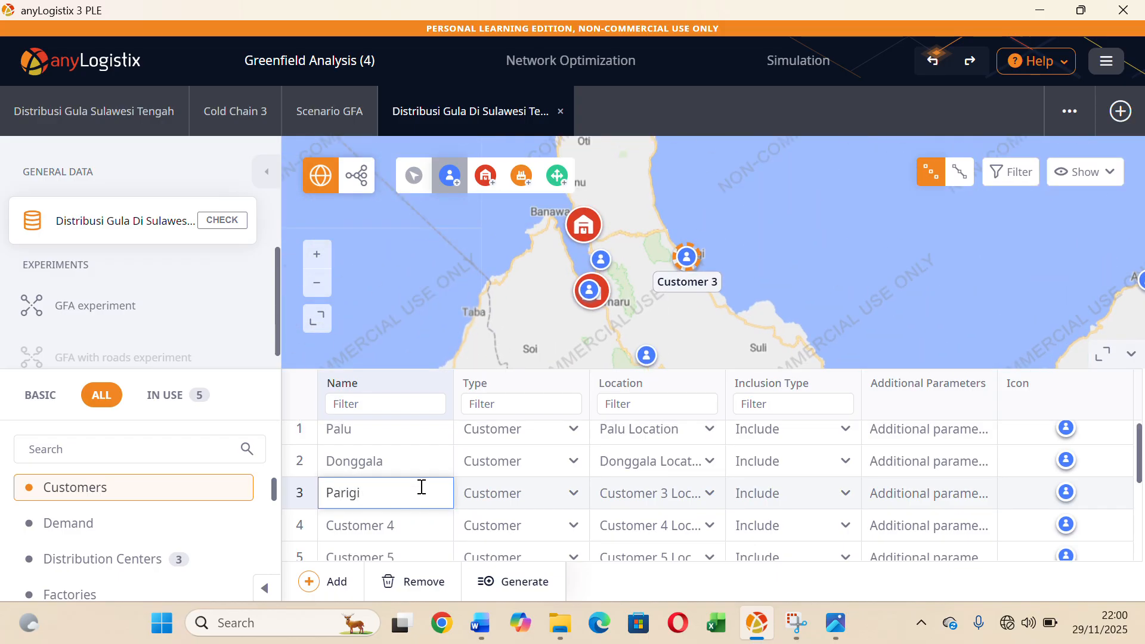
click(418, 520)
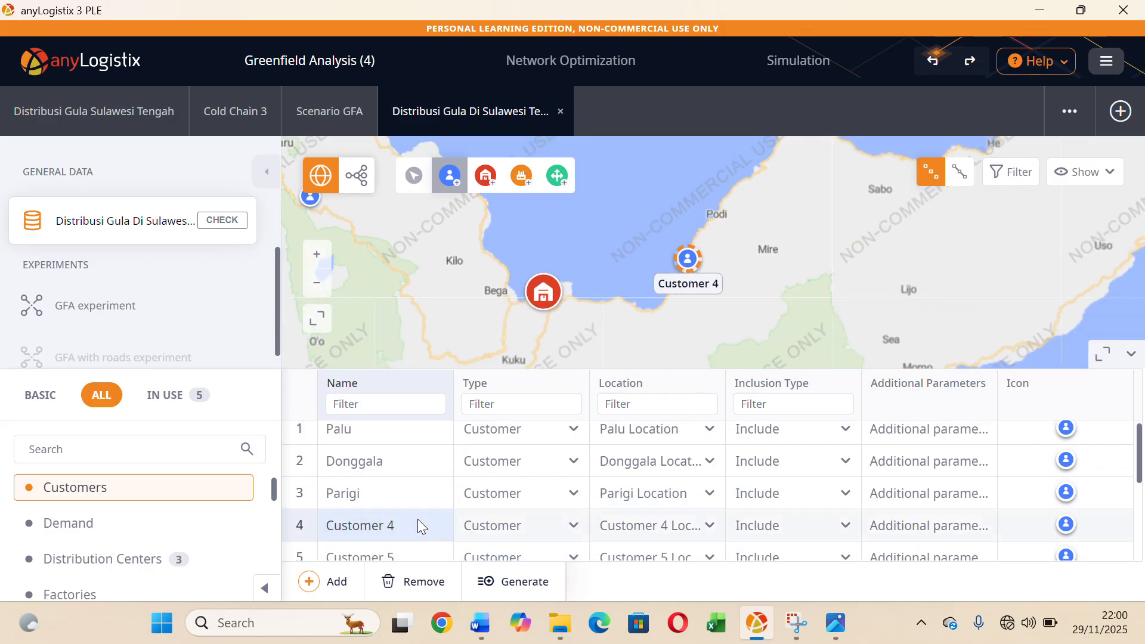
Rename the fourth customer, on the coast south of Podi, as Tojo.
click(417, 519)
key(BackSpace)
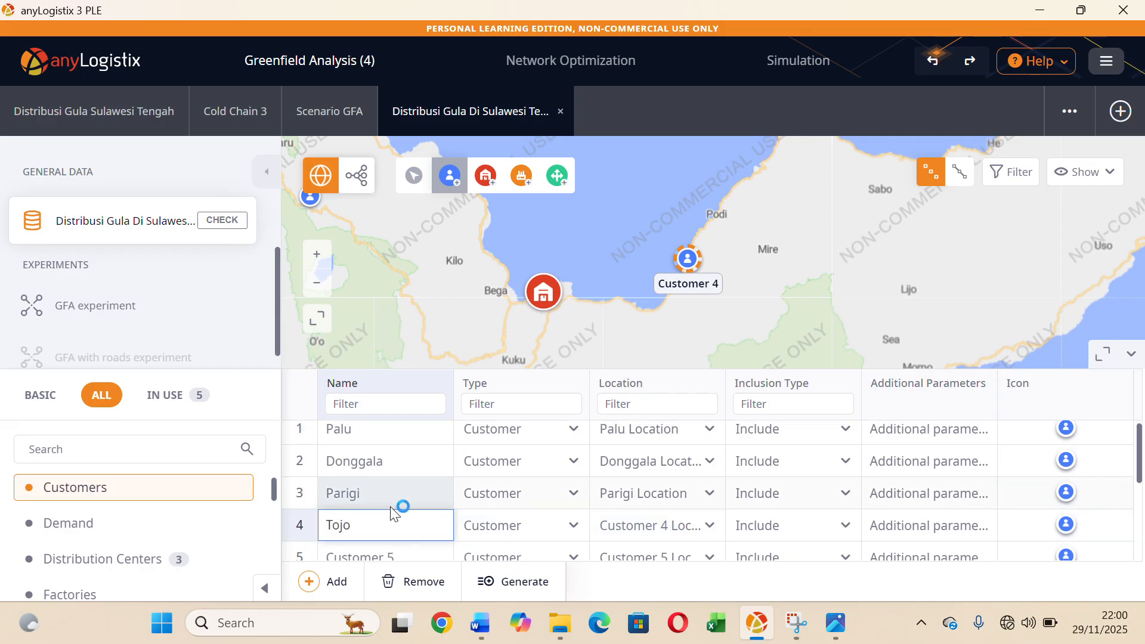
scroll(390, 506, down, 1)
text(Tojo)
click(390, 520)
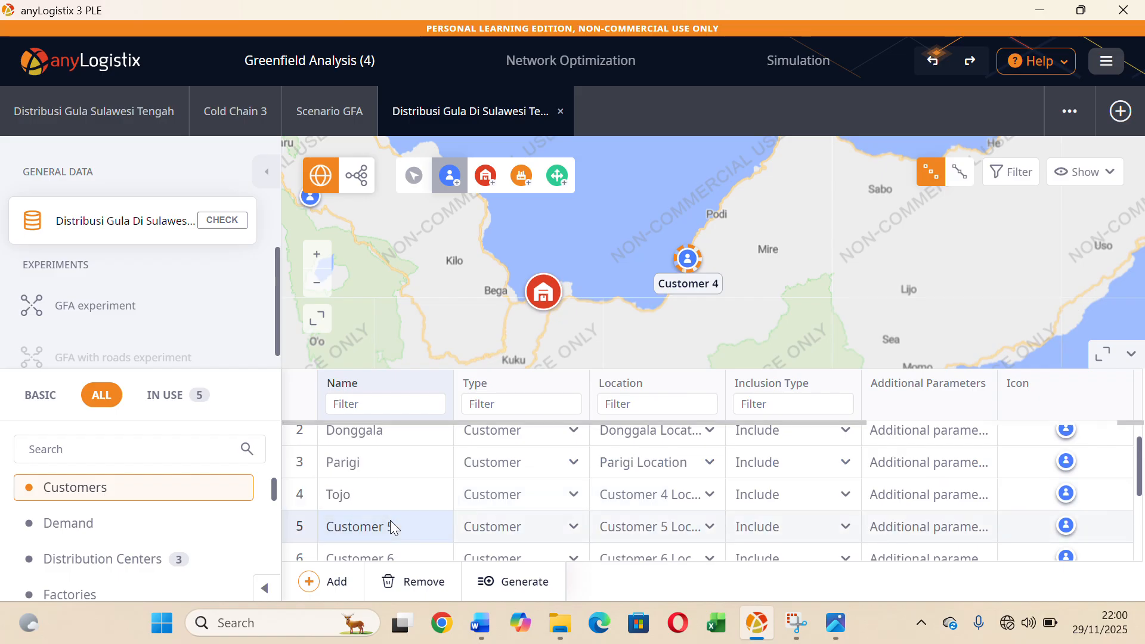
Rename the fifth customer in the table as Ampana.
click(390, 520)
key(BackSpace)
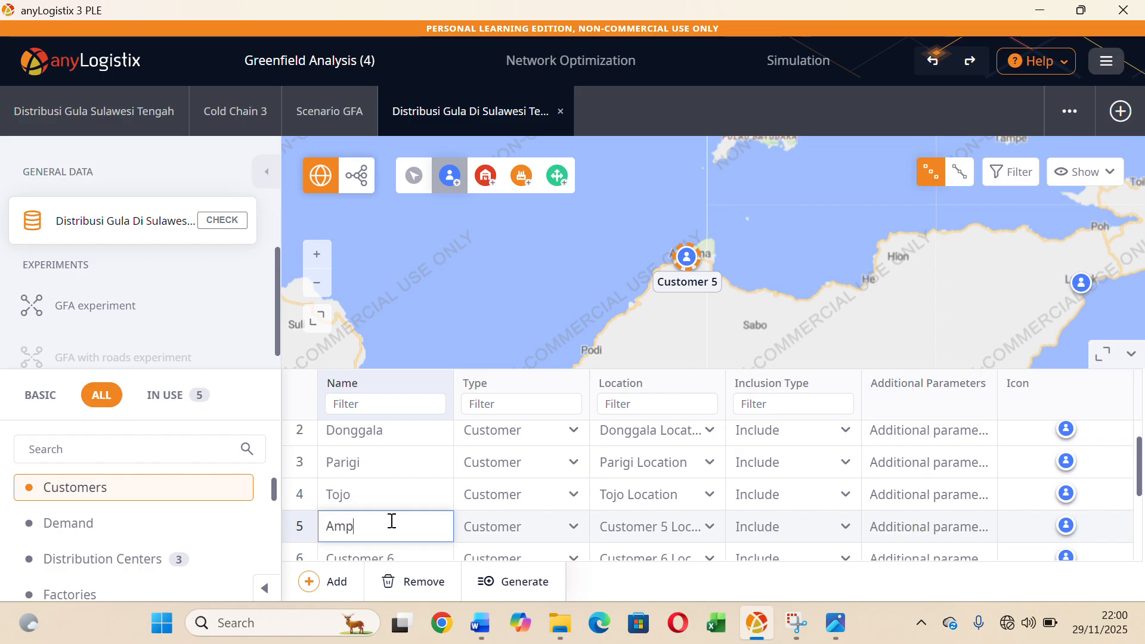
scroll(382, 513, down, 3)
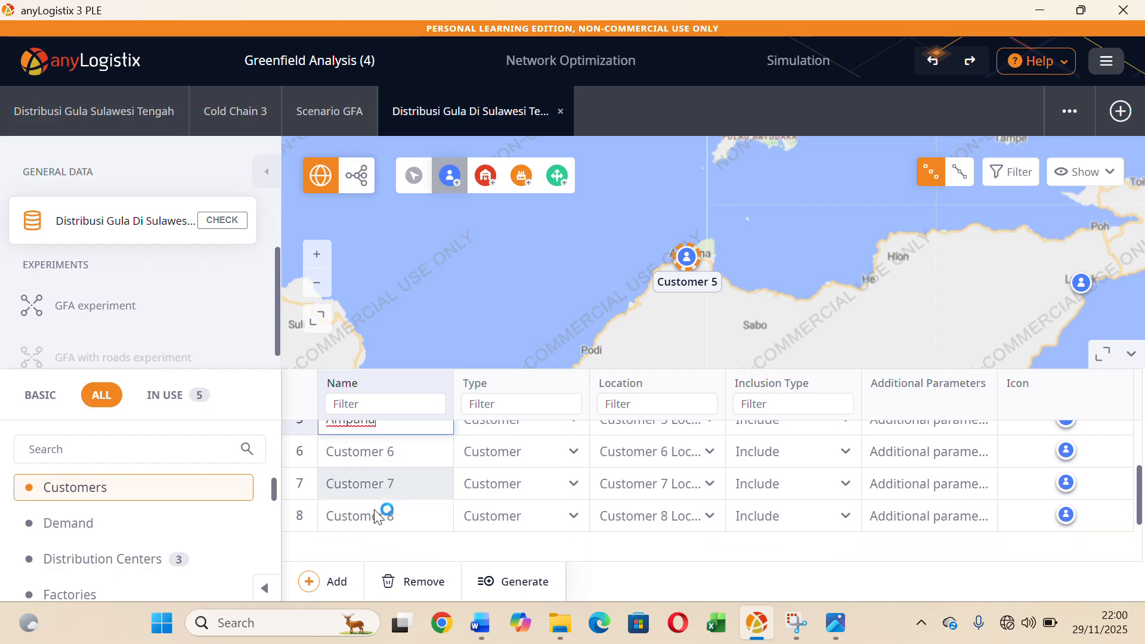
click(404, 456)
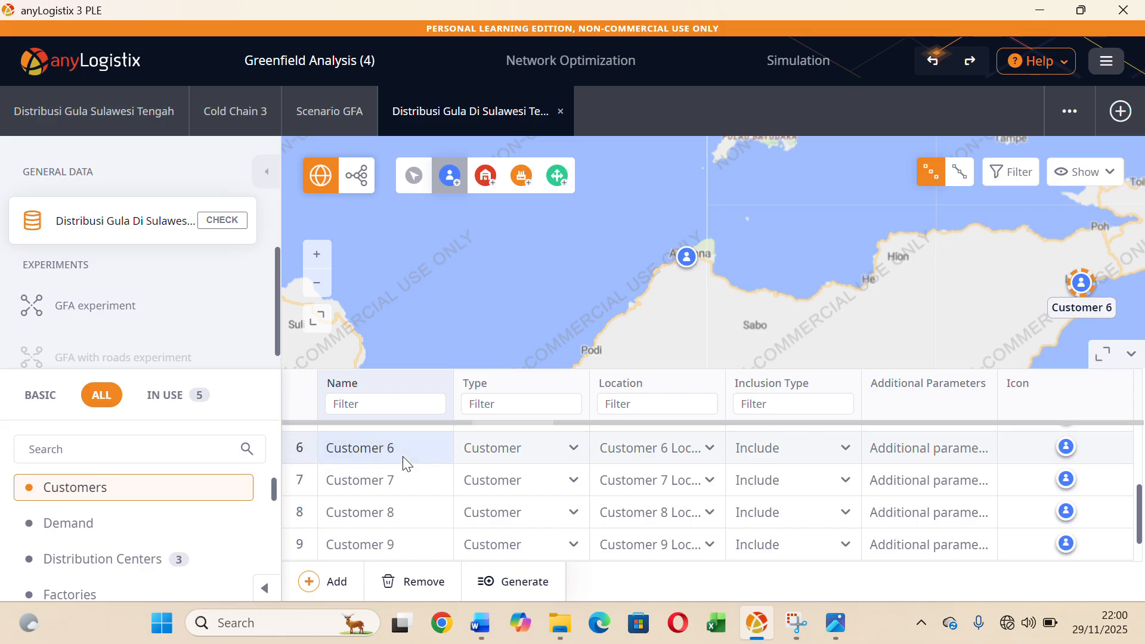
Rename the sixth customer in the table as Luwuk.
click(416, 459)
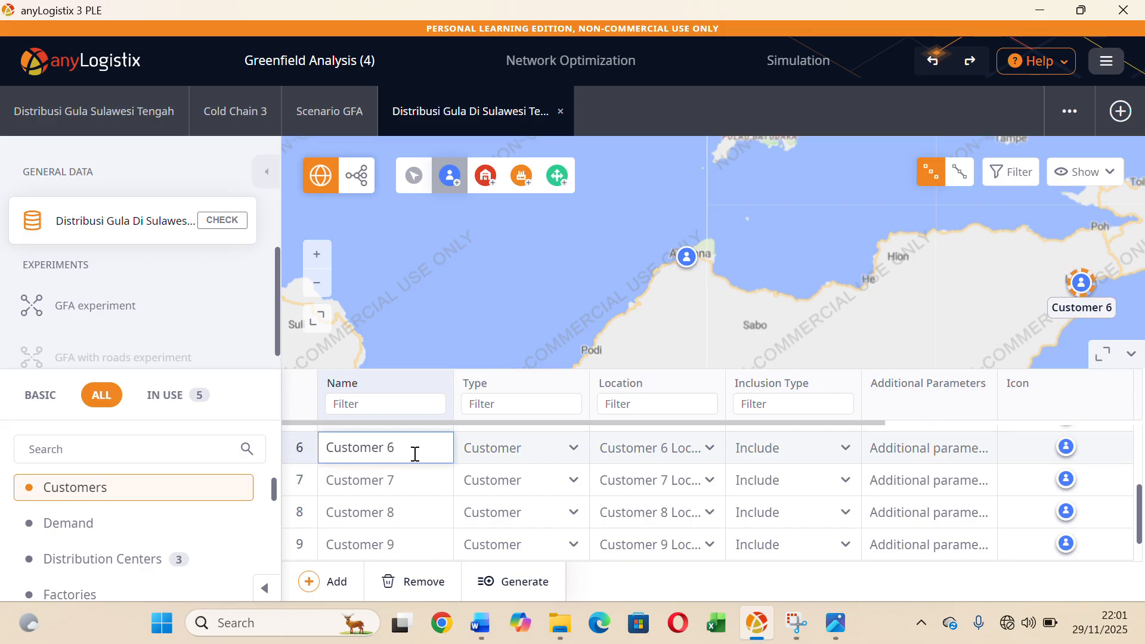
key(ctrl+a)
key(BackSpace)
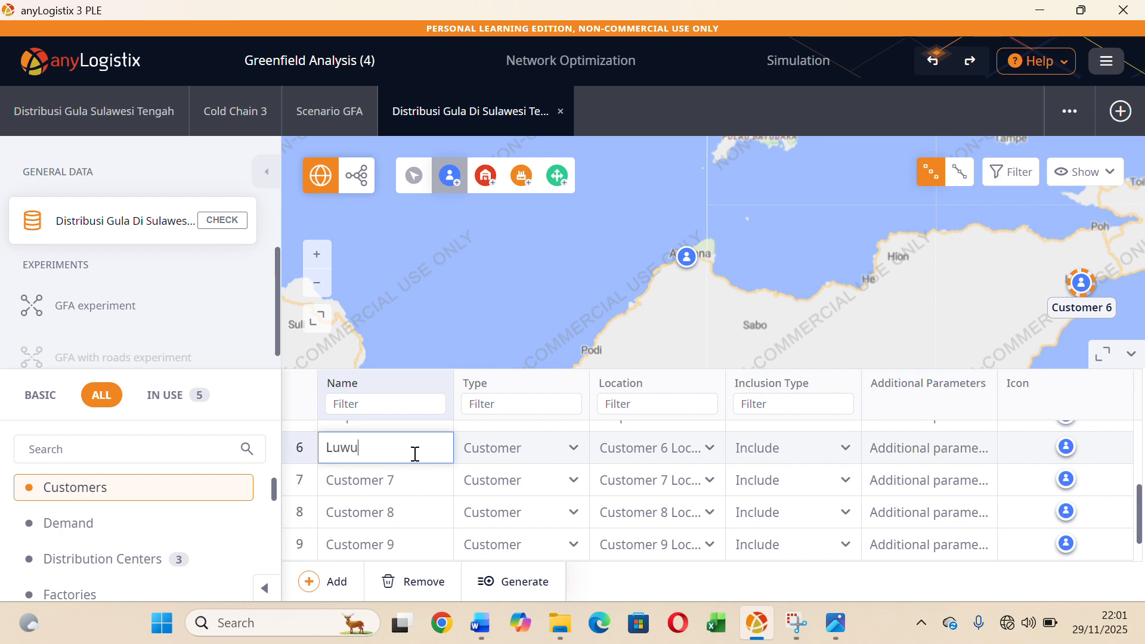
click(394, 485)
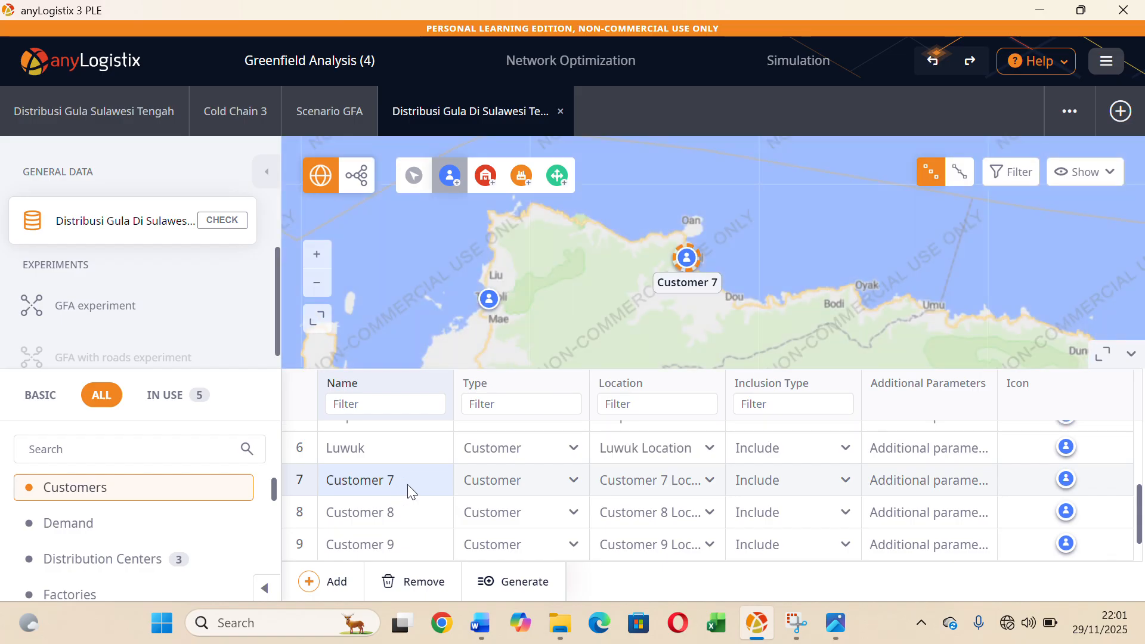
Check the seventh customer's town on the map and rename that customer as Buol.
scroll(776, 304, up, 2)
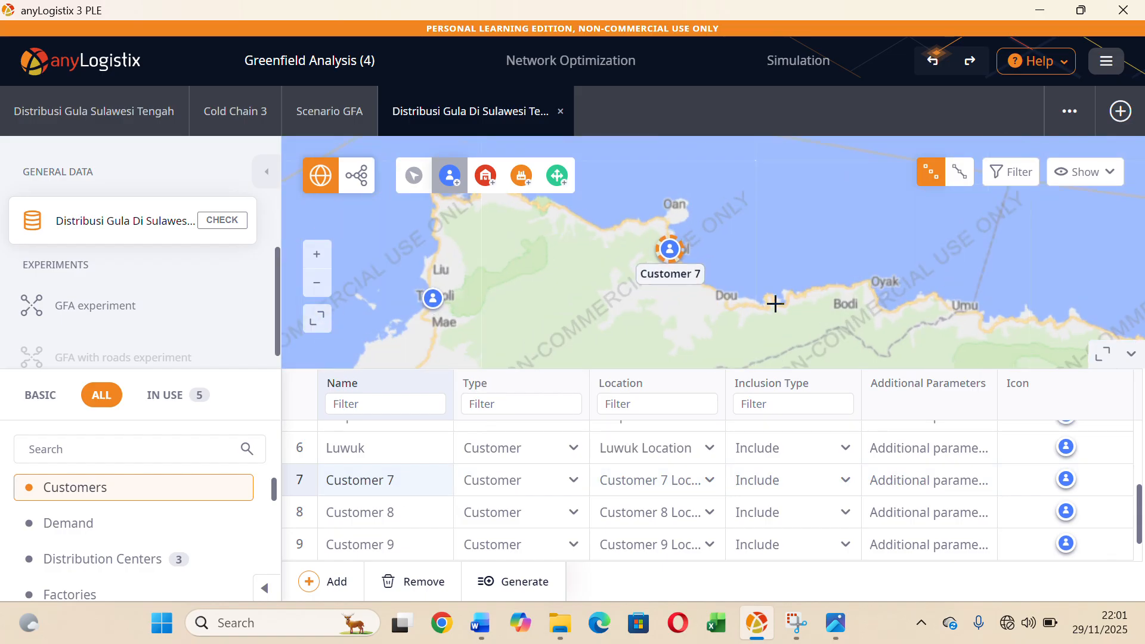
double_click(418, 475)
key(BackSpace)
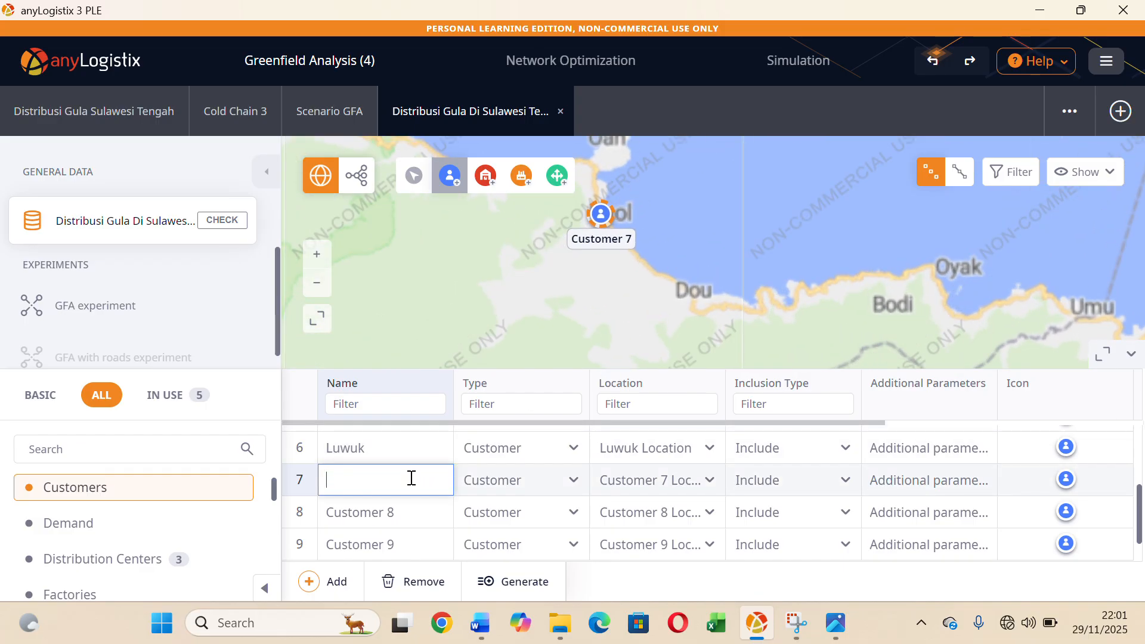
text(Buol)
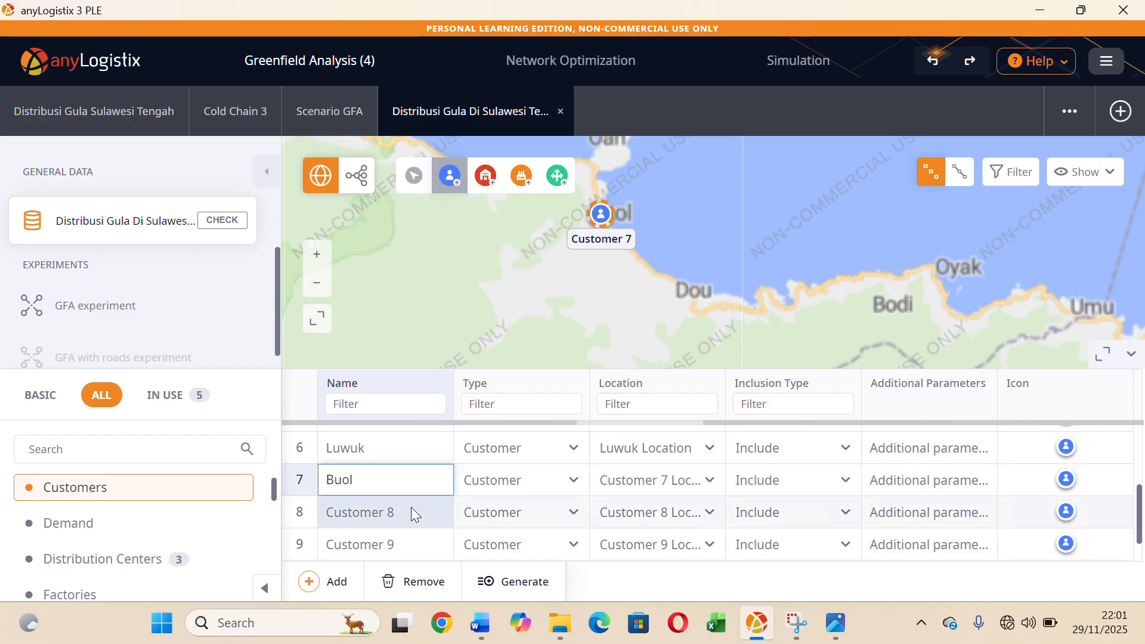
key(Return)
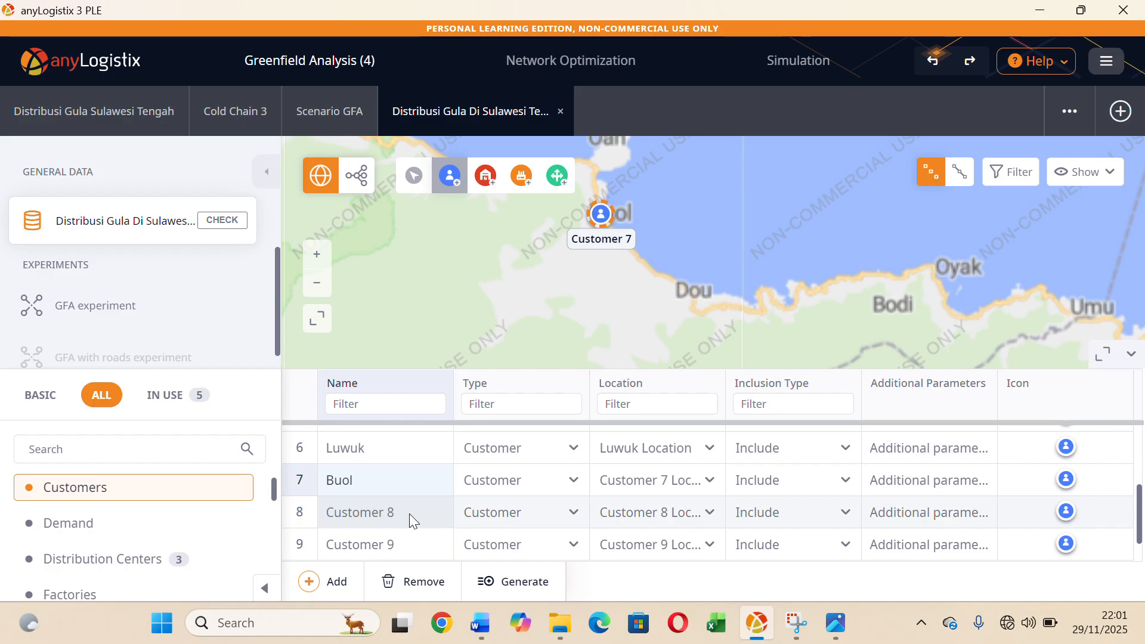
Check the map around the eighth customer, southeast of Palu, and rename that customer as Oloboju.
scroll(618, 323, down, 2)
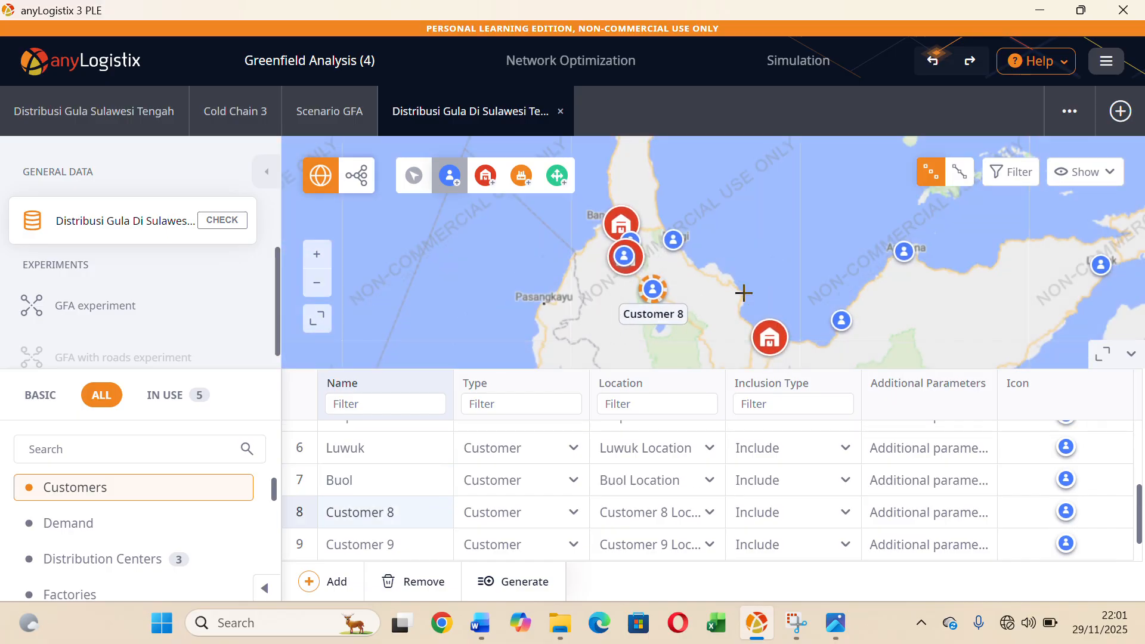
scroll(758, 289, up, 2)
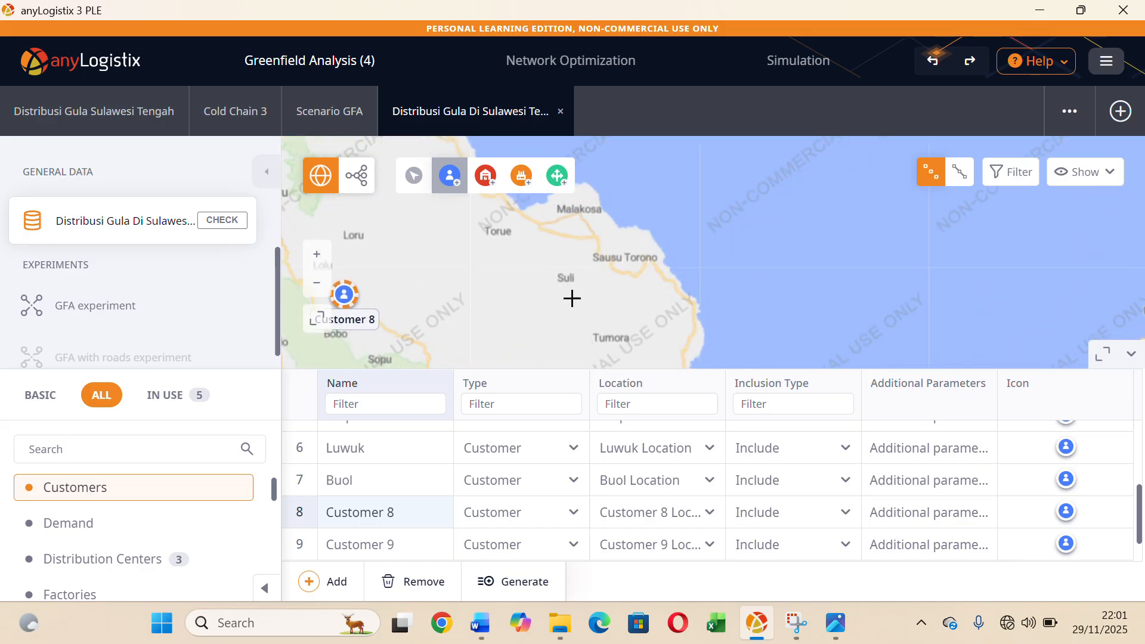
drag(575, 294, 680, 276)
scroll(408, 491, down, 1)
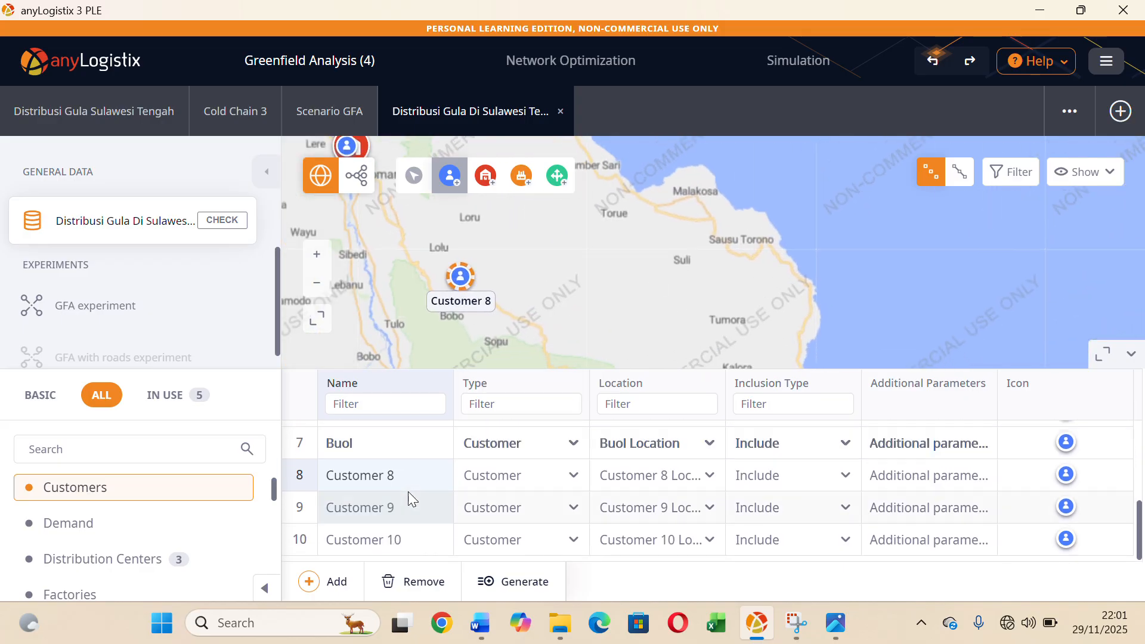
click(410, 476)
key(ctrl+a)
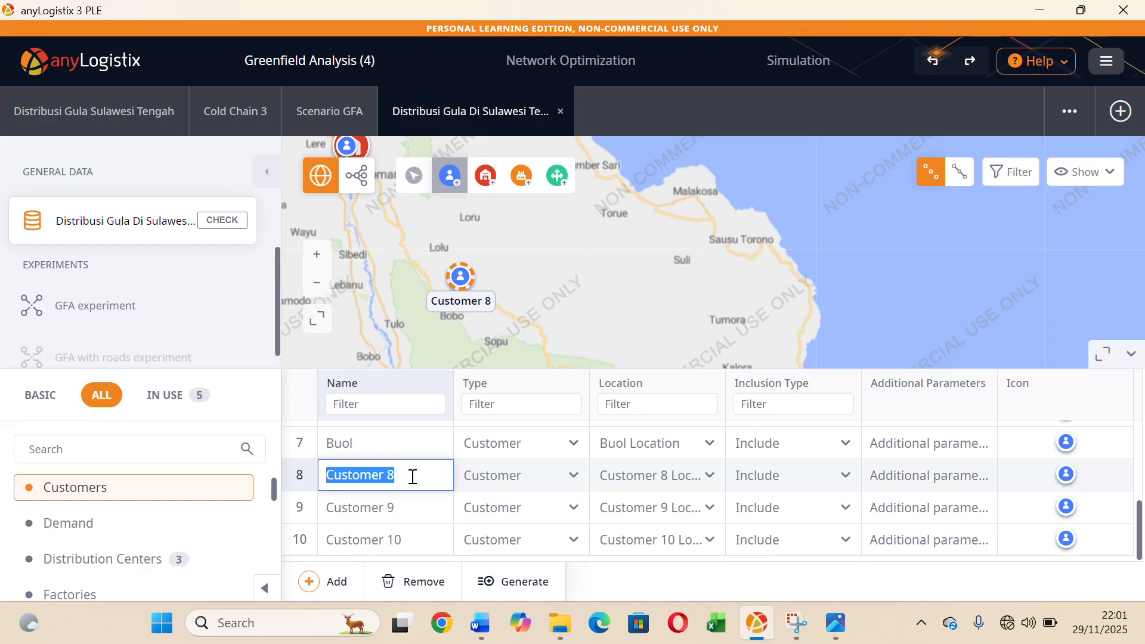
key(BackSpace)
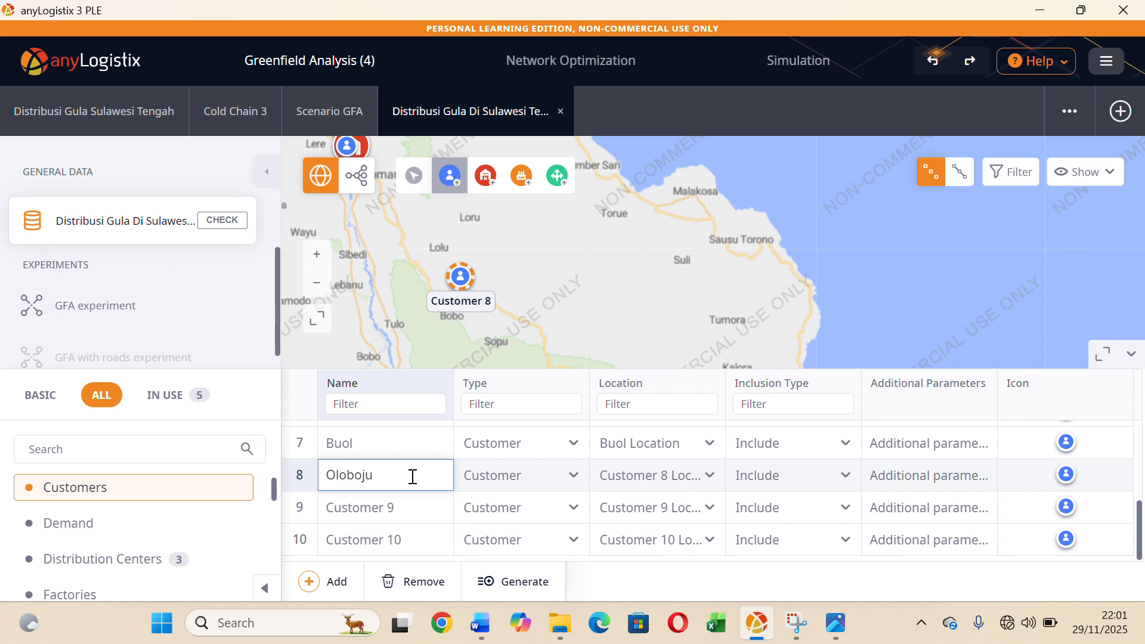
text(Oloboju)
Check the map around the ninth customer, on the coast northwest of Bungku, and rename that customer as Wata.
click(431, 505)
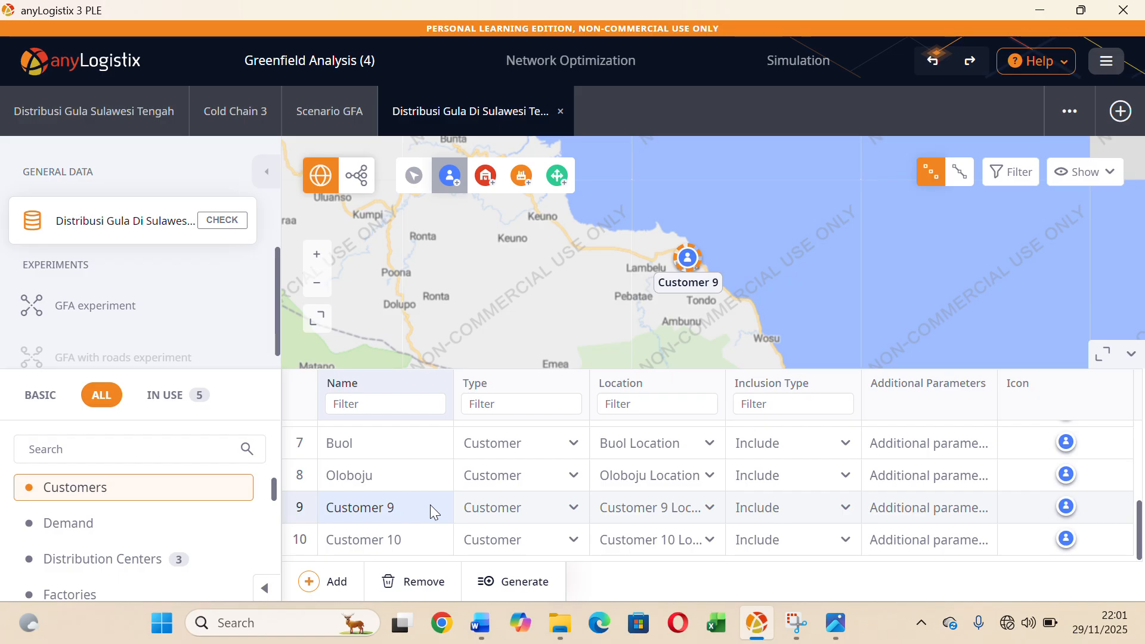
scroll(911, 232, up, 2)
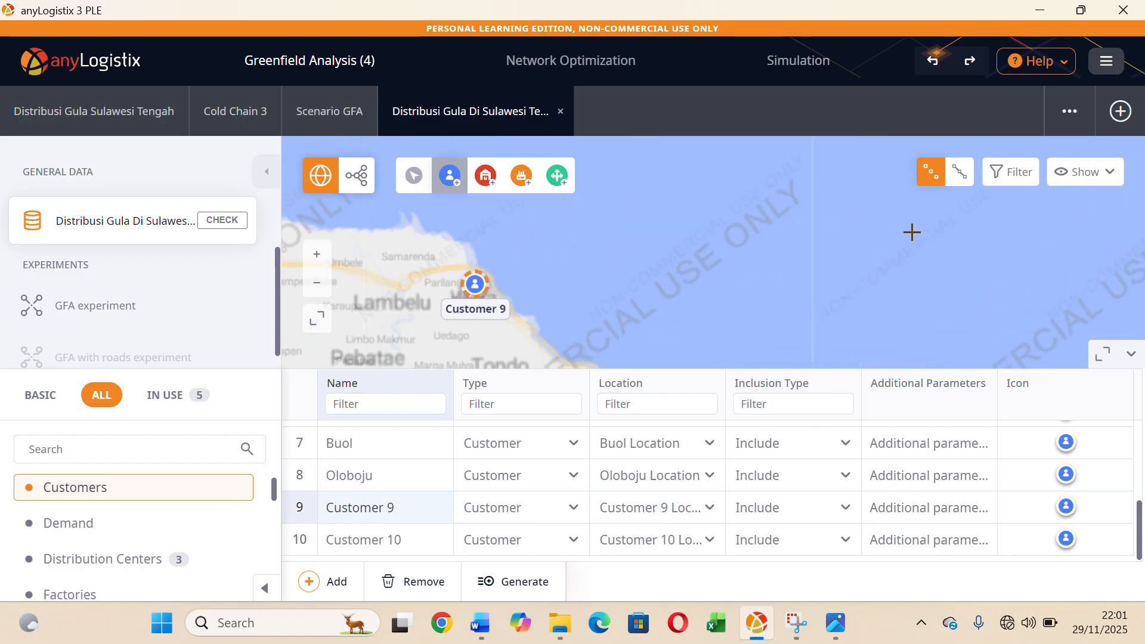
scroll(640, 309, up, 1)
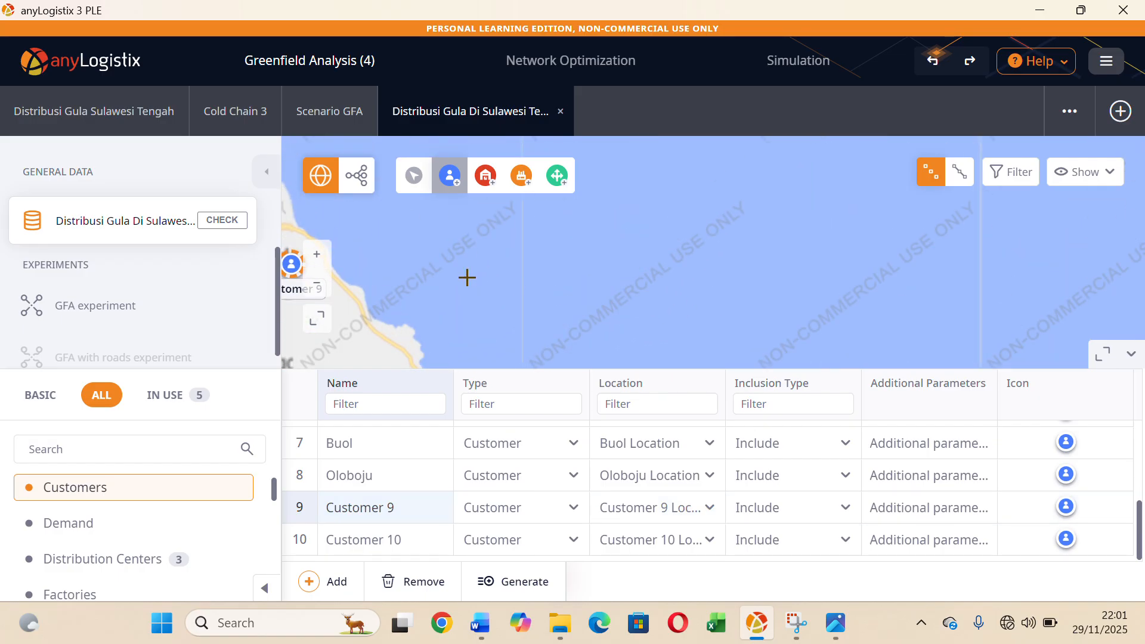
mouse_move(465, 275)
mouse_down()
mouse_move(646, 258)
mouse_move(743, 231)
mouse_up()
scroll(743, 230, down, 5)
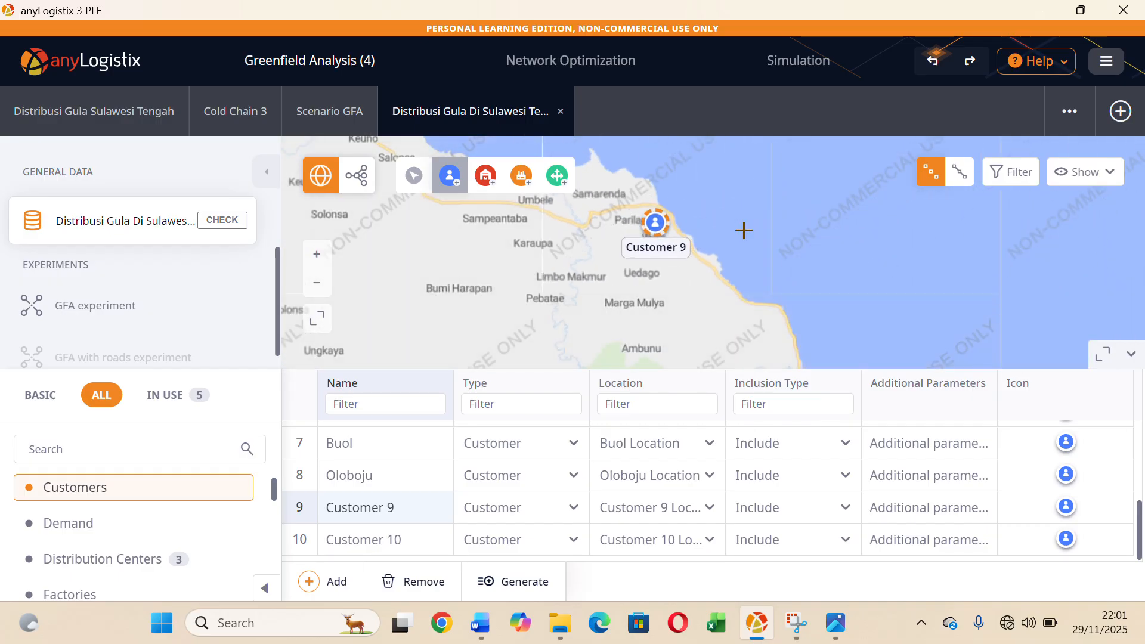
mouse_move(849, 269)
mouse_down()
mouse_move(854, 412)
mouse_move(863, 269)
mouse_up()
scroll(864, 249, down, 2)
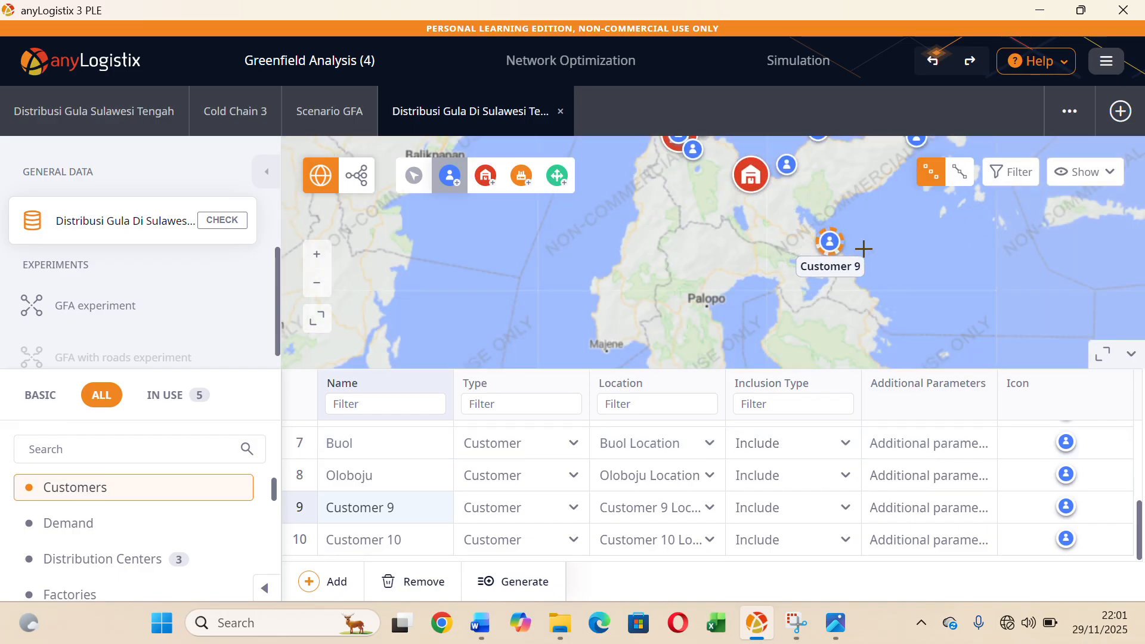
scroll(964, 272, up, 2)
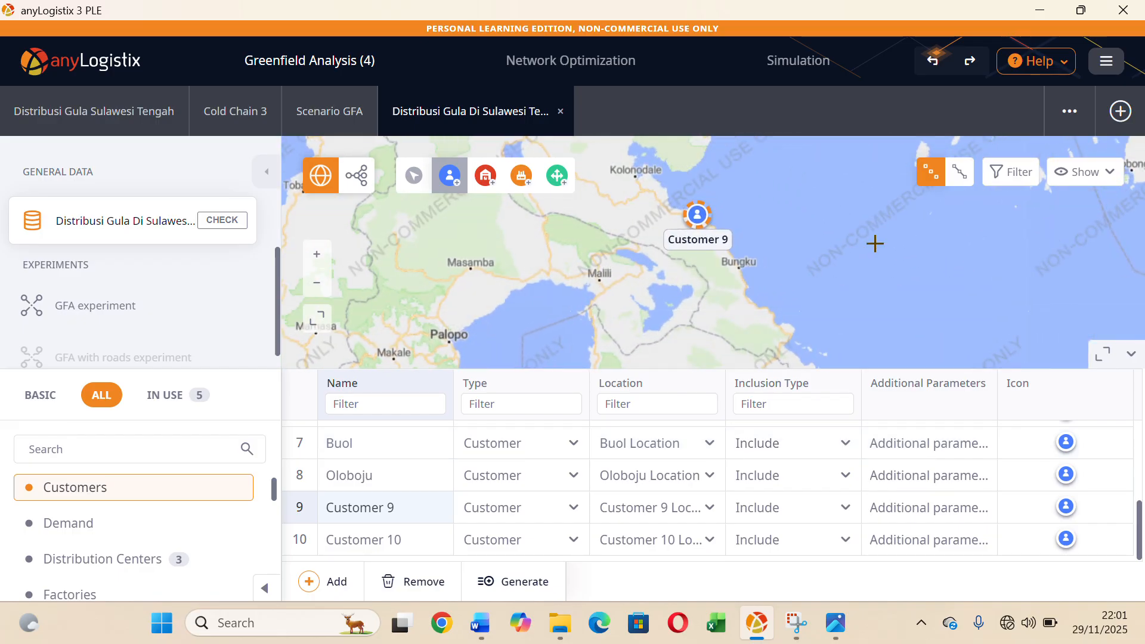
key(super+shift+s)
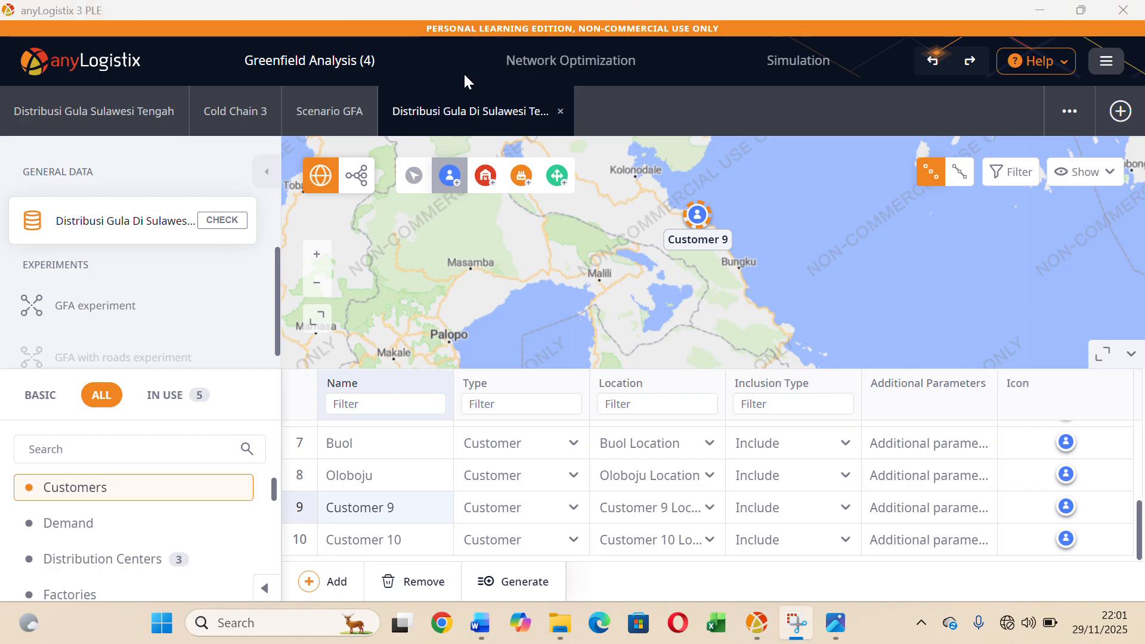
click(415, 502)
double_click(414, 503)
key(BackSpace)
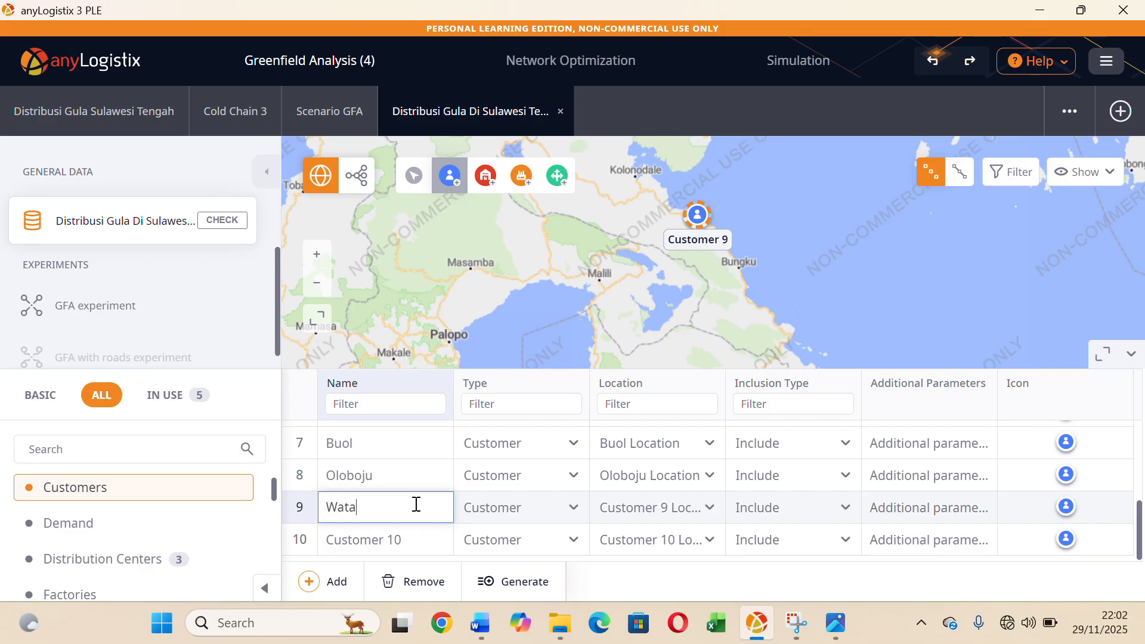
Rename the tenth customer in the table as Toli-toli.
click(406, 537)
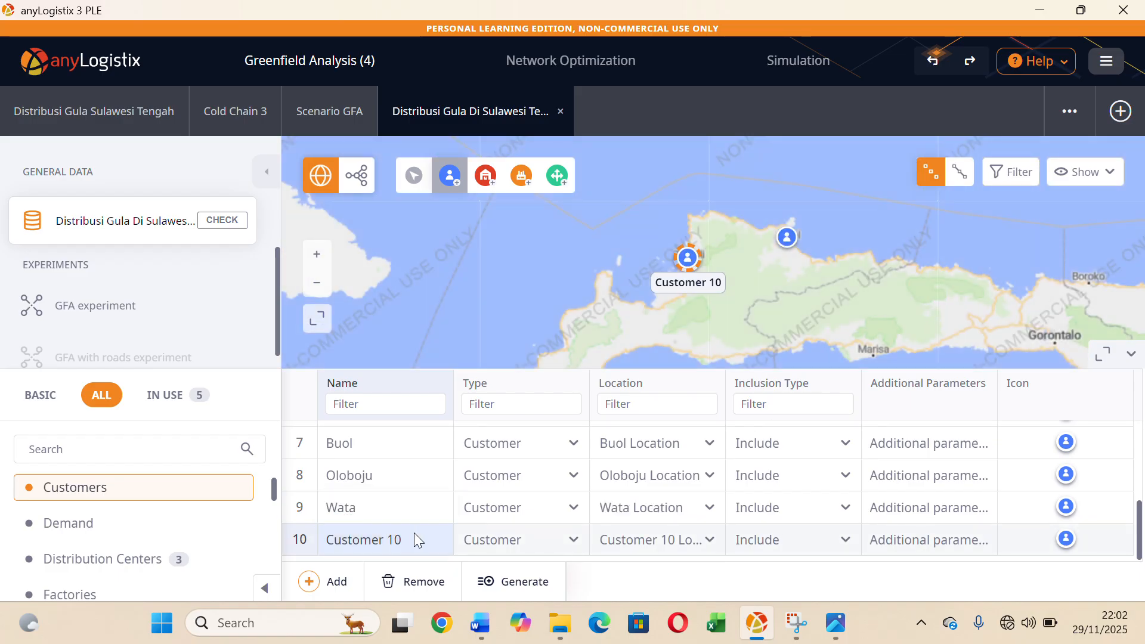
double_click(414, 532)
key(BackSpace)
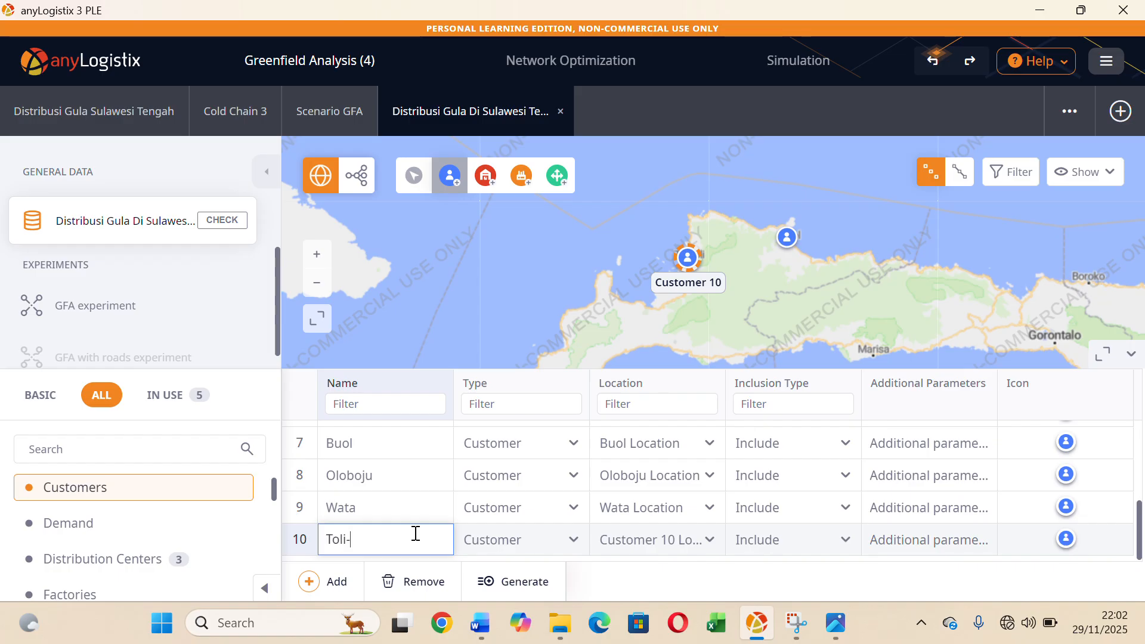
text(Toli-toli)
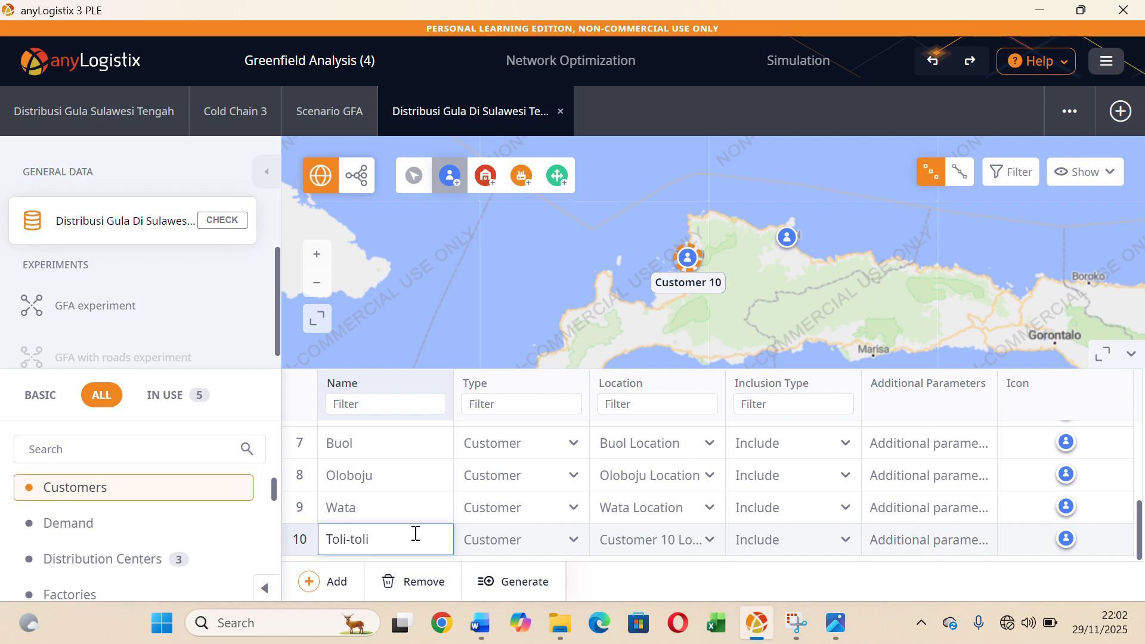
key(Return)
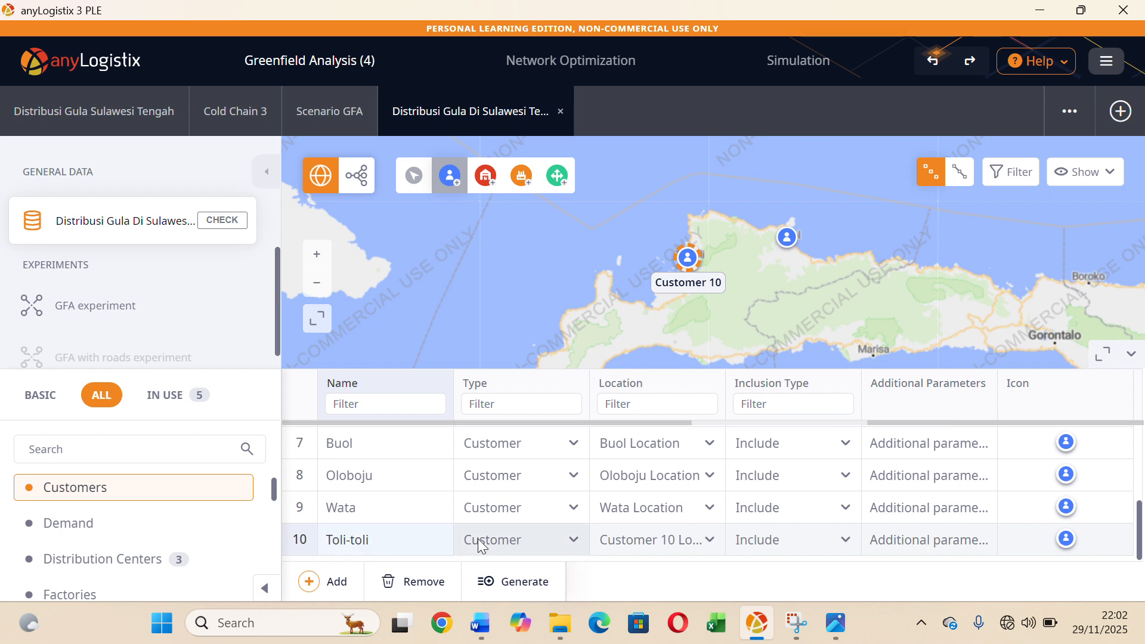
Review the names, types, locations and inclusion settings of all ten customers in the table.
scroll(819, 482, up, 5)
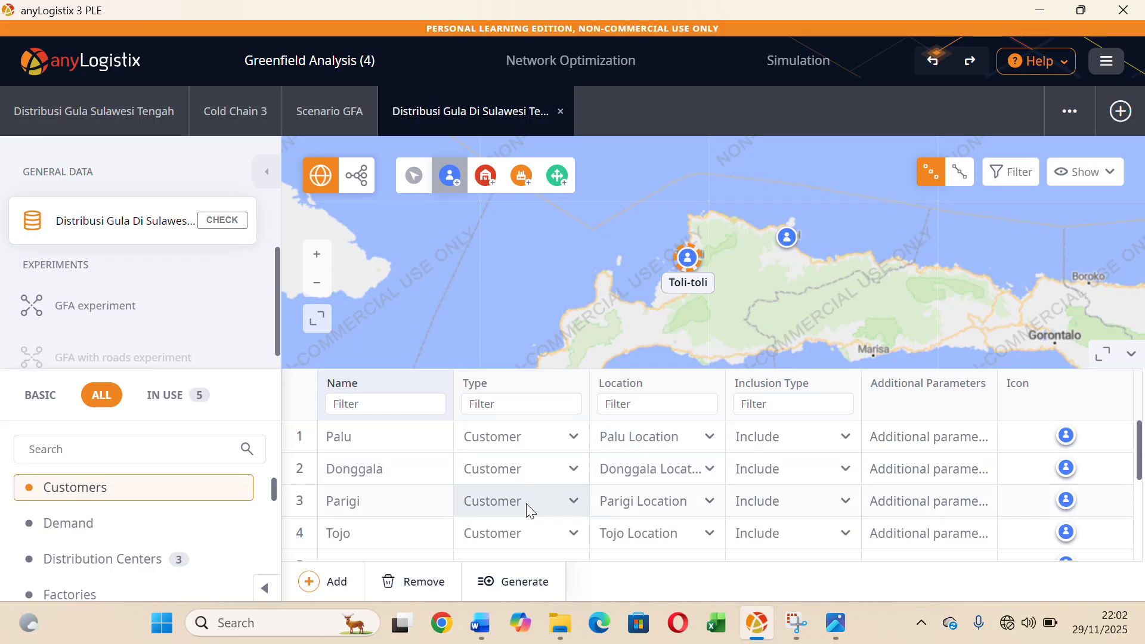
scroll(528, 507, down, 5)
scroll(528, 507, up, 2)
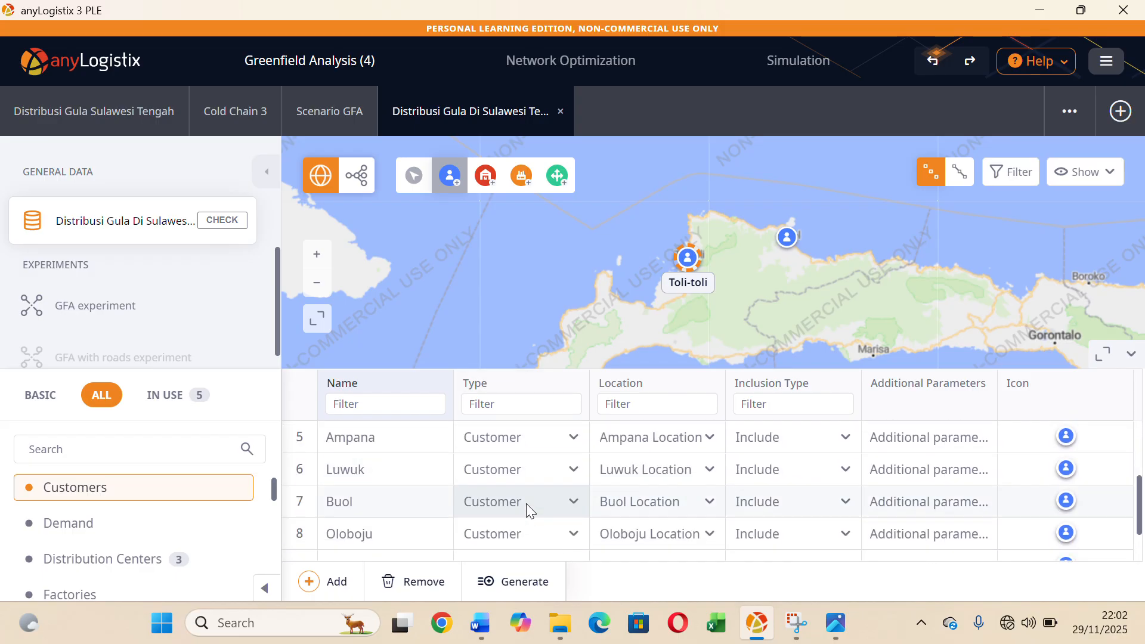
scroll(673, 504, up, 4)
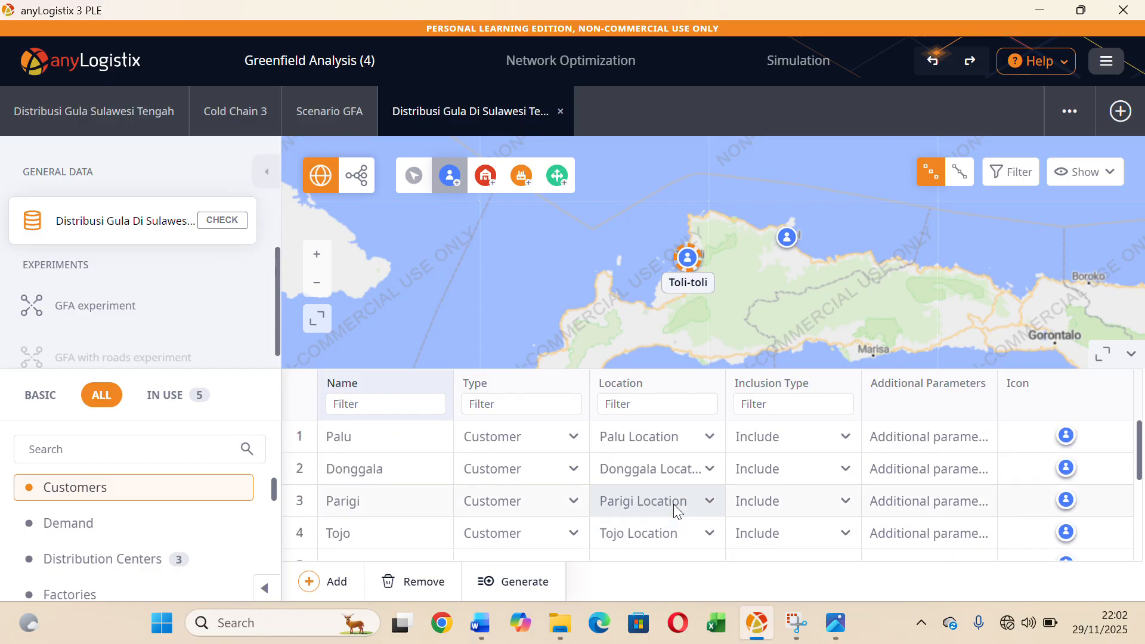
scroll(674, 504, down, 5)
scroll(674, 503, up, 1)
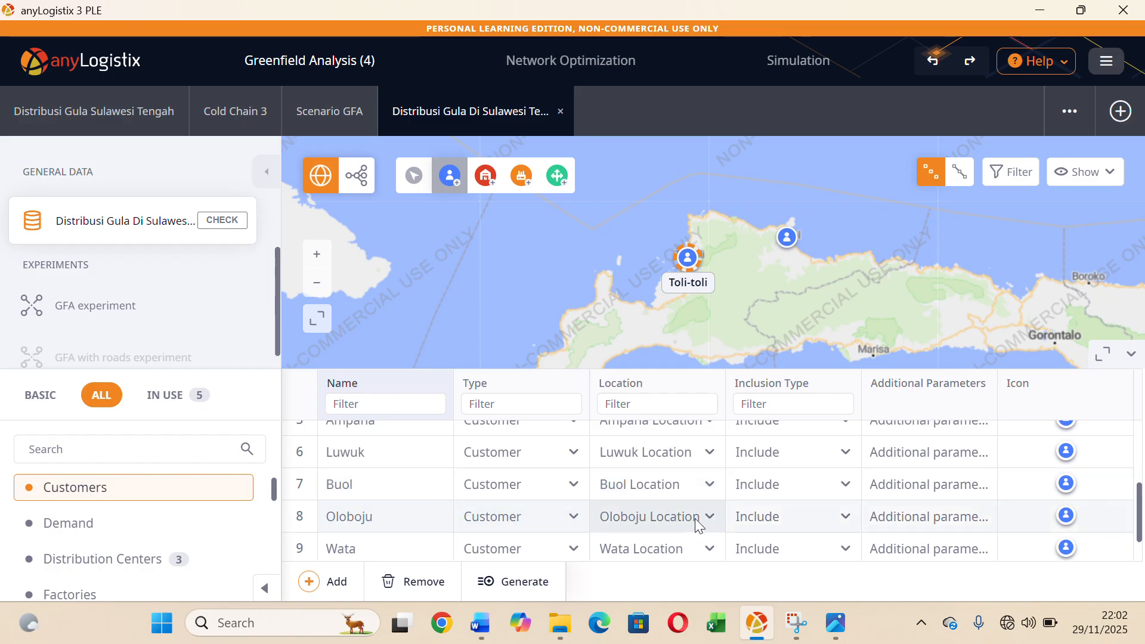
scroll(691, 519, down, 1)
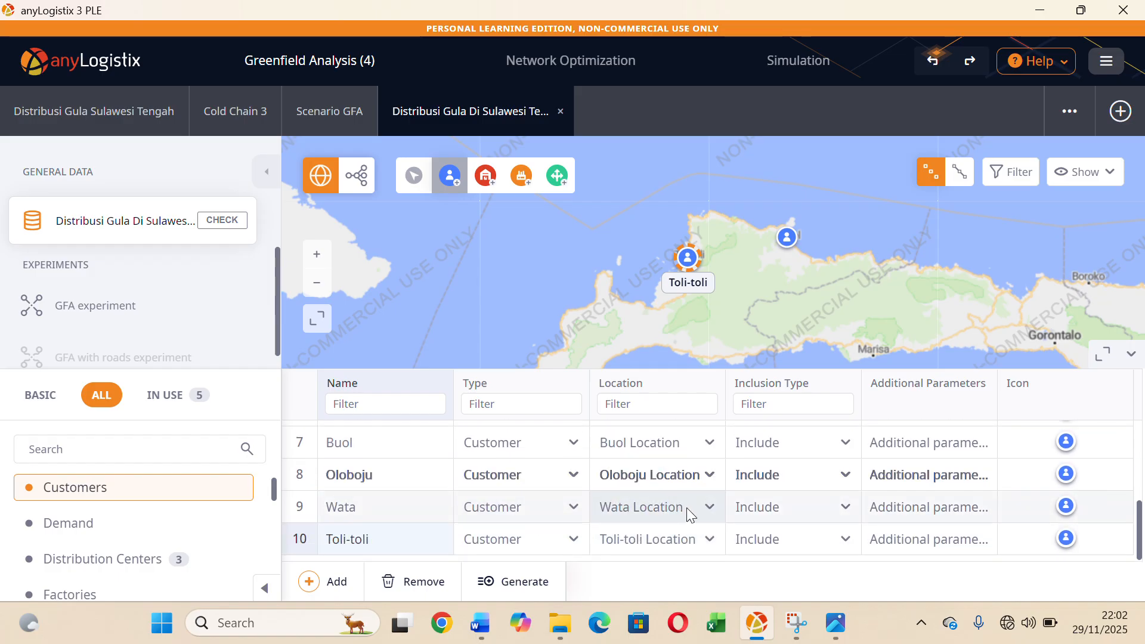
scroll(792, 474, up, 6)
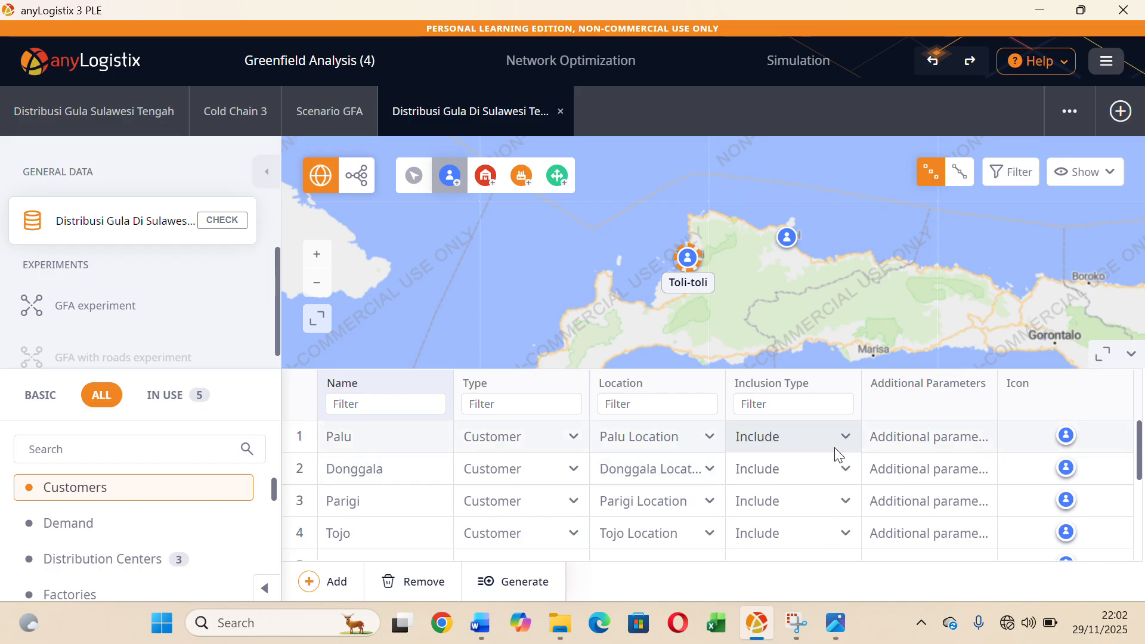
scroll(828, 498, down, 6)
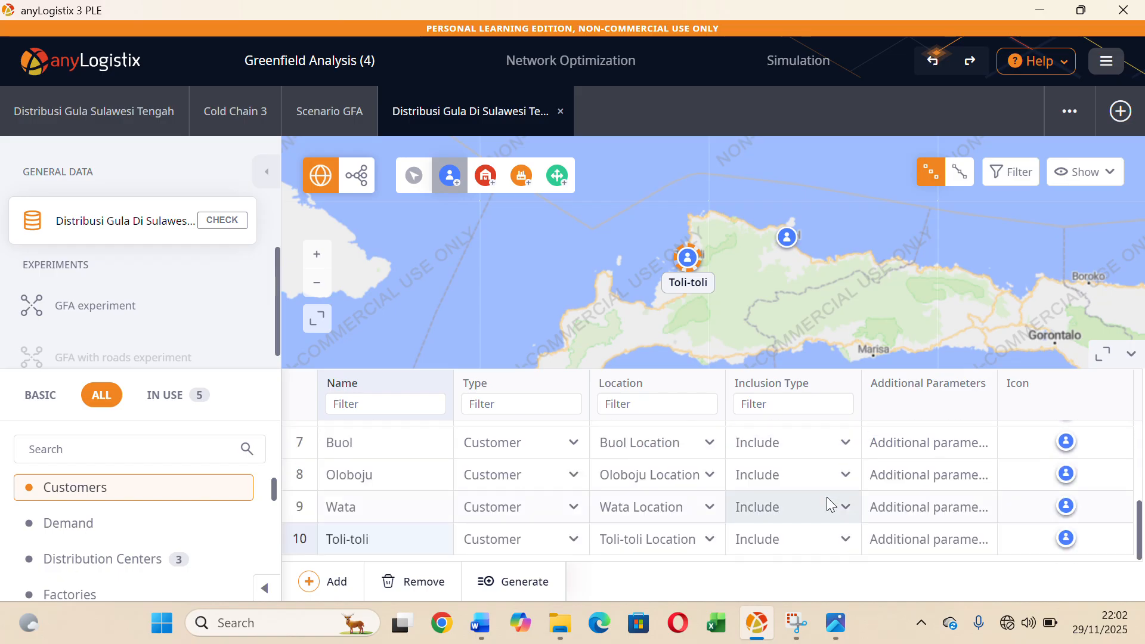
scroll(828, 498, up, 6)
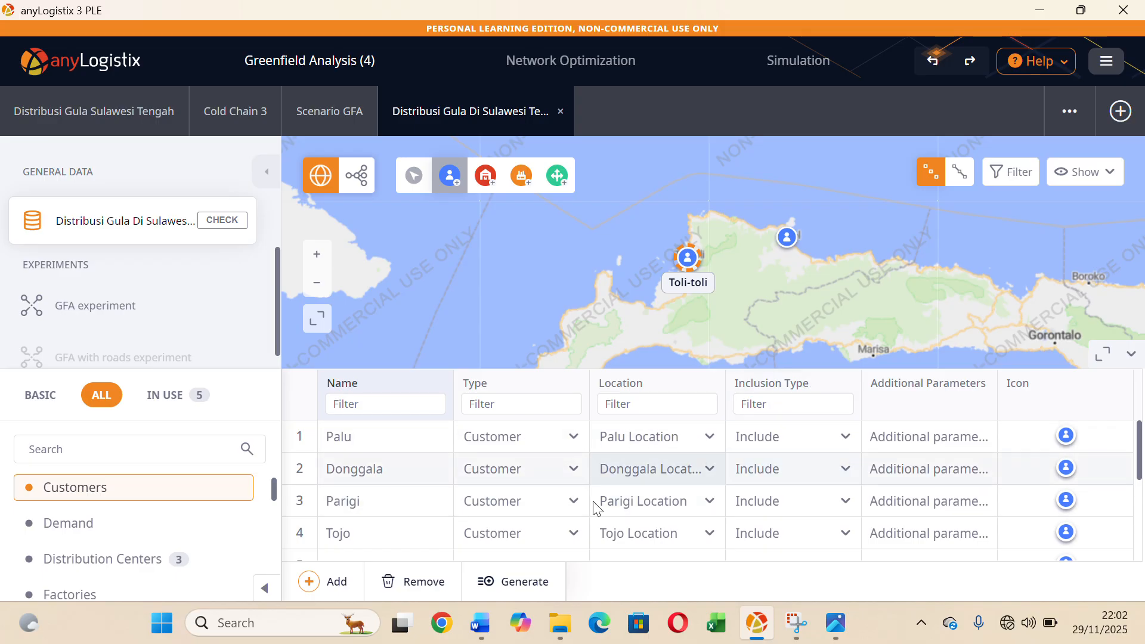
Open the demand table, look through its customer rows and check the product options for Palu.
click(160, 536)
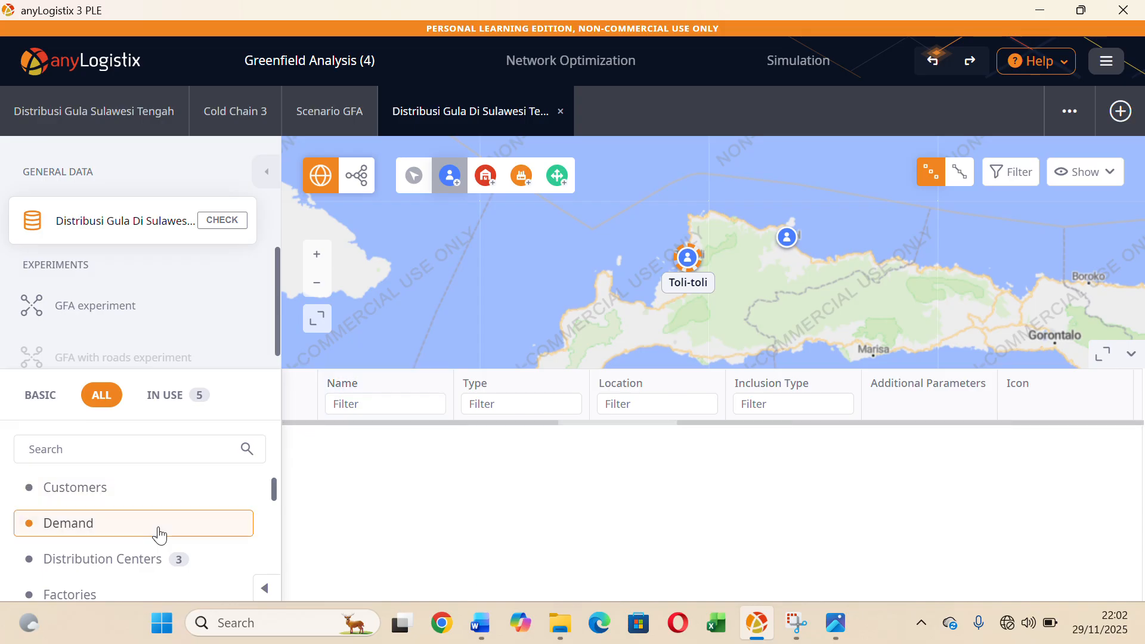
scroll(563, 512, down, 5)
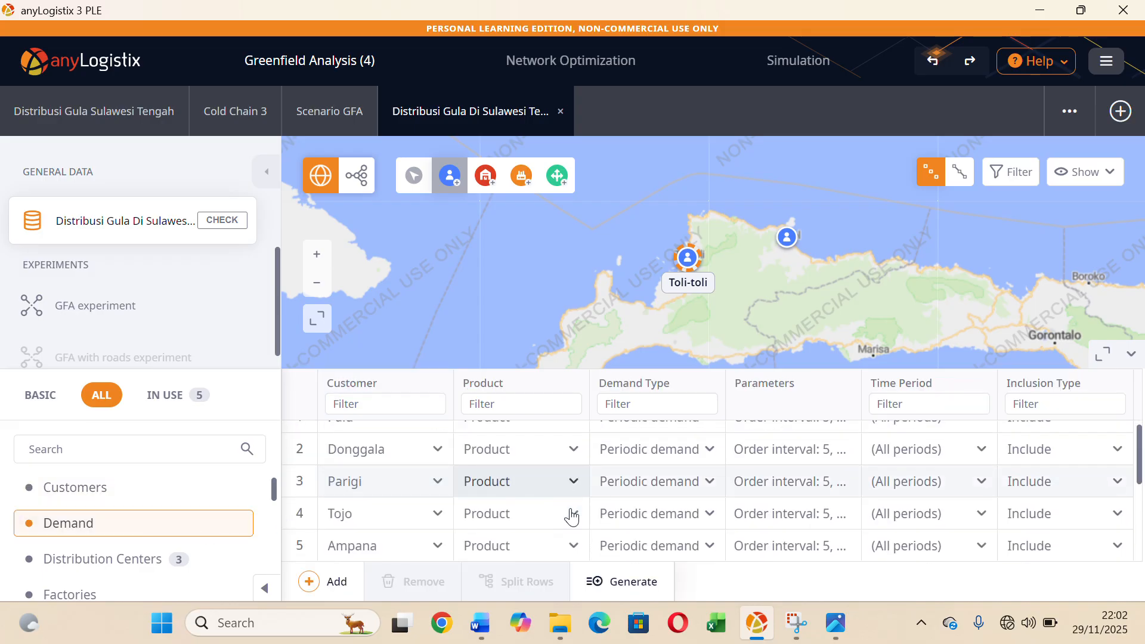
scroll(571, 516, up, 5)
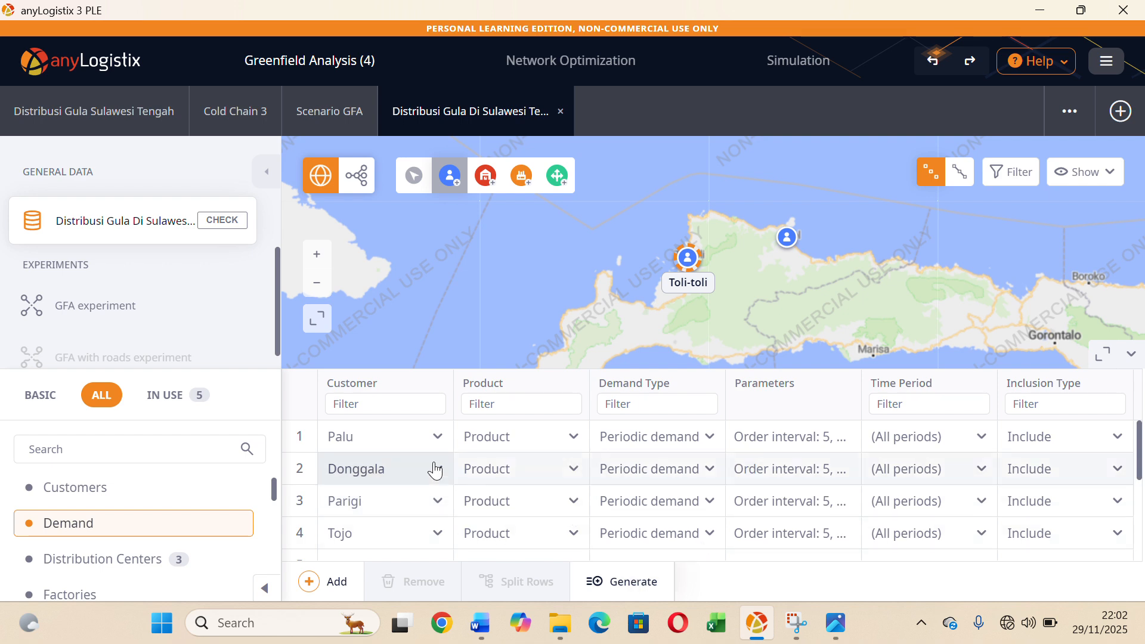
click(572, 450)
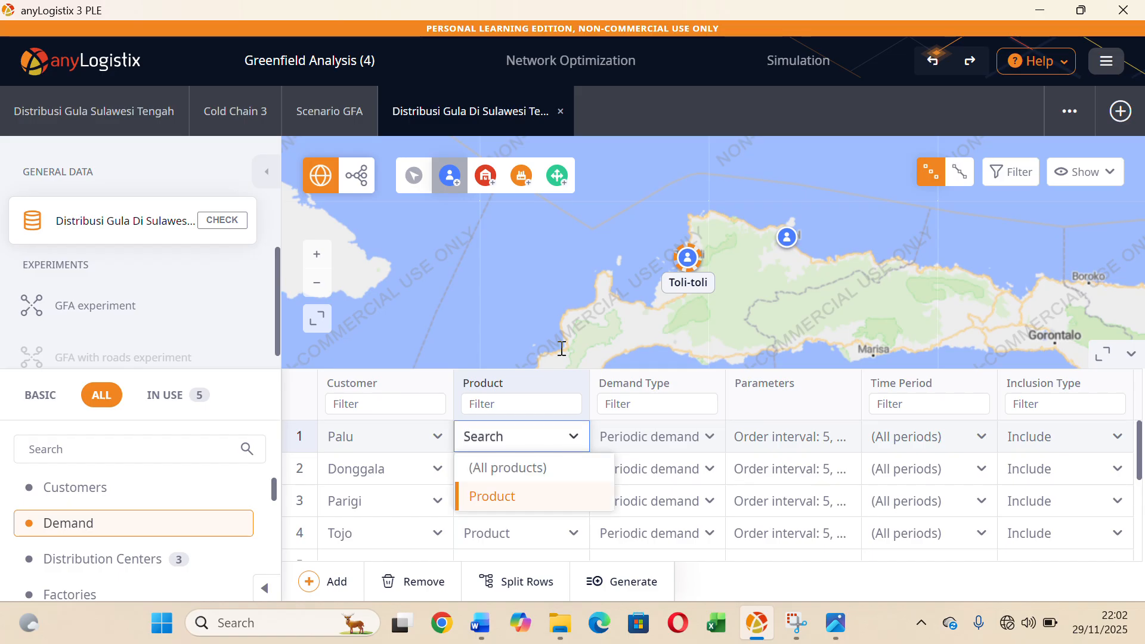
click(474, 36)
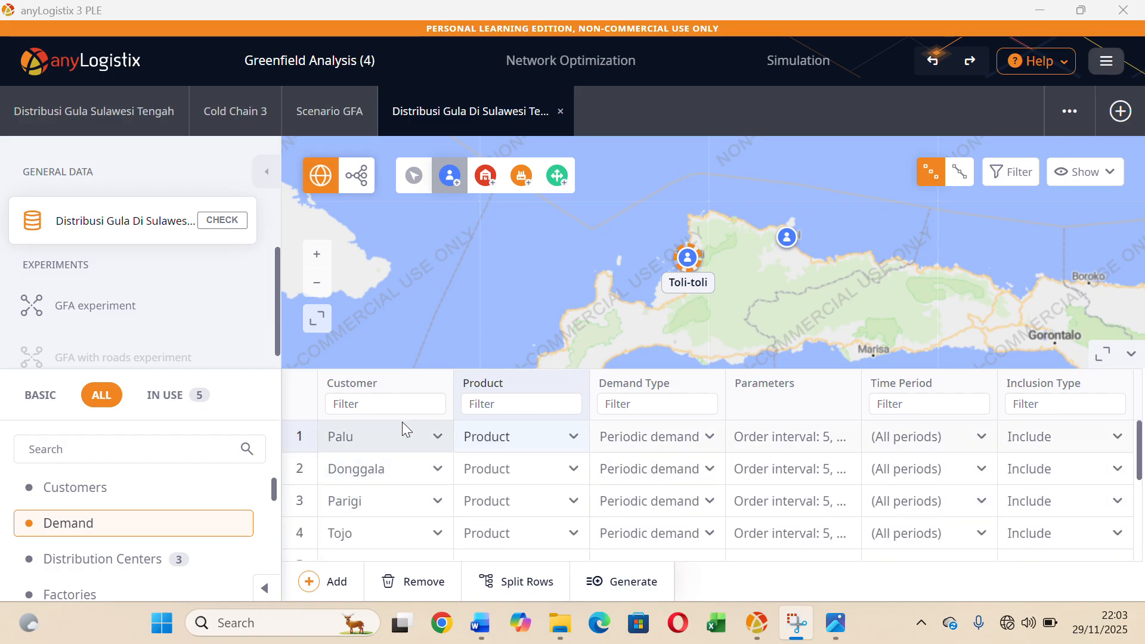
Try to set the product in Palu's demand row to Gula Pasir.
click(564, 438)
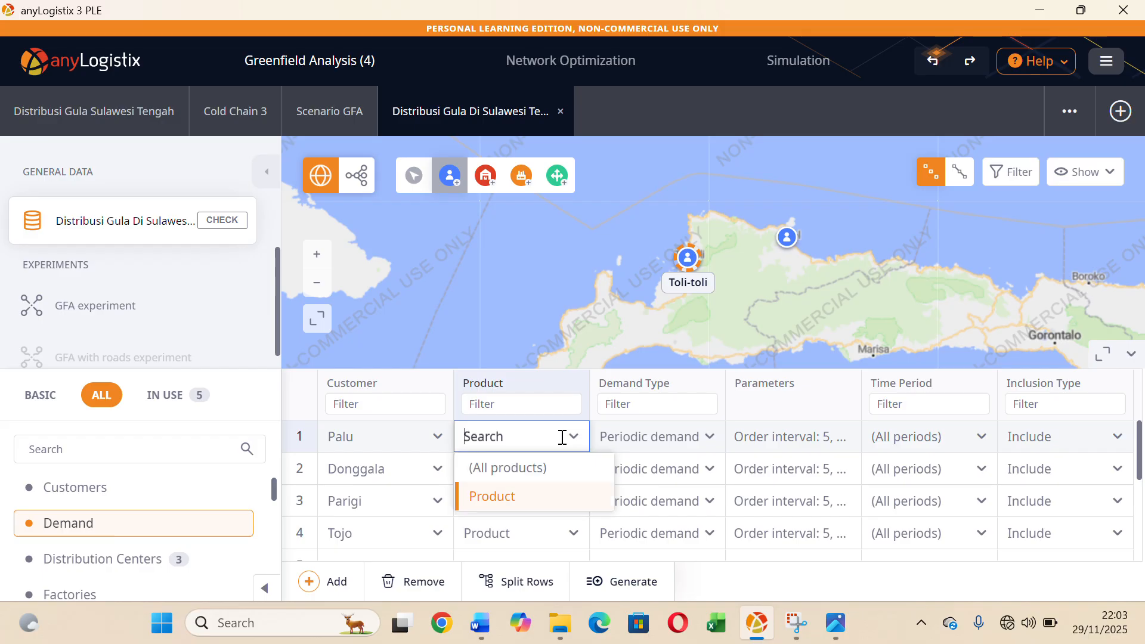
text(Gul)
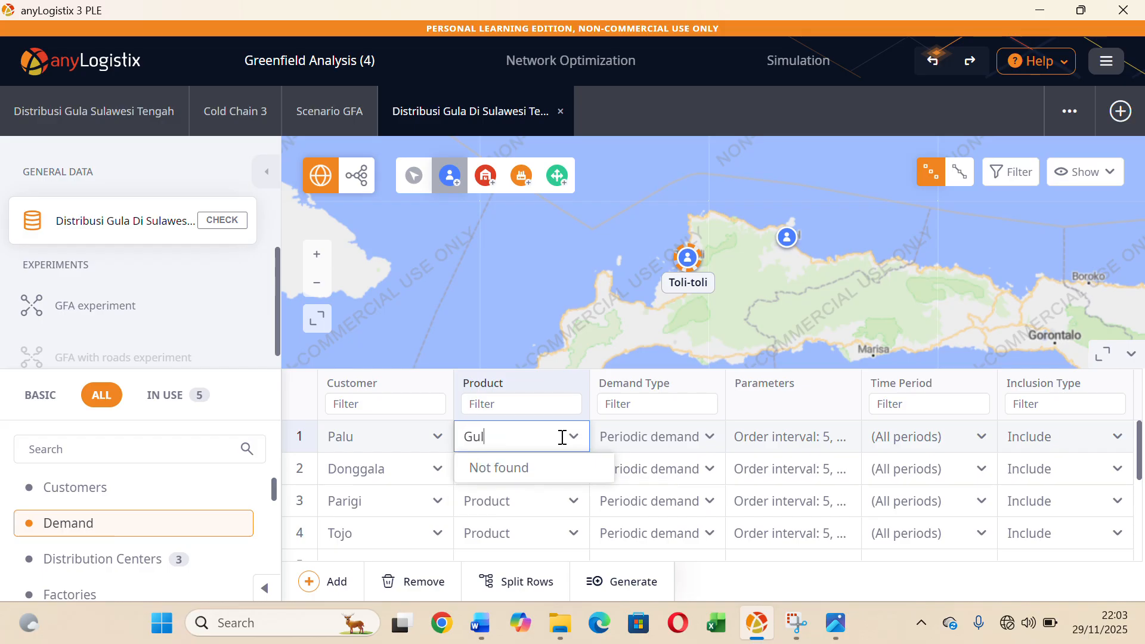
text(a Pasir)
click(573, 441)
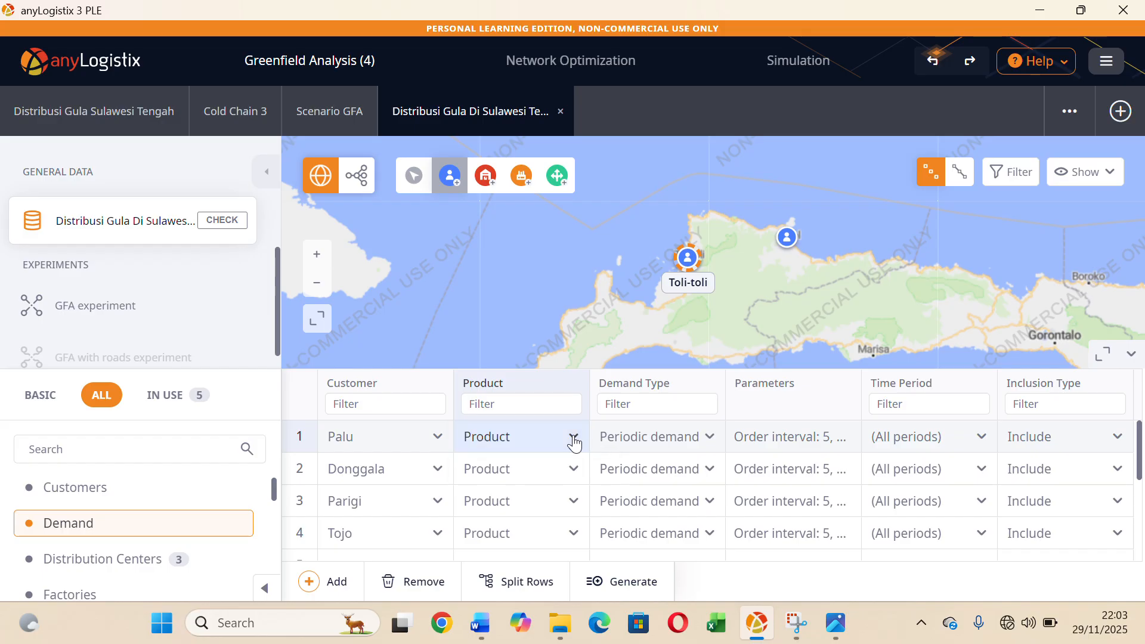
click(574, 441)
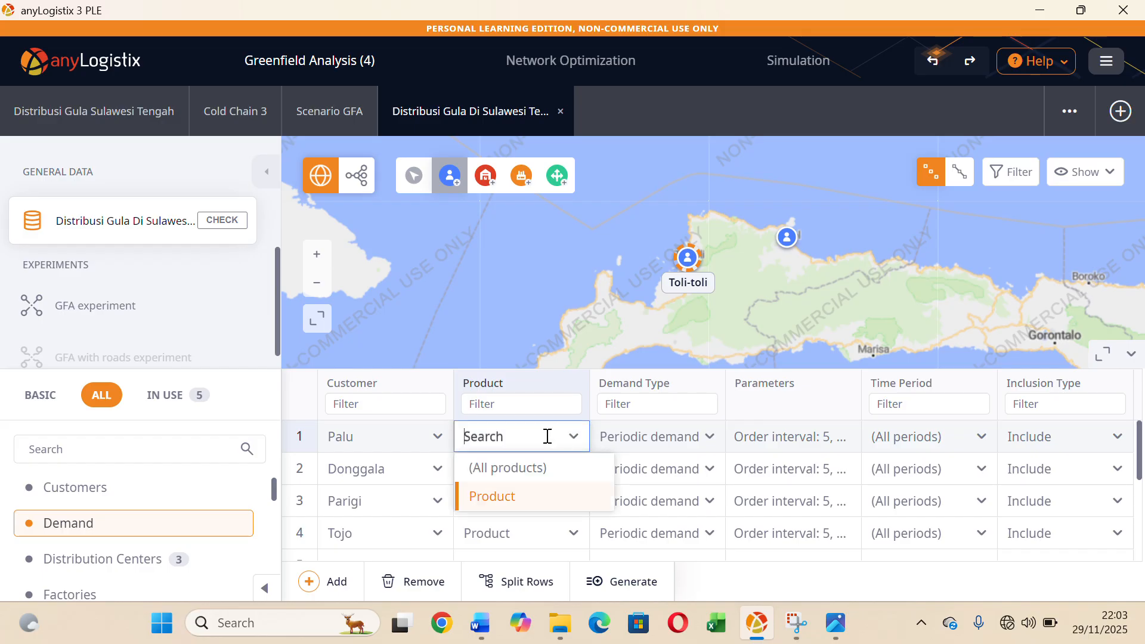
text(Gula)
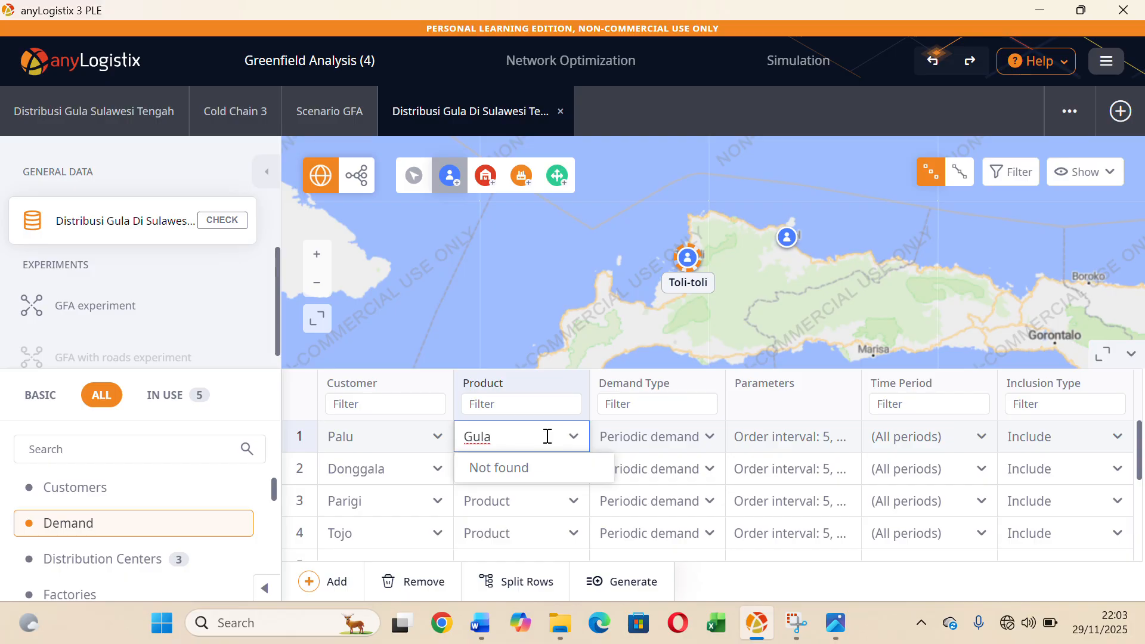
text( Pasir)
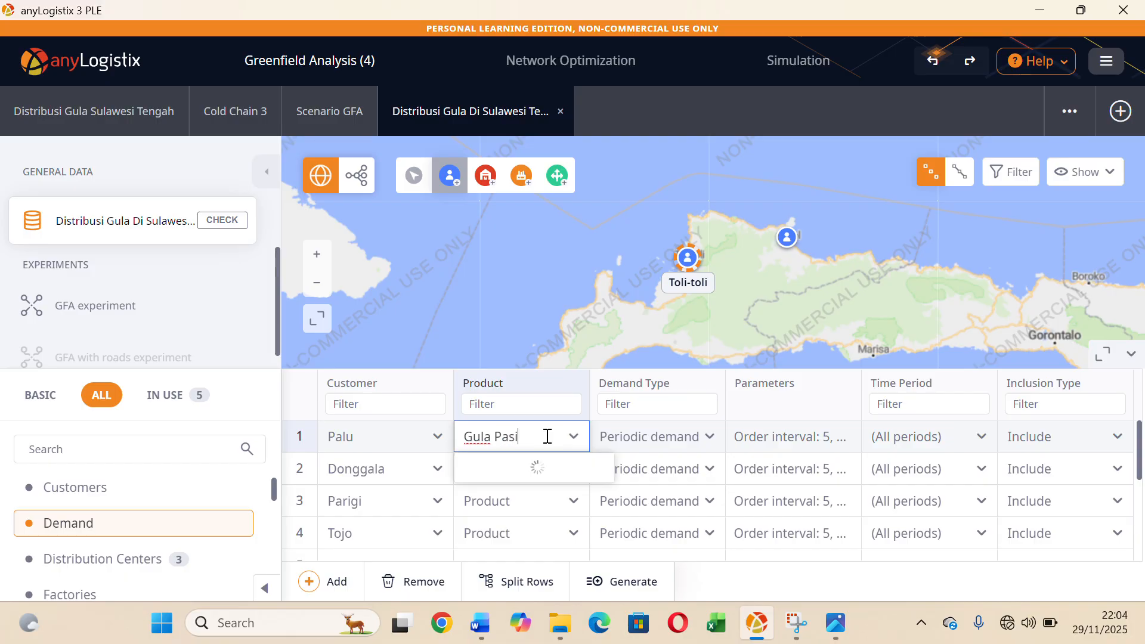
key(Escape)
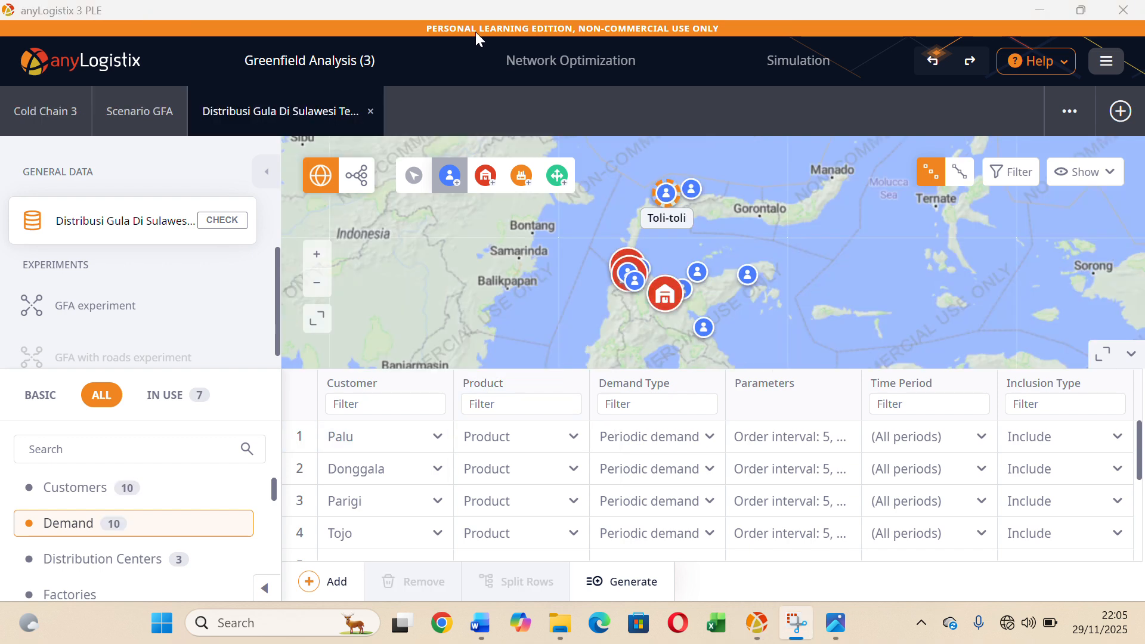
Retry entering Gula Pasir as the product in Palu's demand row, and select (All products) for it instead.
click(553, 433)
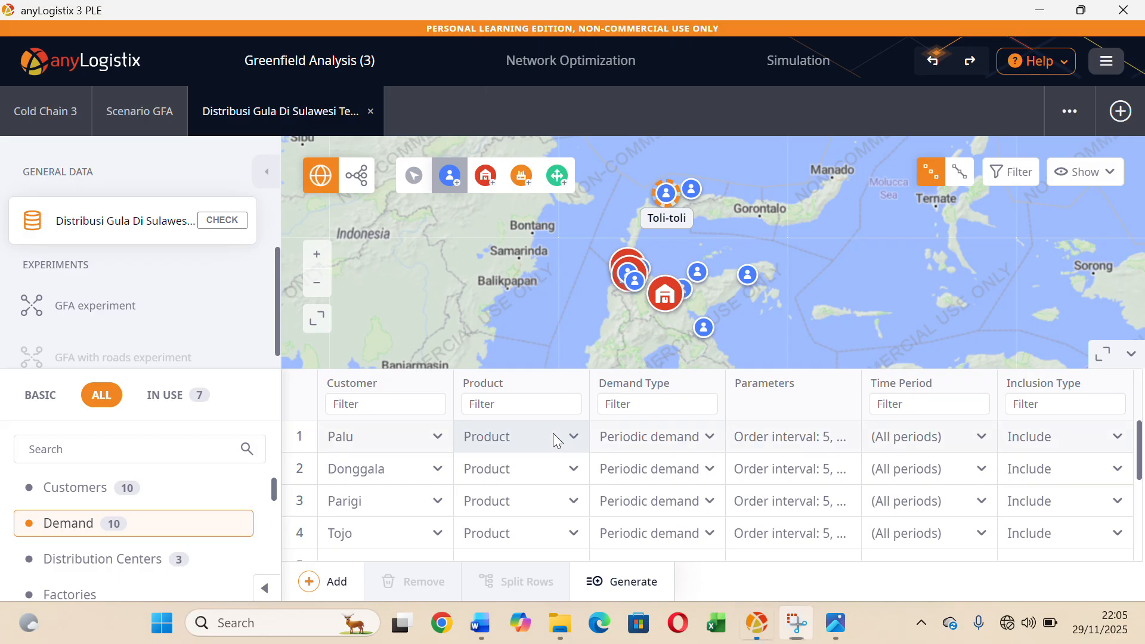
click(573, 438)
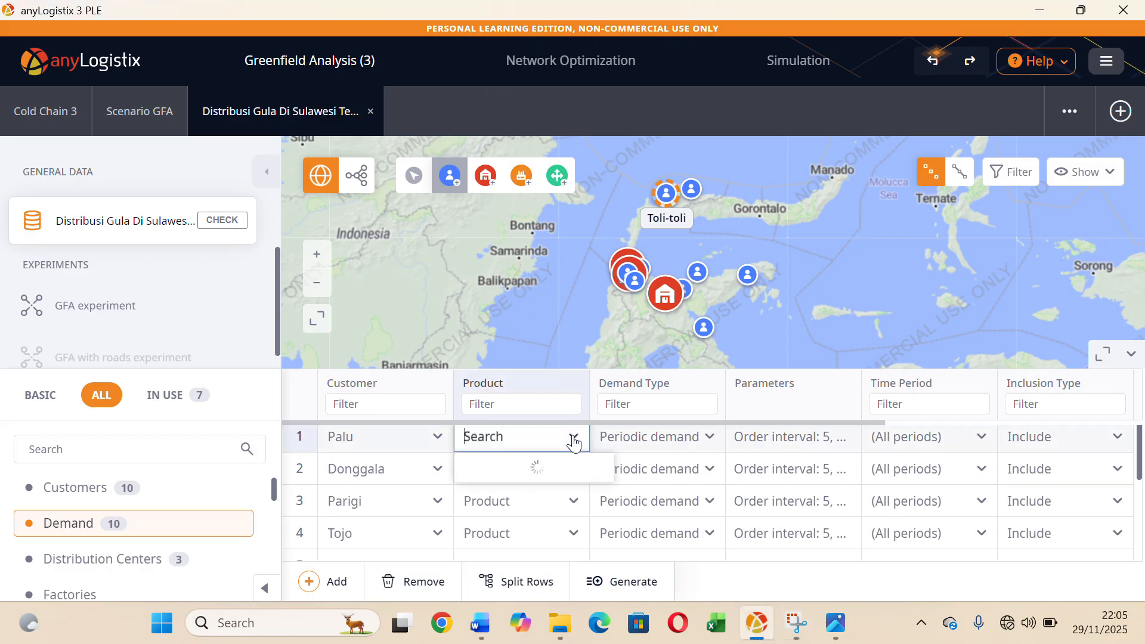
text(Gu)
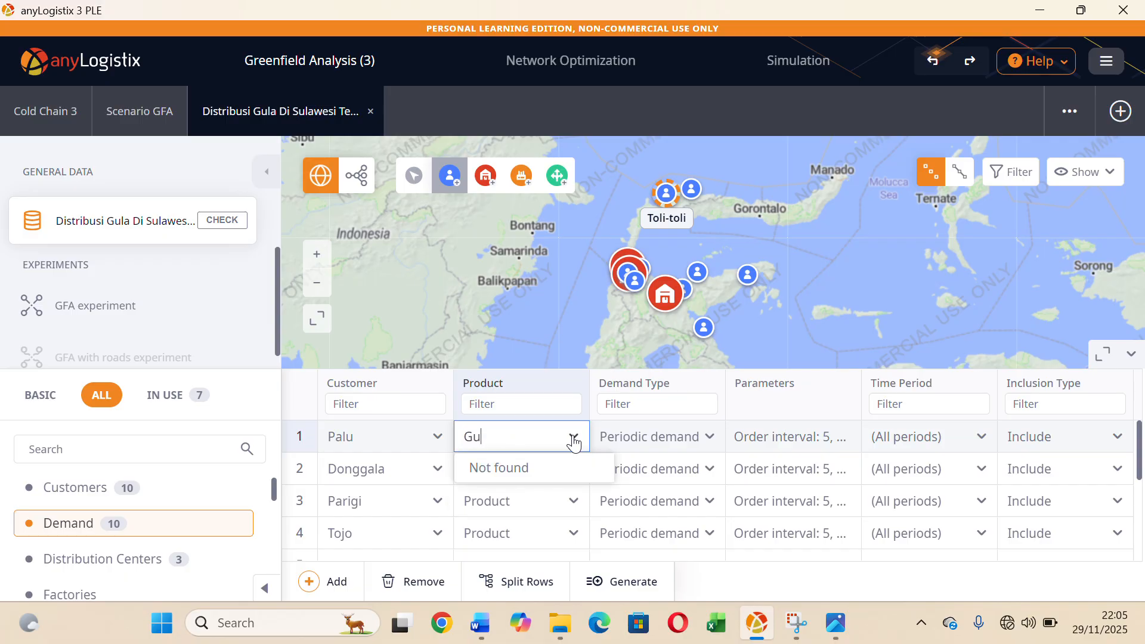
text(la Pasir)
key(Escape)
click(574, 438)
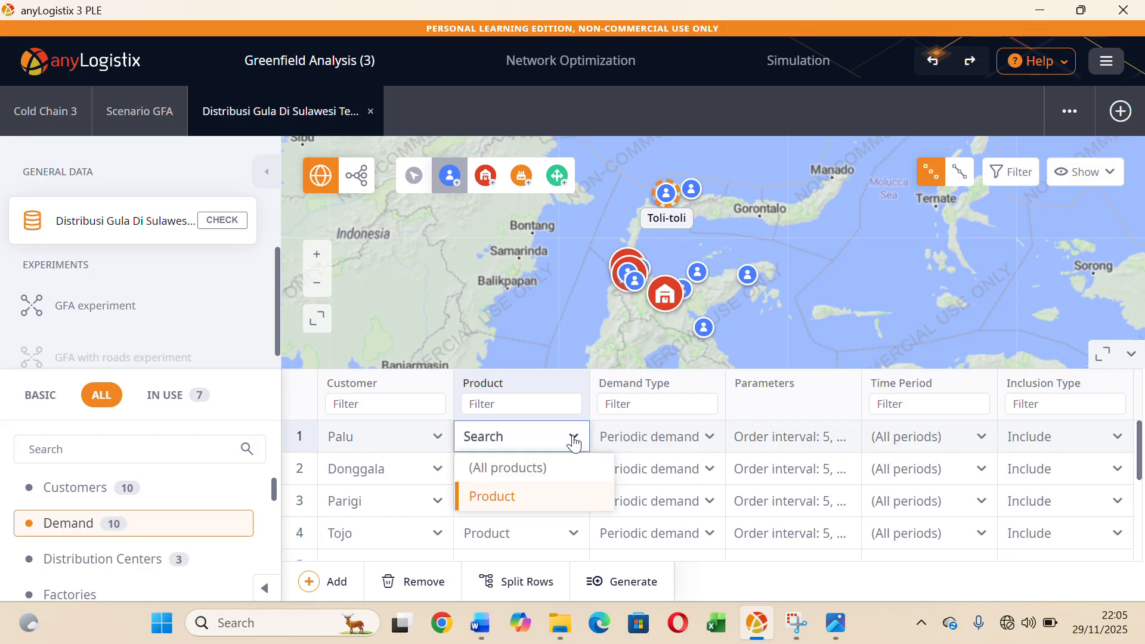
click(525, 470)
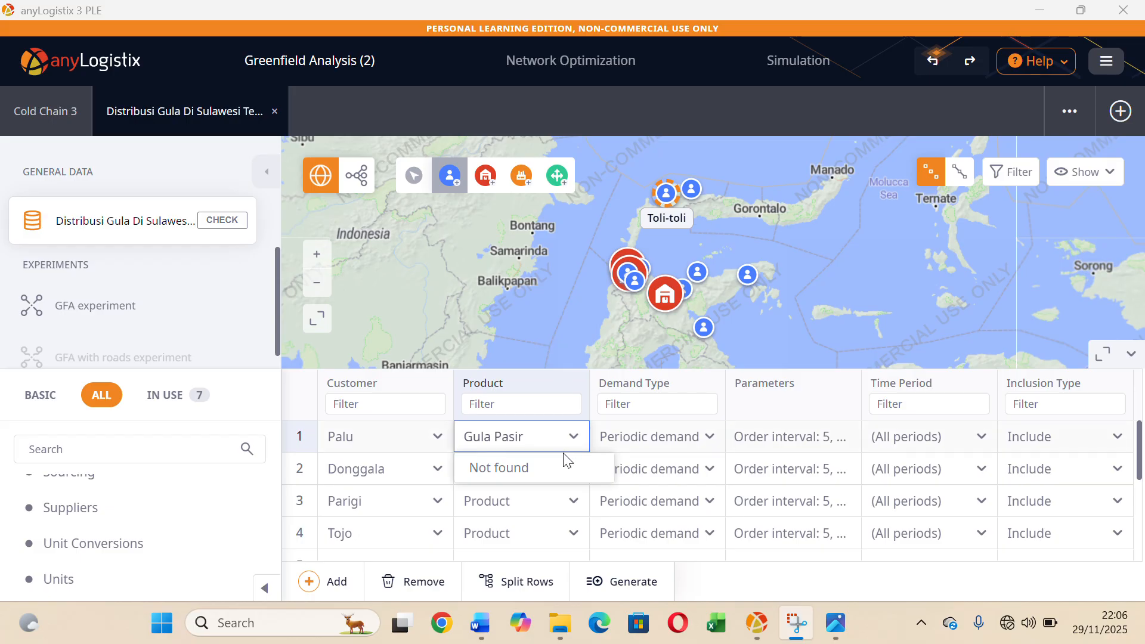
click(573, 438)
Open the products table and rename the only product as Gula Pasir.
scroll(196, 530, up, 1)
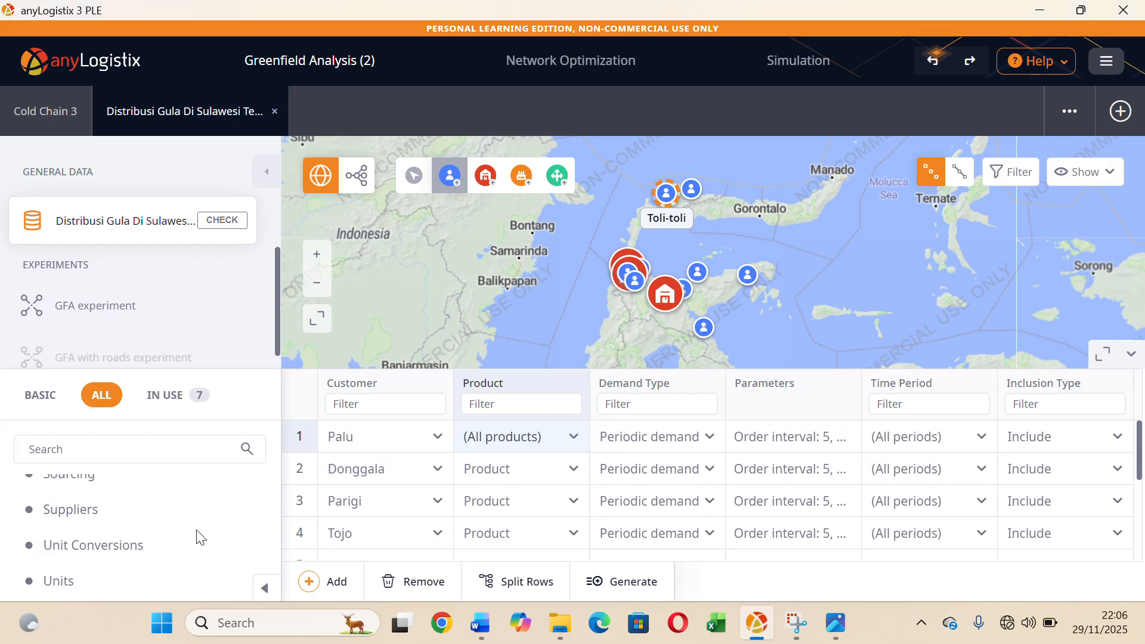
scroll(200, 536, up, 1)
scroll(200, 534, down, 1)
scroll(164, 530, up, 3)
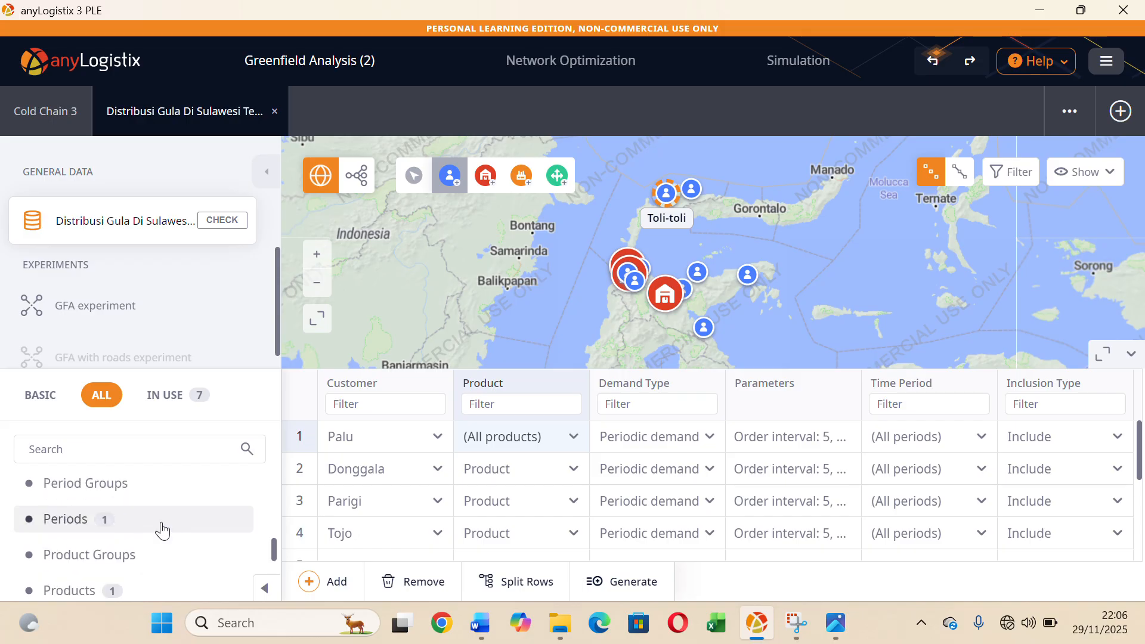
click(152, 588)
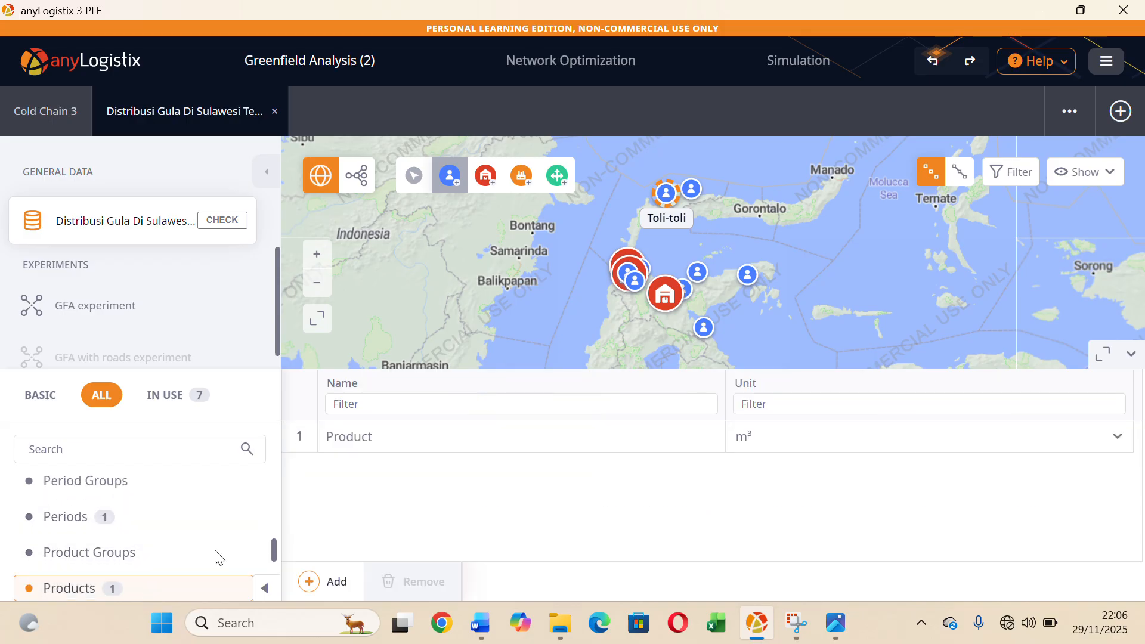
click(510, 438)
click(512, 438)
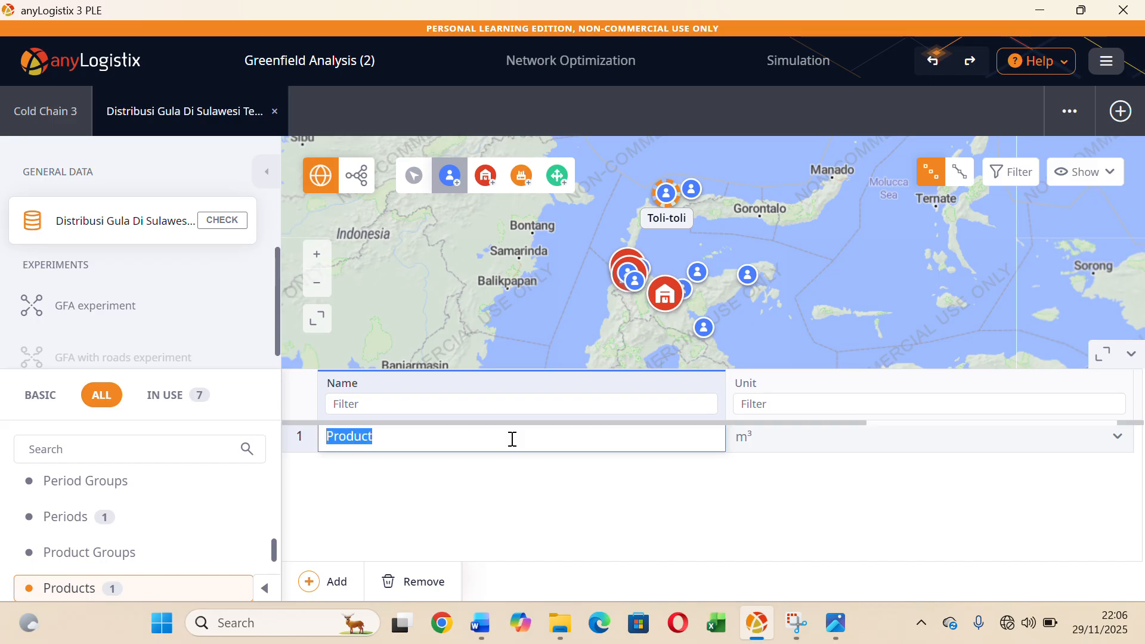
key(BackSpace)
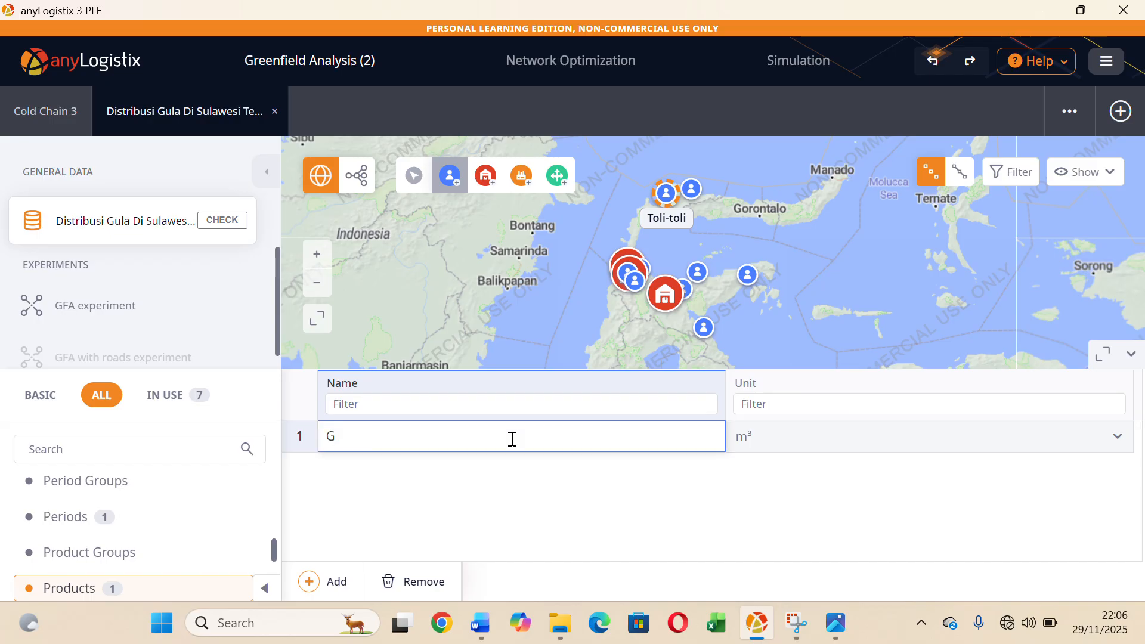
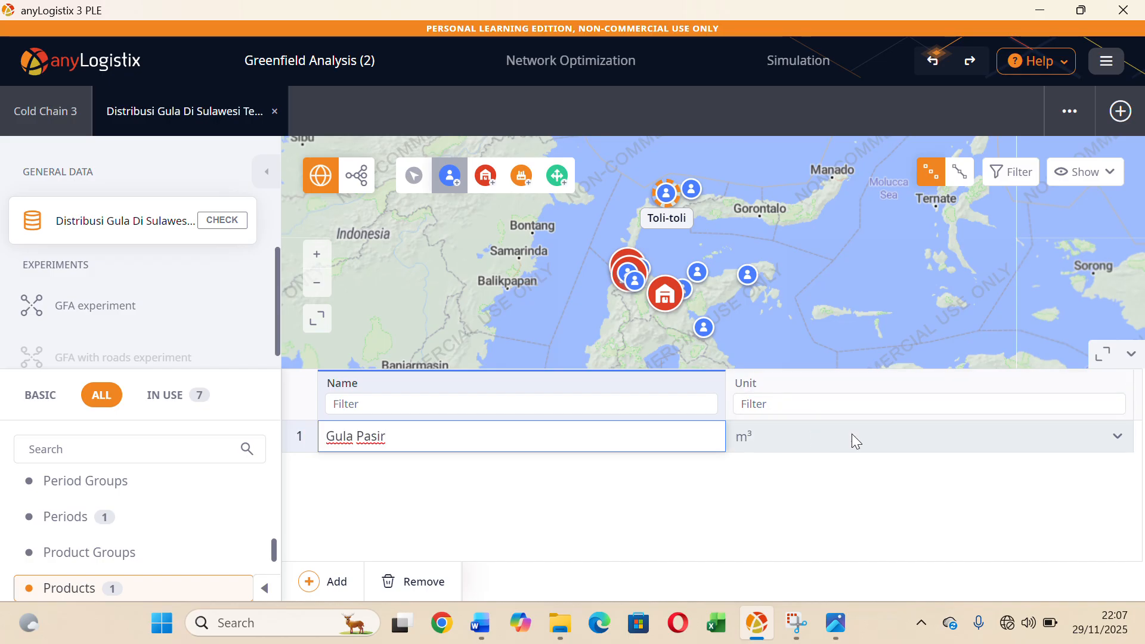
Set the unit of the Gula Pasir product to ton.
click(874, 441)
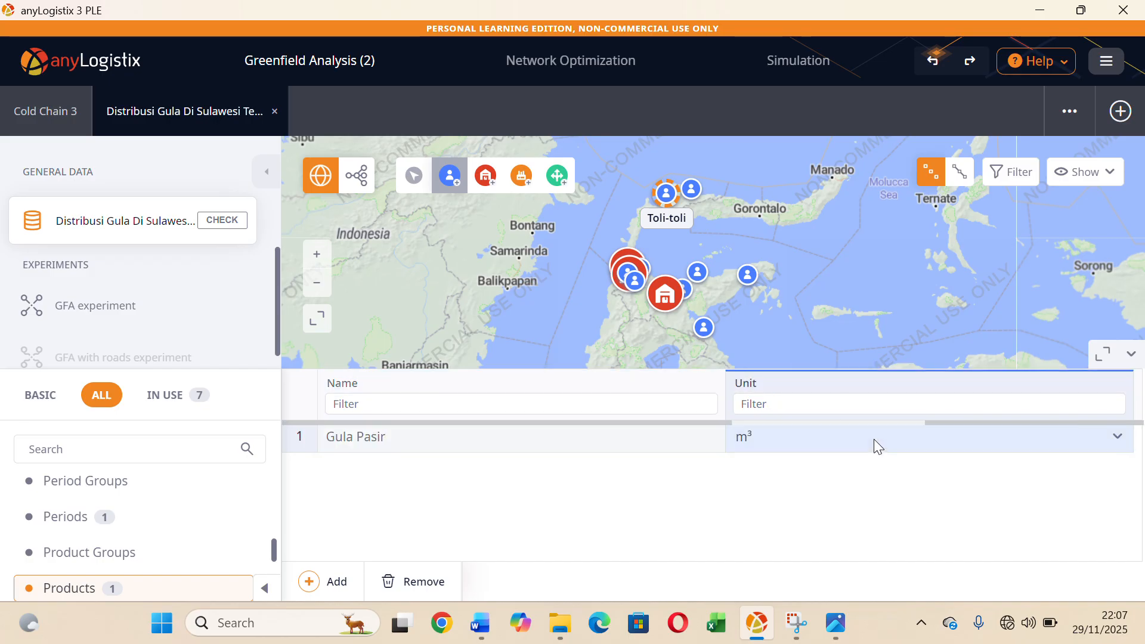
click(1114, 442)
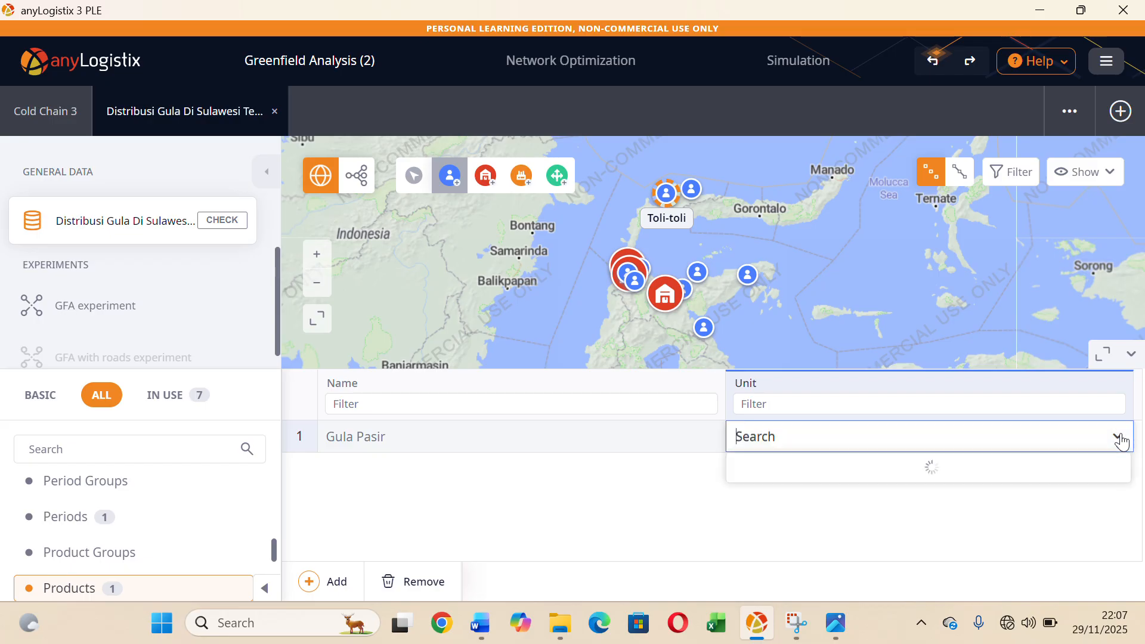
click(901, 401)
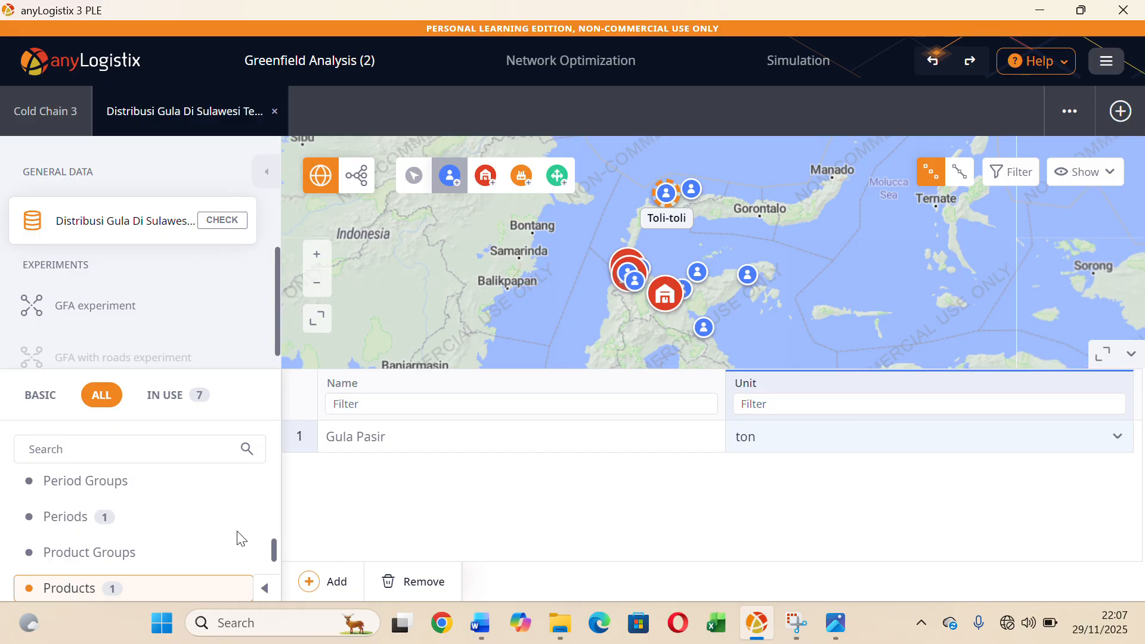
Return to the demand table and set the product in Palu's row to Gula Pasir.
scroll(159, 541, up, 5)
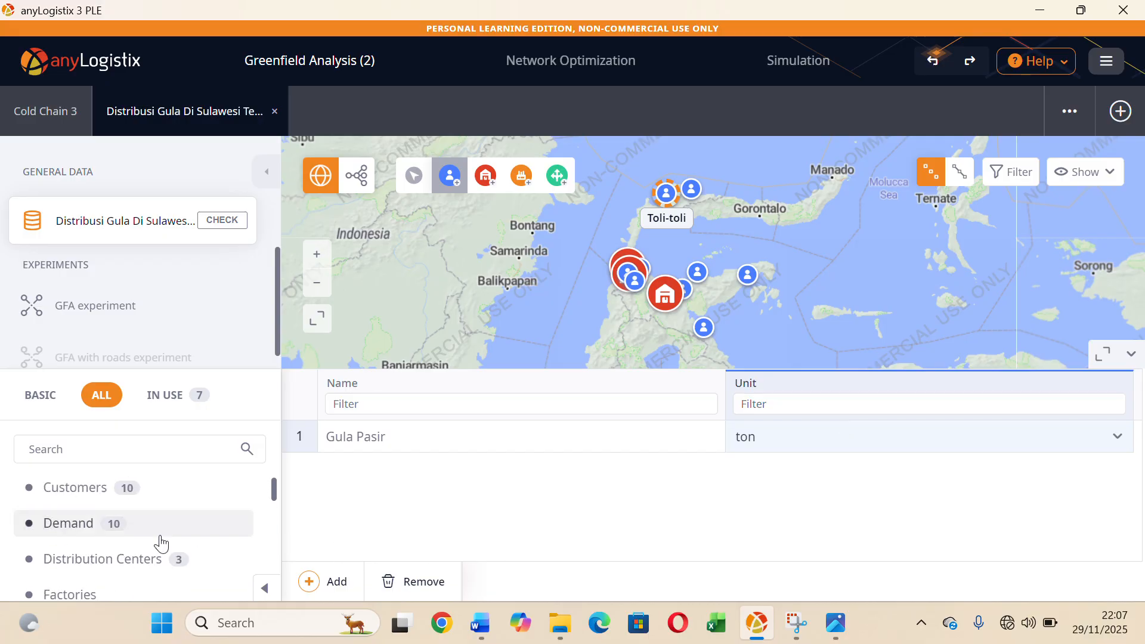
click(183, 538)
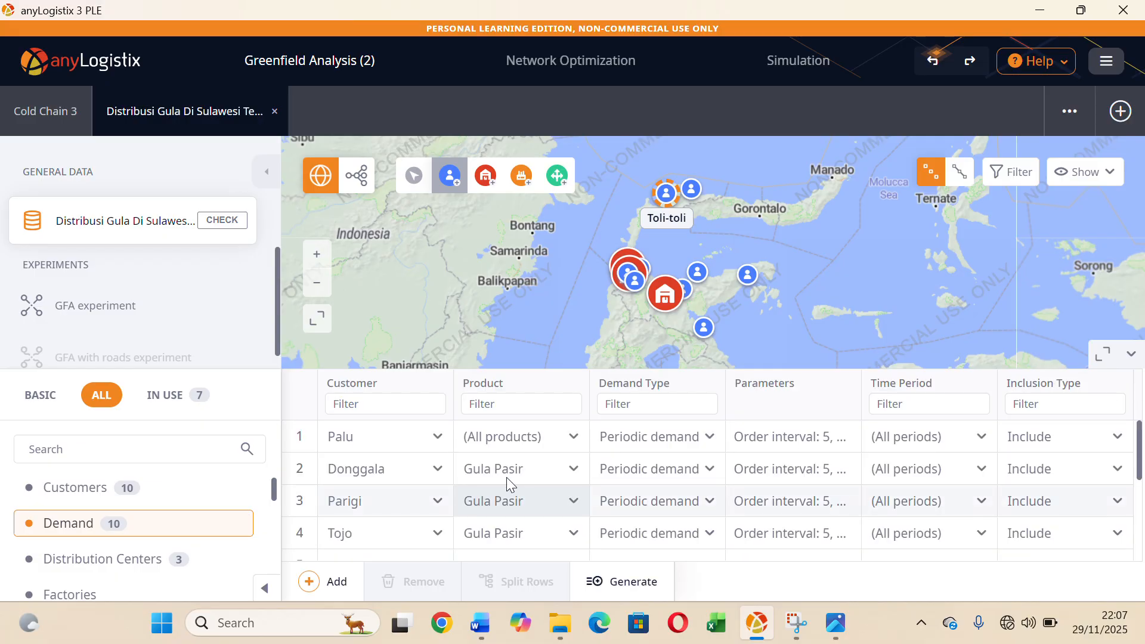
click(568, 447)
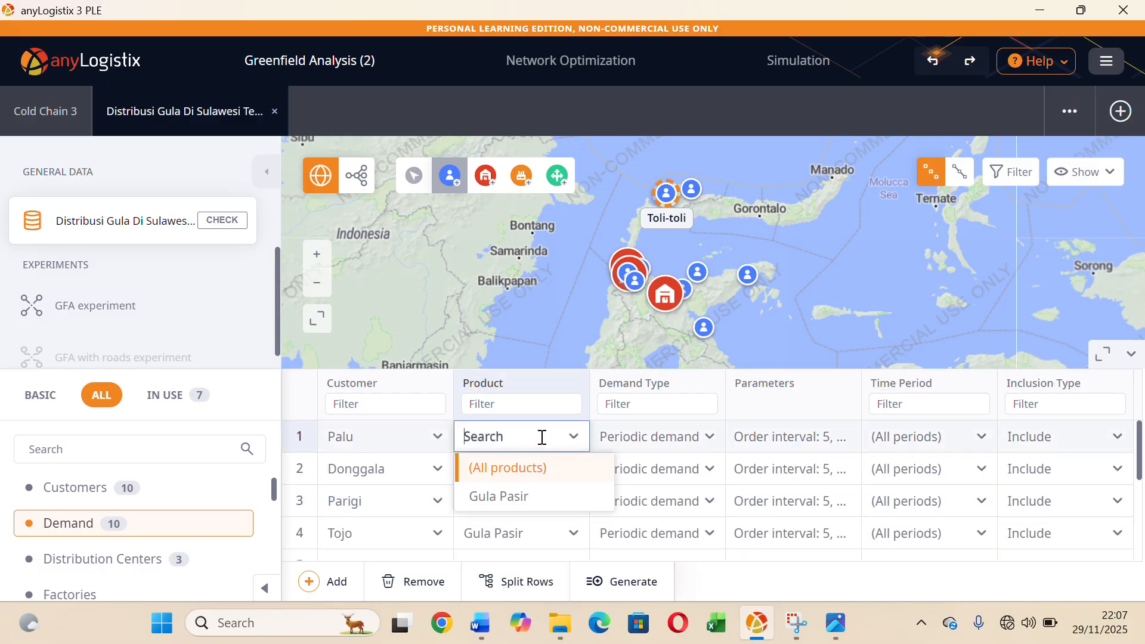
text(Gu)
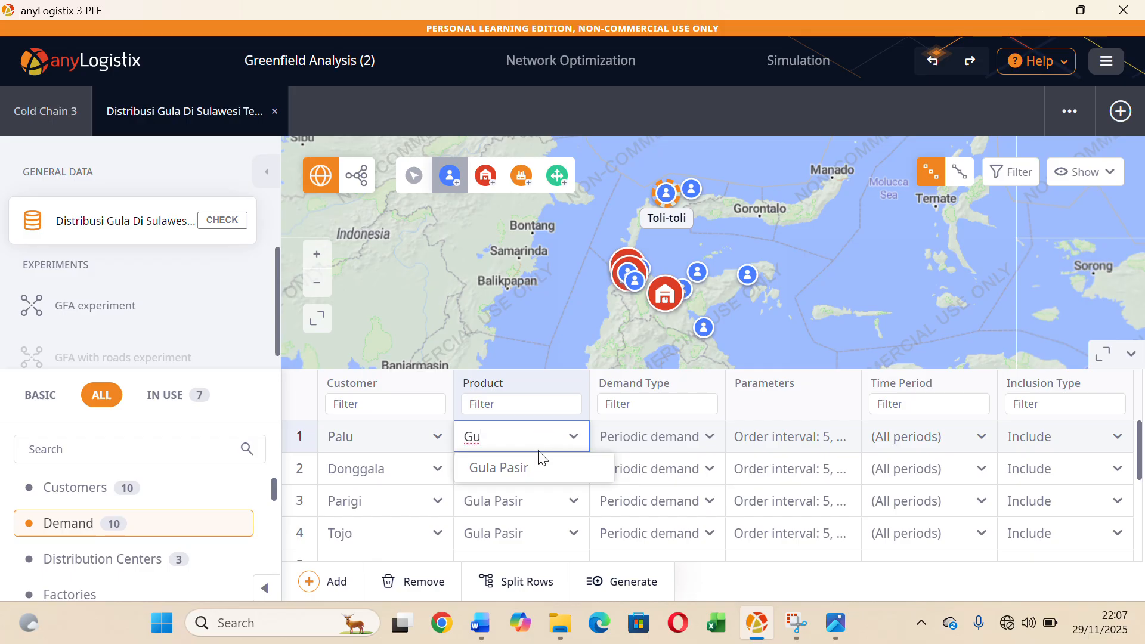
click(535, 468)
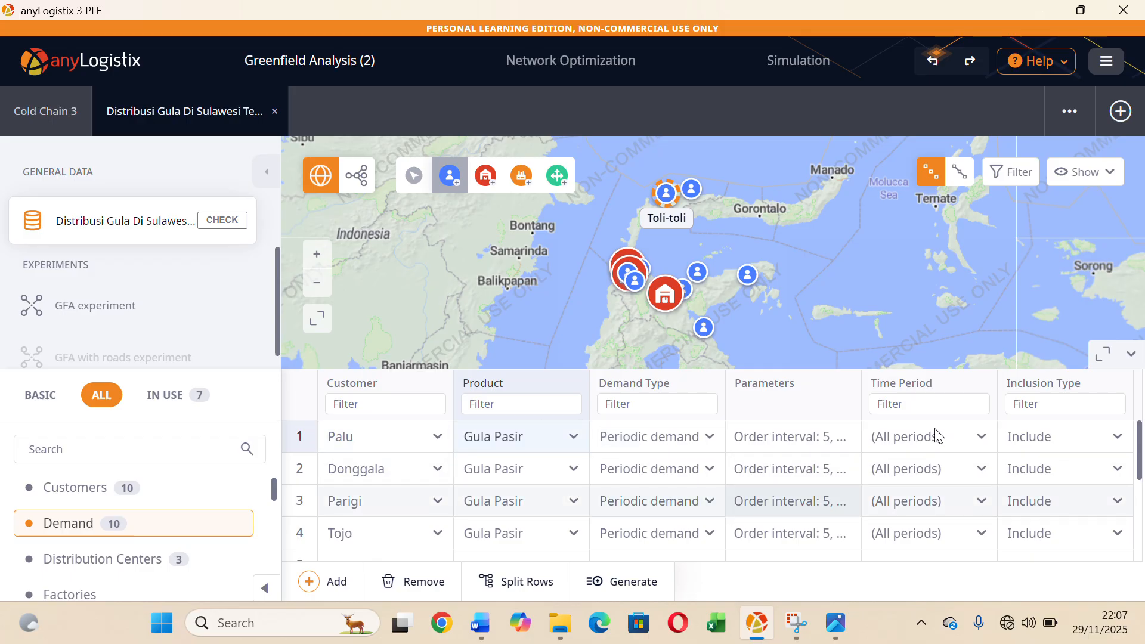
Review the product and demand type of all ten customers in the demand table, and check the product's name and unit in the products table.
scroll(753, 489, down, 3)
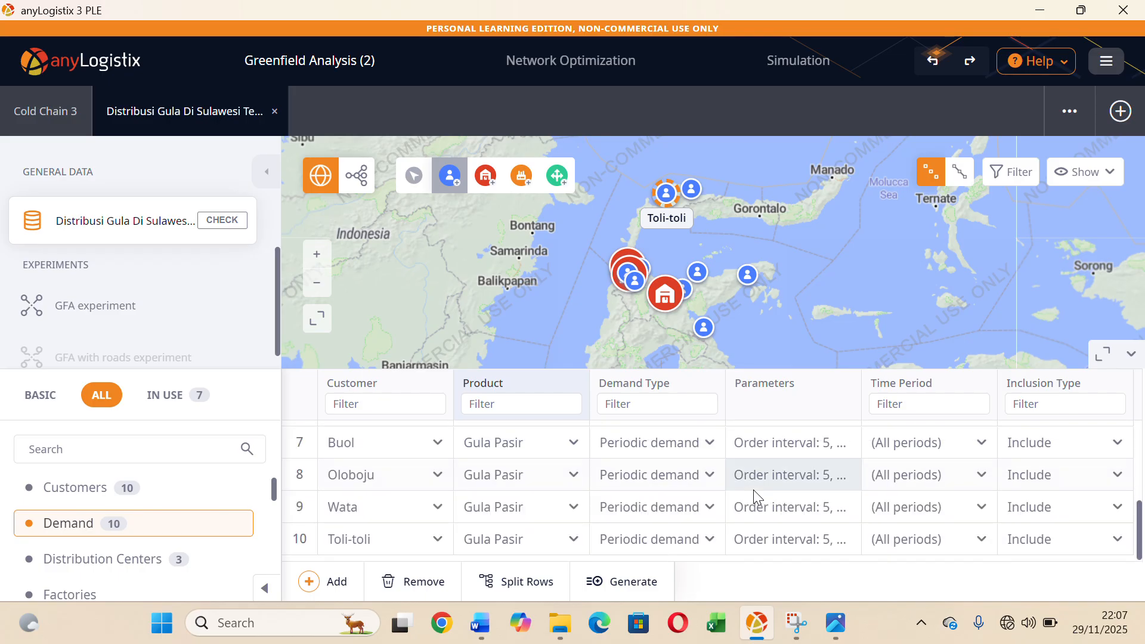
scroll(753, 489, up, 3)
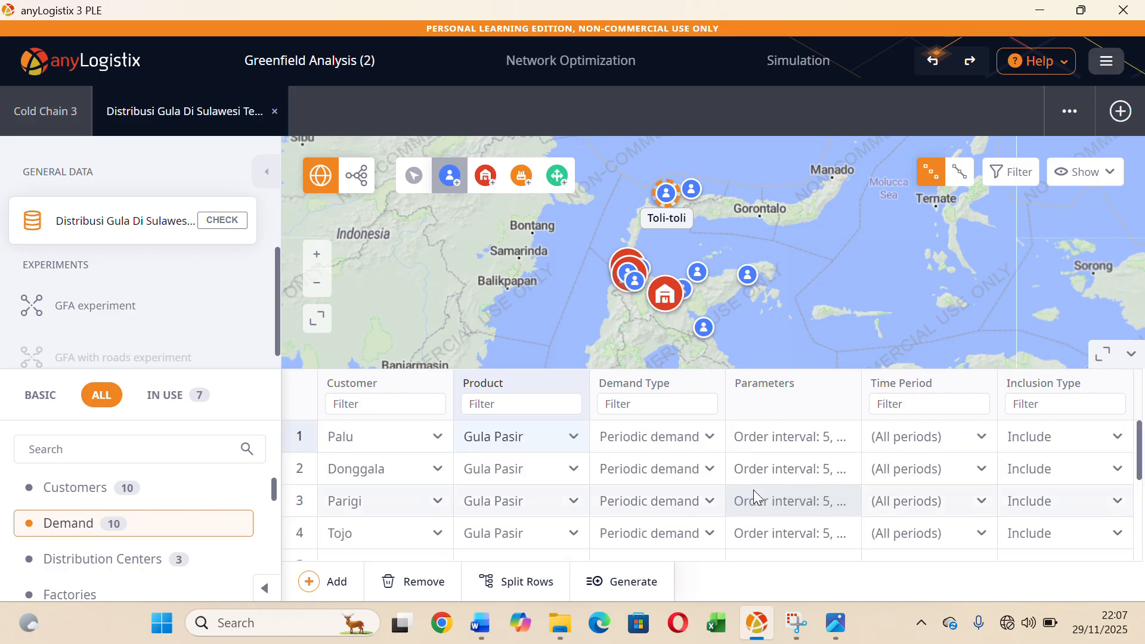
scroll(753, 489, down, 2)
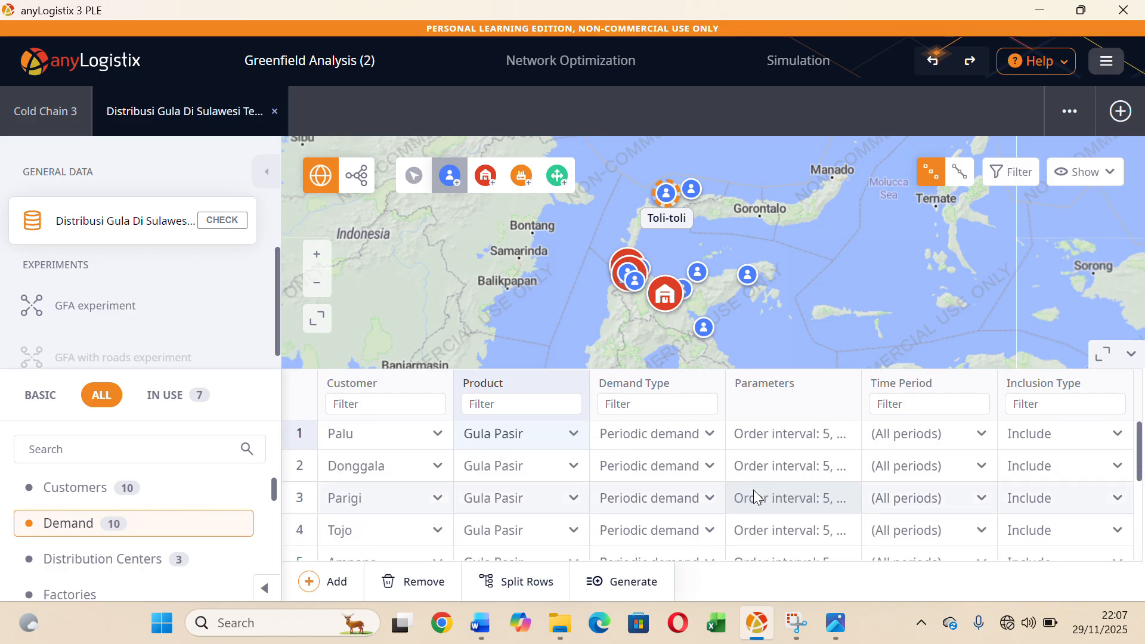
scroll(179, 531, down, 5)
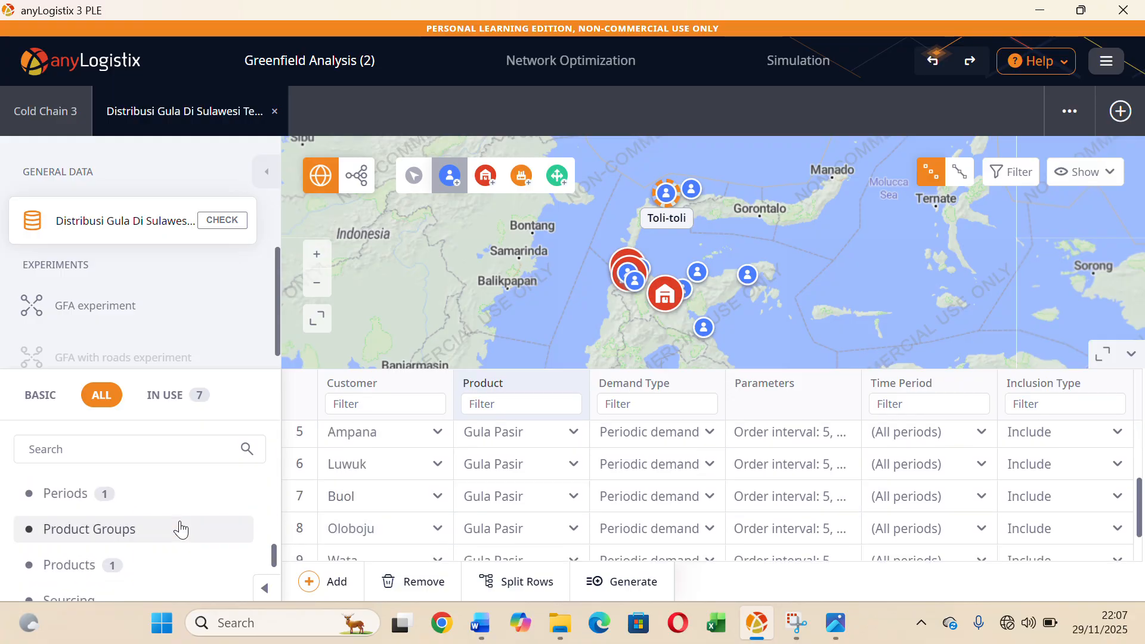
click(153, 565)
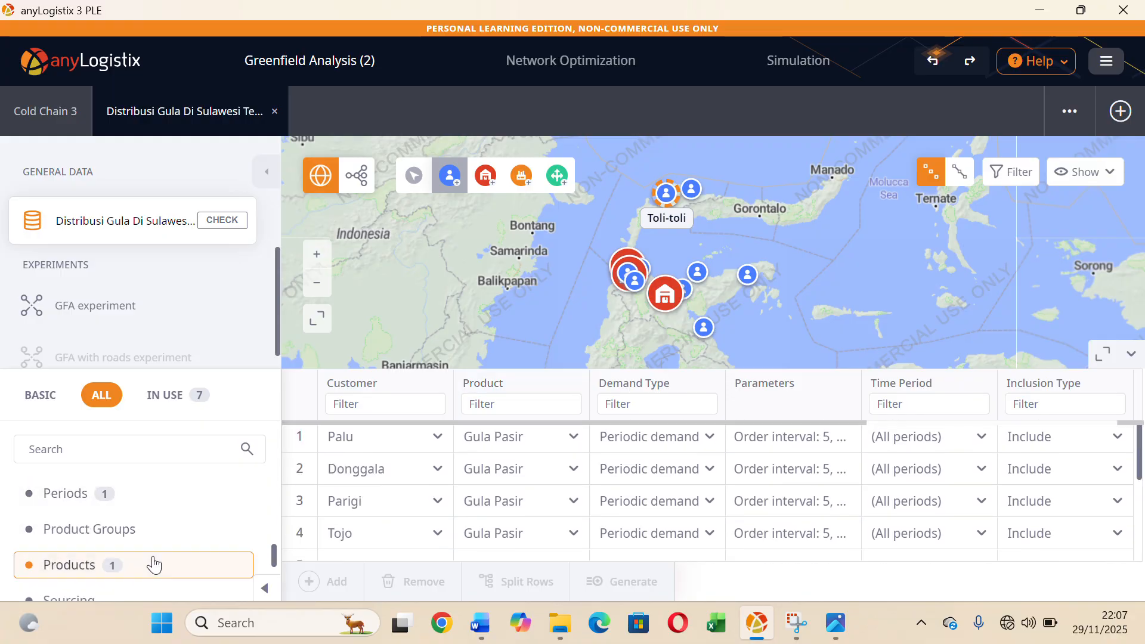
scroll(153, 503, up, 5)
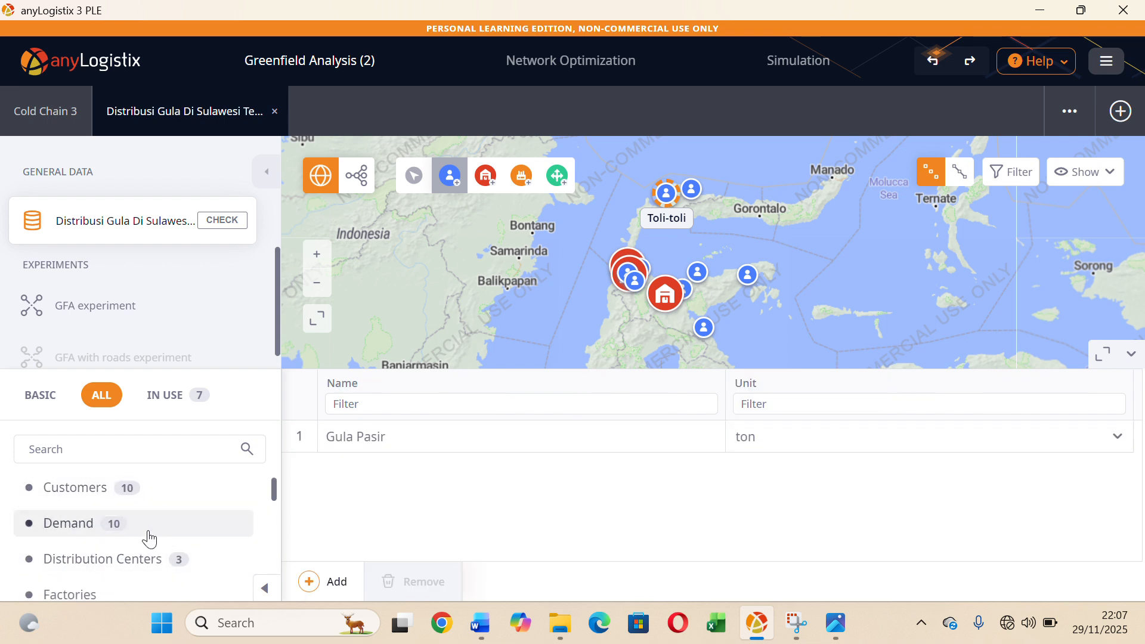
click(148, 534)
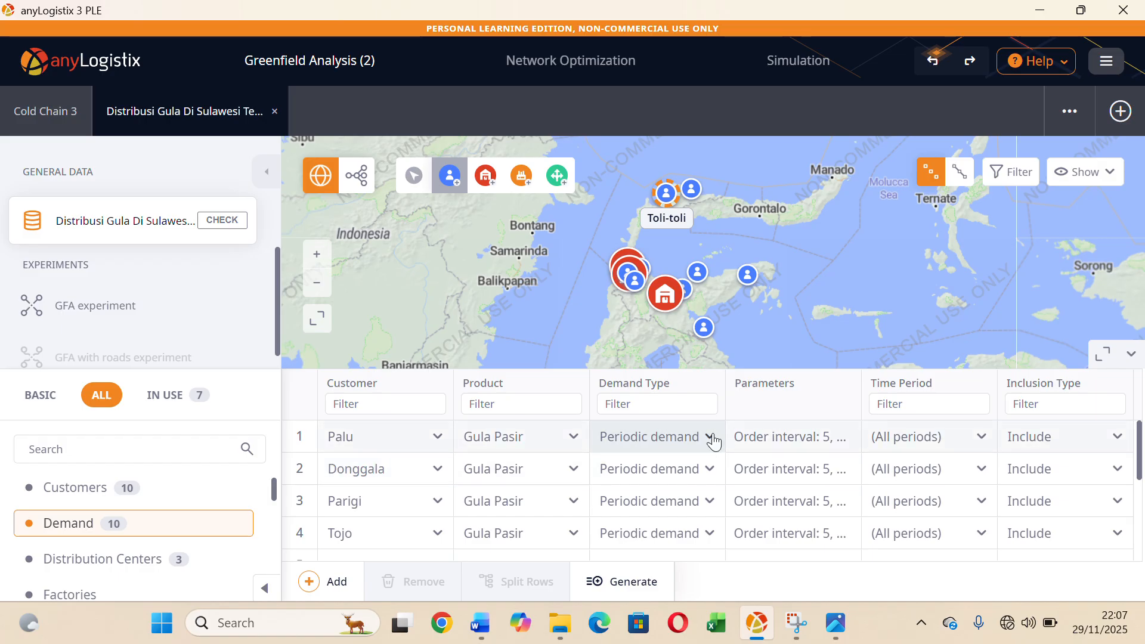
scroll(667, 466, down, 3)
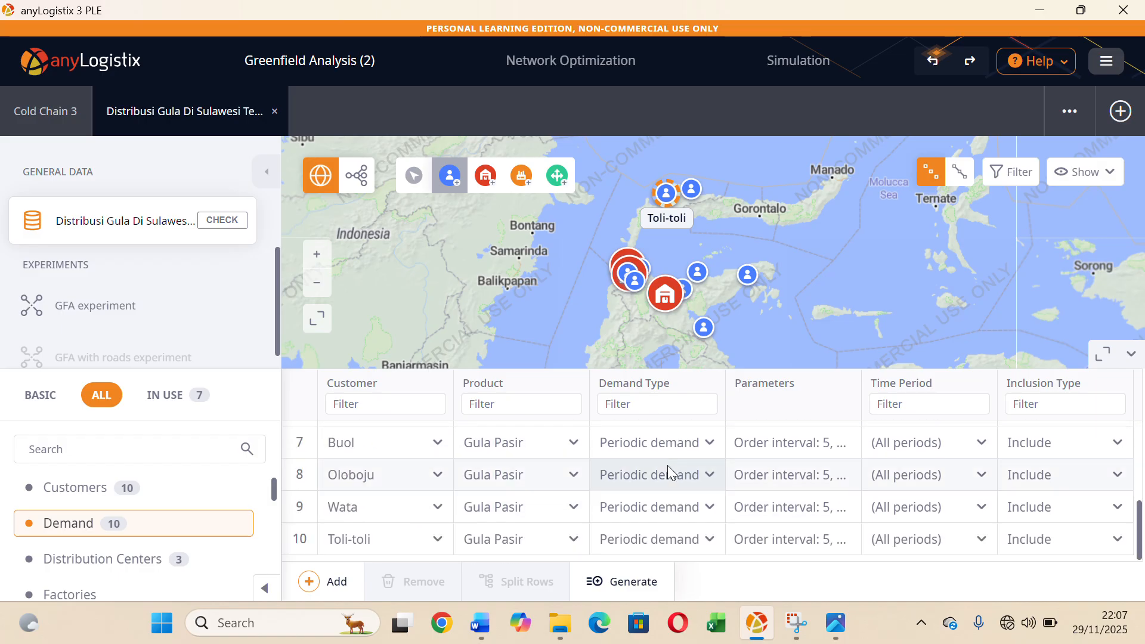
scroll(667, 465, up, 3)
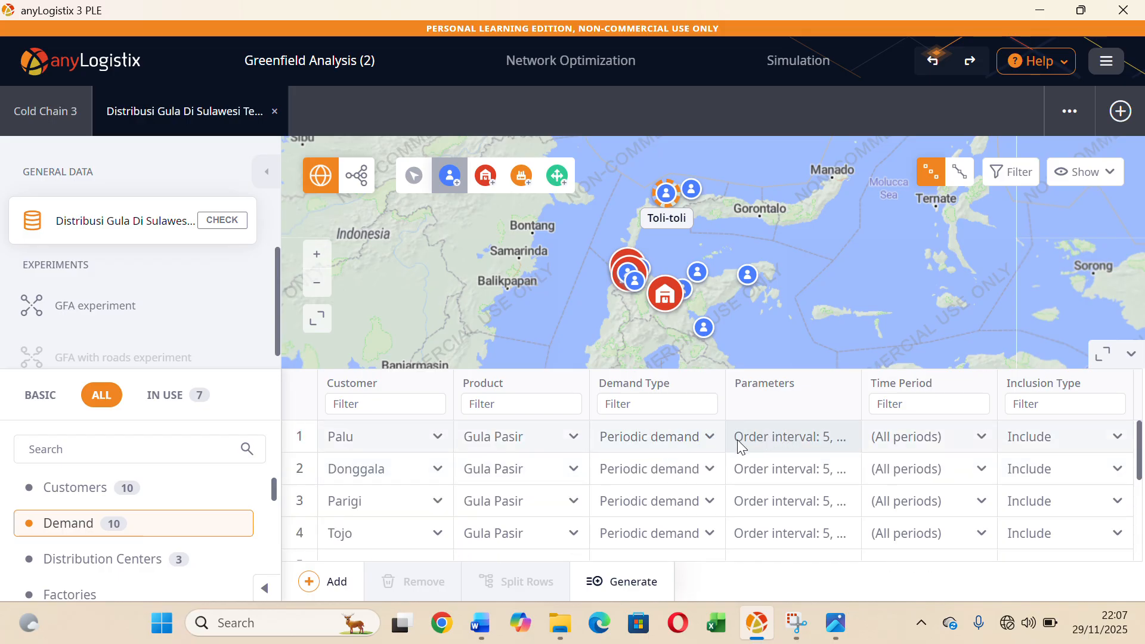
Set the order interval in Palu's demand parameters to 2 days and save.
click(815, 435)
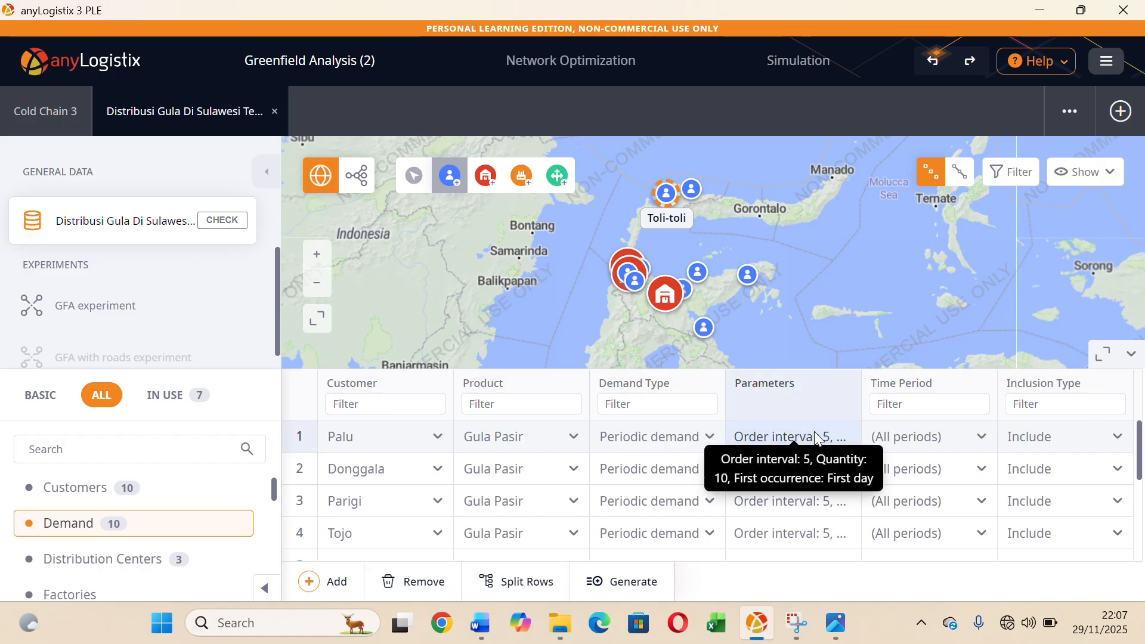
double_click(823, 436)
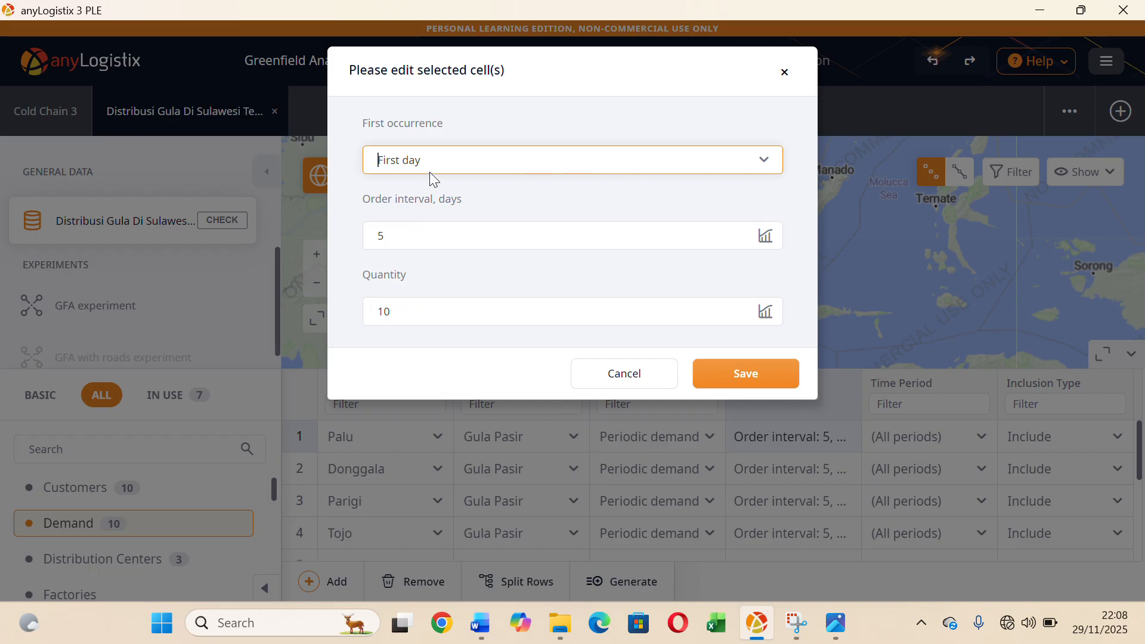
click(418, 233)
double_click(415, 234)
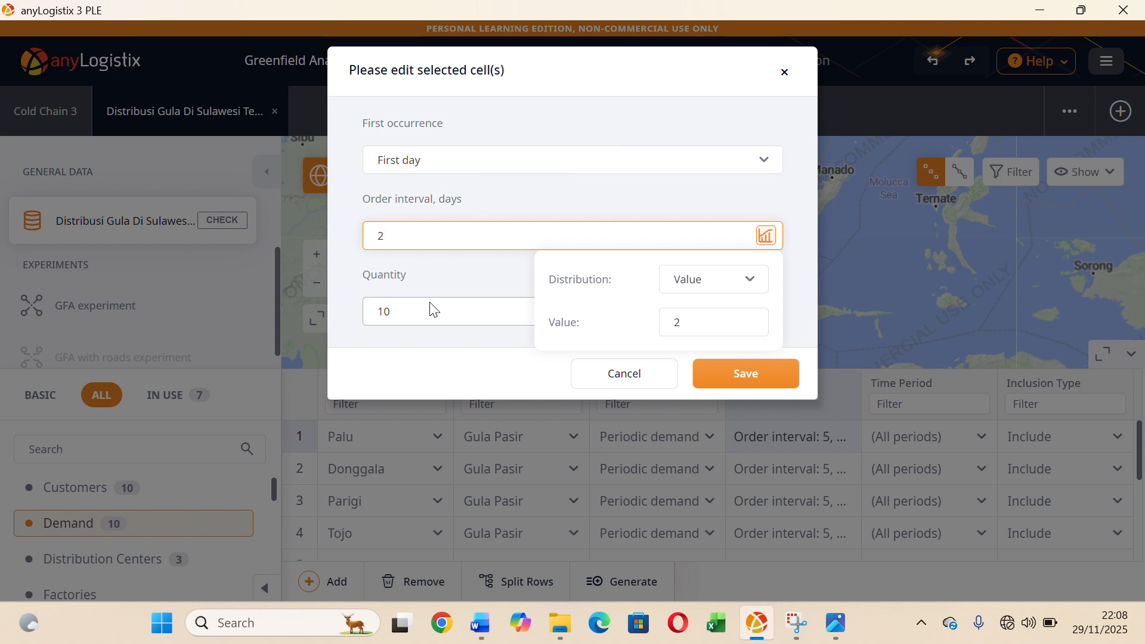
click(734, 386)
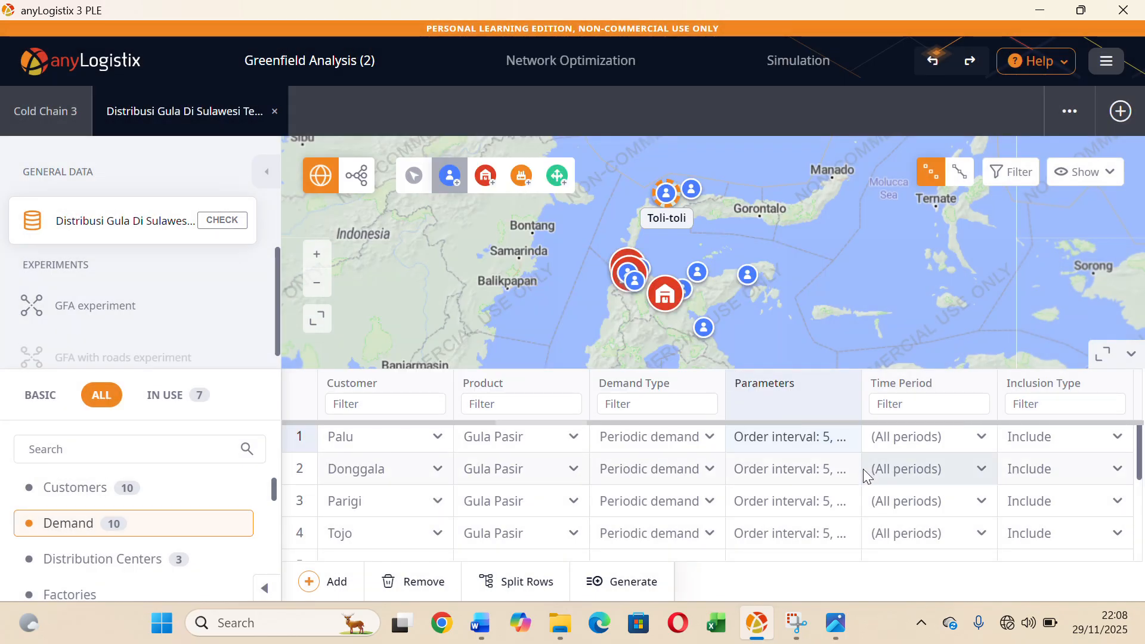
Set the order interval in Donggala's demand parameters to 2 days and save.
click(832, 469)
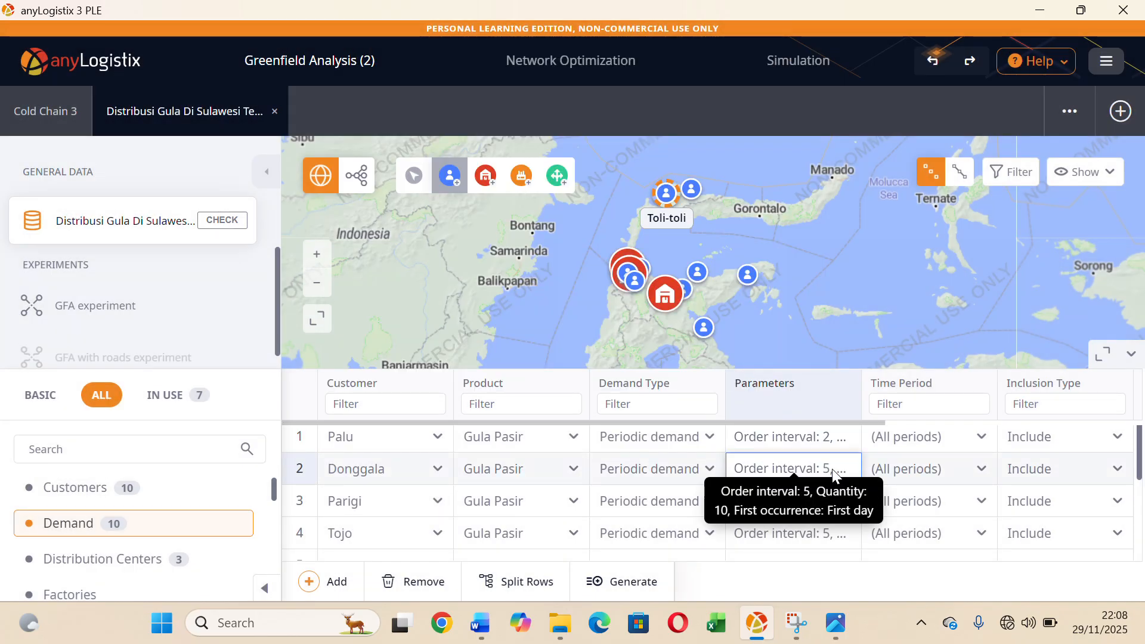
double_click(832, 469)
click(465, 234)
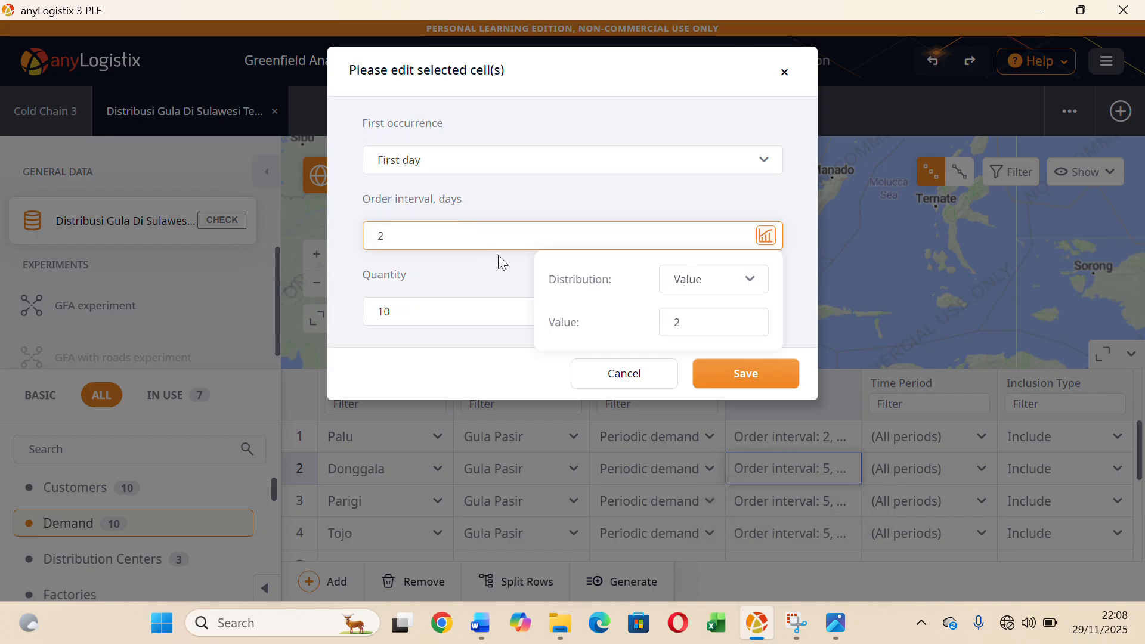
text(2)
click(758, 376)
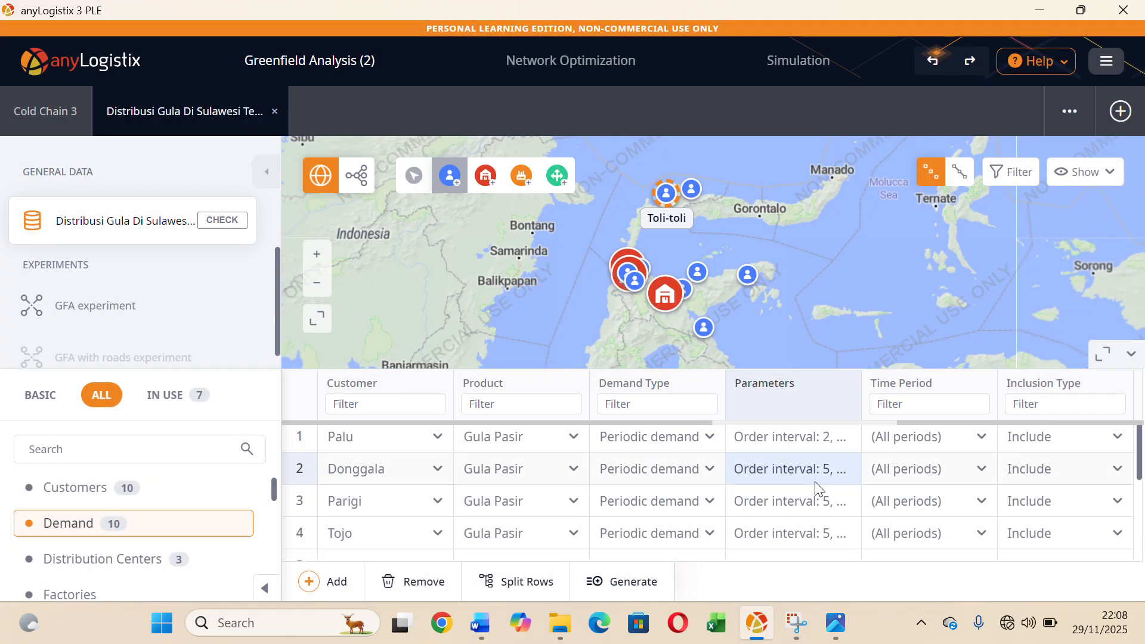
Set the order interval in Parigi's demand parameters to 2 days and save.
click(810, 506)
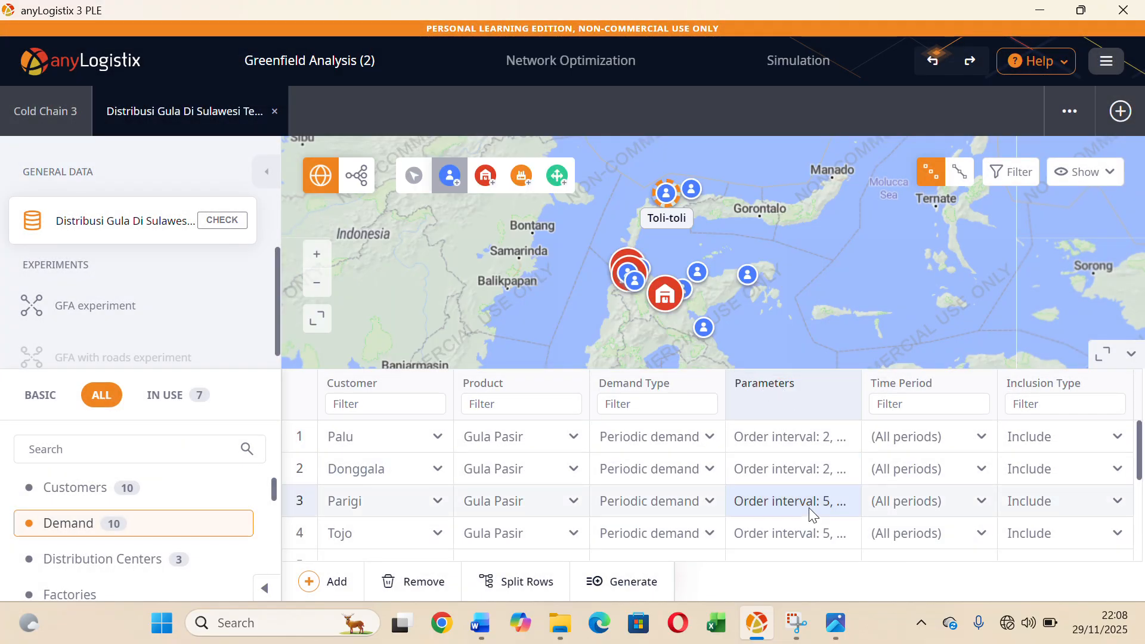
double_click(808, 507)
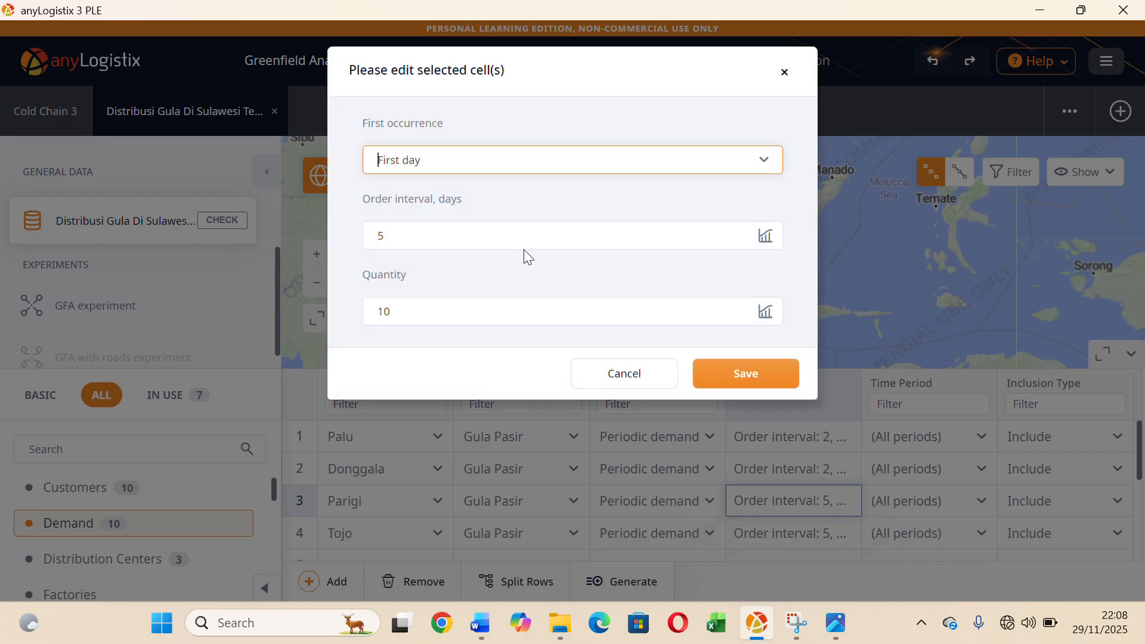
click(499, 240)
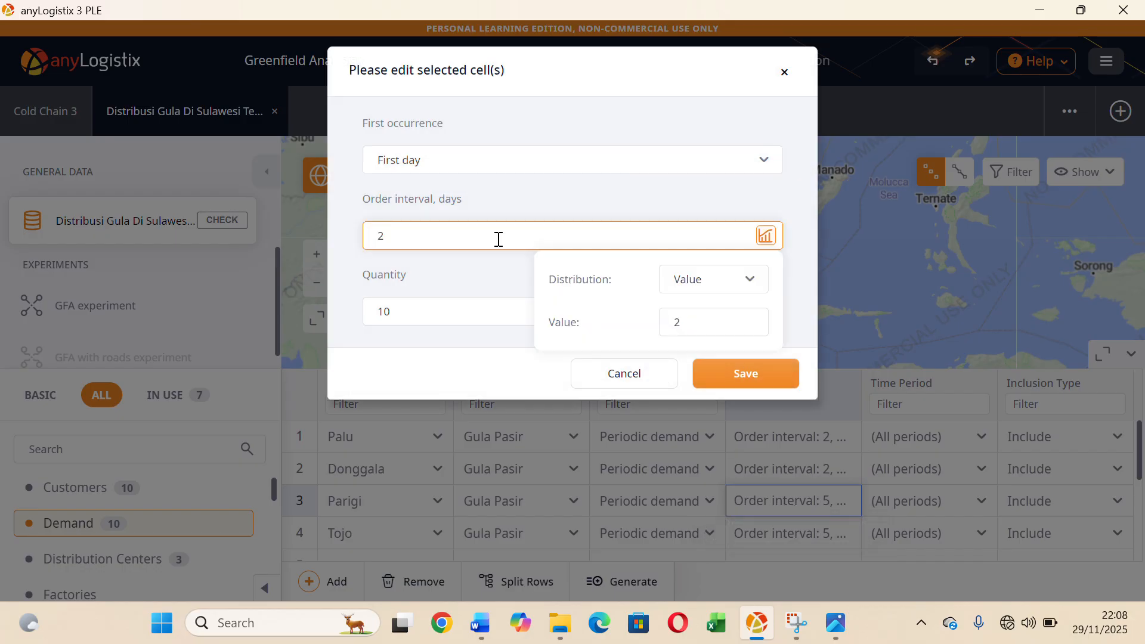
text(2)
click(743, 373)
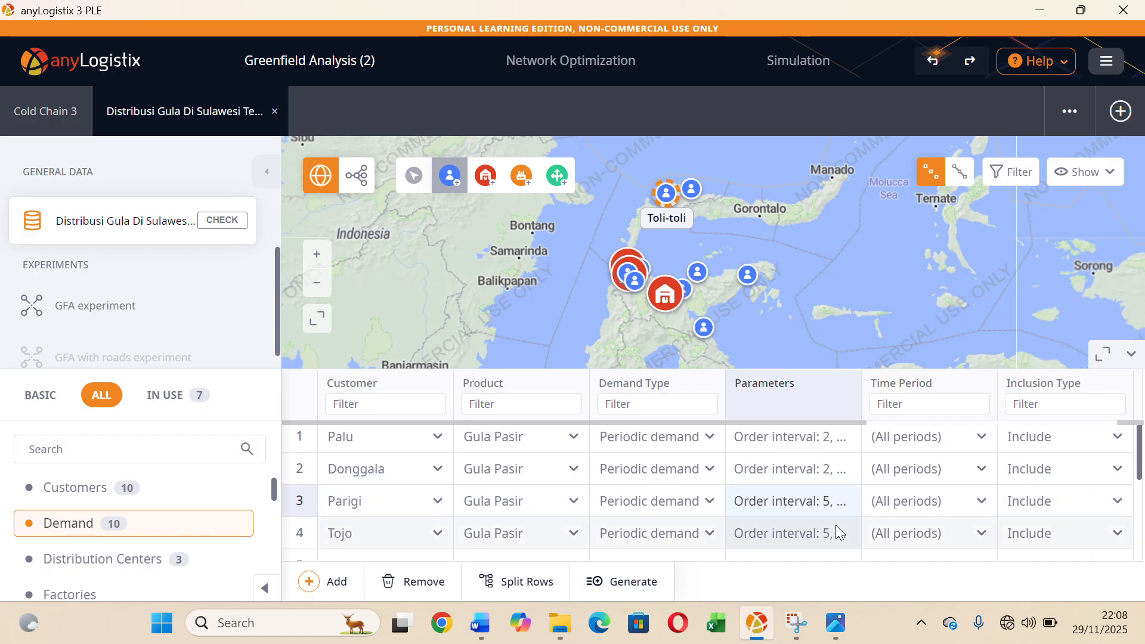
Set the order interval in Tojo's demand parameters to 2 days and save.
scroll(836, 525, down, 1)
click(812, 504)
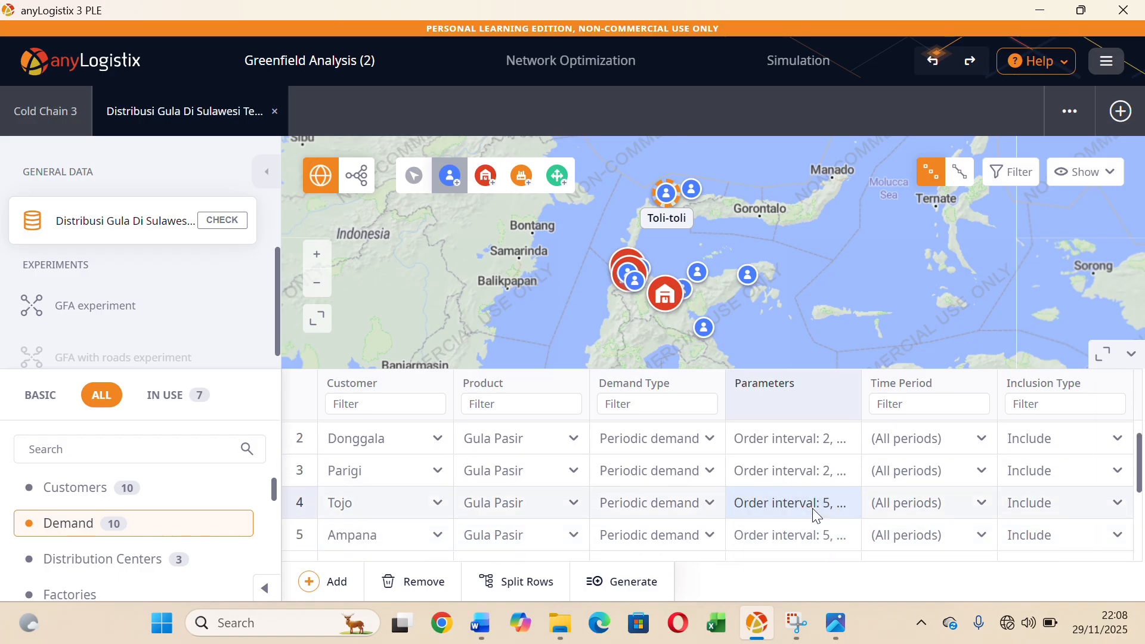
double_click(813, 509)
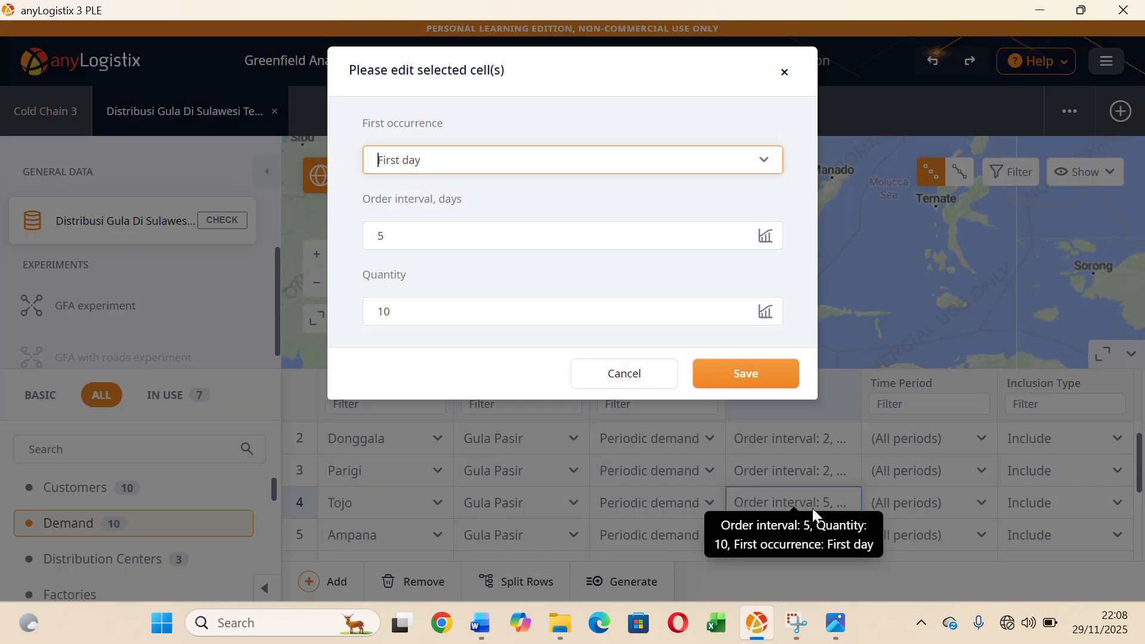
click(482, 235)
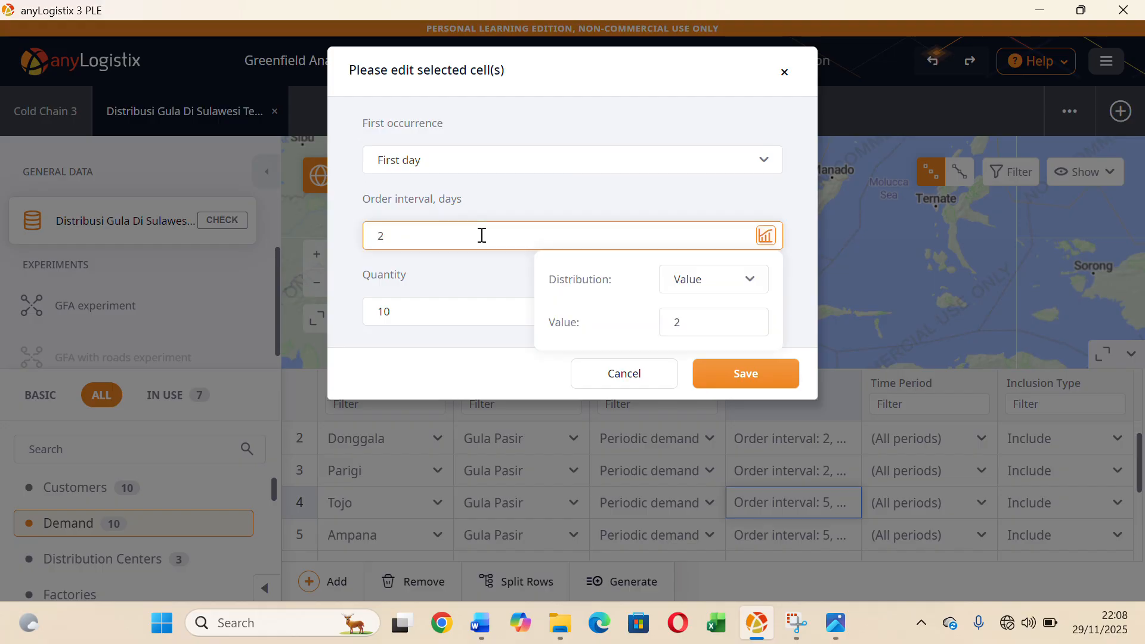
click(743, 373)
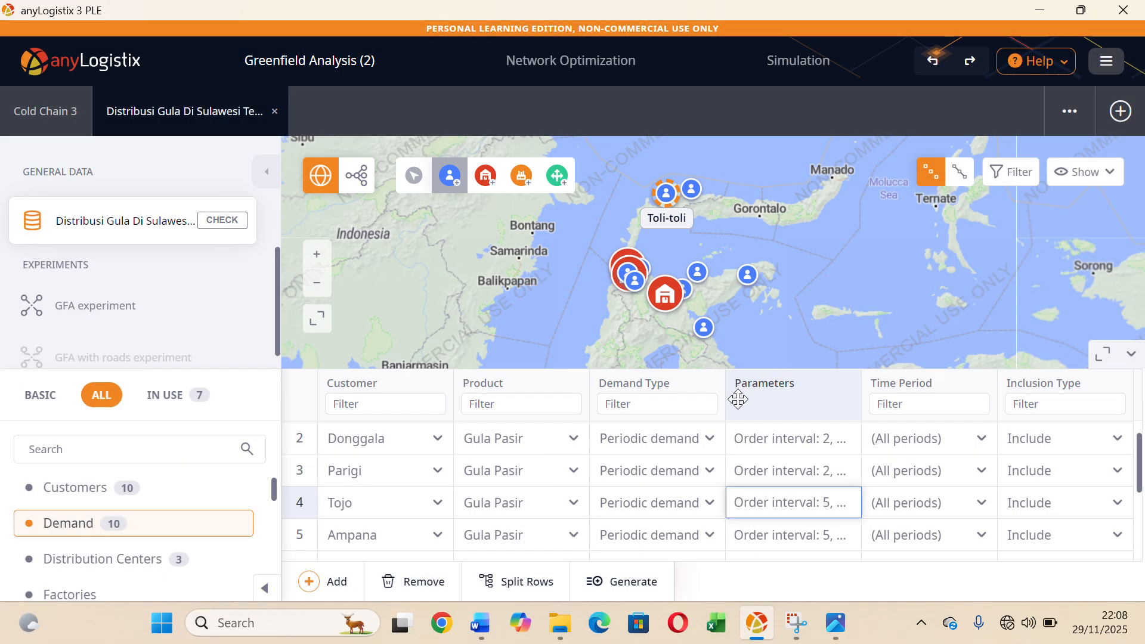
Set the order interval in Ampana's demand parameters to 2 days and save.
scroll(802, 506, down, 1)
click(824, 487)
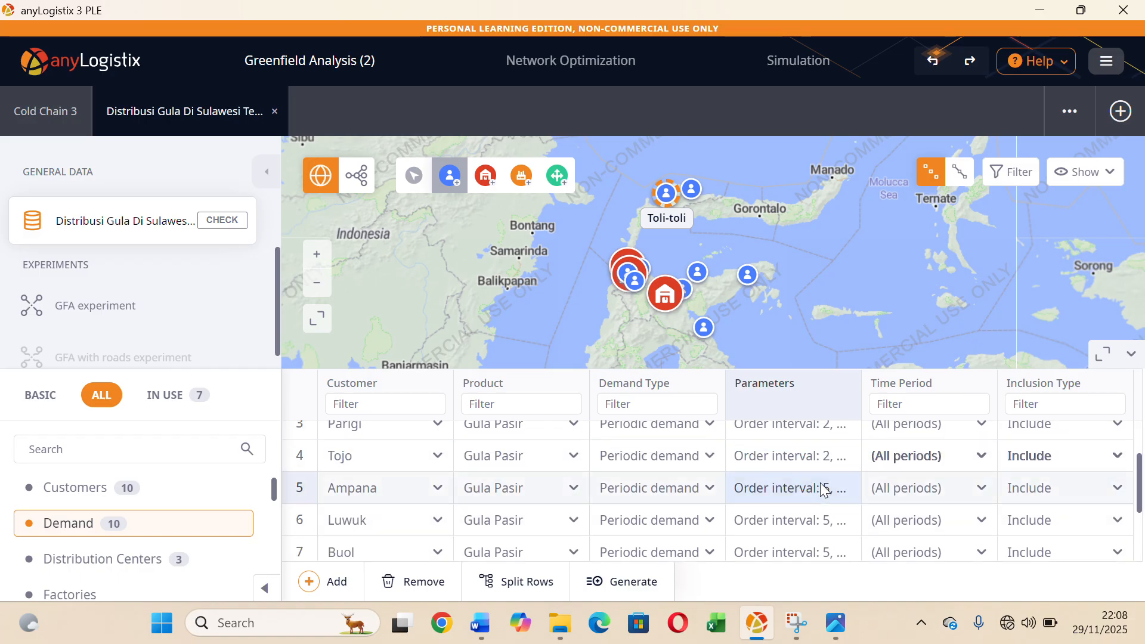
double_click(821, 484)
click(822, 483)
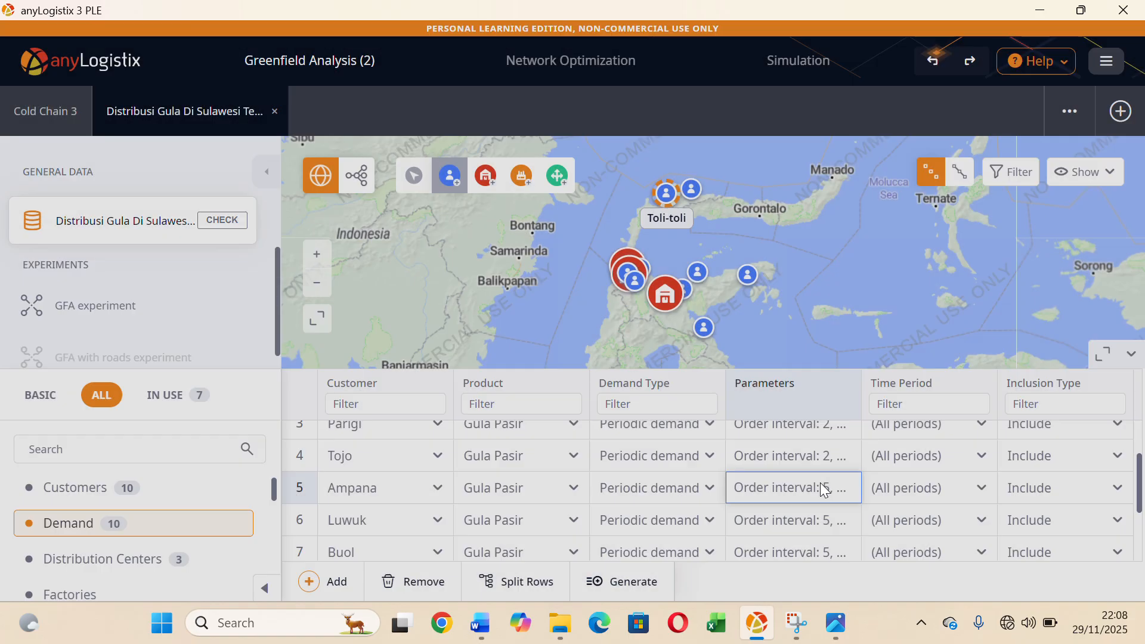
double_click(821, 483)
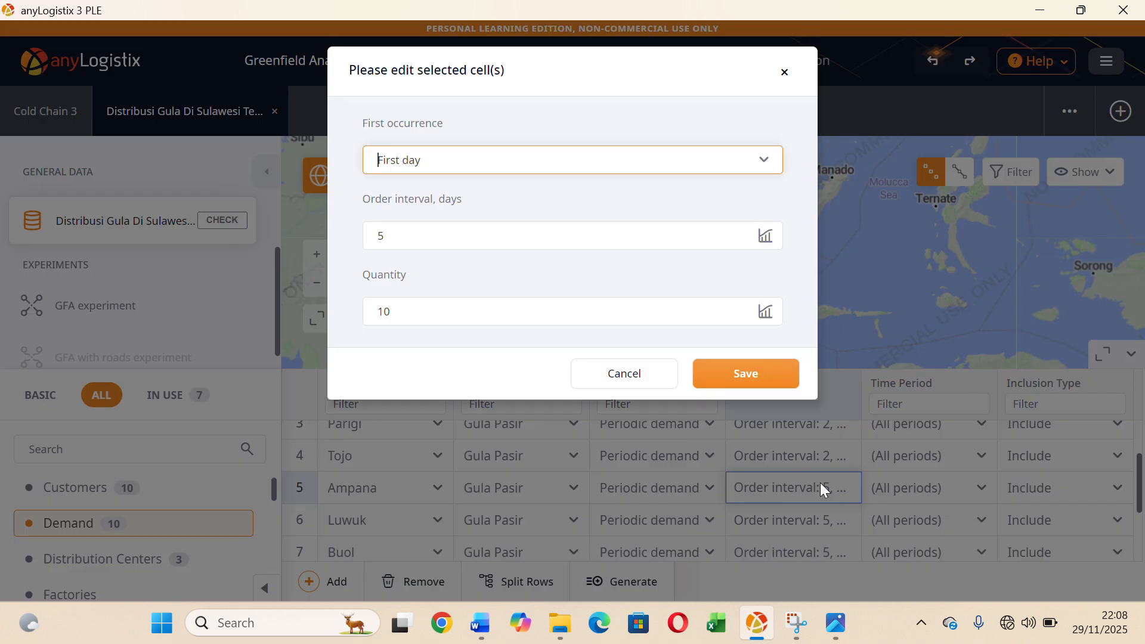
click(485, 237)
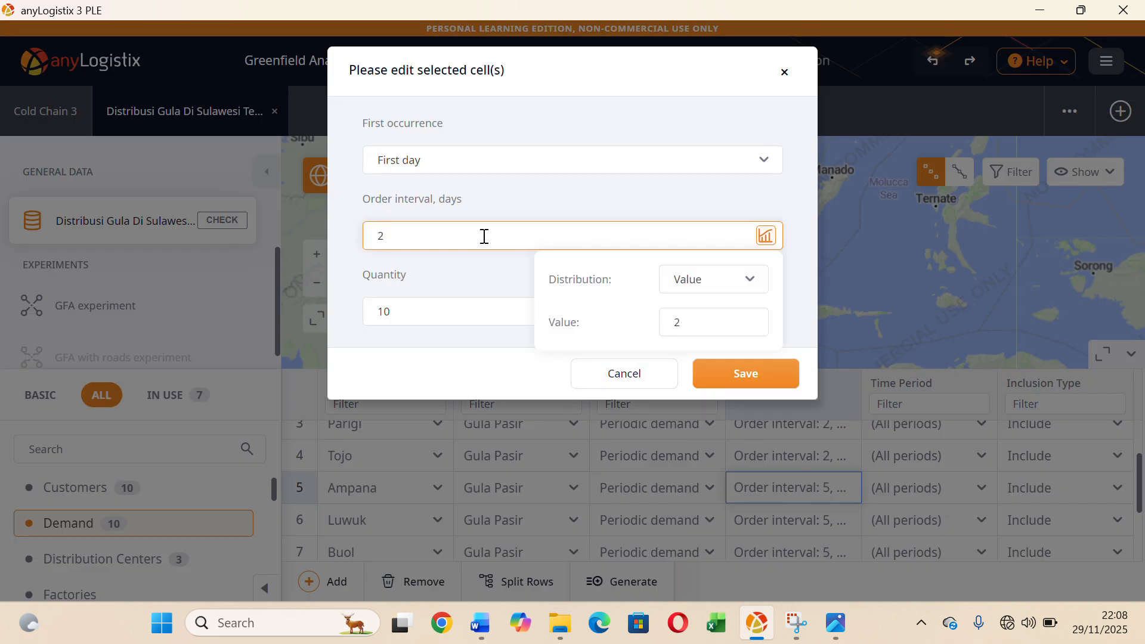
click(754, 375)
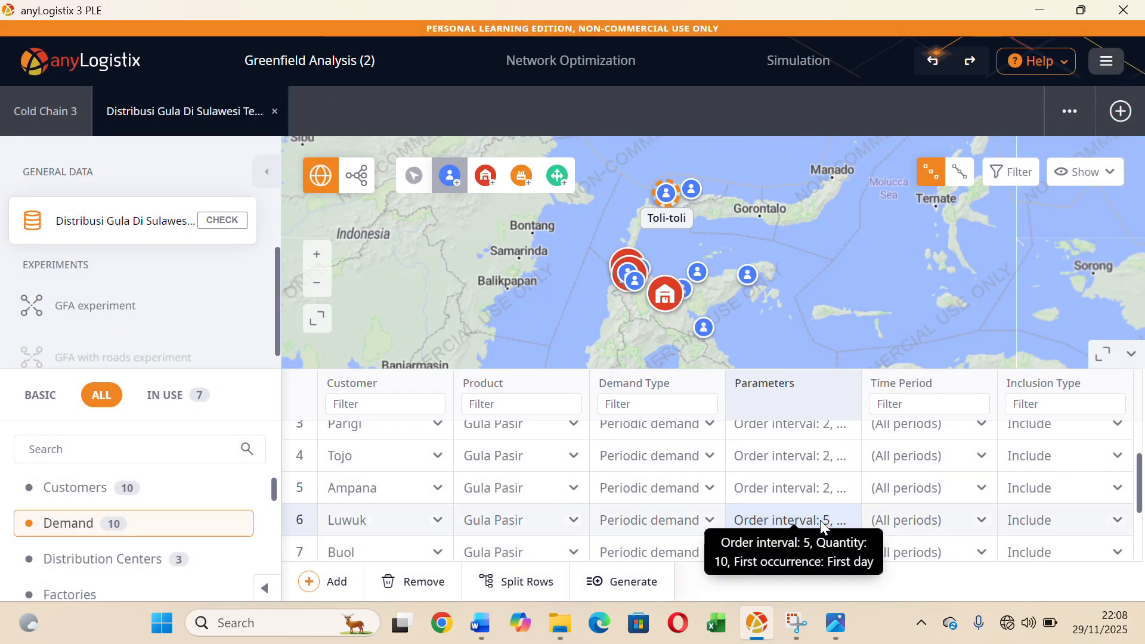
Set the order interval in Luwuk's demand parameters to 2 days and save.
double_click(821, 520)
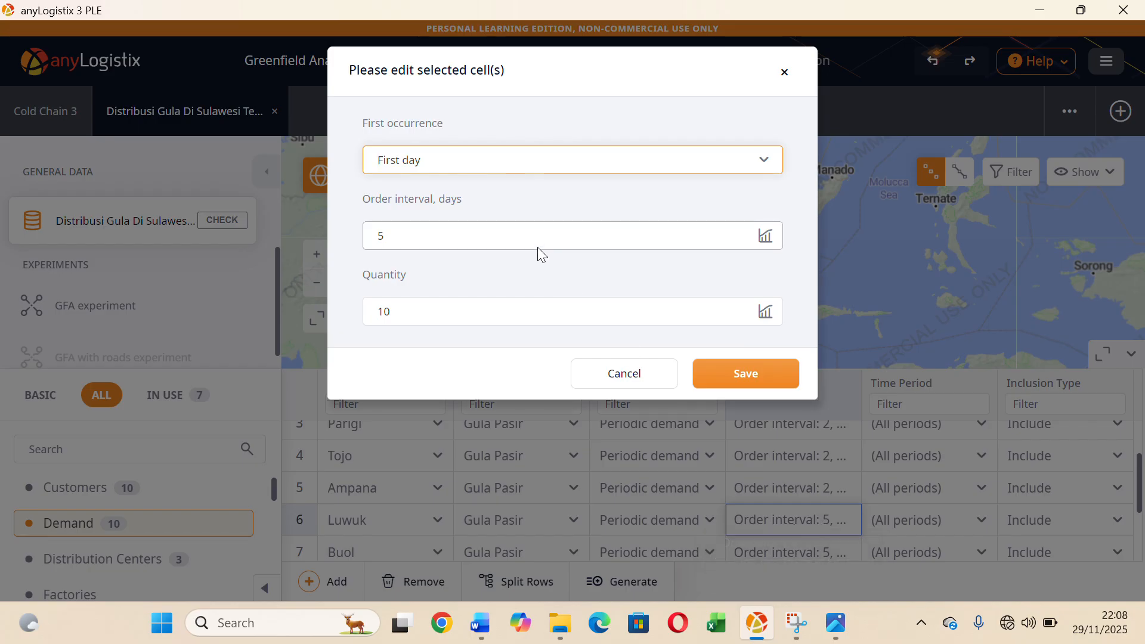
click(535, 237)
key(BackSpace)
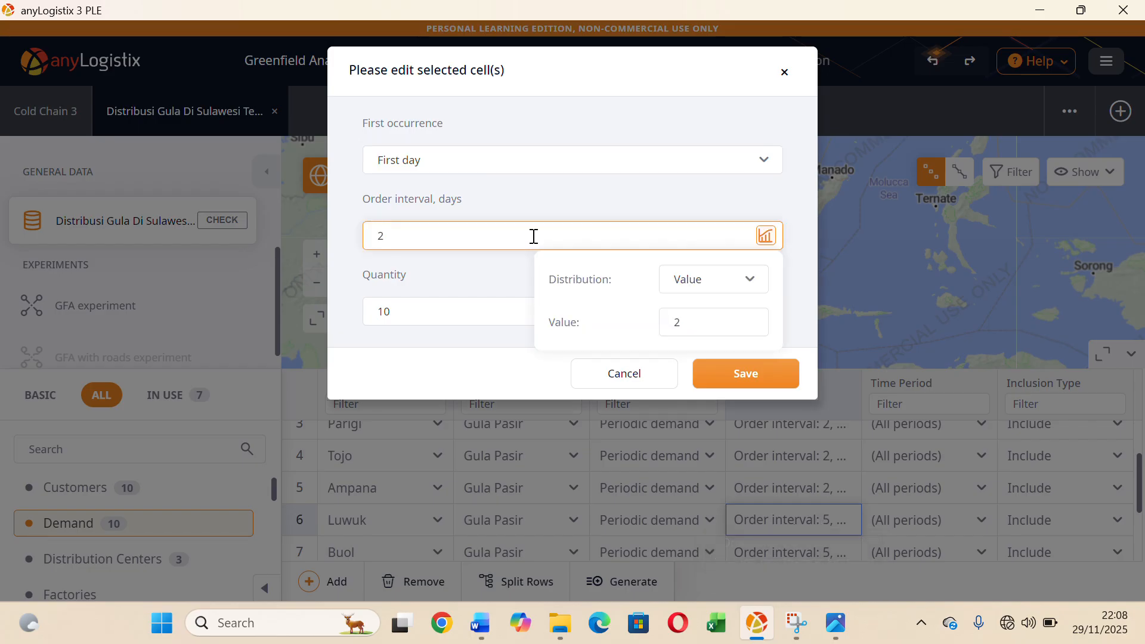
text(2)
click(721, 372)
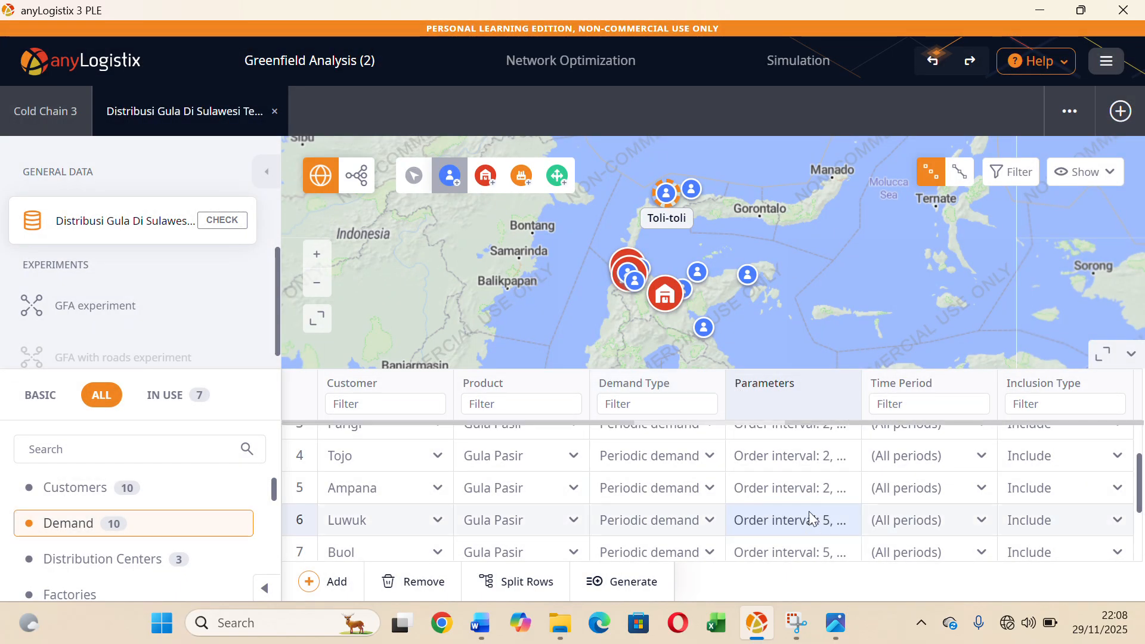
Set the order interval in Buol's demand parameters to 2 days and save.
scroll(810, 525, down, 1)
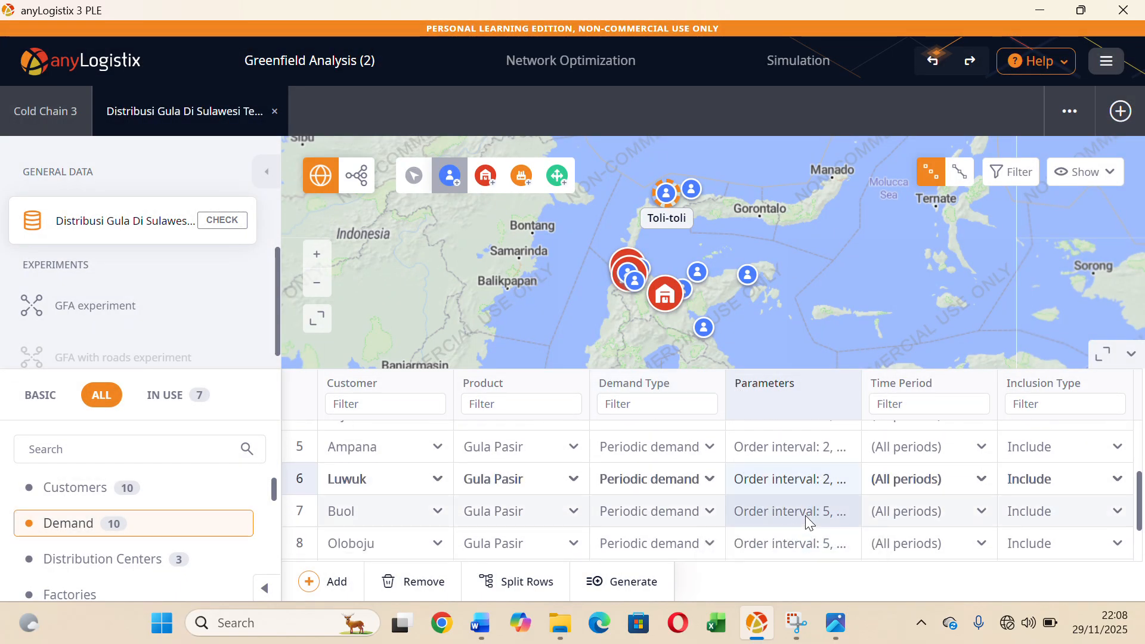
double_click(805, 515)
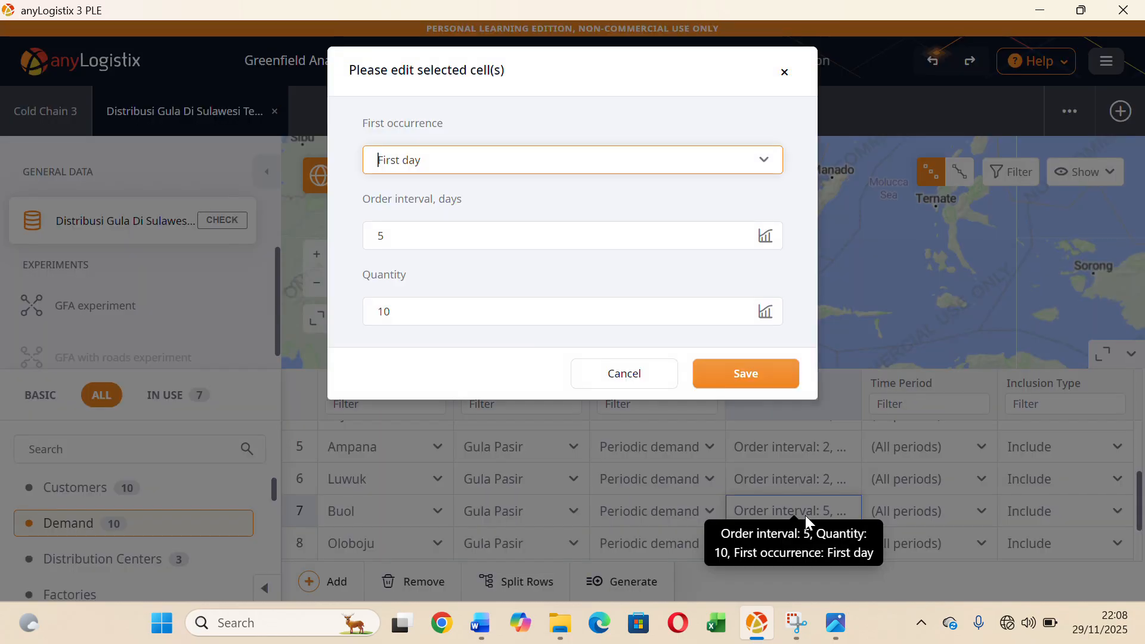
click(514, 235)
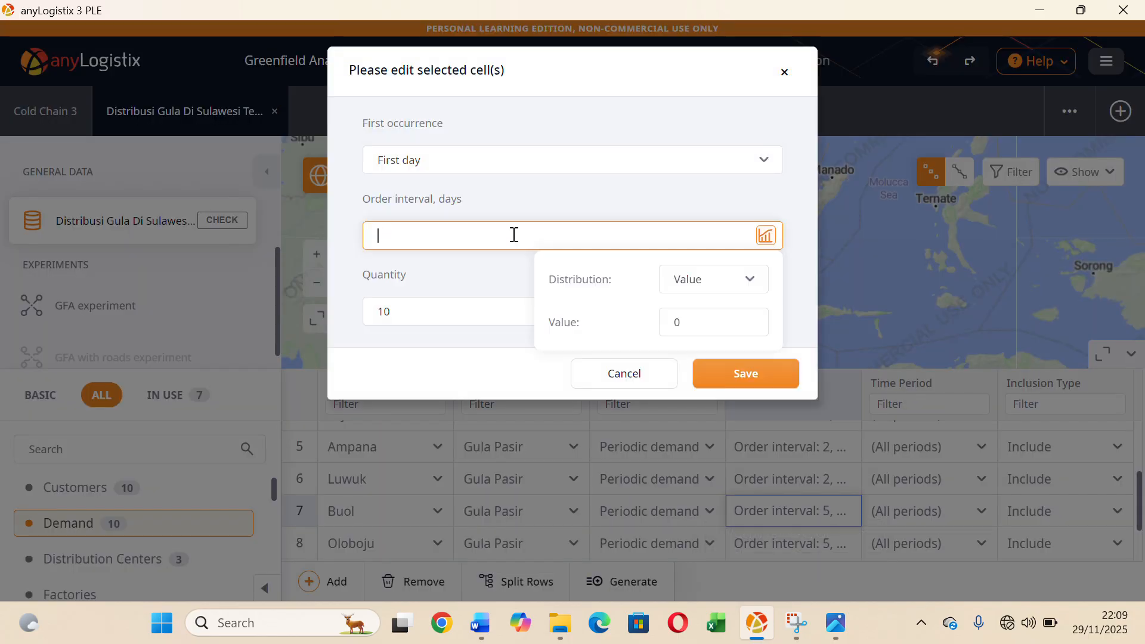
text(2)
click(746, 373)
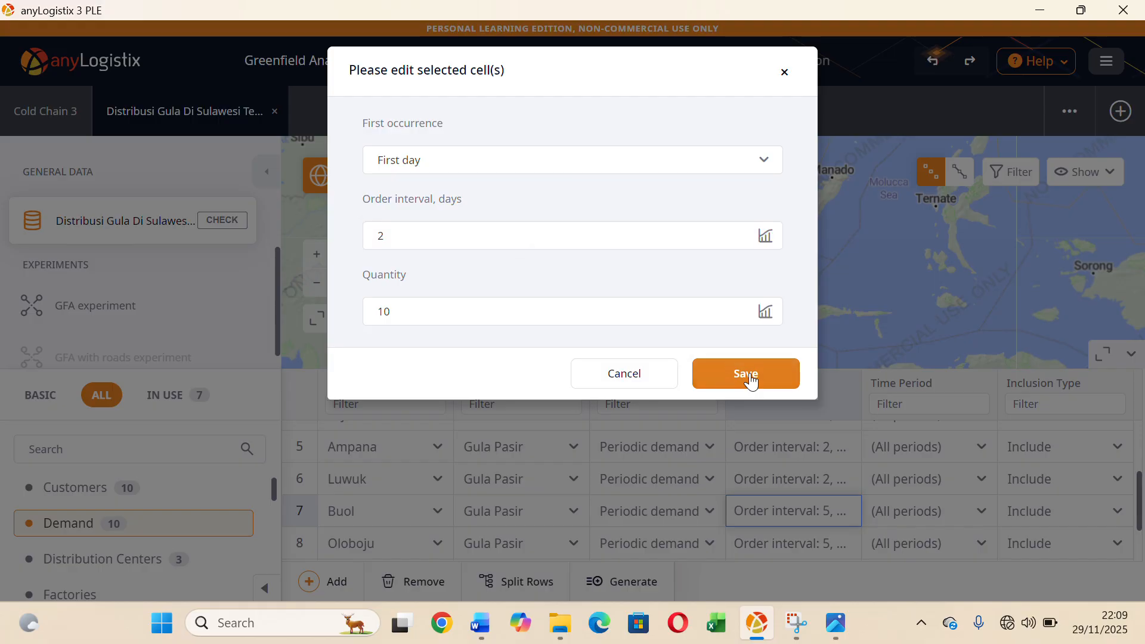
click(746, 373)
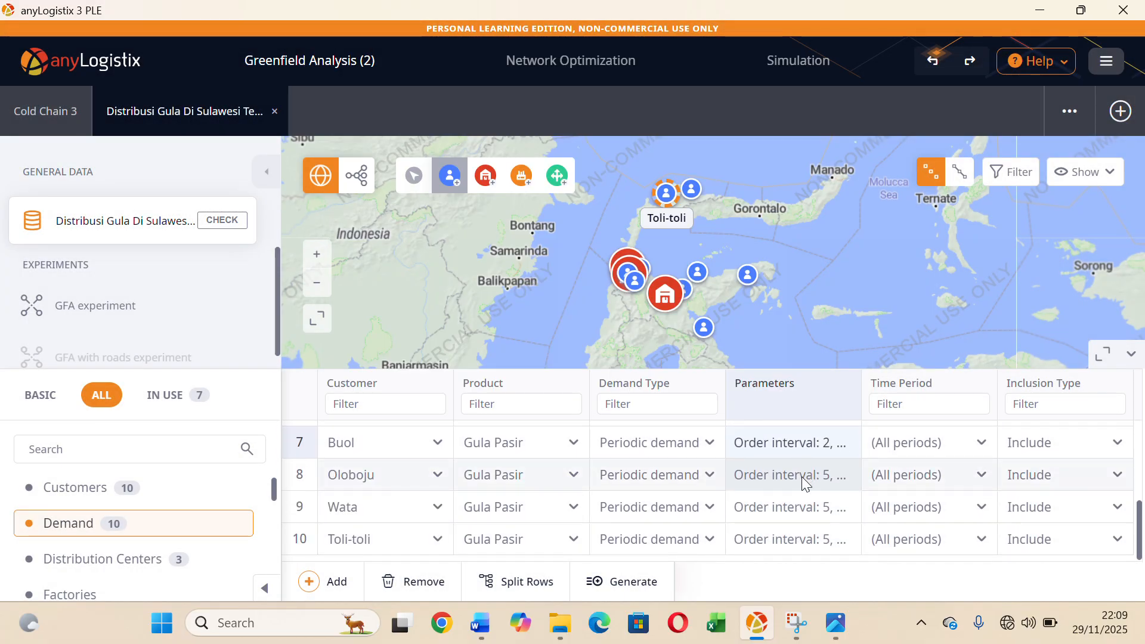
Set the order interval in Oloboju's demand parameters to 2 days and save.
click(800, 474)
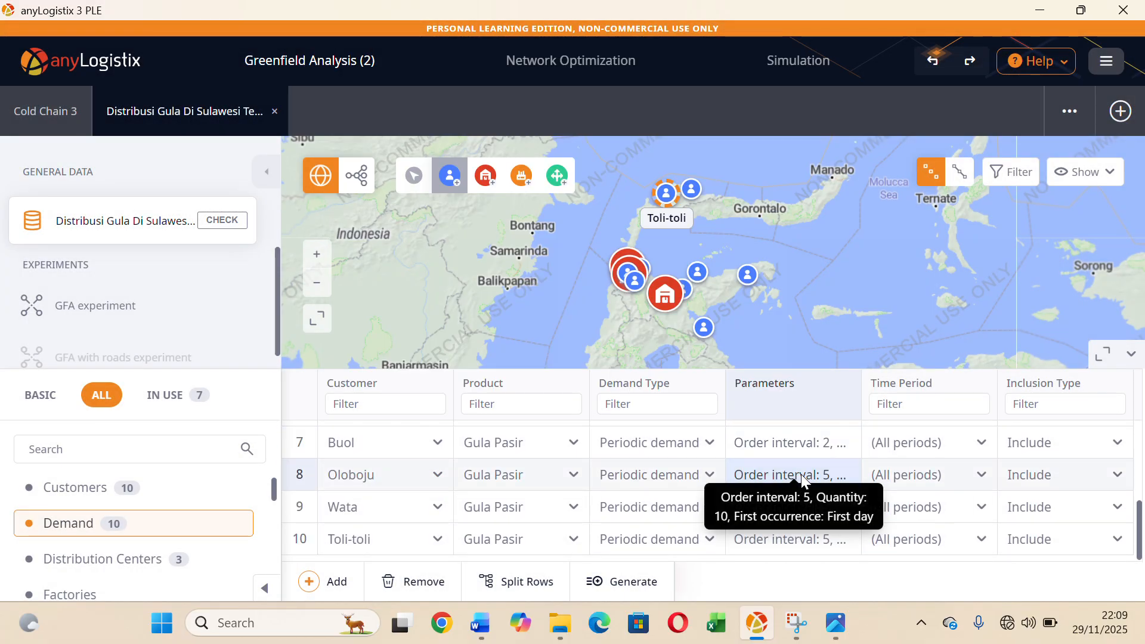
double_click(800, 474)
click(600, 245)
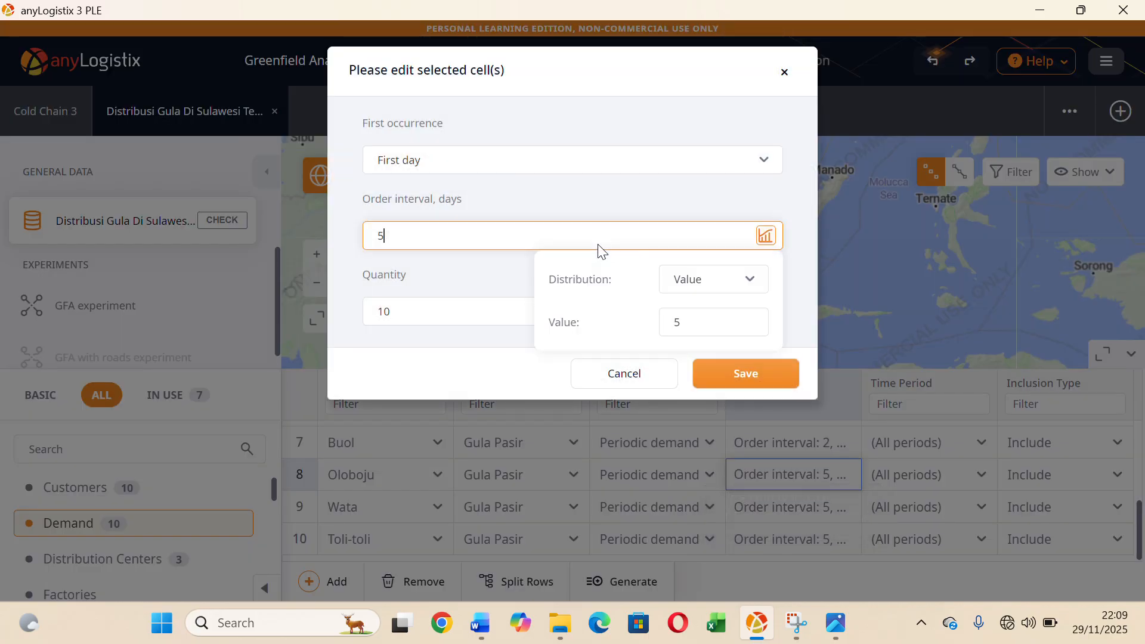
text(2)
click(723, 375)
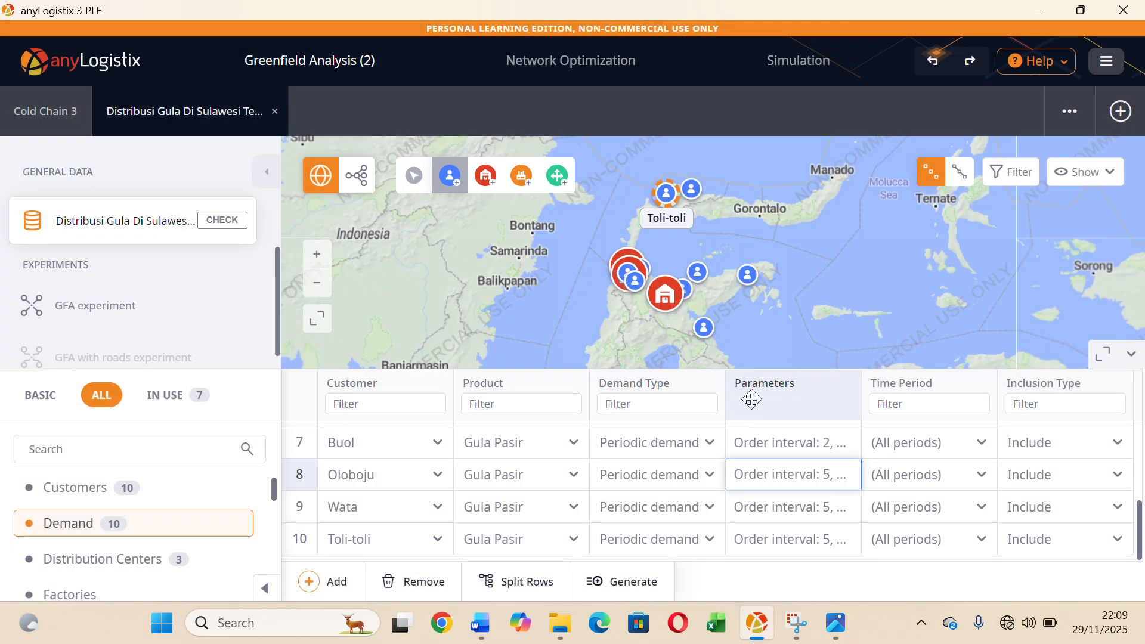
Set the order interval to 2 days in the demand parameters of Wata and Toli-toli, saving each one.
double_click(813, 505)
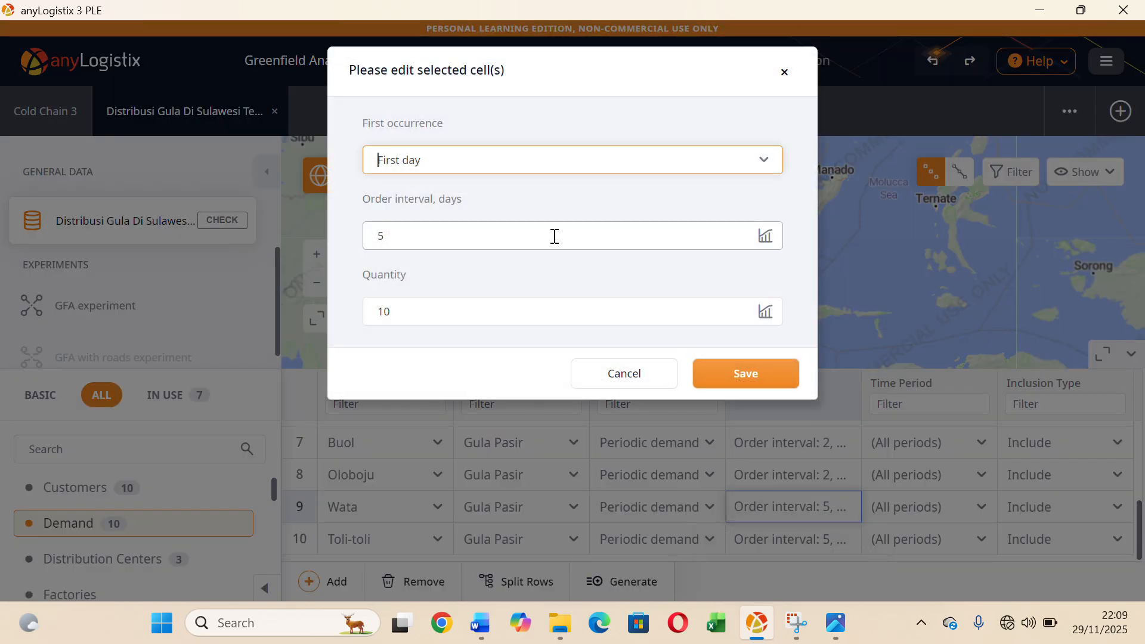
click(544, 235)
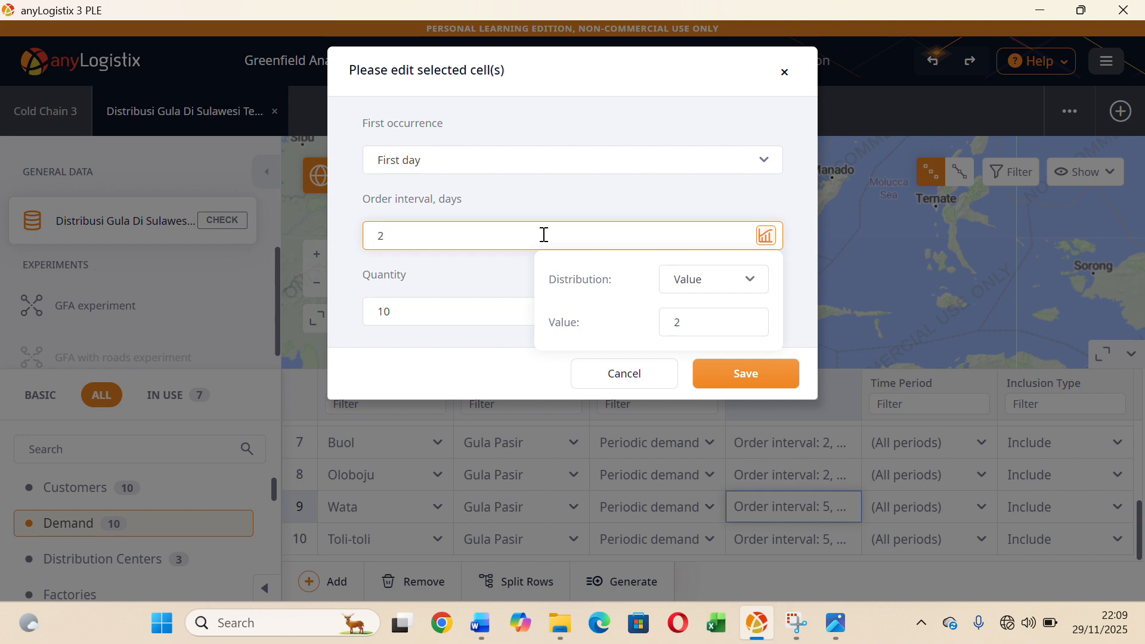
click(722, 367)
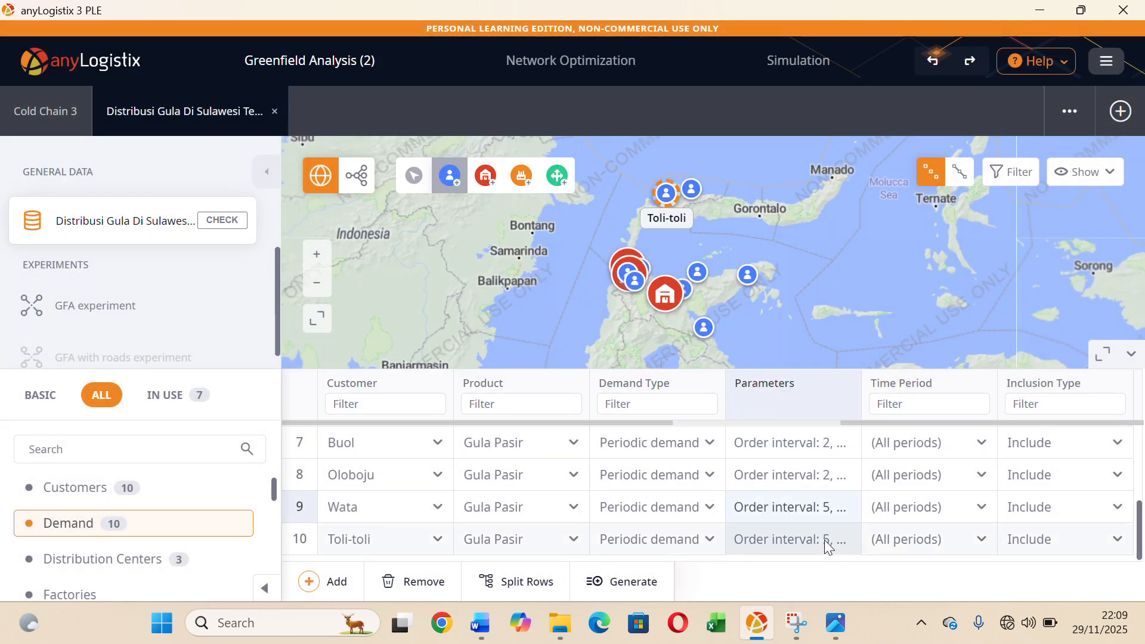
double_click(811, 540)
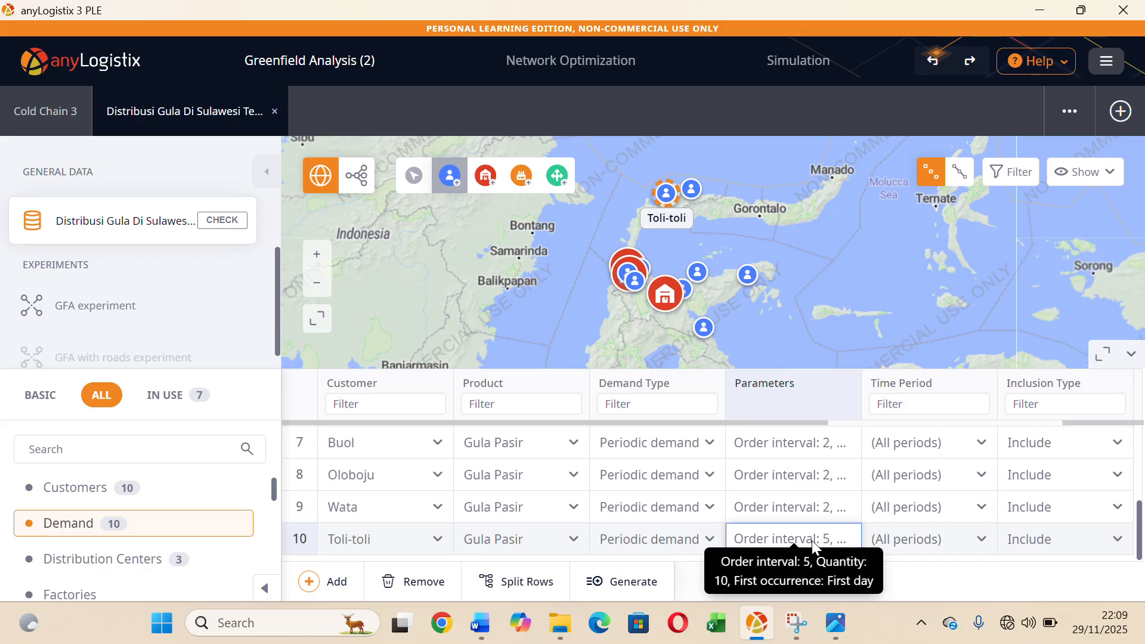
click(537, 237)
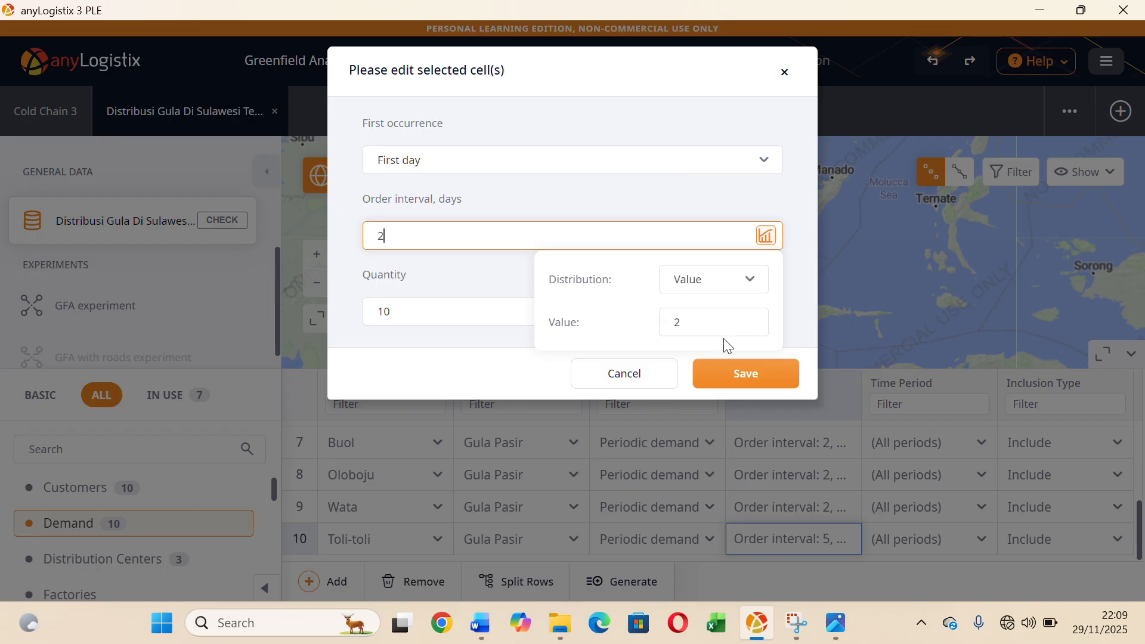
text(2)
click(736, 373)
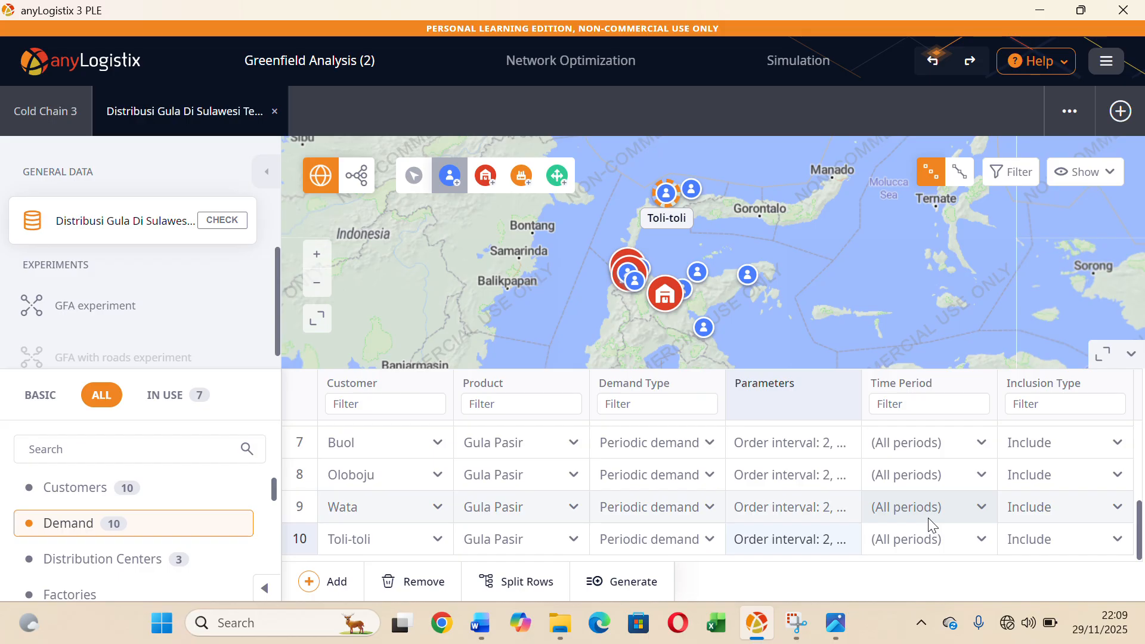
Review the demand rows, the distribution centers table and the customers table, and look through the list of remaining data tables.
scroll(928, 518, up, 3)
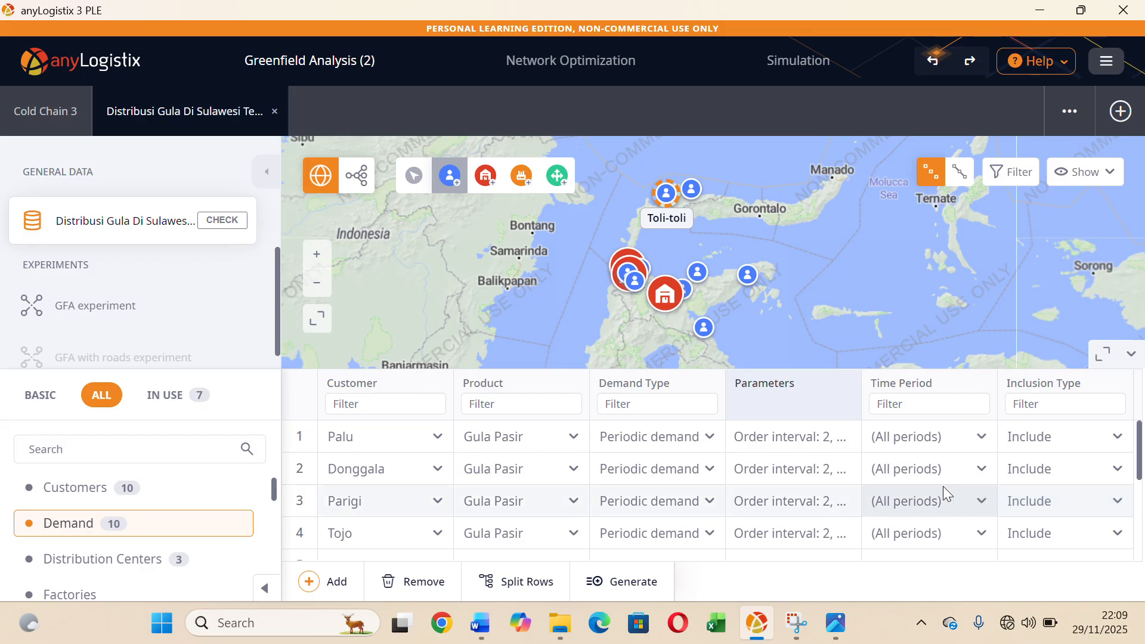
click(114, 552)
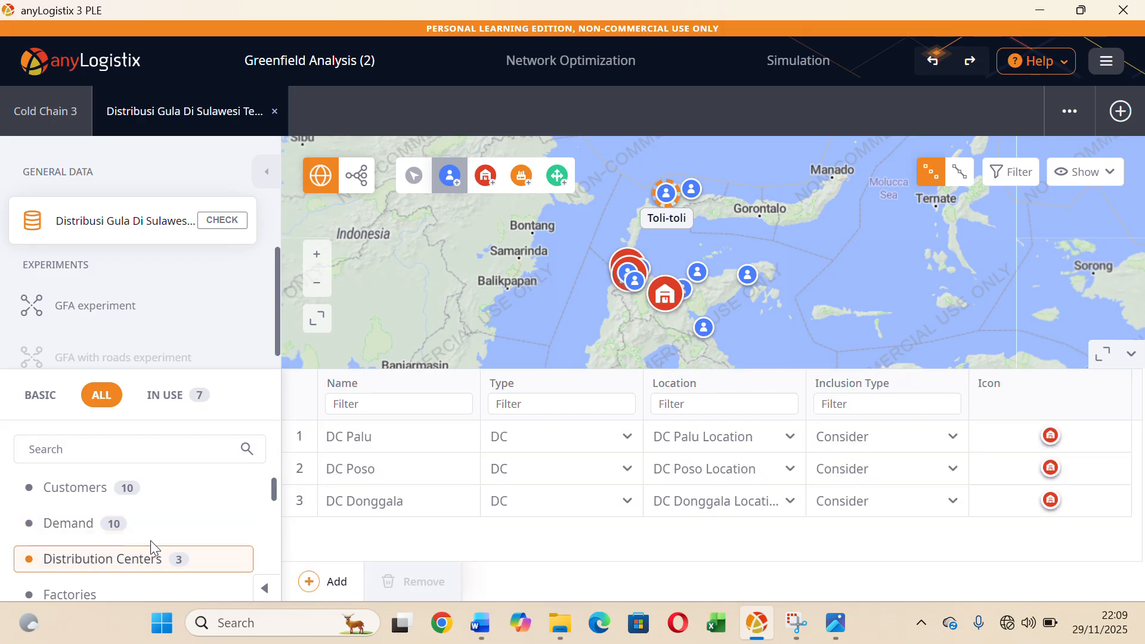
click(143, 490)
scroll(173, 568, down, 5)
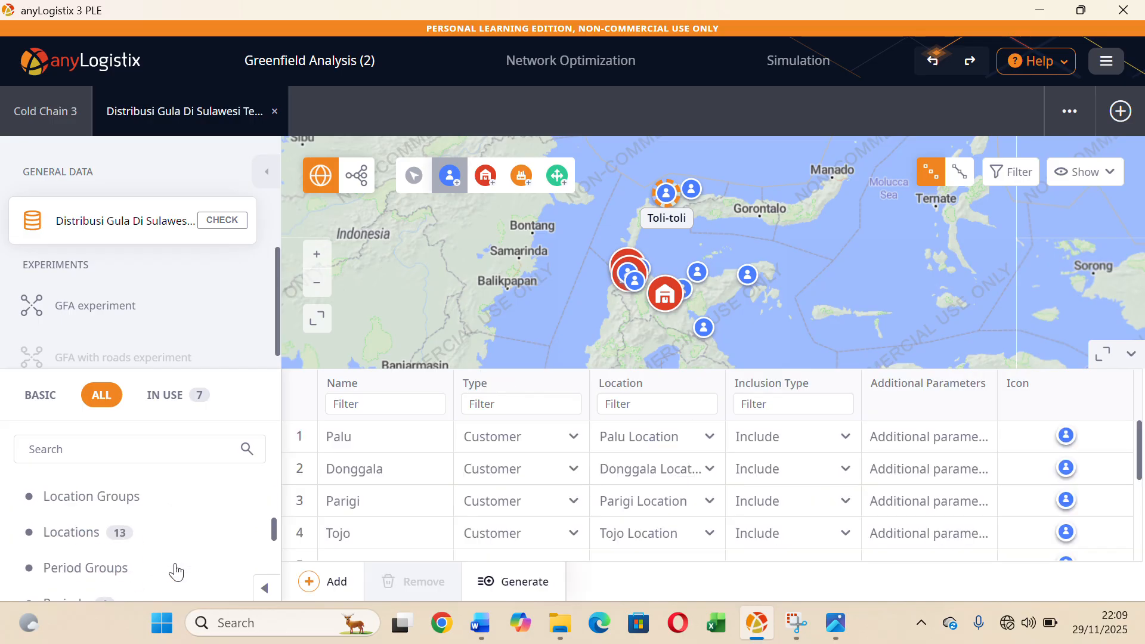
scroll(152, 549, down, 5)
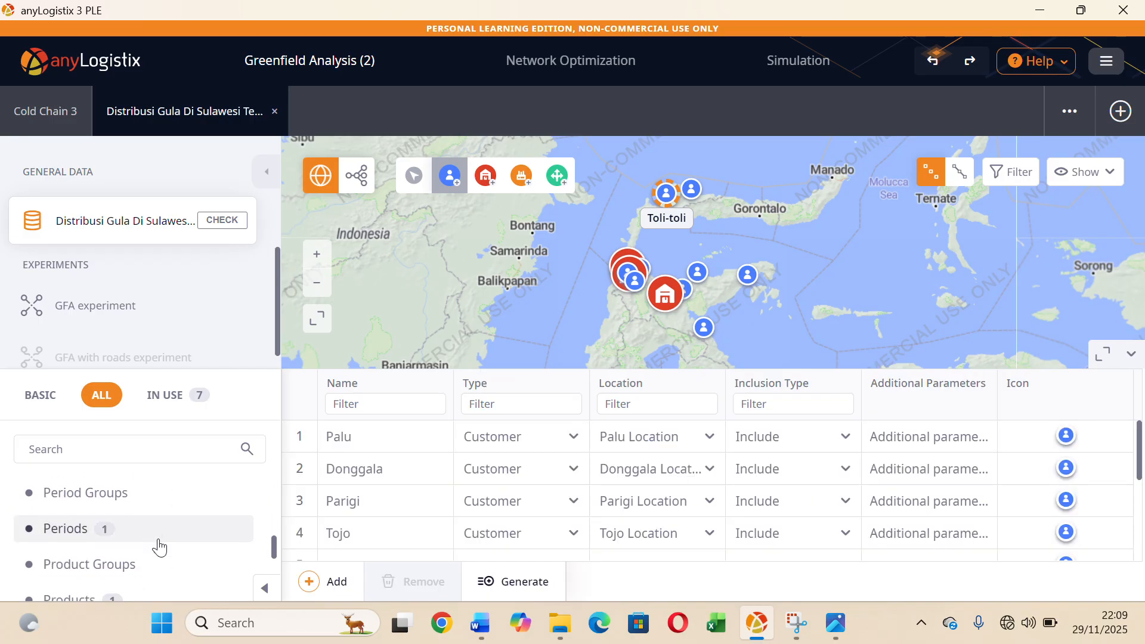
scroll(158, 545, up, 4)
scroll(159, 545, down, 4)
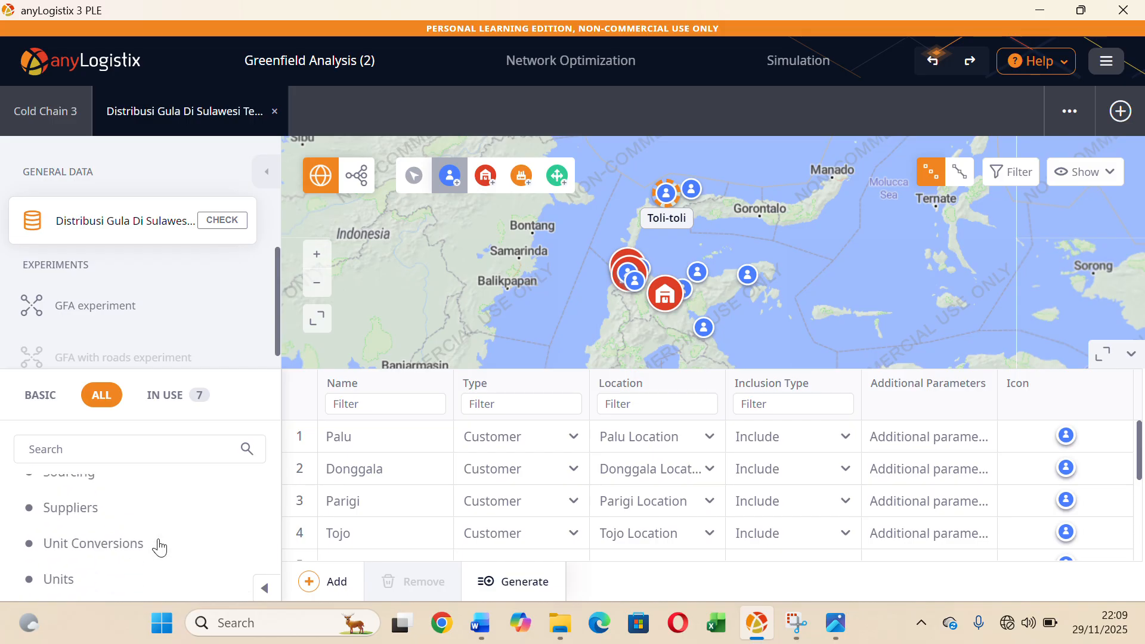
Check the product entry and its unit in the Products table.
scroll(159, 545, up, 2)
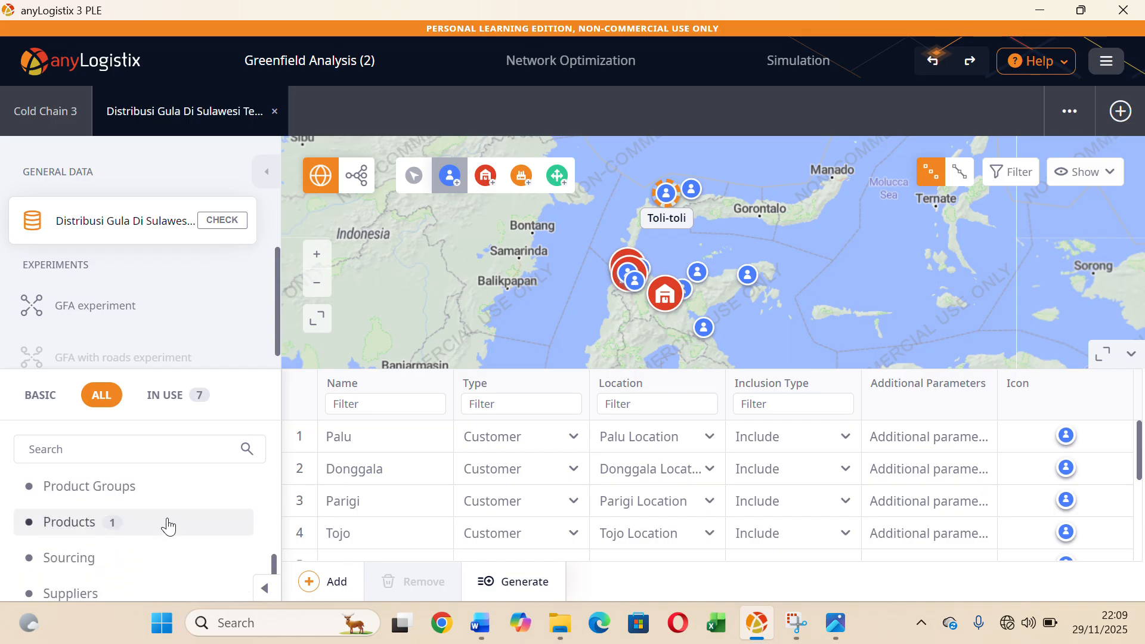
click(168, 527)
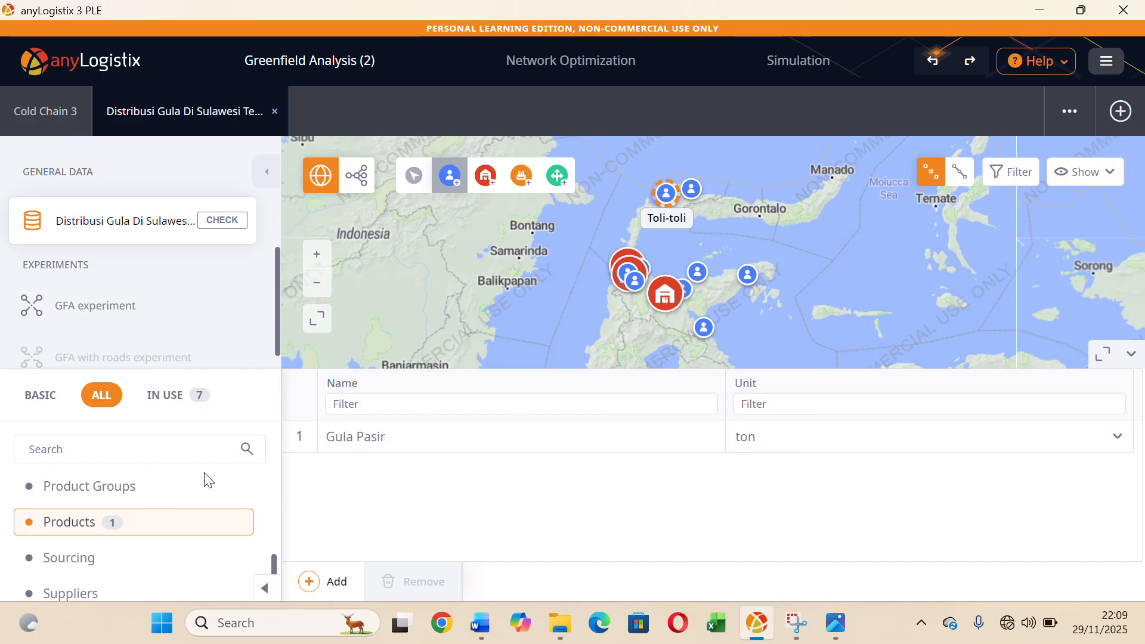
scroll(119, 525, up, 5)
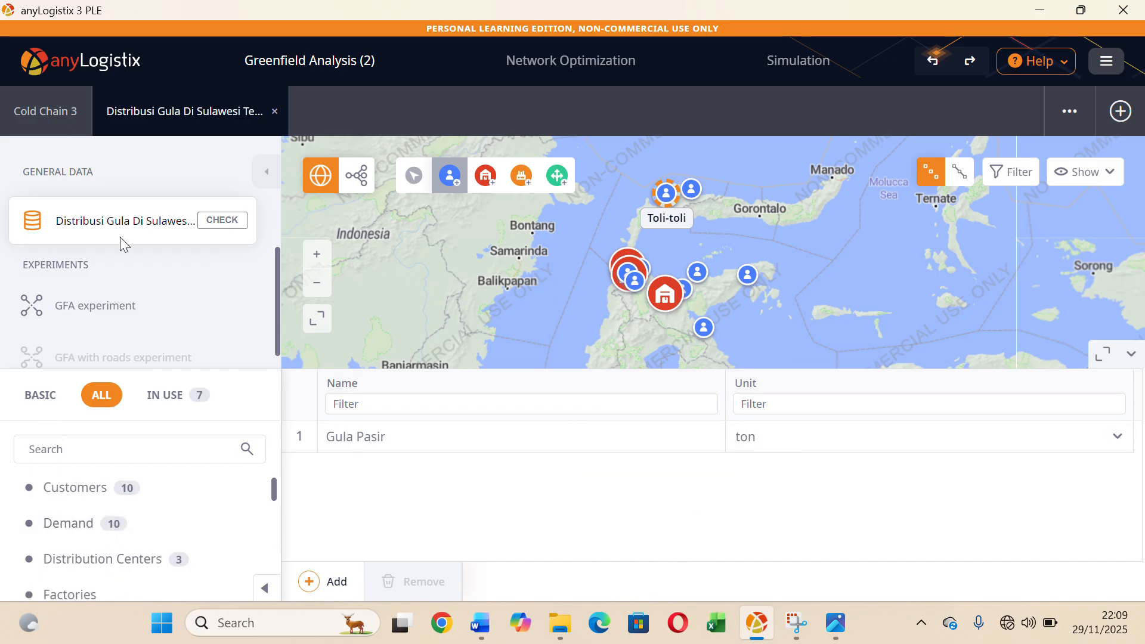
Open the GFA experiment and its settings, and look over the duration, discount and statistics options.
click(154, 311)
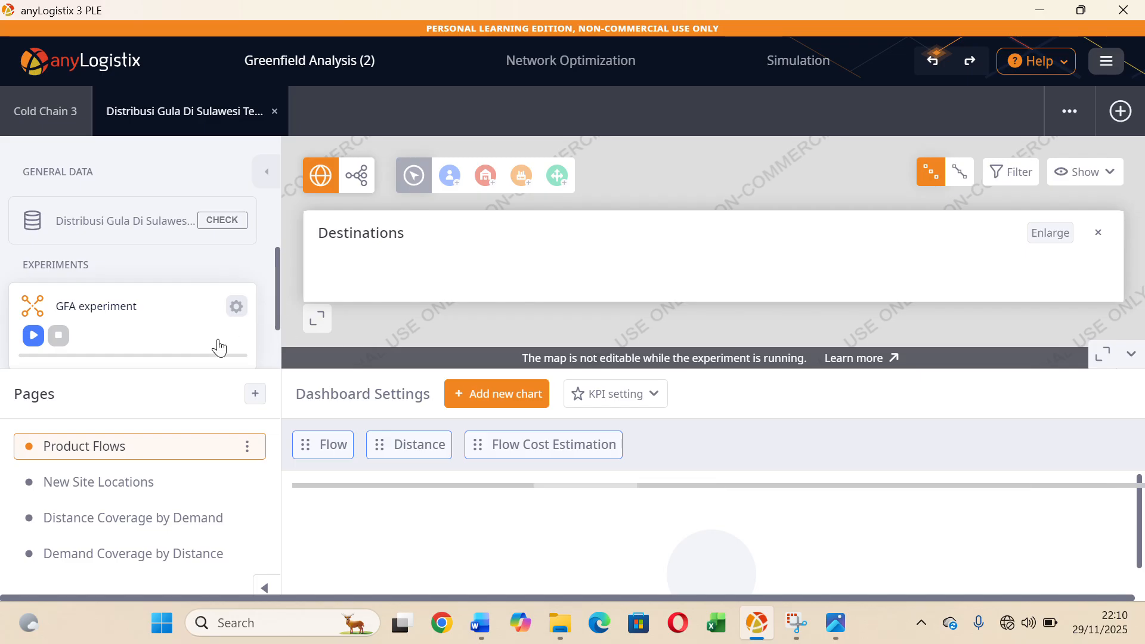
click(237, 309)
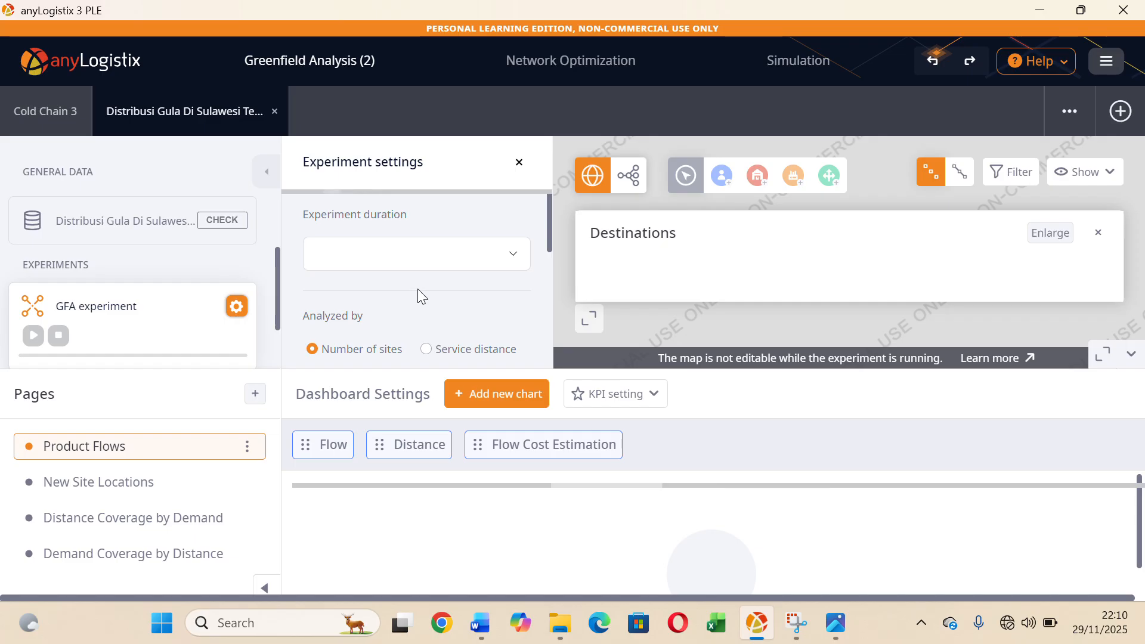
scroll(461, 299, down, 1)
scroll(460, 298, up, 1)
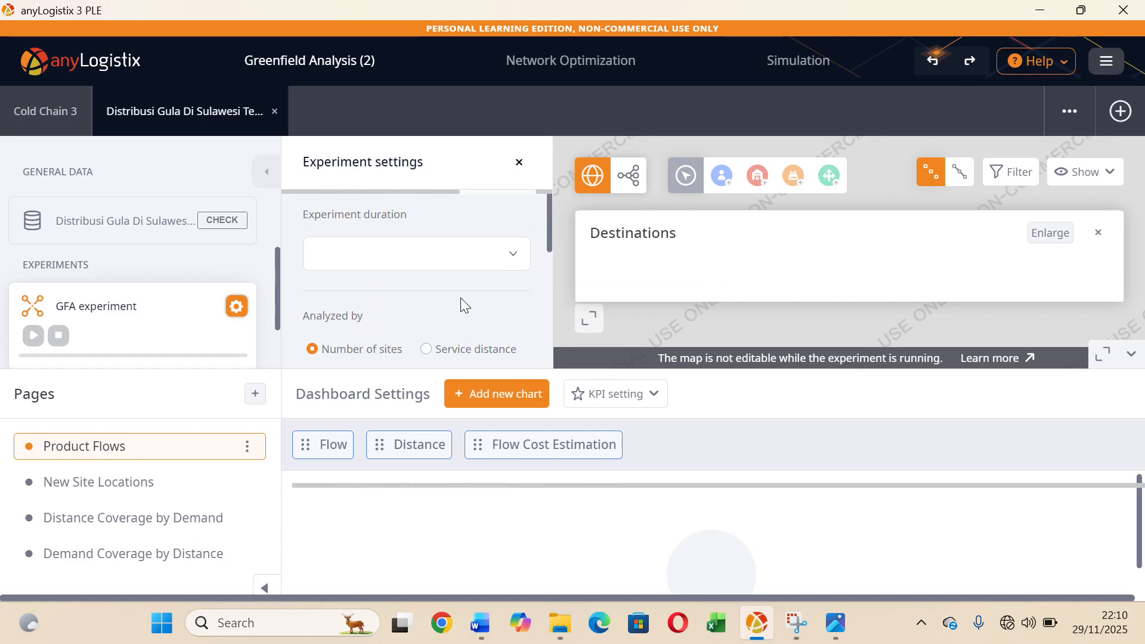
click(517, 256)
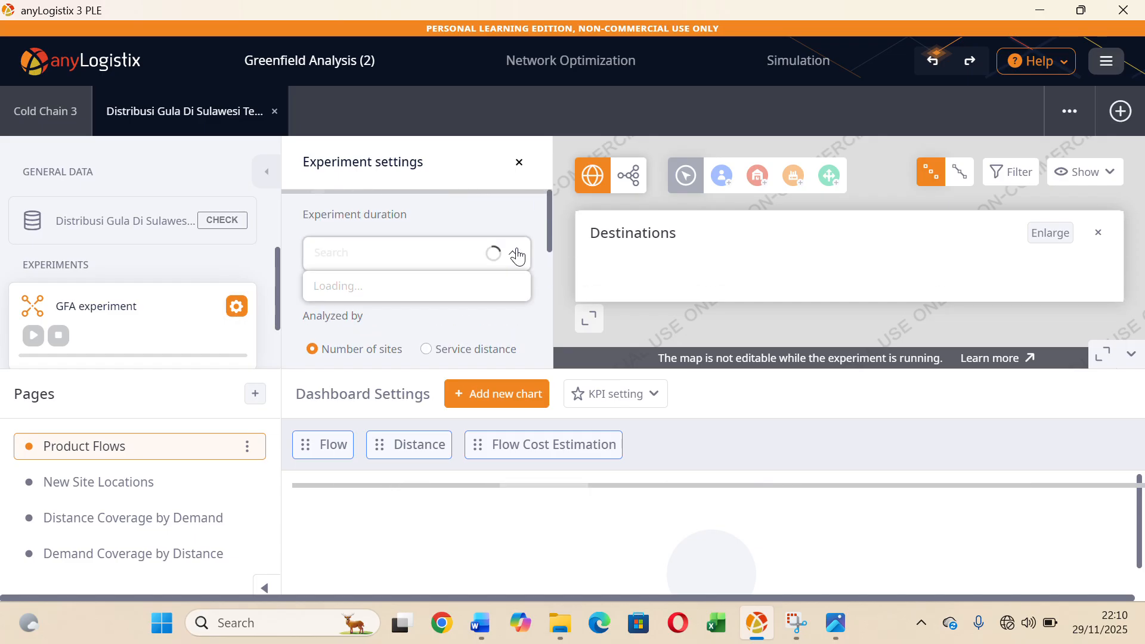
scroll(429, 307, down, 2)
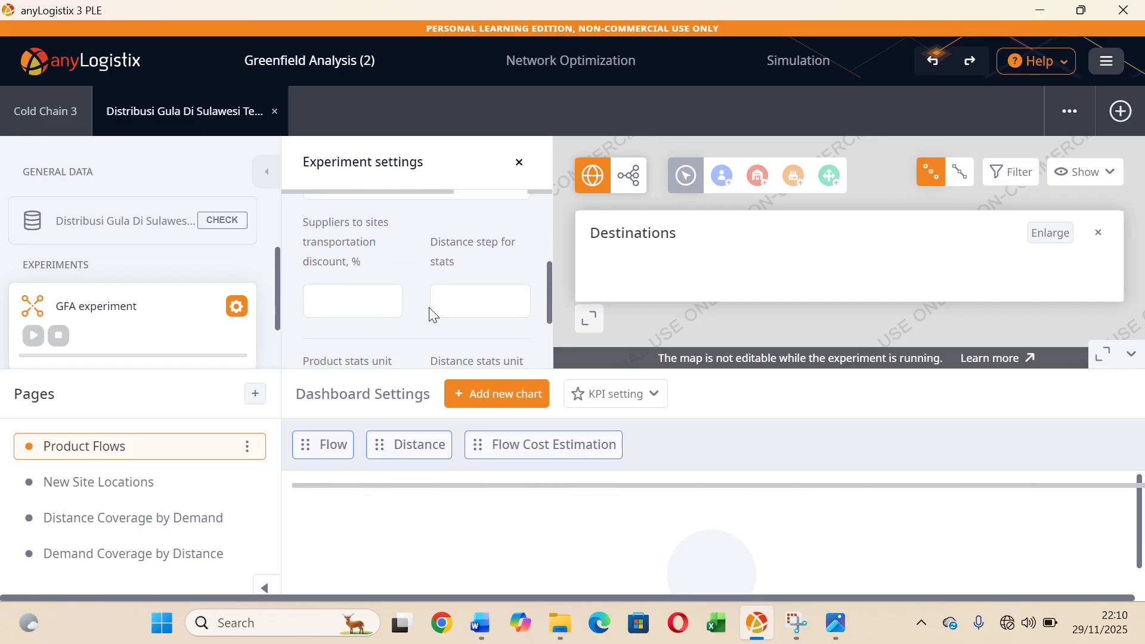
scroll(429, 306, up, 2)
click(478, 36)
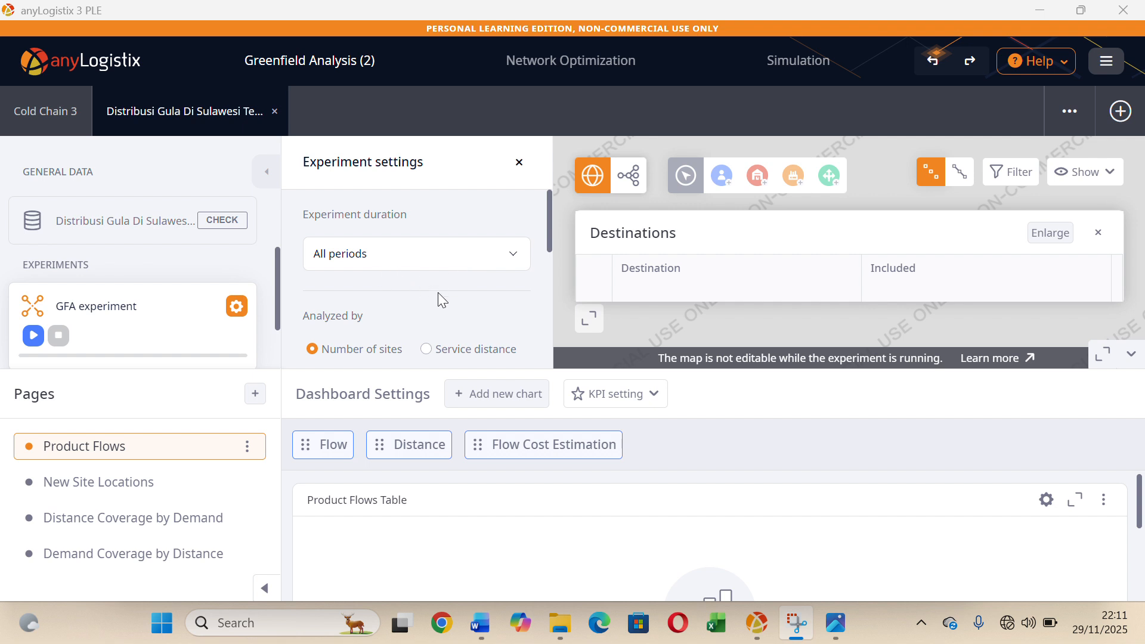
Set the GFA experiment to be analyzed by service distance, with a distance of 600.
scroll(438, 293, down, 1)
scroll(438, 292, up, 1)
scroll(438, 293, down, 1)
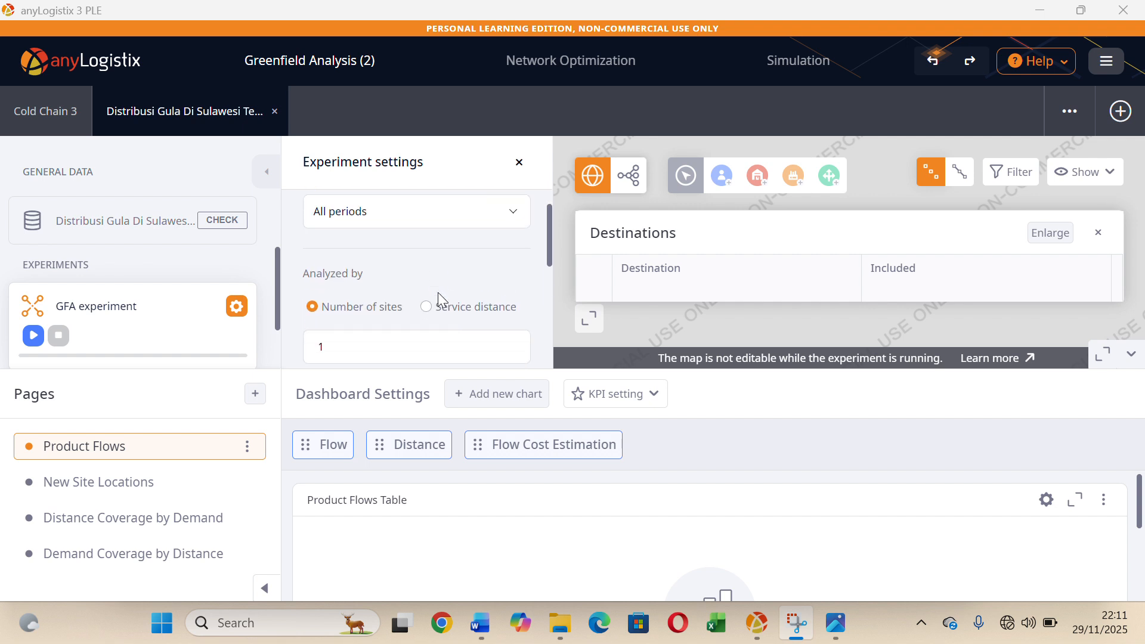
scroll(438, 292, down, 1)
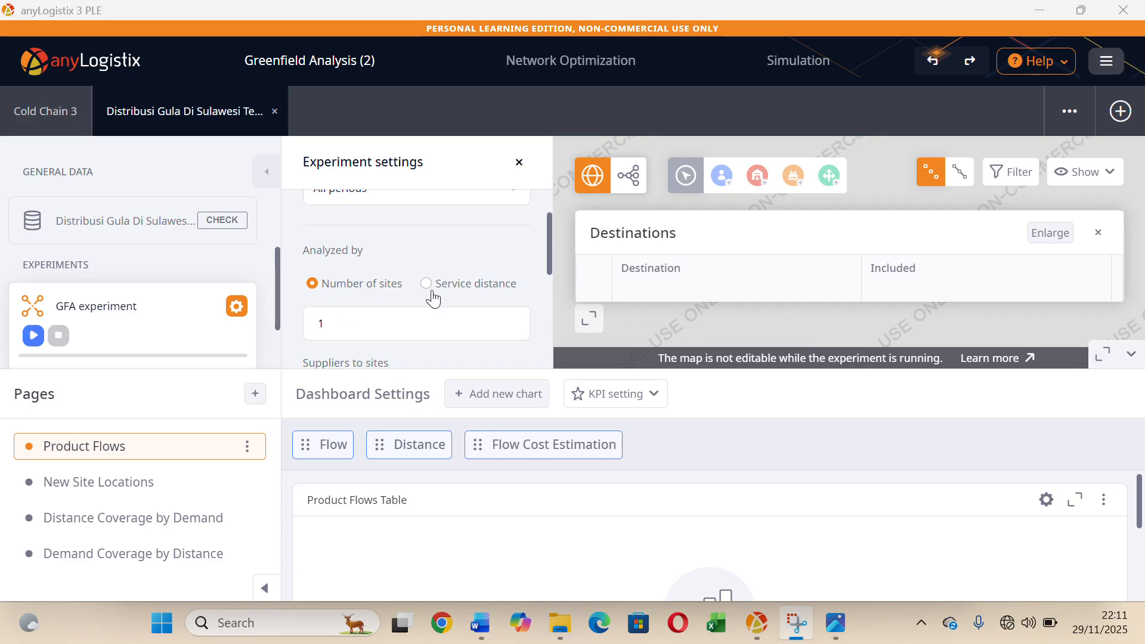
click(437, 291)
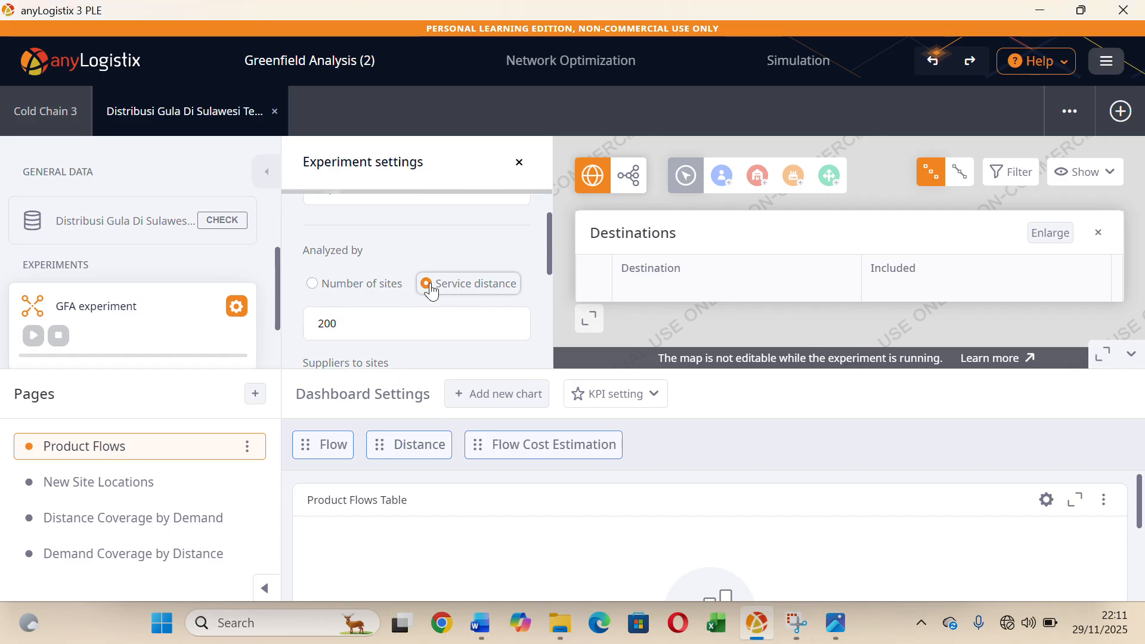
scroll(433, 320, down, 1)
scroll(432, 322, up, 1)
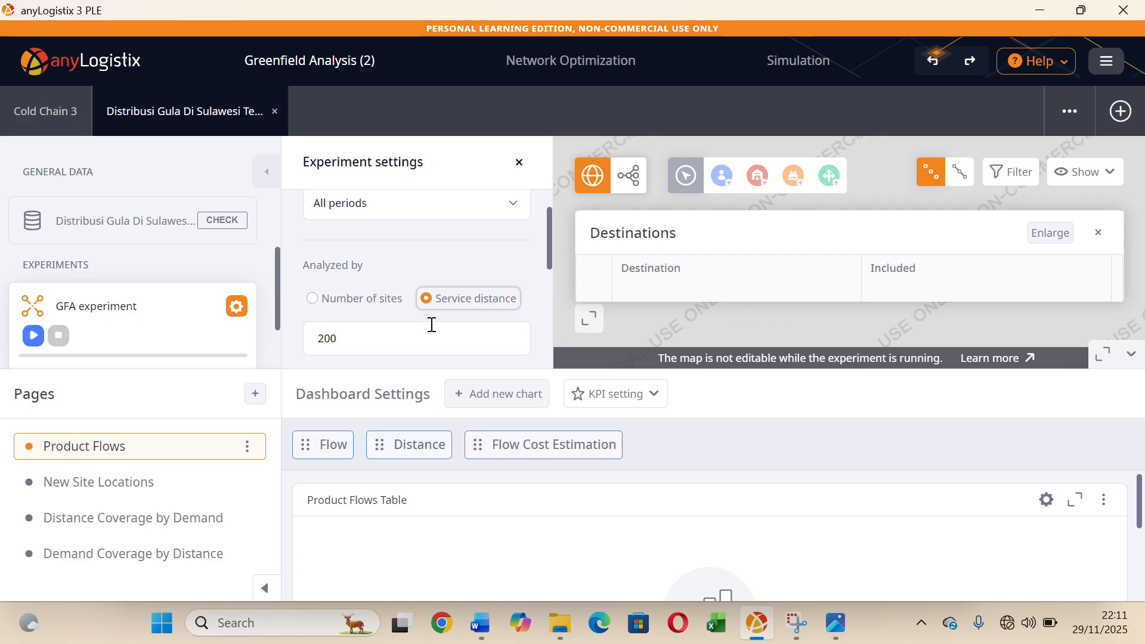
scroll(432, 325, down, 1)
scroll(430, 324, down, 4)
scroll(431, 324, up, 5)
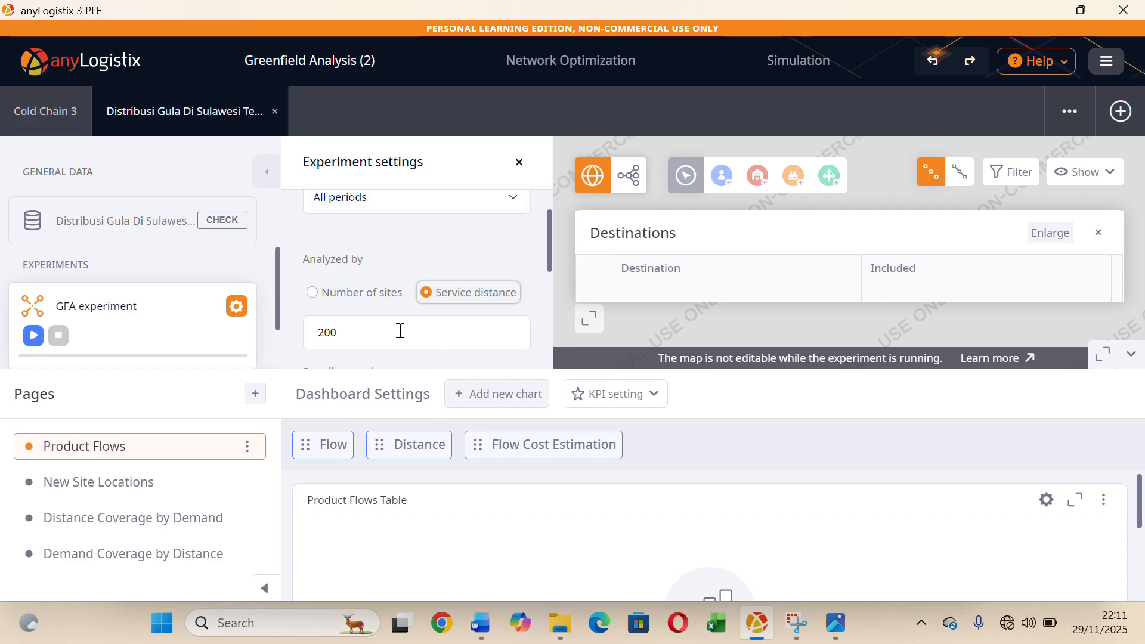
click(392, 341)
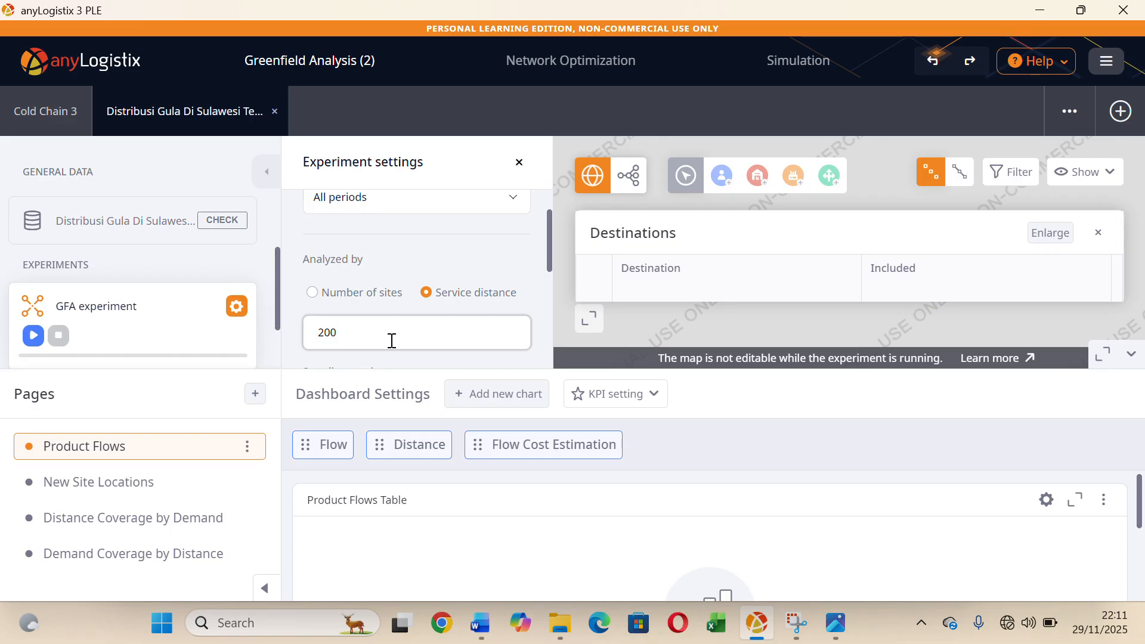
key(BackSpace)
key(BackSpace)
text(6)
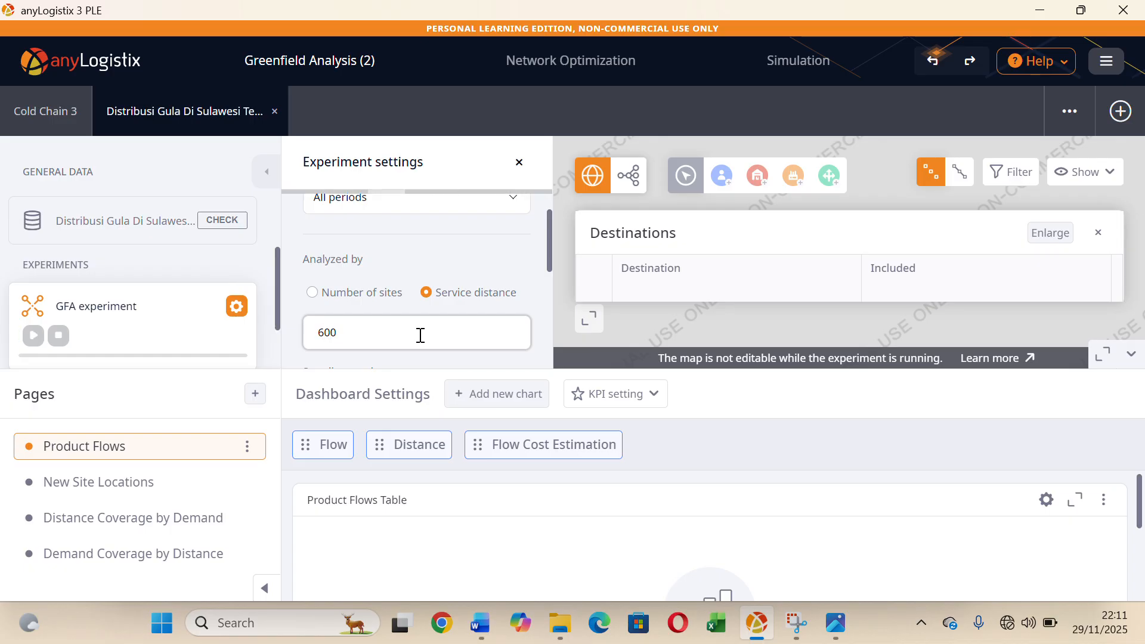
Set the suppliers to sites transportation discount to 15% in the experiment settings.
scroll(449, 322, down, 3)
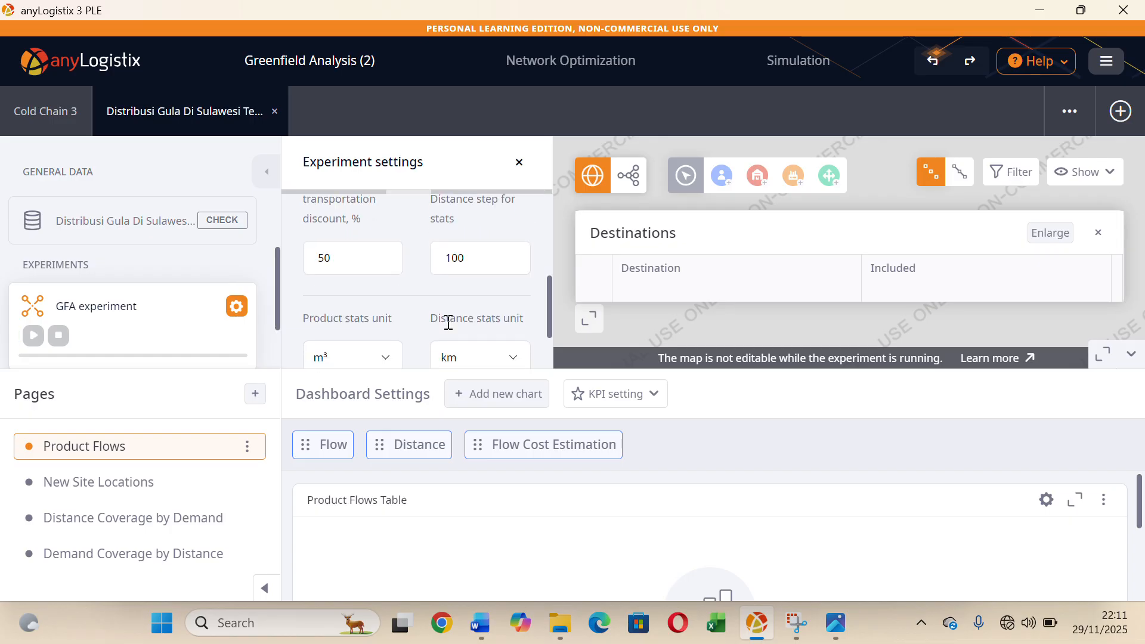
scroll(447, 322, up, 2)
scroll(470, 304, down, 3)
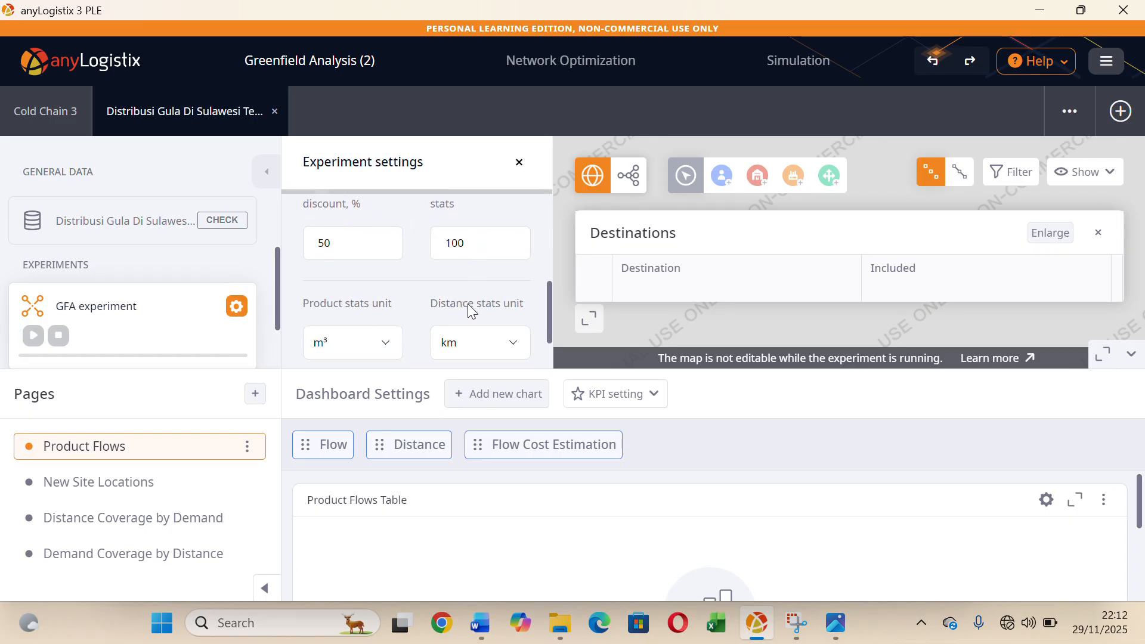
scroll(468, 302, up, 2)
click(355, 350)
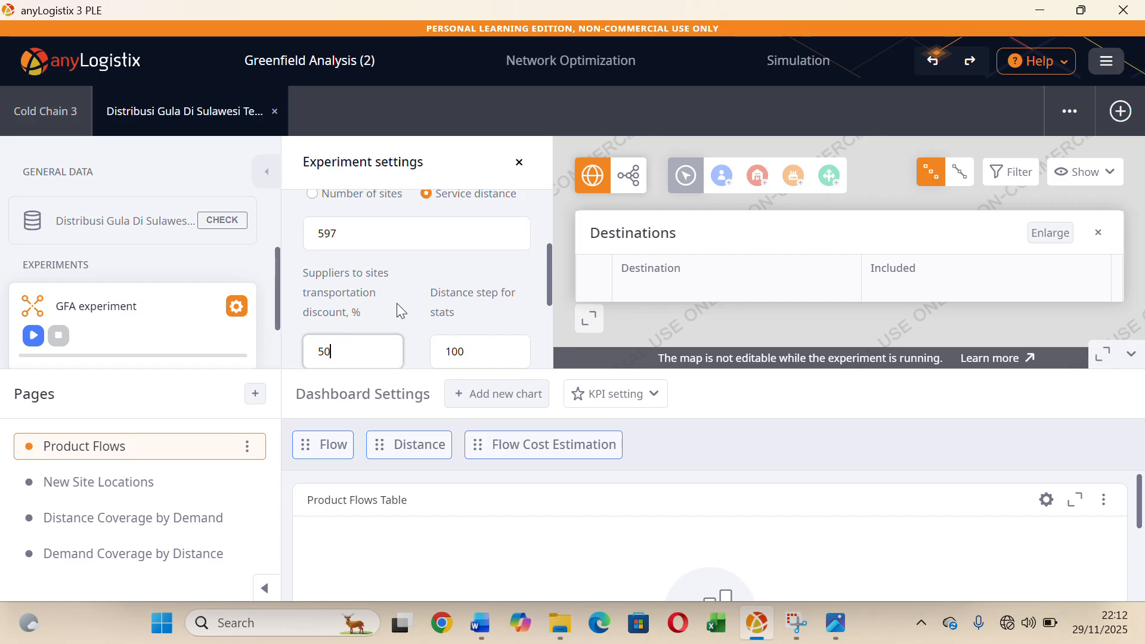
key(BackSpace)
key(BackSpace)
text(0)
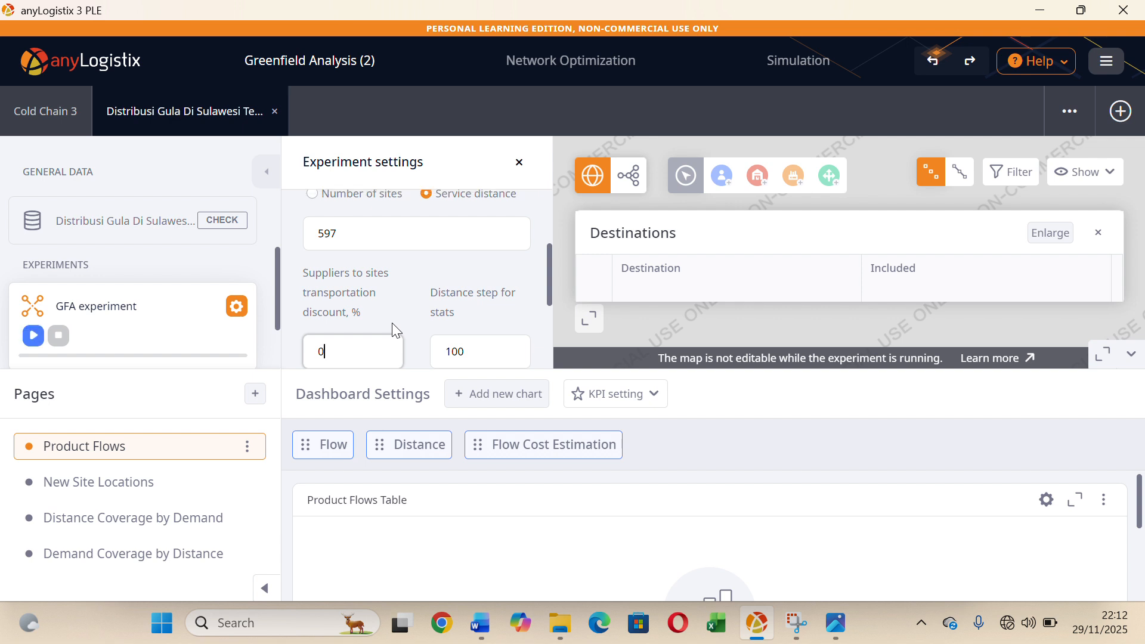
key(BackSpace)
text(15)
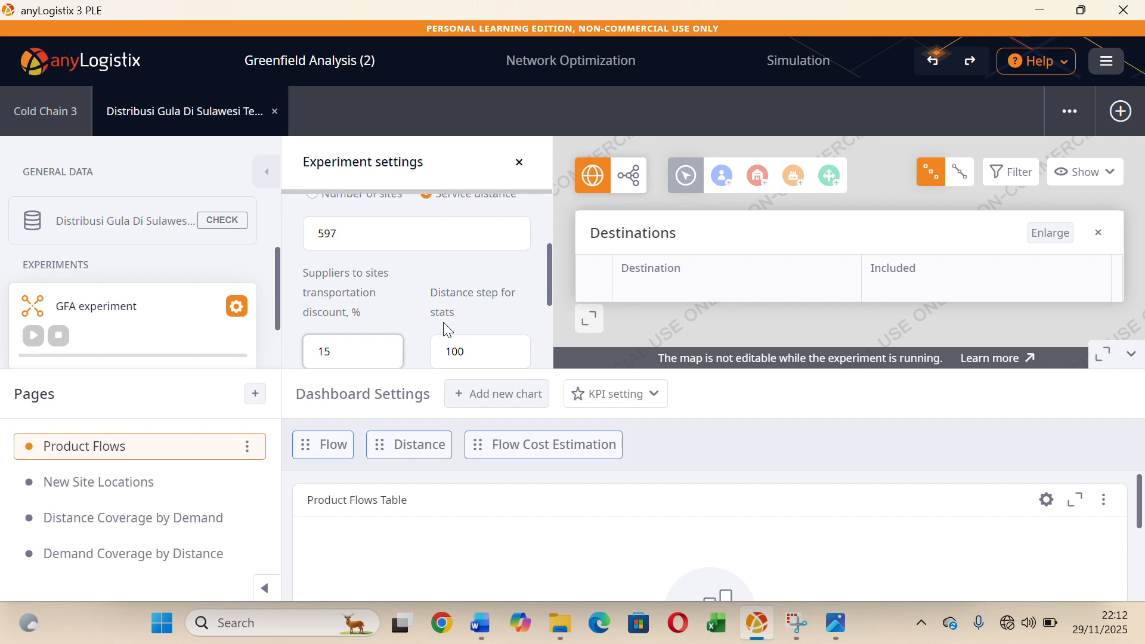
Set the distance step for stats to 200.
click(479, 351)
key(BackSpace)
key(BackSpace)
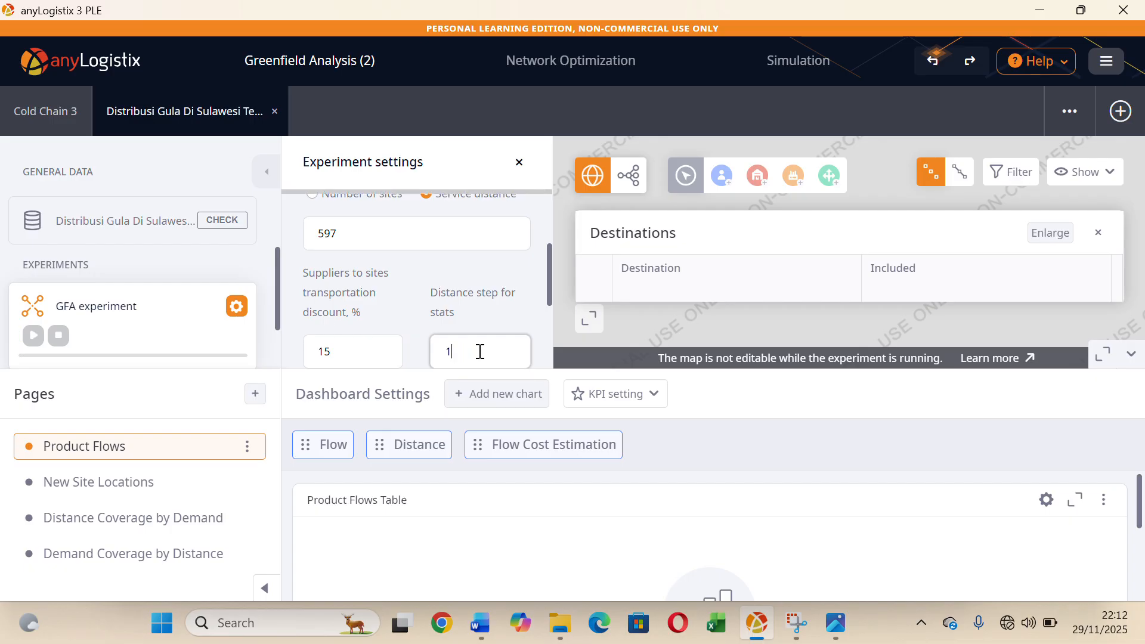
key(BackSpace)
text(200)
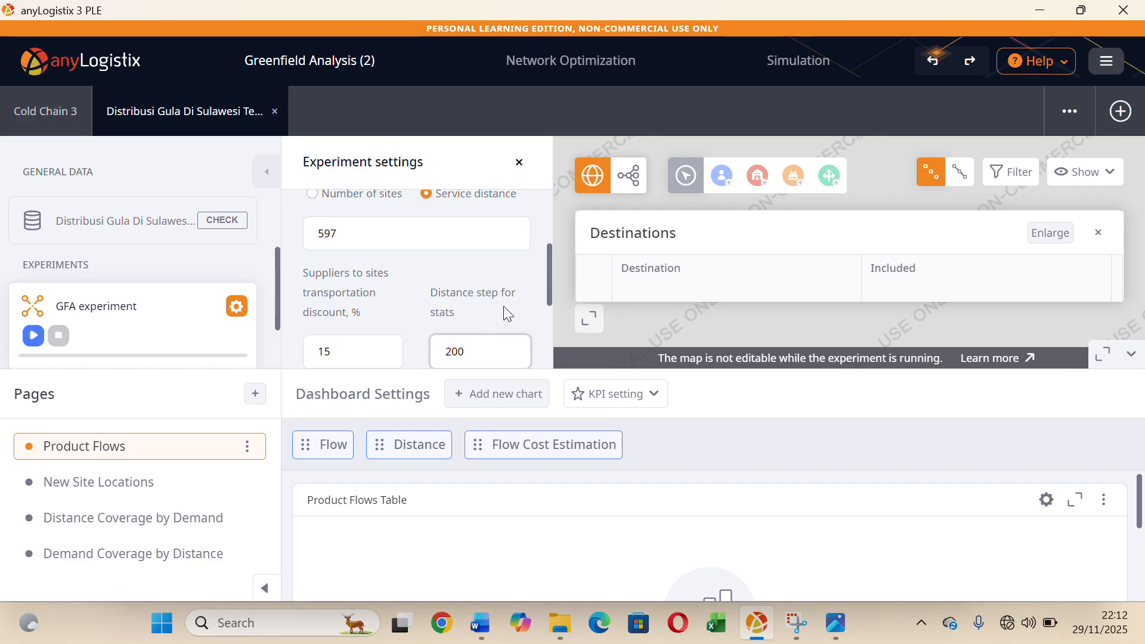
Set the product stats unit to ton and check the available distance stats units.
scroll(465, 334, down, 3)
scroll(461, 306, down, 1)
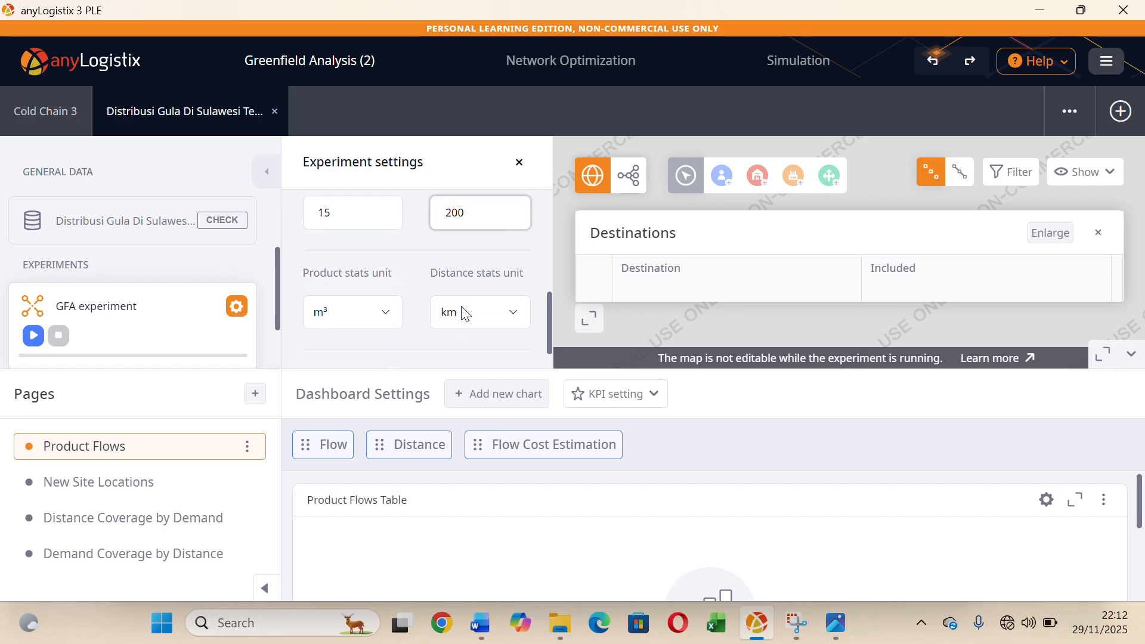
scroll(460, 306, up, 1)
scroll(460, 306, down, 2)
scroll(460, 306, up, 3)
scroll(463, 309, down, 2)
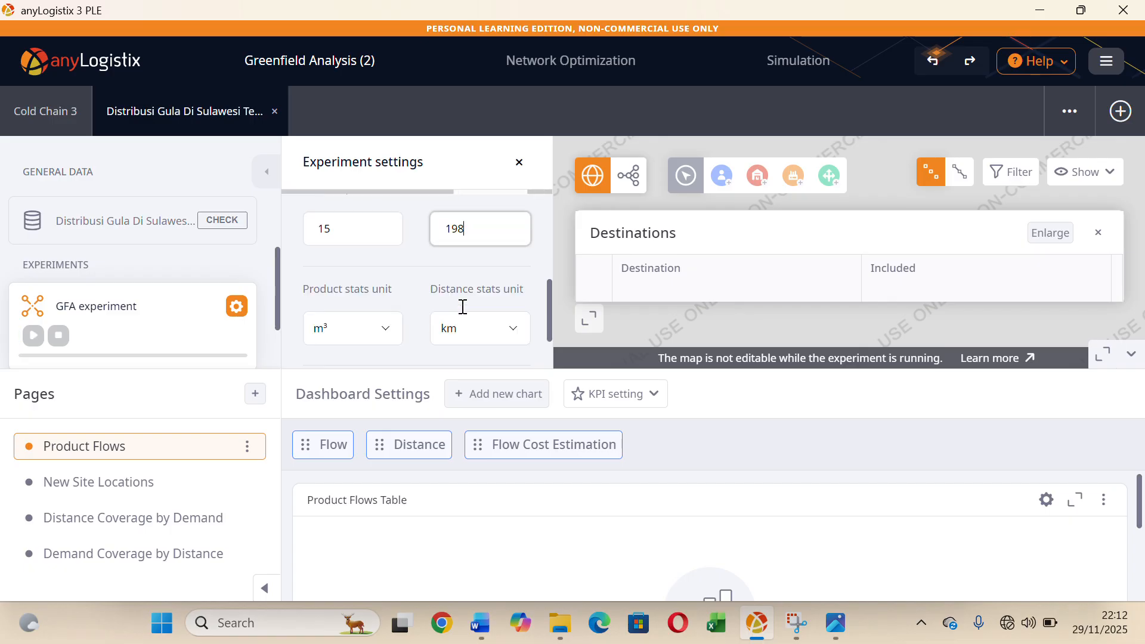
scroll(463, 309, up, 3)
scroll(462, 309, down, 4)
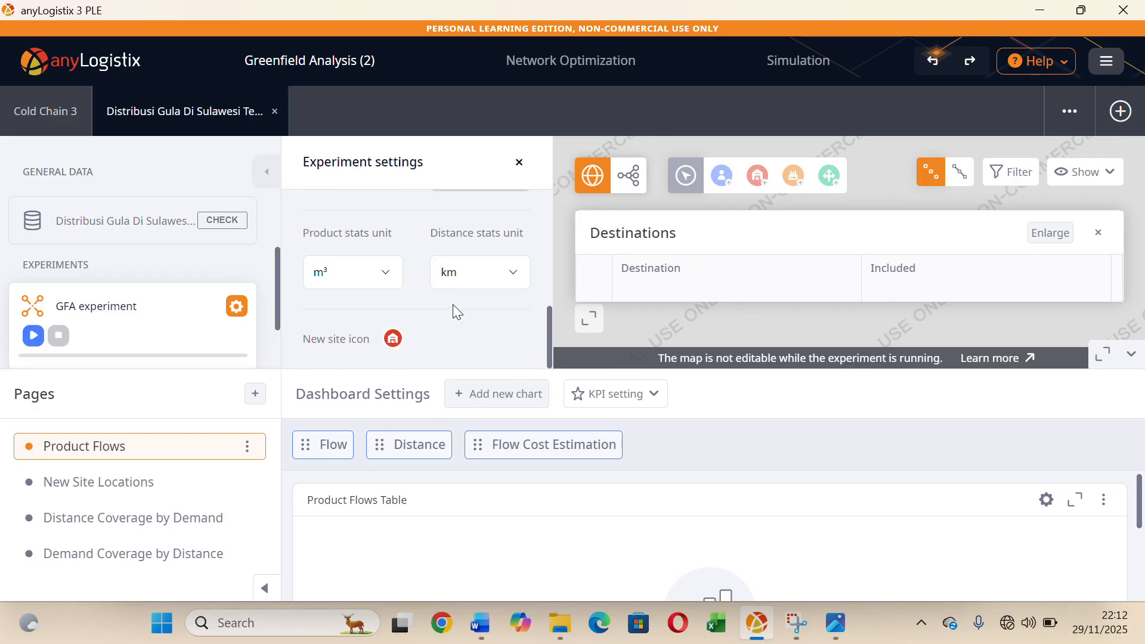
click(384, 278)
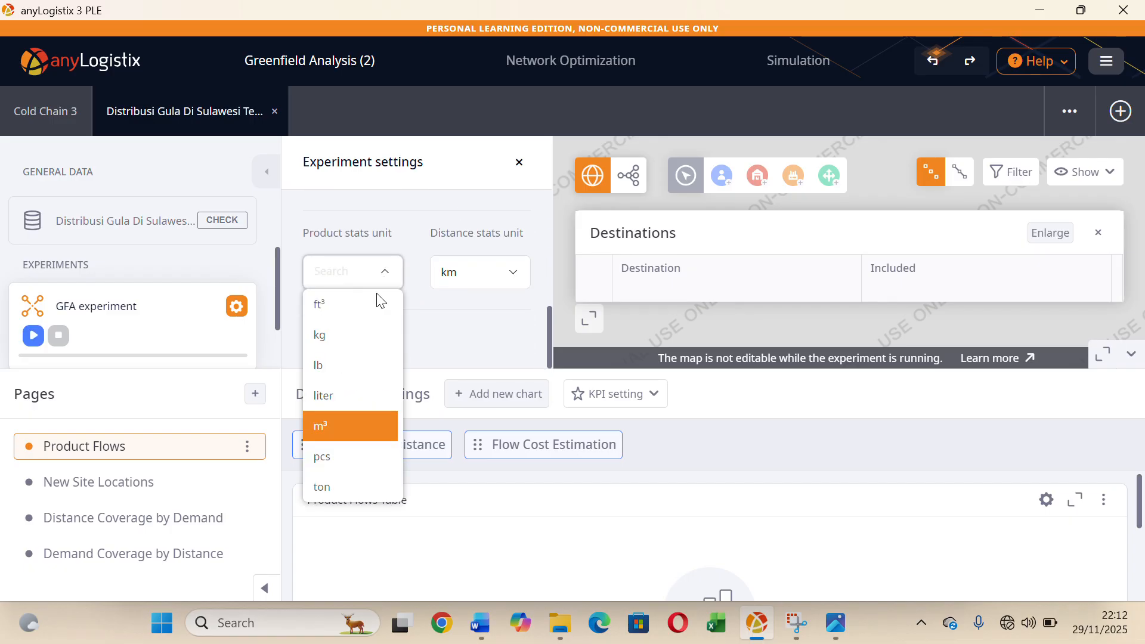
click(338, 486)
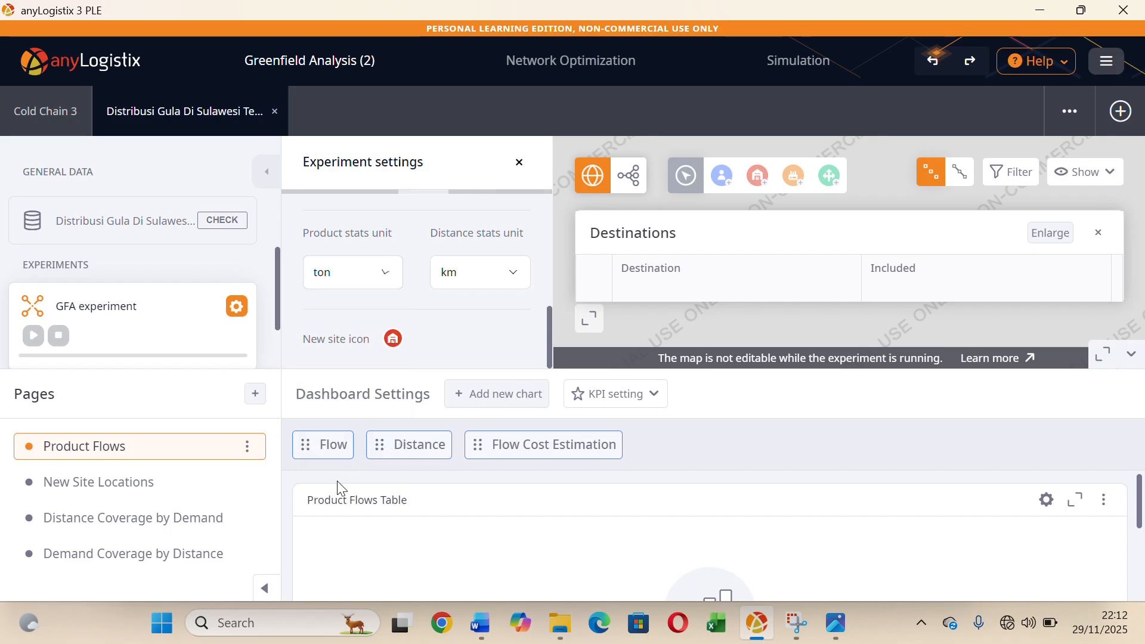
click(512, 278)
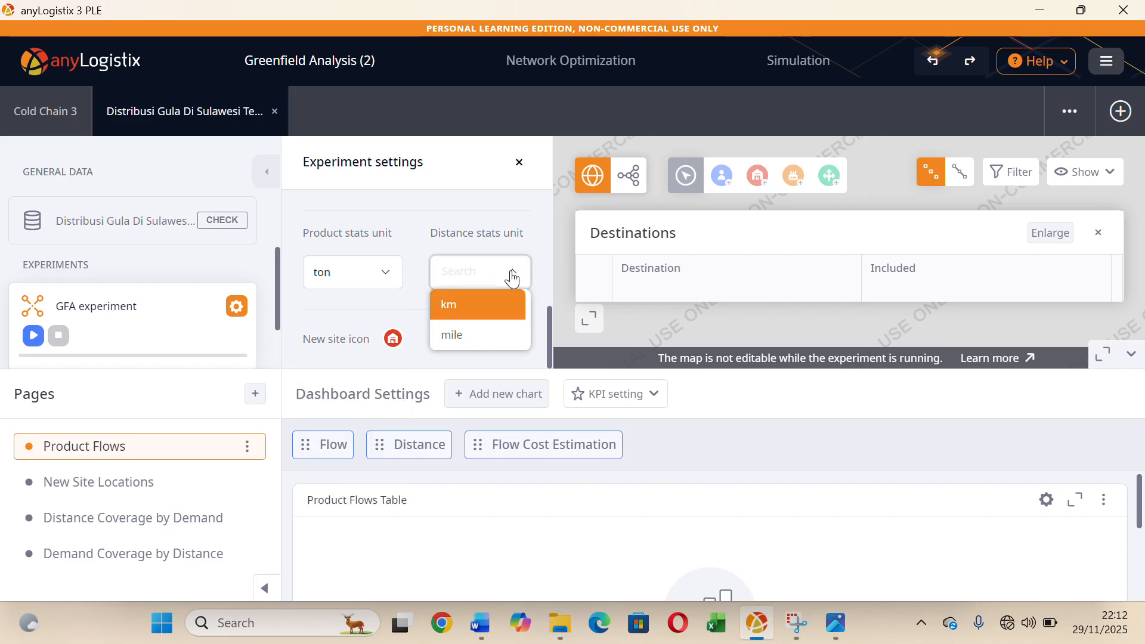
click(511, 277)
Correct the service distance so that it is 600 again.
scroll(456, 283, up, 2)
scroll(455, 287, up, 3)
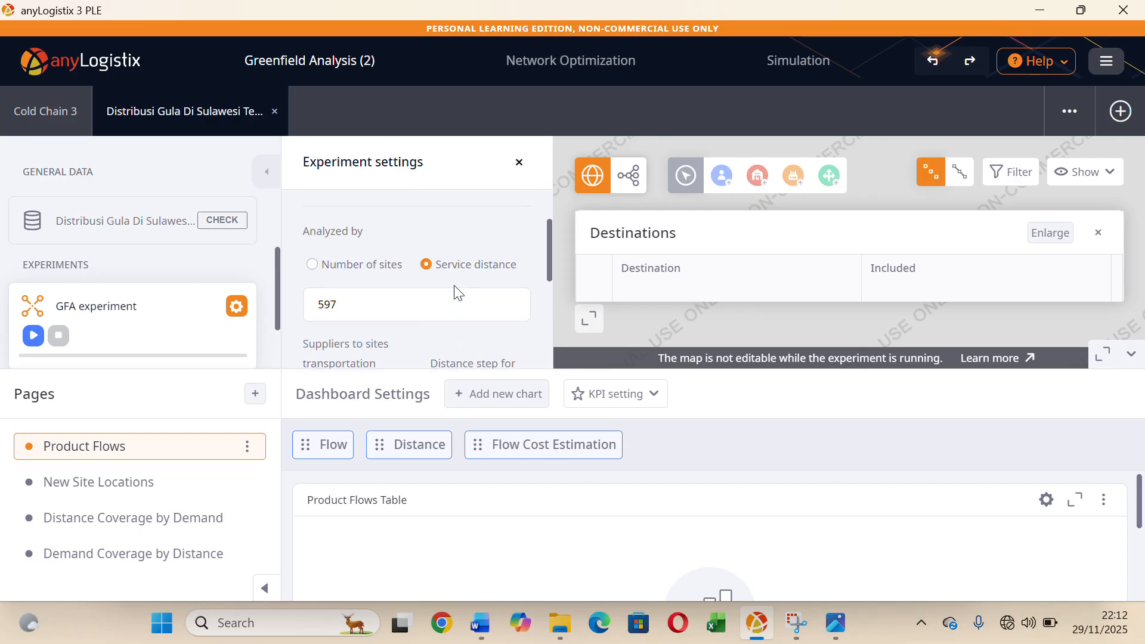
scroll(455, 289, down, 3)
scroll(454, 285, up, 4)
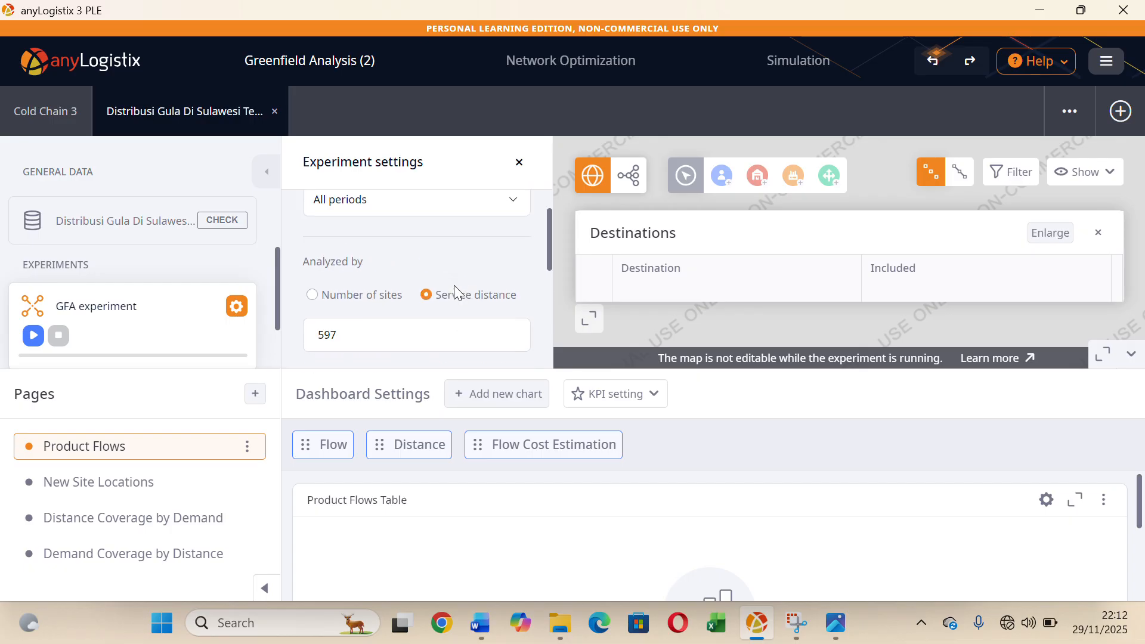
click(379, 340)
key(BackSpace)
key(BackSpace)
key(BackSpace)
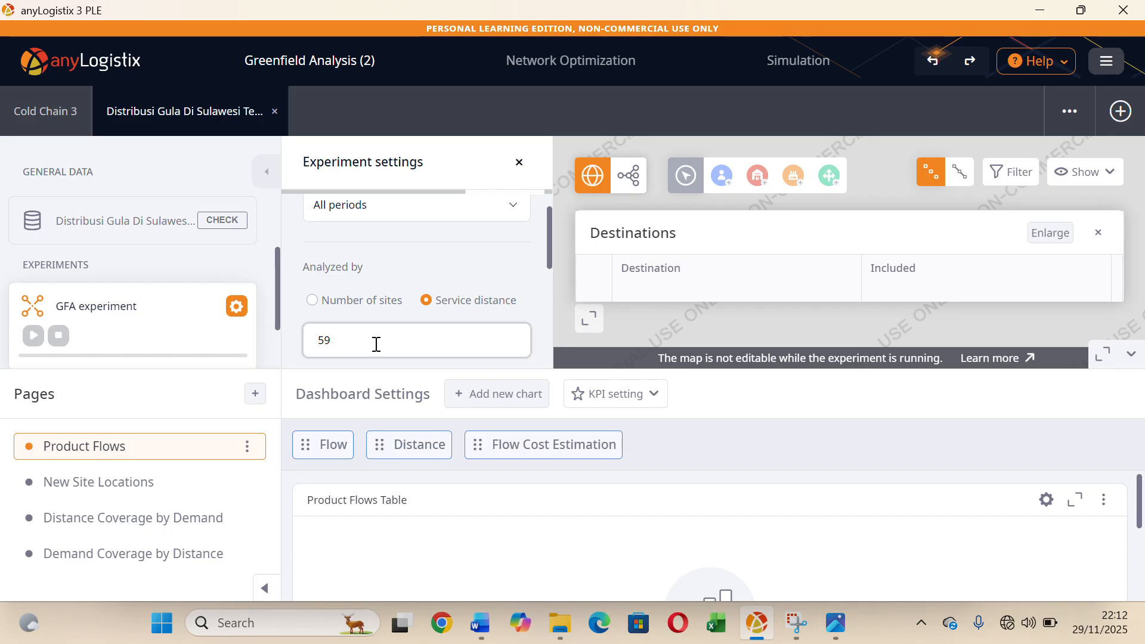
text(0)
text(594)
Look over all the GFA experiment settings once more, from the duration to the statistics units.
scroll(414, 341, down, 1)
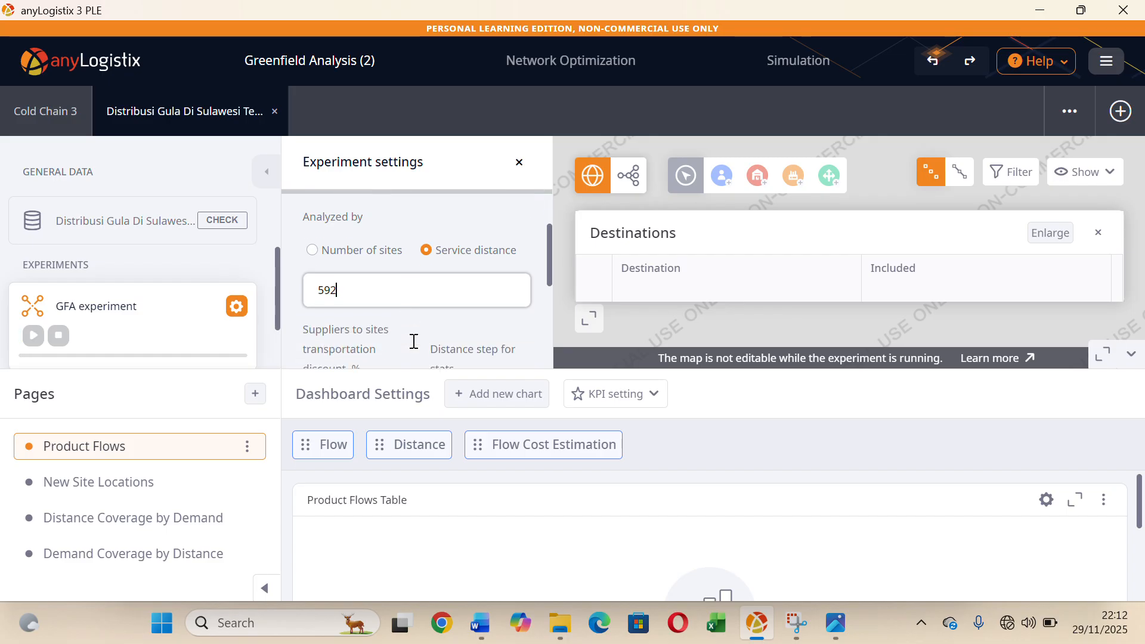
scroll(413, 341, down, 3)
scroll(412, 341, up, 5)
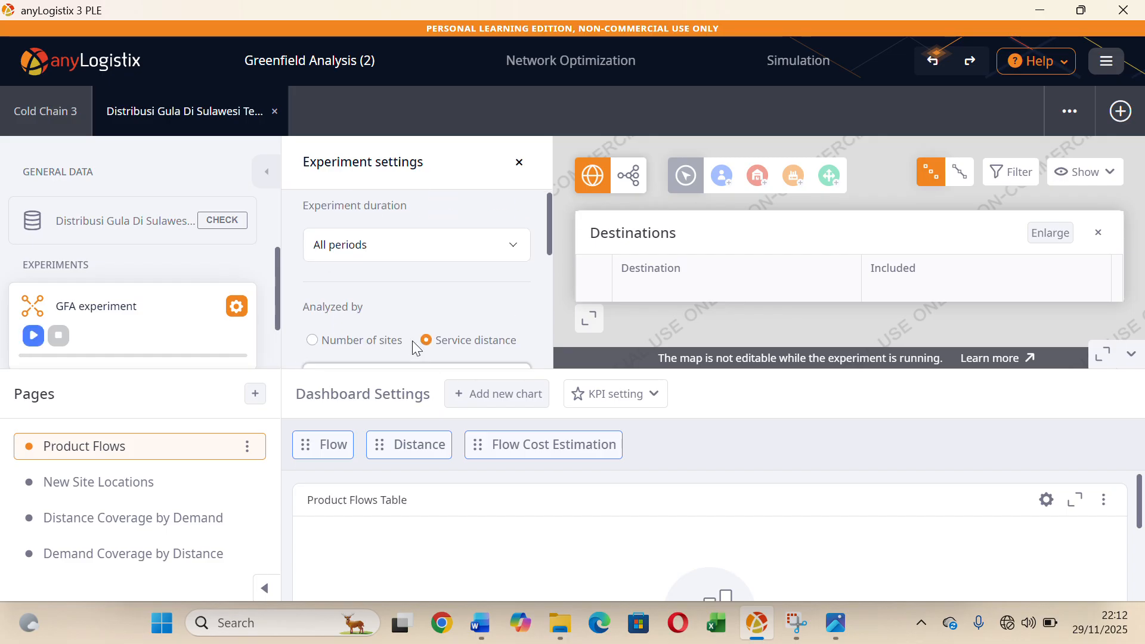
scroll(413, 342, down, 5)
scroll(413, 341, up, 2)
scroll(413, 341, down, 2)
scroll(413, 341, up, 3)
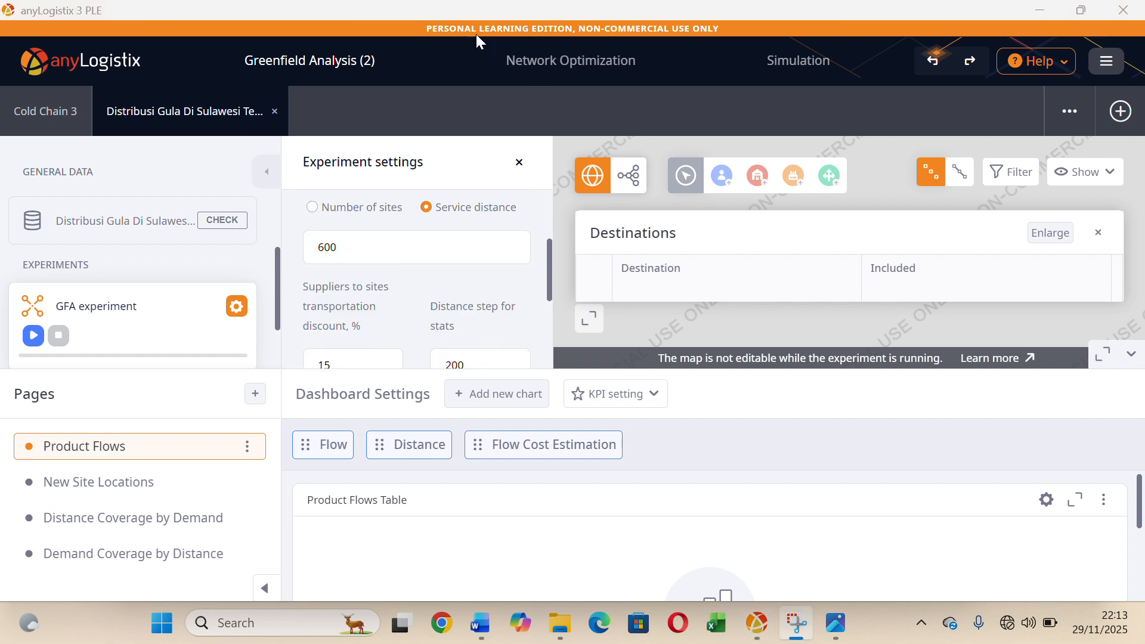
Run the GFA experiment with the checked settings and close the experiment settings.
scroll(425, 285, up, 3)
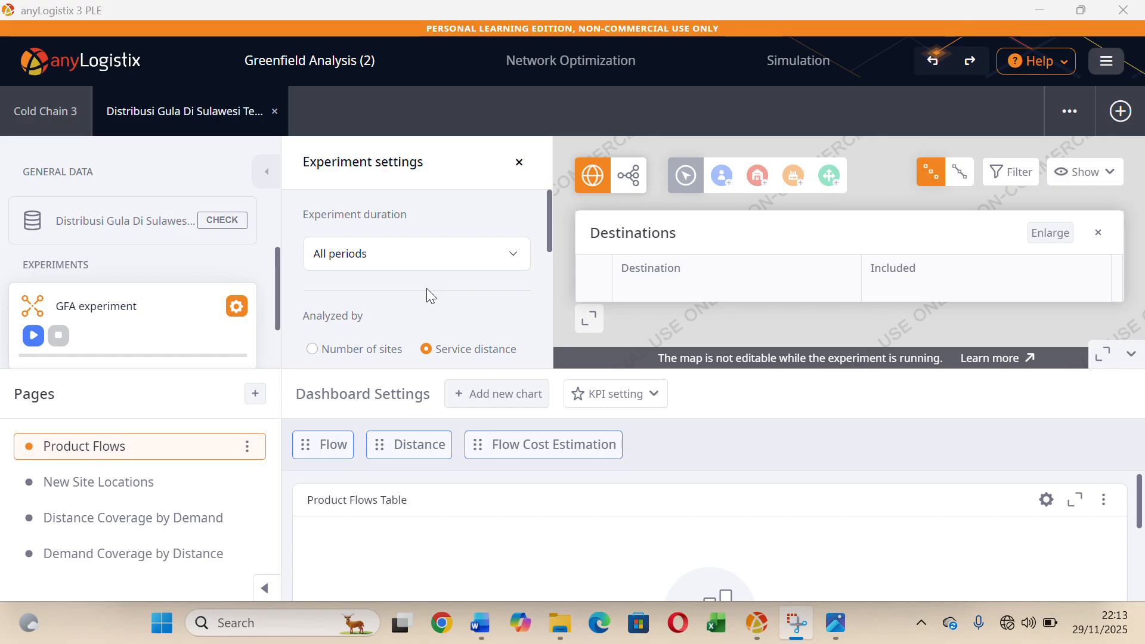
scroll(480, 274, down, 3)
scroll(434, 283, up, 4)
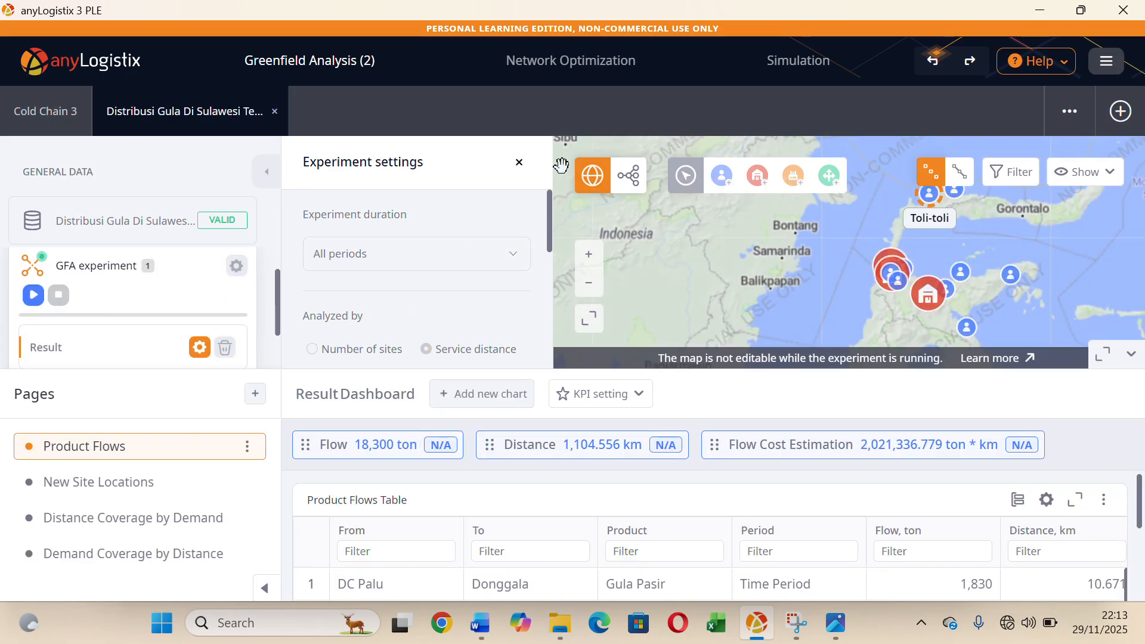
click(519, 164)
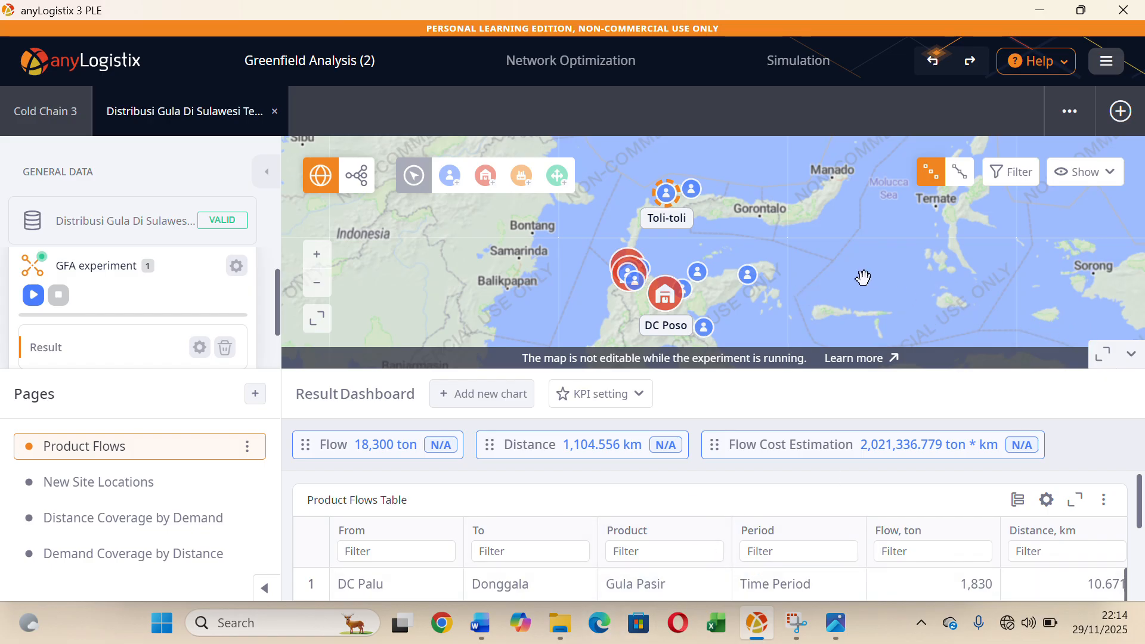
Examine on the result map where the proposed distribution centers lie relative to the customers in Central Sulawesi.
scroll(863, 277, up, 2)
scroll(619, 288, down, 1)
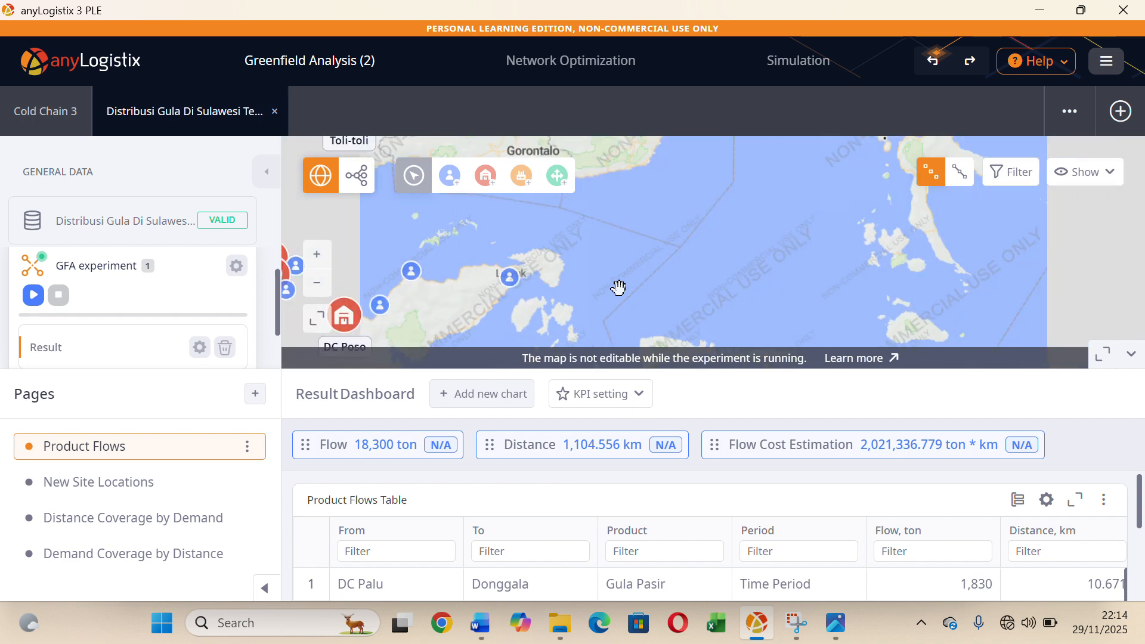
drag(703, 274, 826, 286)
scroll(826, 286, down, 1)
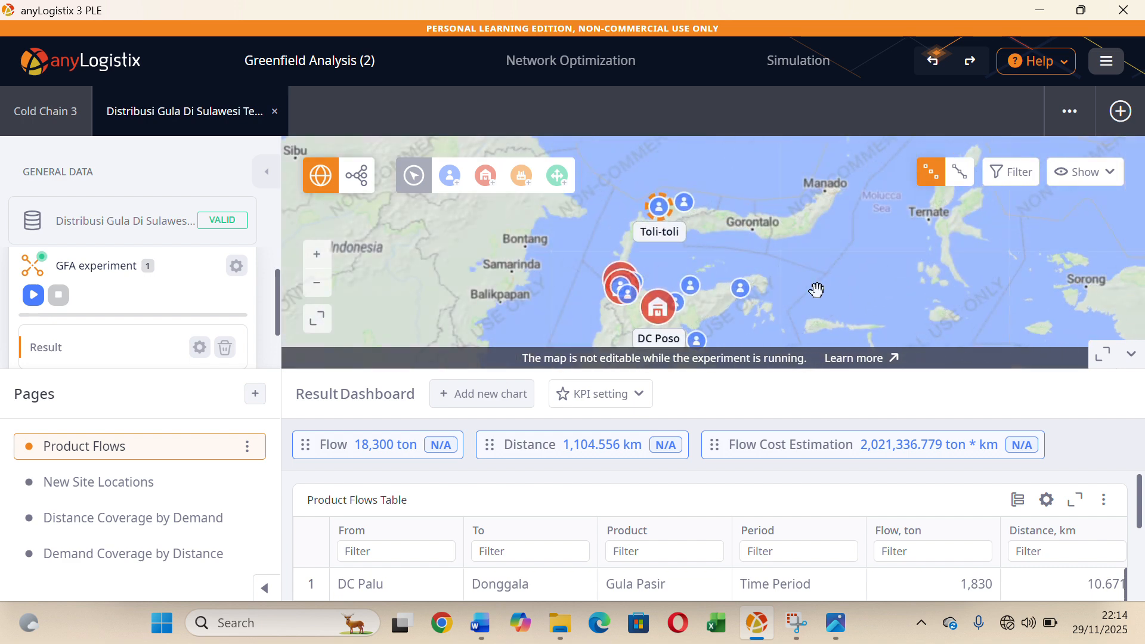
scroll(818, 304, down, 1)
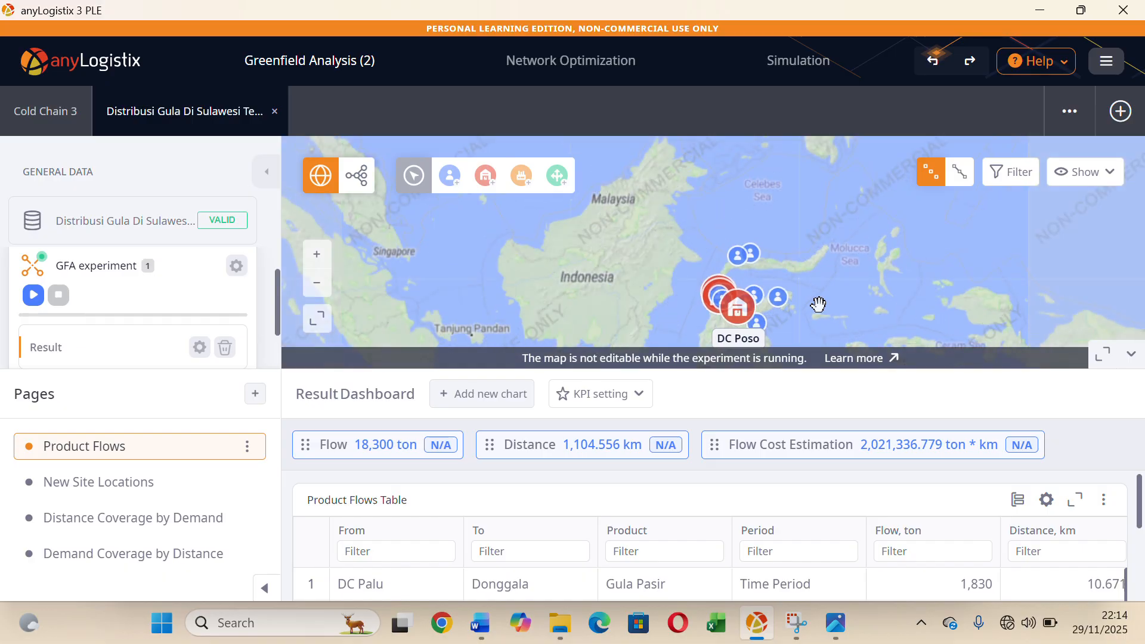
scroll(819, 305, up, 1)
scroll(818, 304, up, 1)
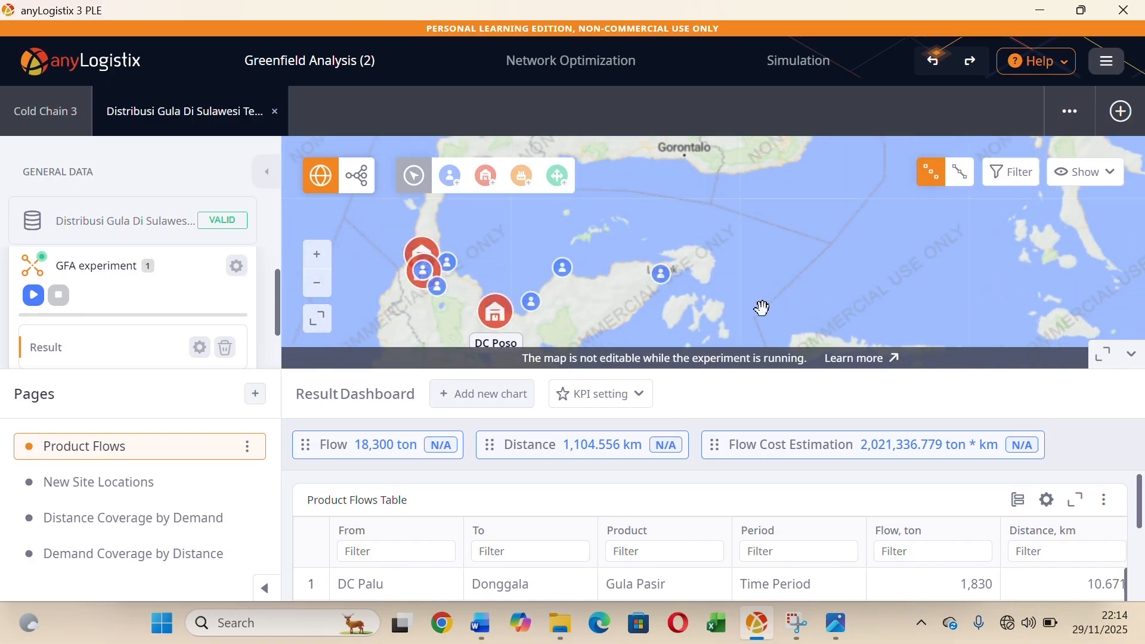
drag(762, 307, 815, 254)
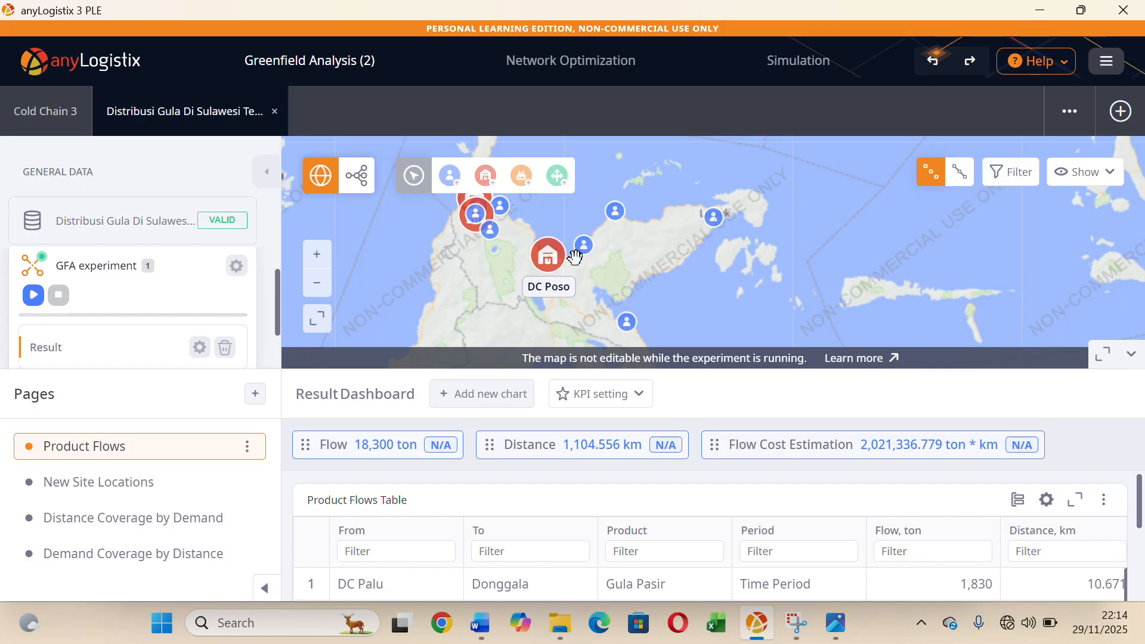
drag(839, 323, 944, 350)
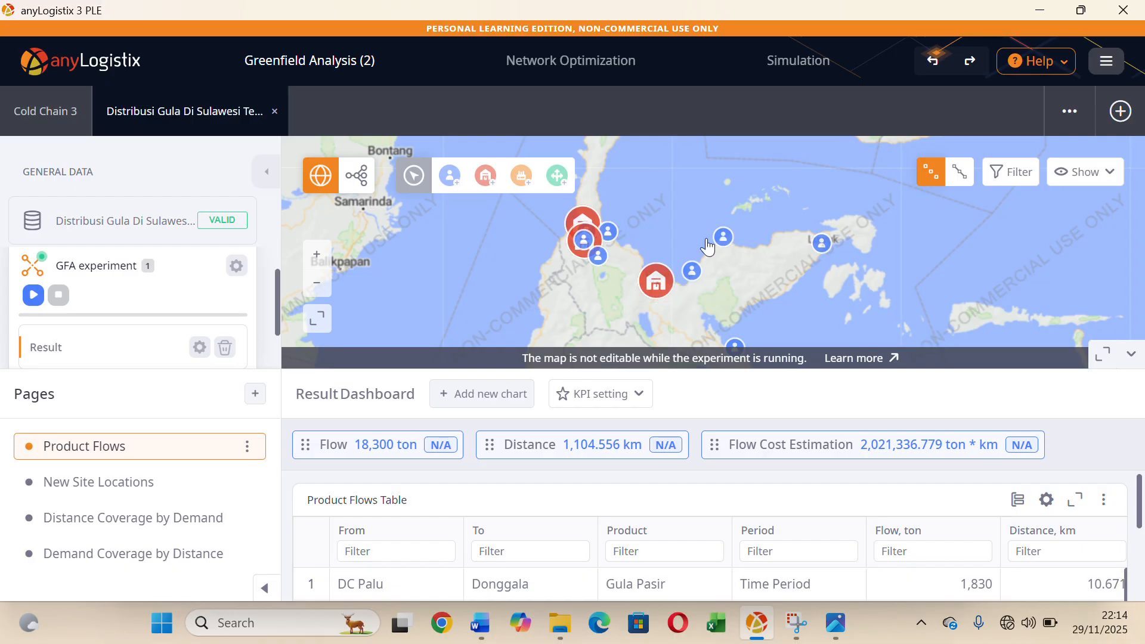
drag(860, 302, 824, 376)
drag(683, 252, 680, 204)
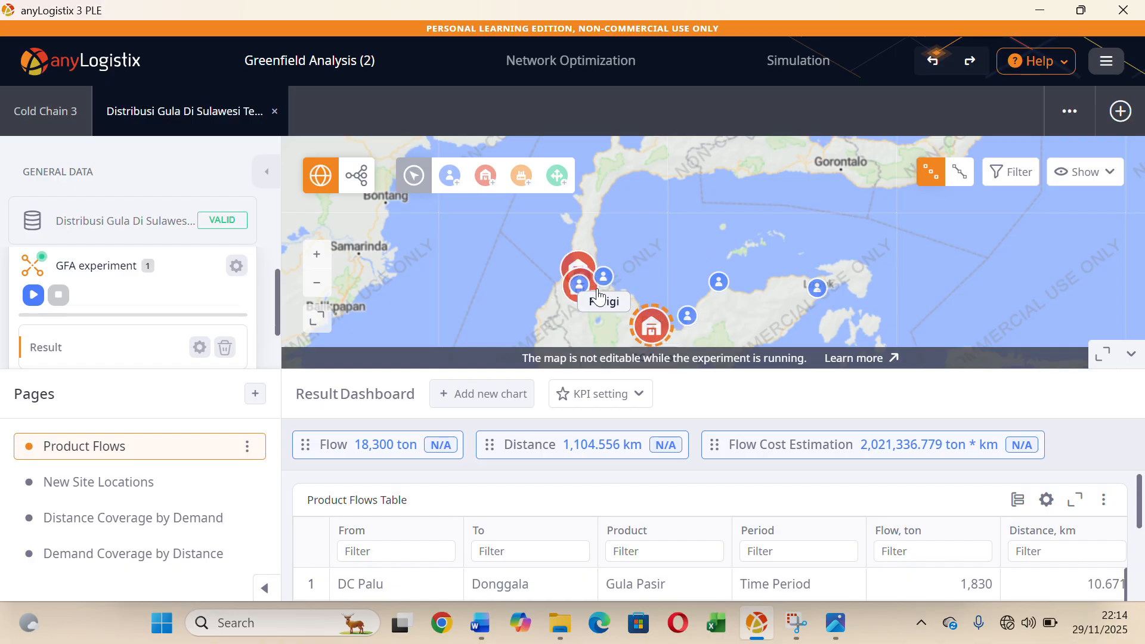
Select DC Palu, DC Donggala and DC Poso in turn on the map and compare their locations with the surrounding customers.
click(576, 289)
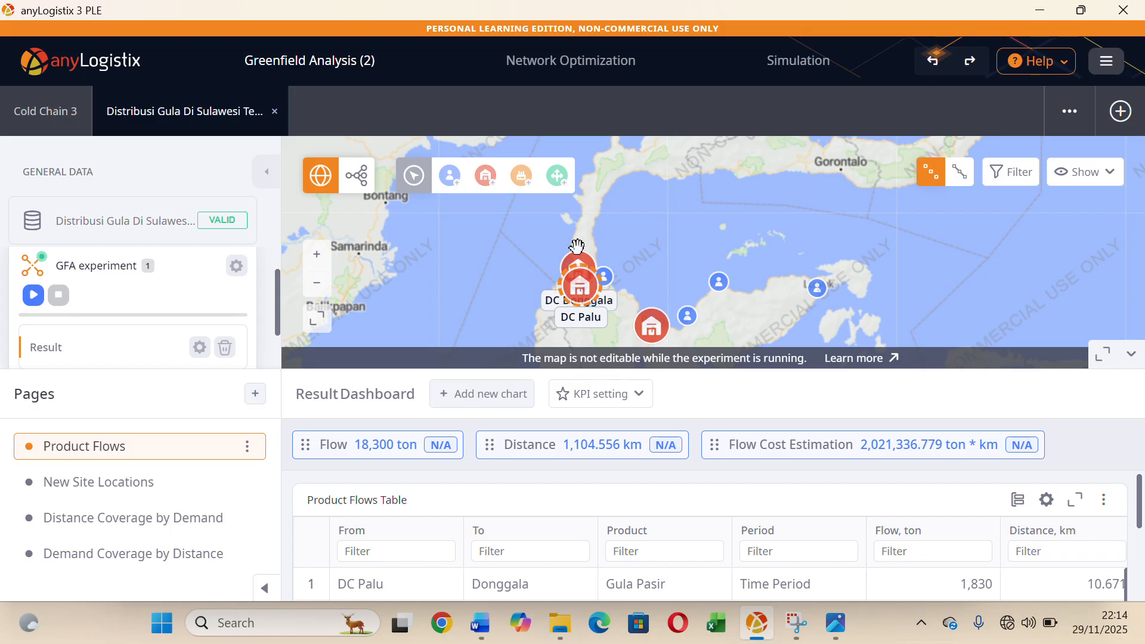
click(578, 262)
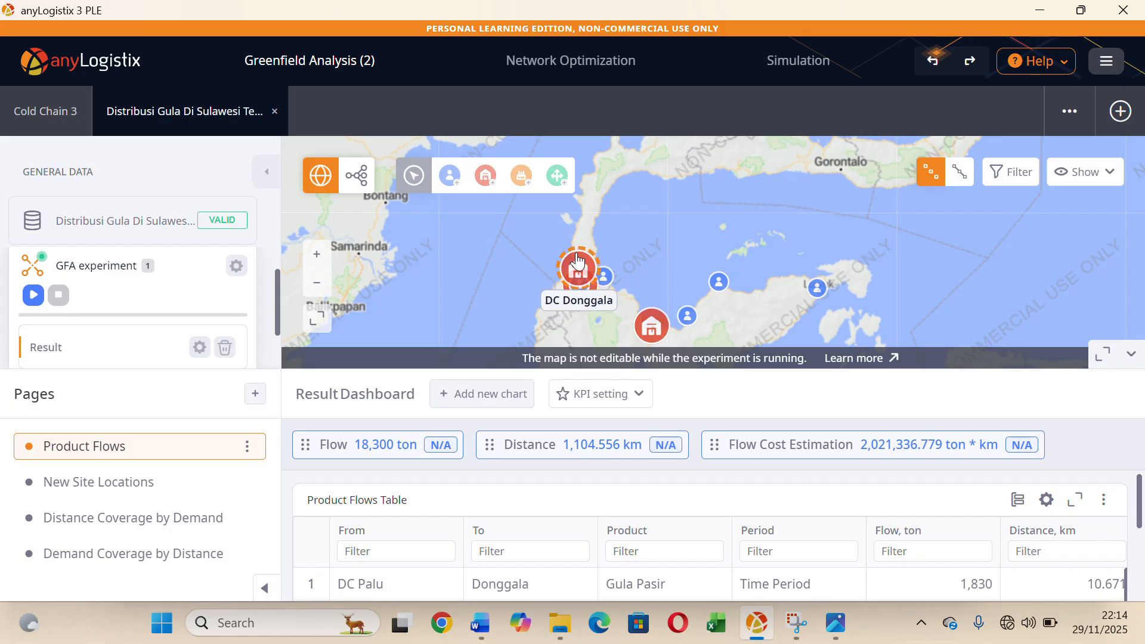
click(653, 325)
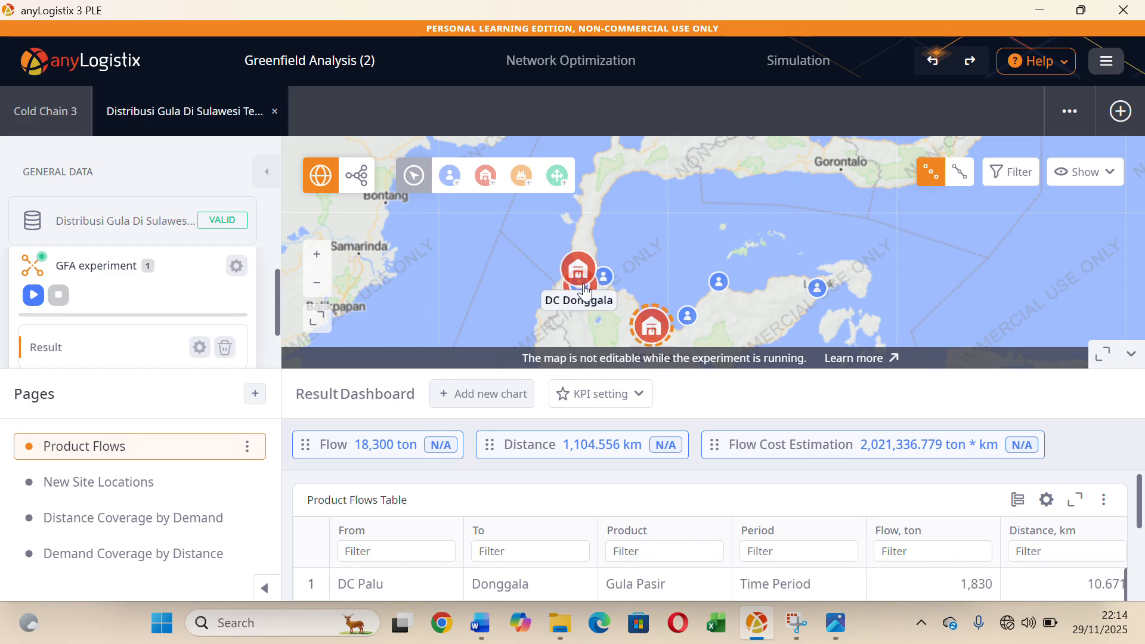
scroll(720, 289, down, 5)
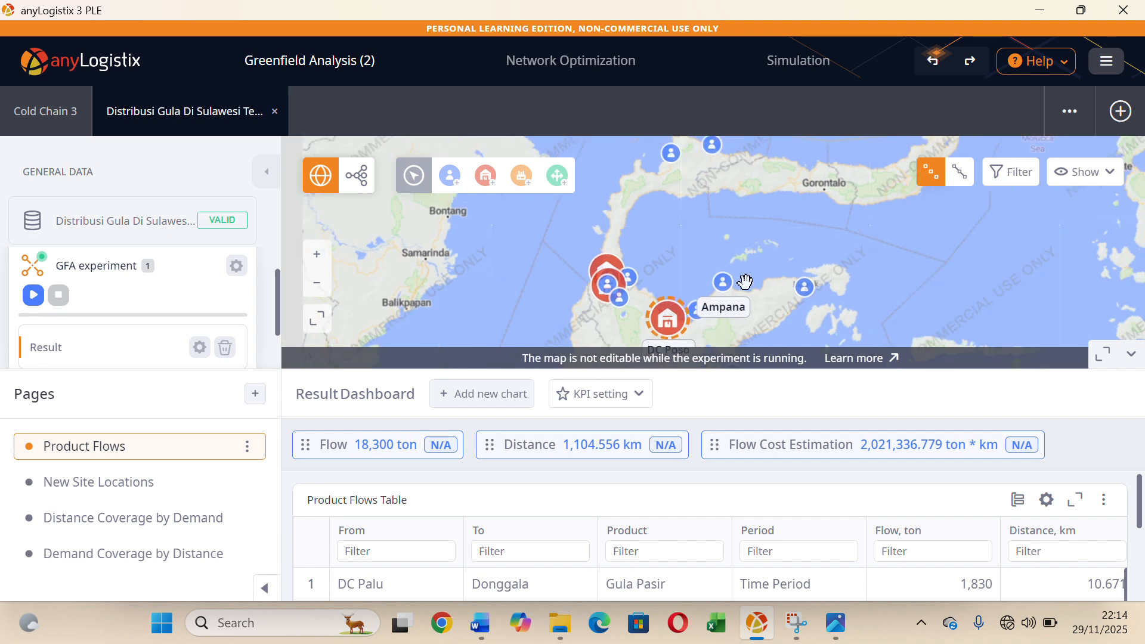
scroll(823, 288, up, 3)
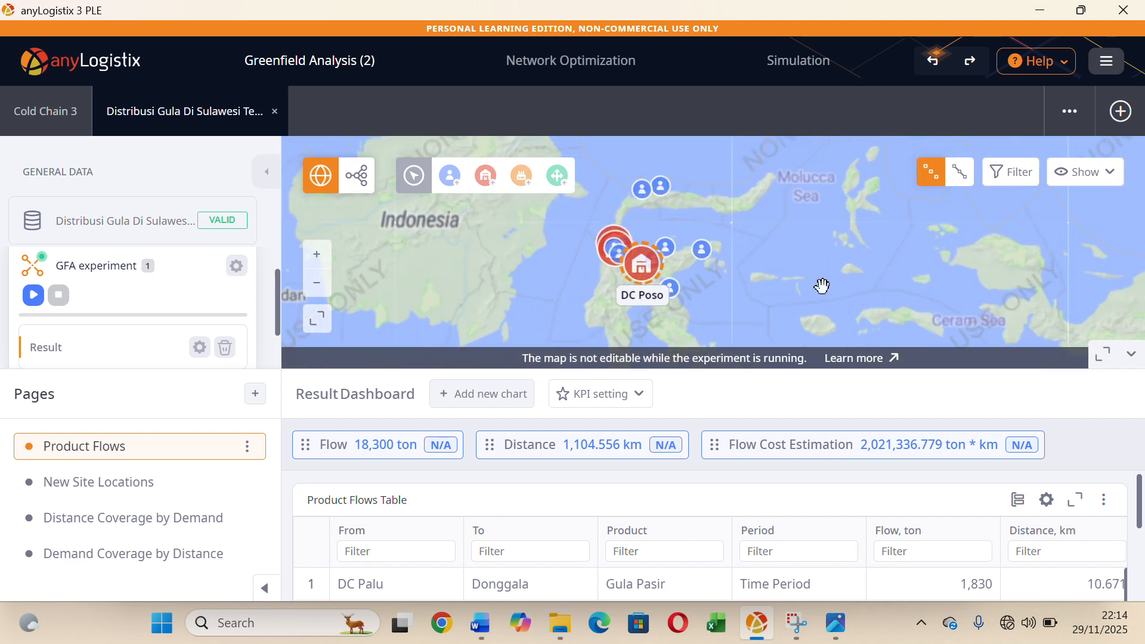
scroll(695, 285, down, 3)
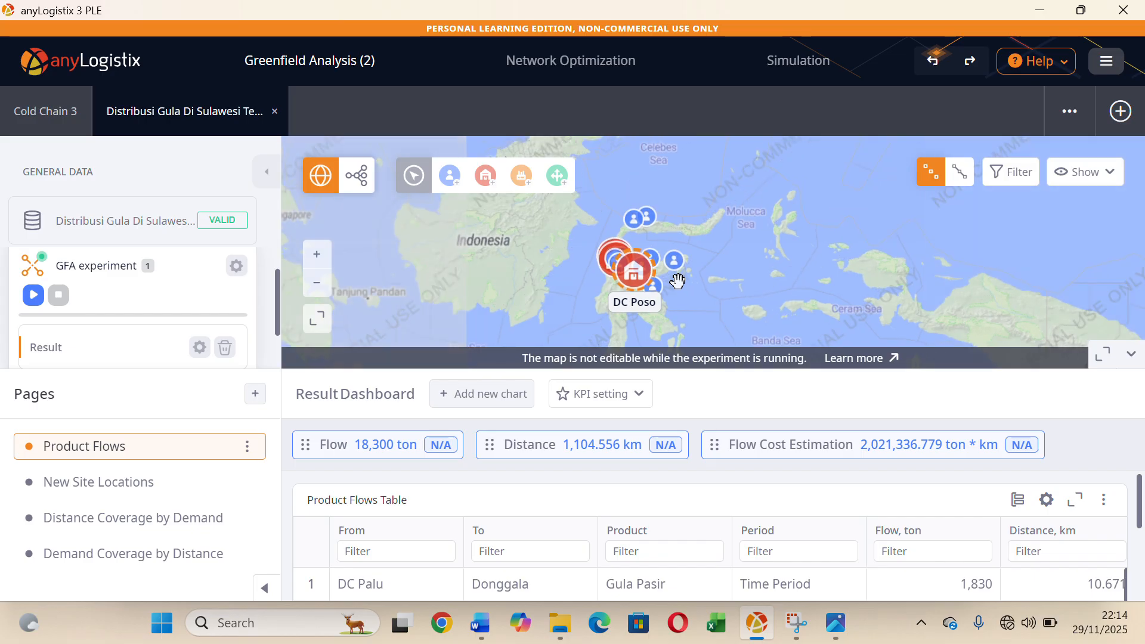
scroll(710, 290, up, 3)
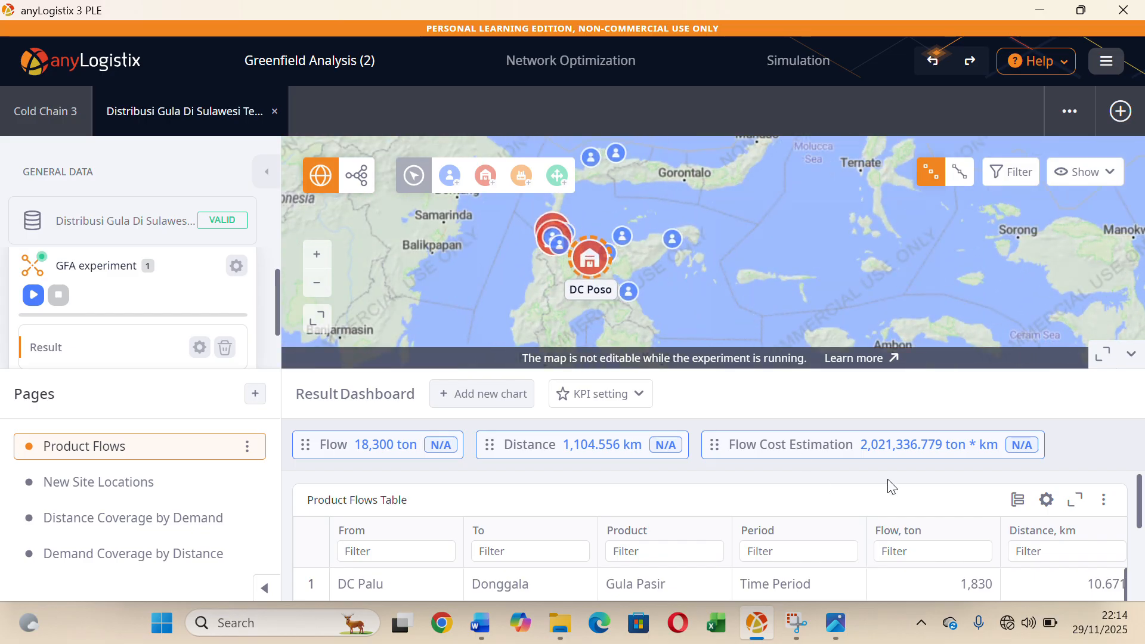
Enlarge the Product Flows Table and review its columns through to the flow cost estimation.
click(1077, 500)
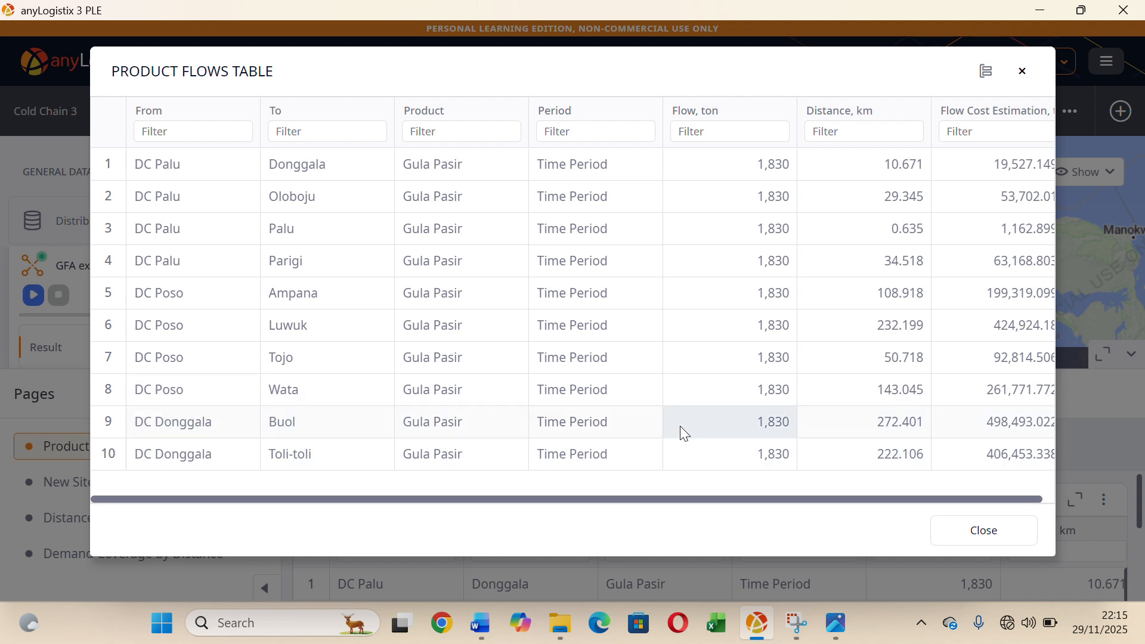
scroll(866, 235, right, 1)
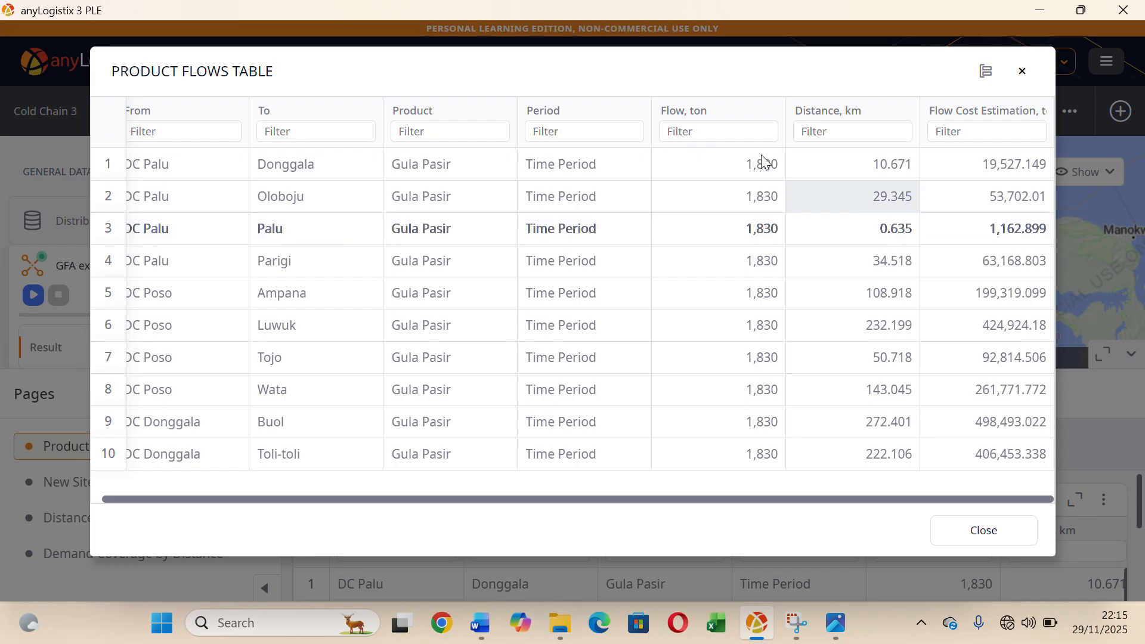